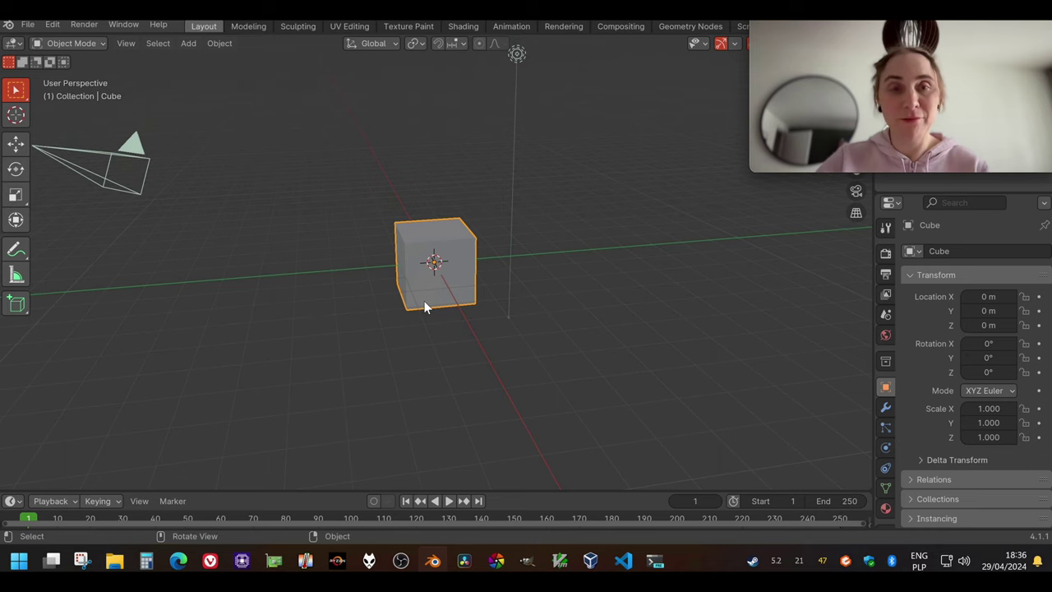
Delete the default cube and disable Orbit Around Selection in the Navigation preferences
{"action": "key", "text": "Delete"}
{"action": "left_click", "coordinate": [36, 192]}
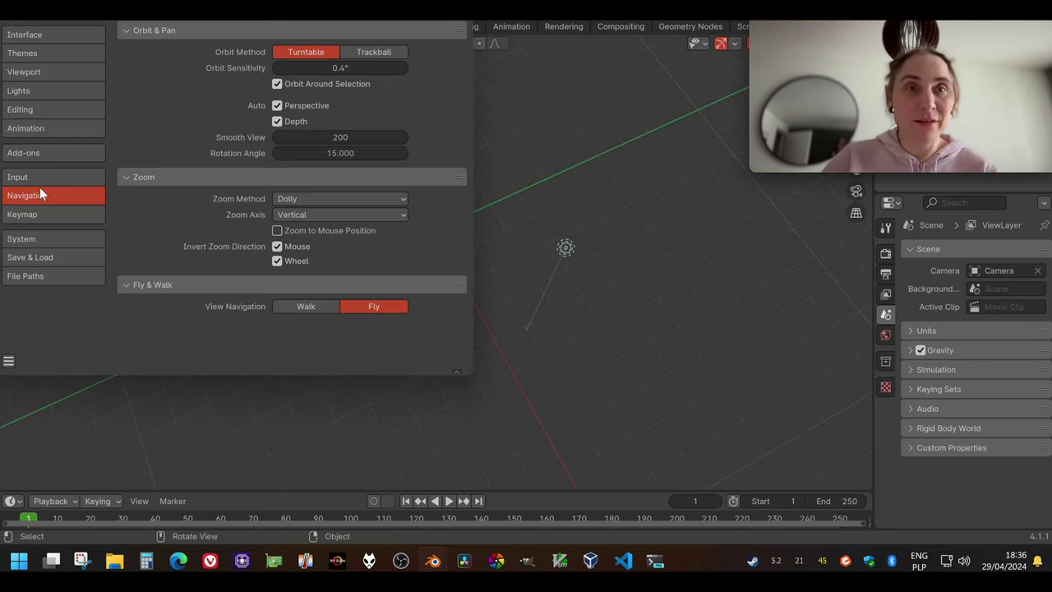
{"action": "left_click", "coordinate": [331, 91]}
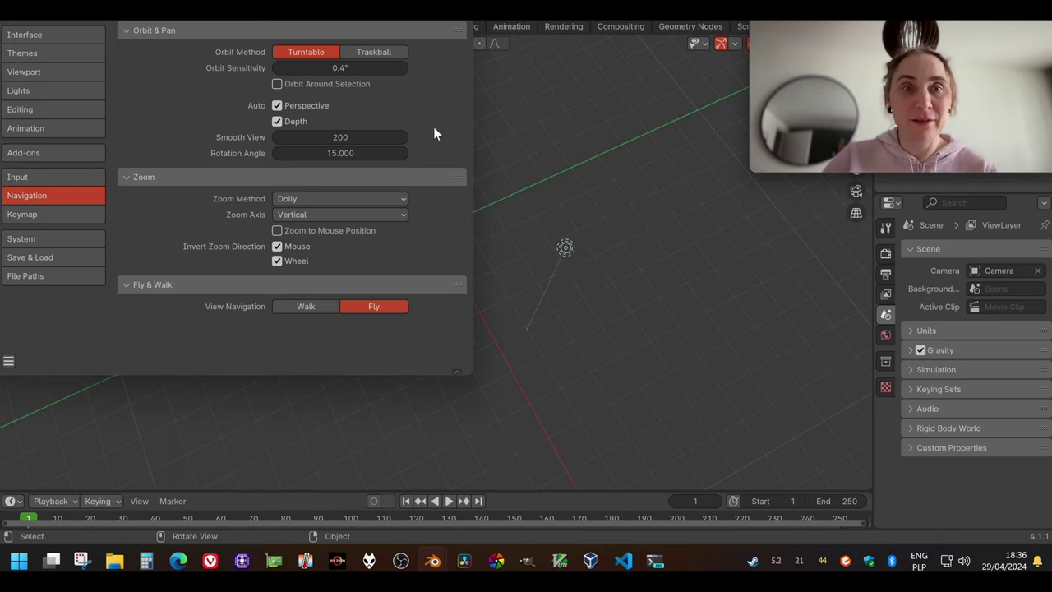
Close the Preferences window and orbit the empty scene to test the new navigation
{"action": "left_click", "coordinate": [489, 251]}
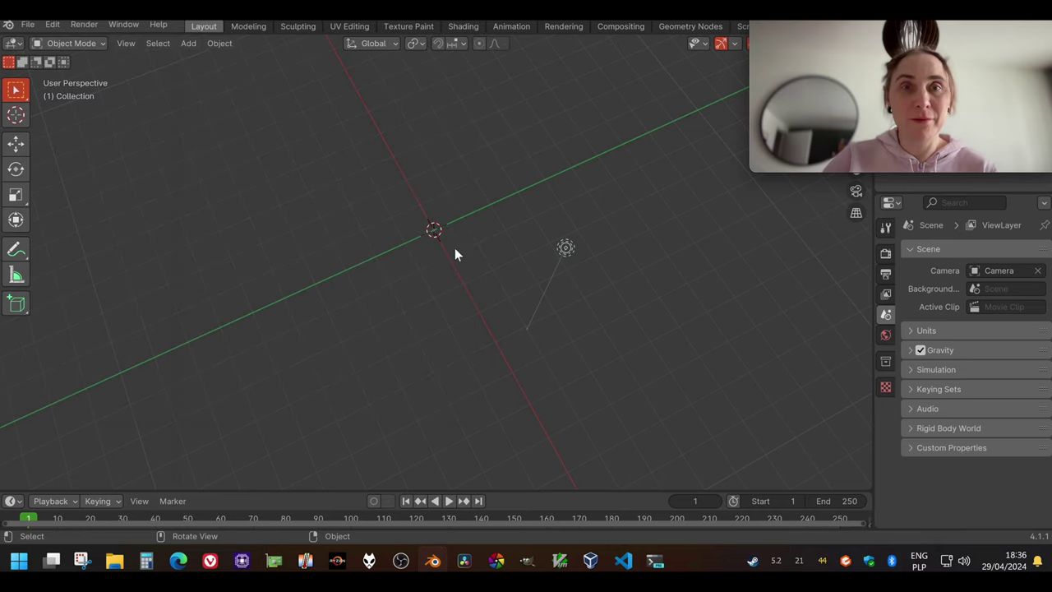
{"action": "middle_click_drag", "start_coordinate": [454, 247], "coordinate": [392, 174]}
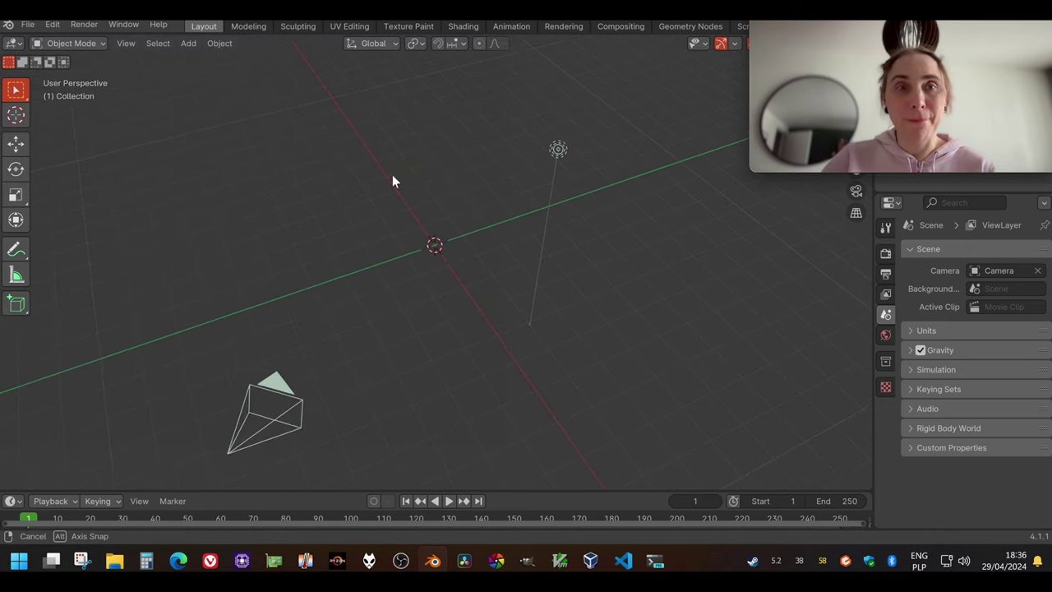
{"action": "left_click", "coordinate": [27, 25]}
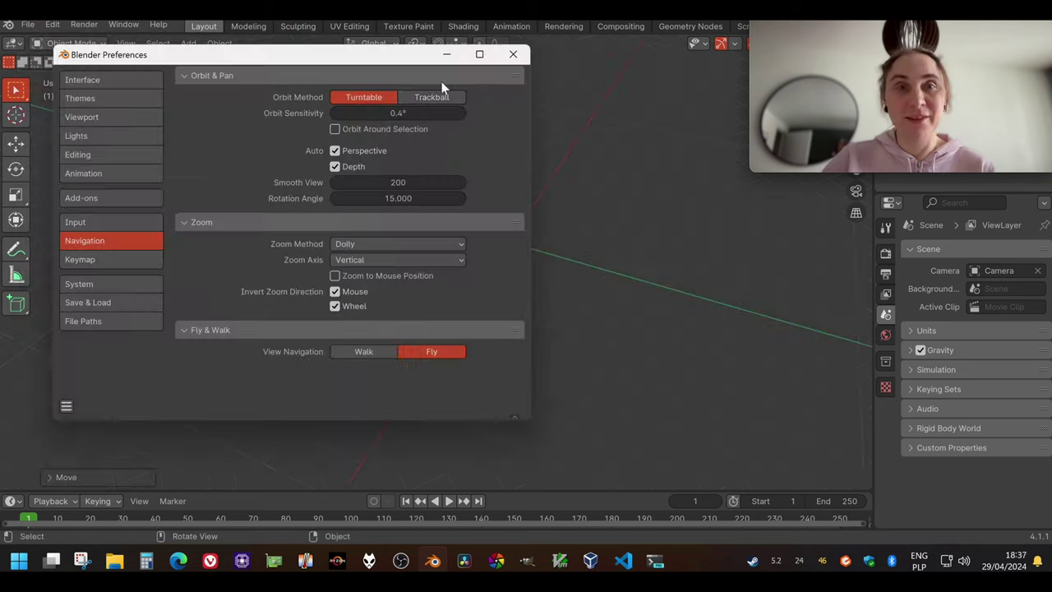
{"action": "left_click", "coordinate": [510, 57]}
{"action": "middle_click_drag", "start_coordinate": [504, 128], "coordinate": [336, 134]}
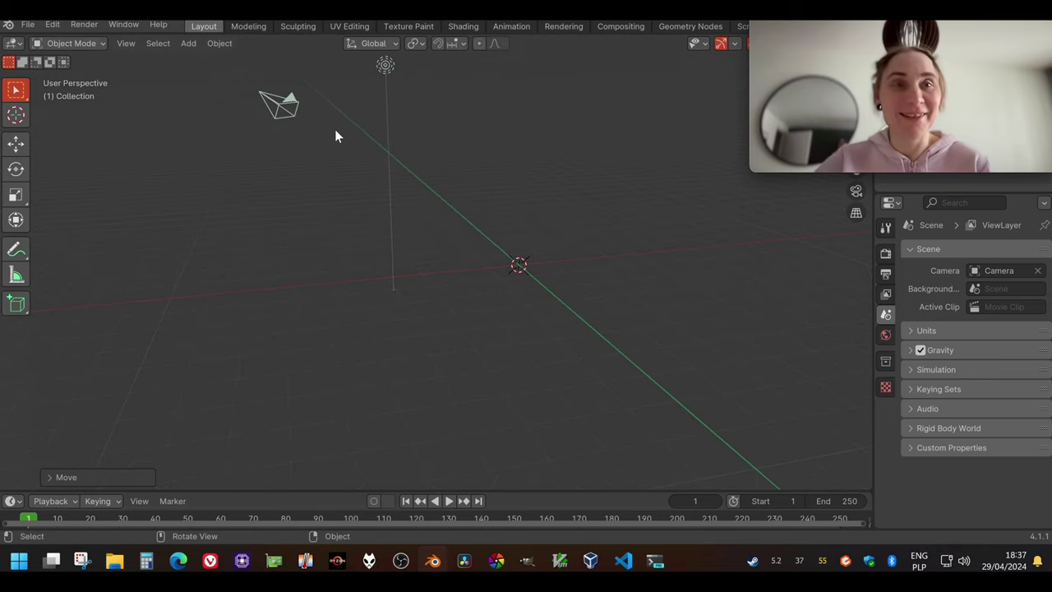
Switch to the Modeling workspace and inspect the empty scene in quad view
{"action": "left_click", "coordinate": [244, 28]}
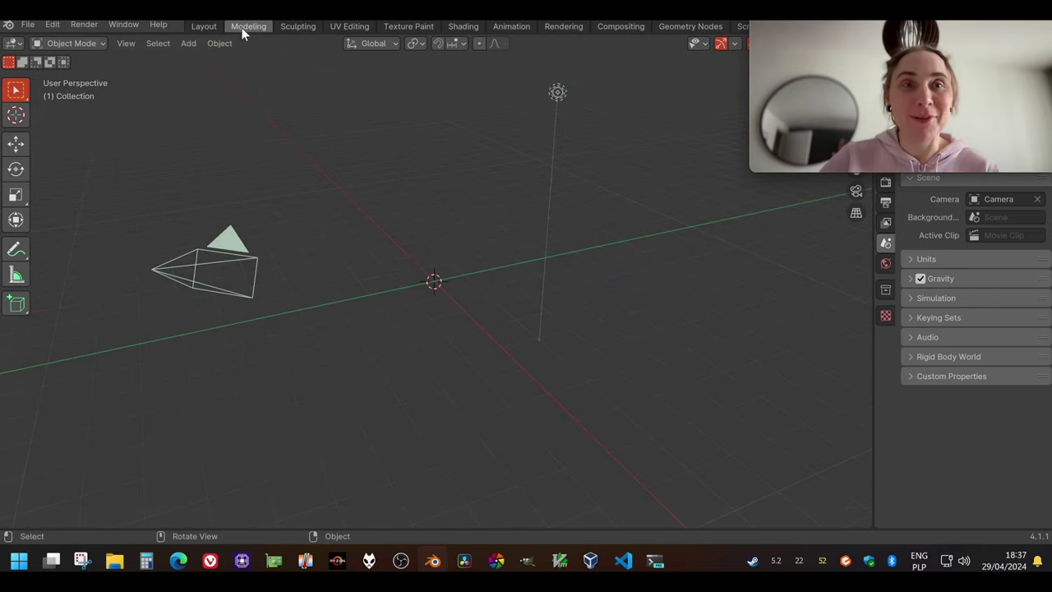
{"action": "middle_click_drag", "start_coordinate": [527, 232], "coordinate": [484, 220]}
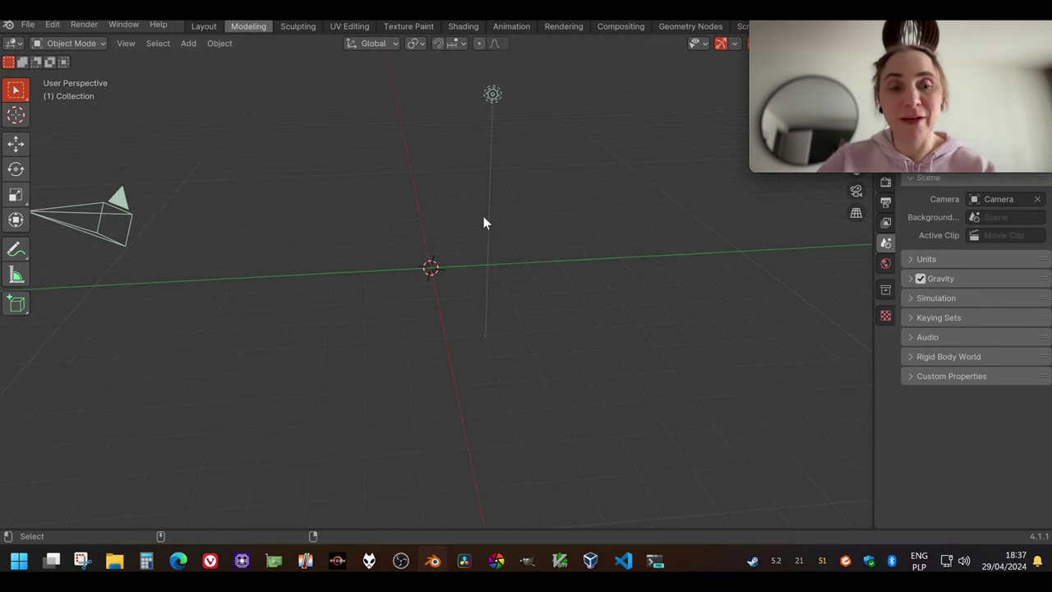
{"action": "key", "text": "ctrl+alt+q"}
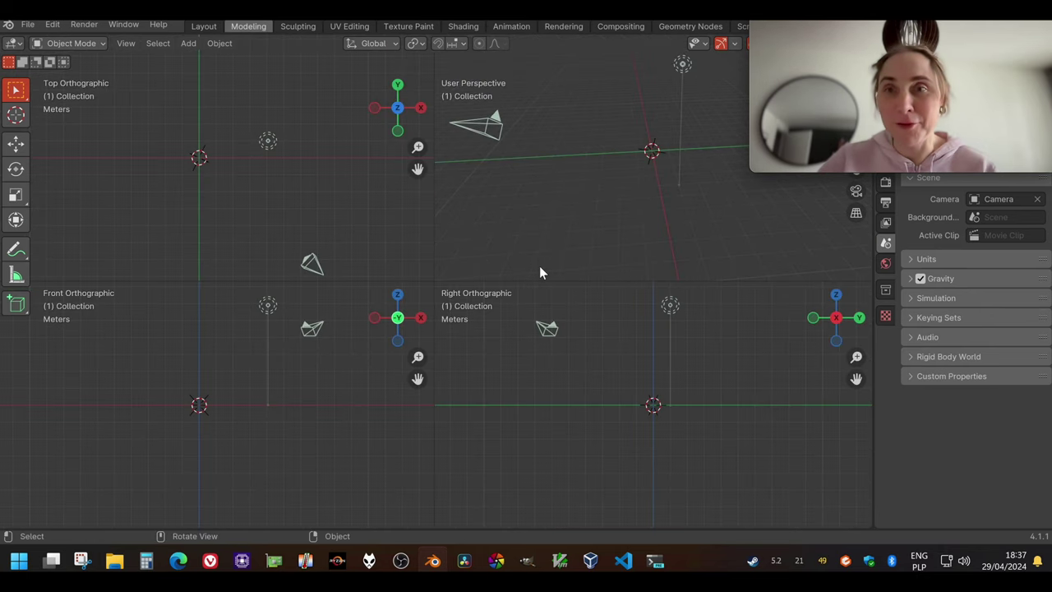
{"action": "middle_click_drag", "start_coordinate": [539, 265], "coordinate": [972, 263]}
{"action": "mouse_move", "coordinate": [575, 136]}
{"action": "middle_mouse_down"}
{"action": "mouse_move", "coordinate": [560, 127]}
{"action": "mouse_move", "coordinate": [584, 171]}
{"action": "mouse_move", "coordinate": [558, 75]}
{"action": "mouse_move", "coordinate": [210, 211]}
{"action": "middle_mouse_up"}
Return the viewport to a single perspective view
{"action": "key", "text": "ctrl+alt+q"}
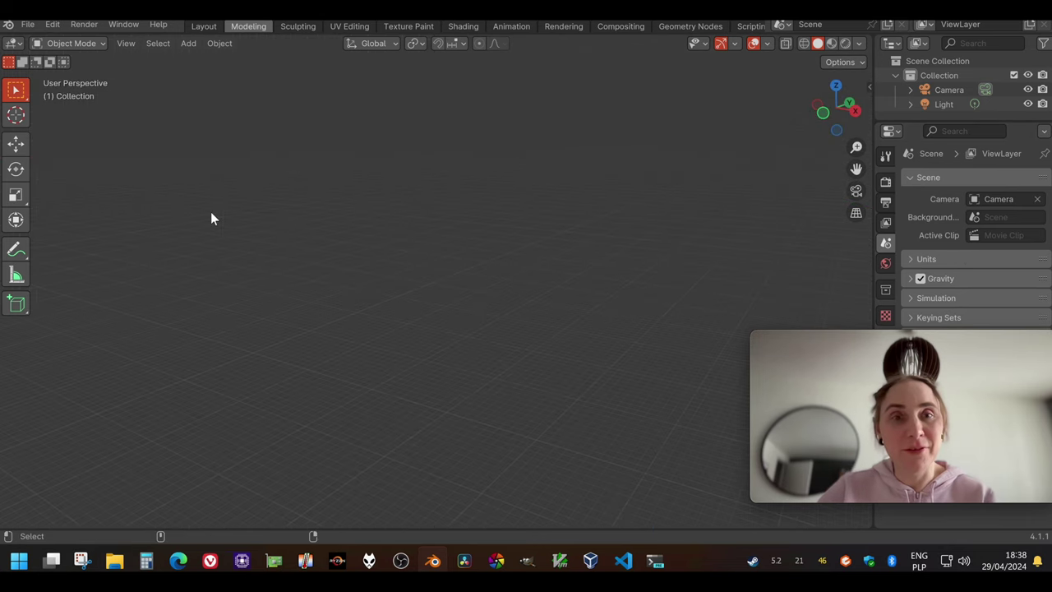
{"action": "key", "text": "ctrl+alt+q"}
{"action": "left_click", "coordinate": [211, 218]}
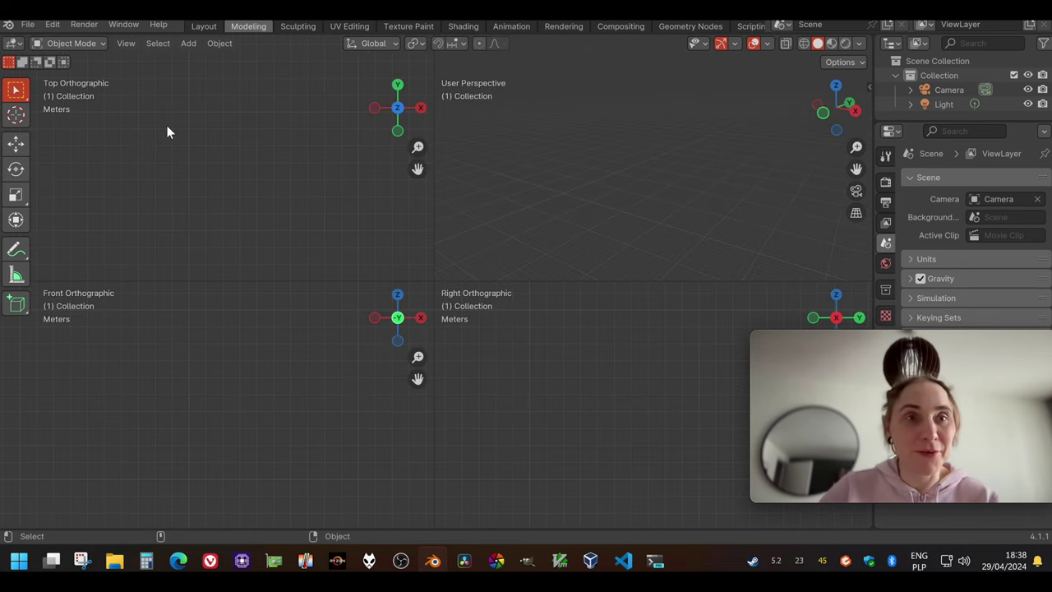
{"action": "key", "text": "ctrl+alt+q"}
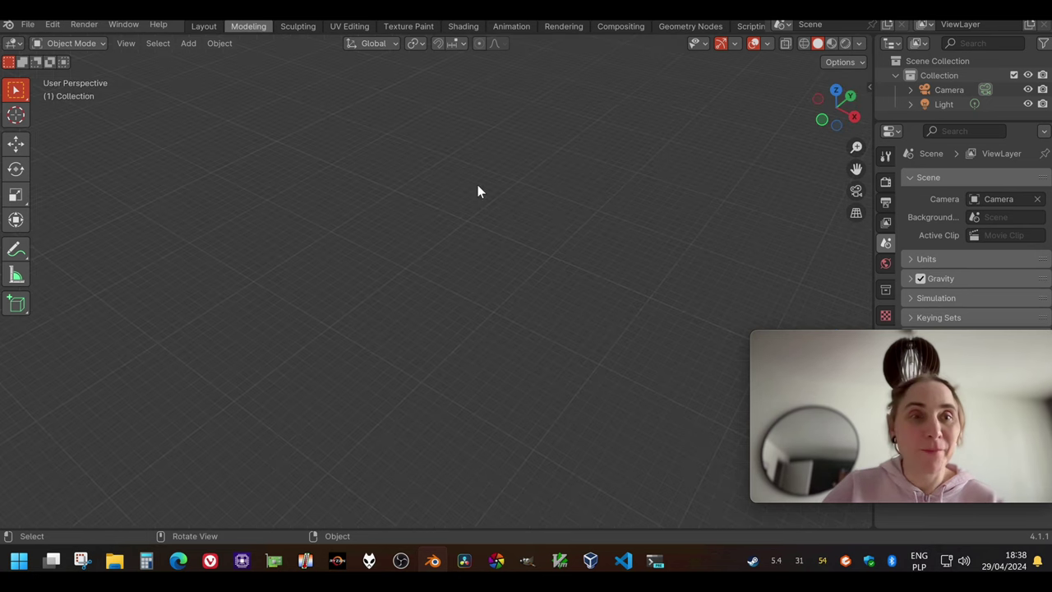
Draw a new cube on the grid with the Add Cube tool, then return to Select Box
{"action": "left_click", "coordinate": [17, 304]}
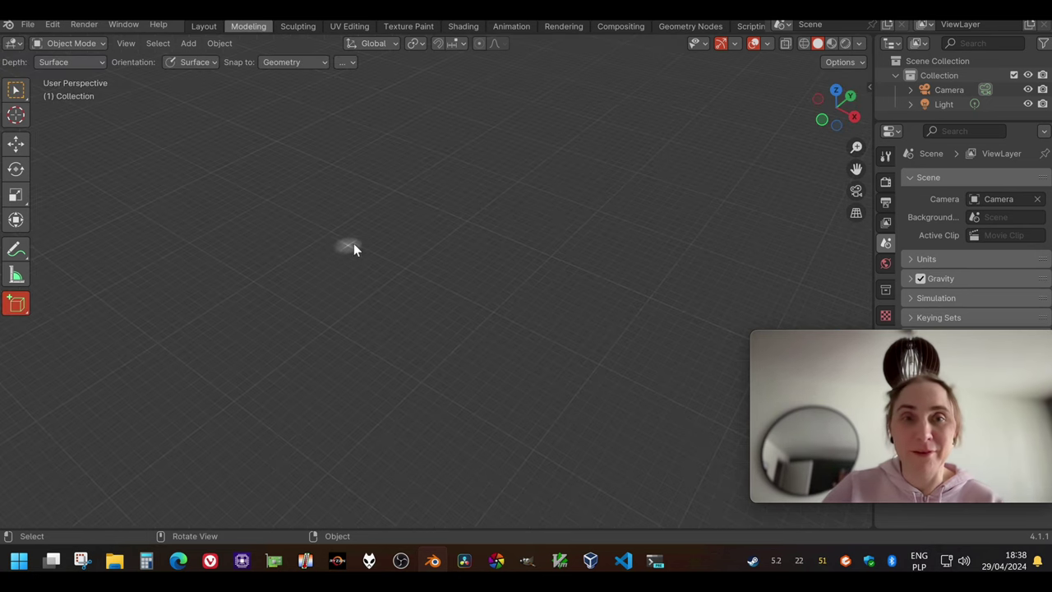
{"action": "mouse_move", "coordinate": [397, 241]}
{"action": "left_mouse_down"}
{"action": "mouse_move", "coordinate": [556, 364]}
{"action": "mouse_move", "coordinate": [422, 359]}
{"action": "mouse_move", "coordinate": [425, 349]}
{"action": "left_mouse_up"}
{"action": "left_click", "coordinate": [415, 245]}
{"action": "middle_click_drag", "start_coordinate": [491, 334], "coordinate": [412, 277]}
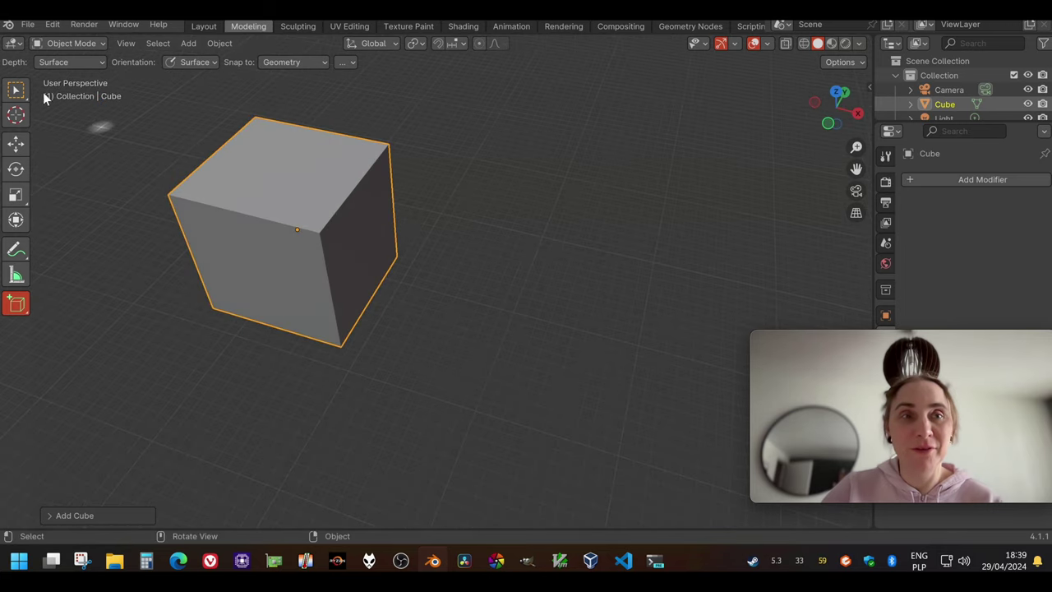
{"action": "left_click", "coordinate": [16, 88]}
Orbit, pan and zoom around the new cube to a front-facing view
{"action": "middle_click_drag", "start_coordinate": [50, 99], "coordinate": [652, 216]}
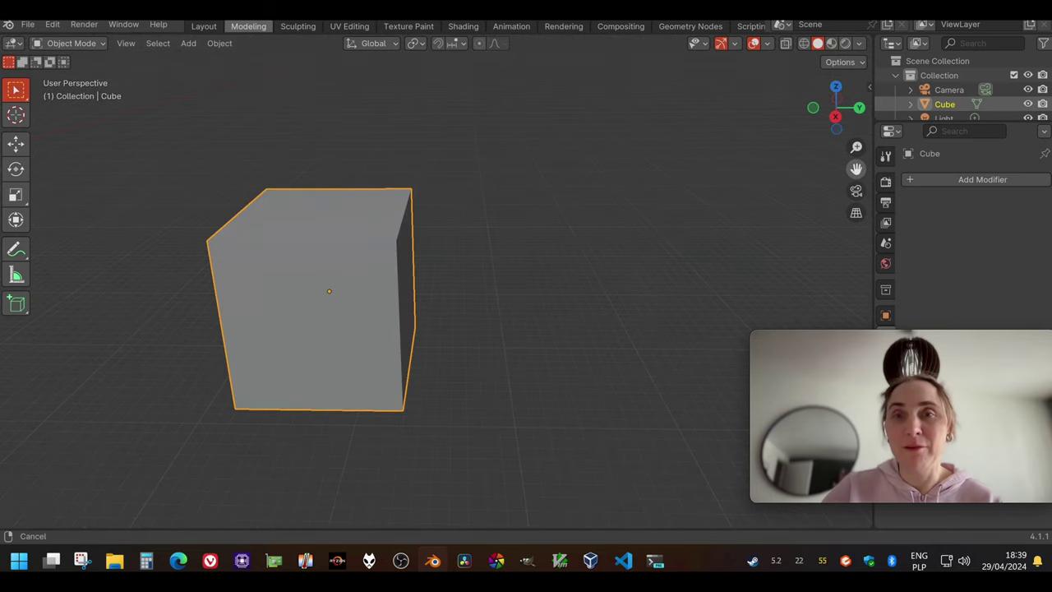
{"action": "mouse_move", "coordinate": [855, 169]}
{"action": "left_mouse_down"}
{"action": "mouse_move", "coordinate": [872, 157]}
{"action": "mouse_move", "coordinate": [856, 168]}
{"action": "mouse_move", "coordinate": [873, 159]}
{"action": "mouse_move", "coordinate": [866, 165]}
{"action": "left_mouse_up"}
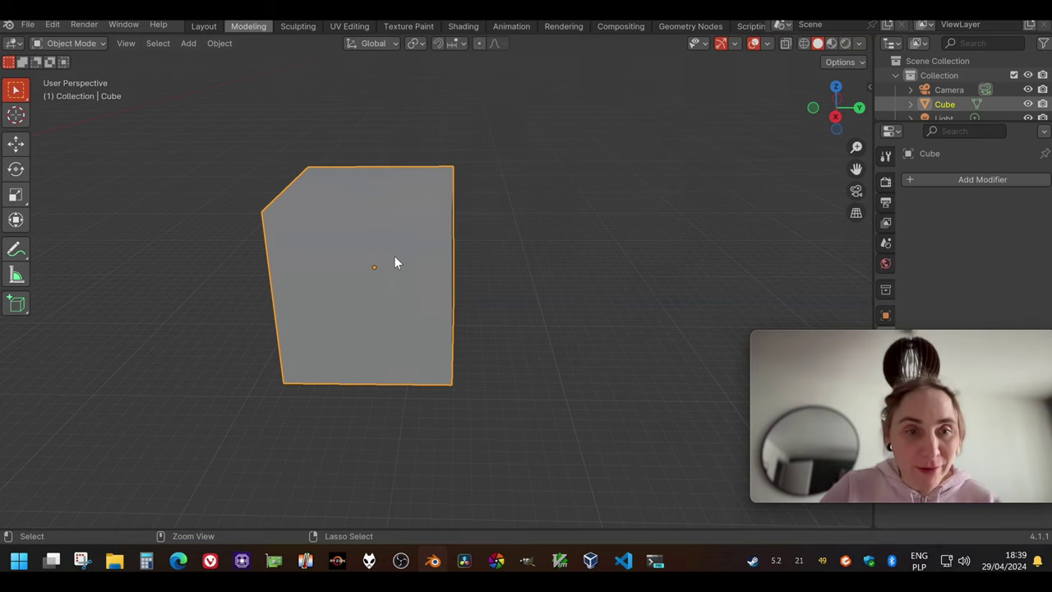
{"action": "middle_click_drag", "start_coordinate": [336, 261], "coordinate": [542, 281]}
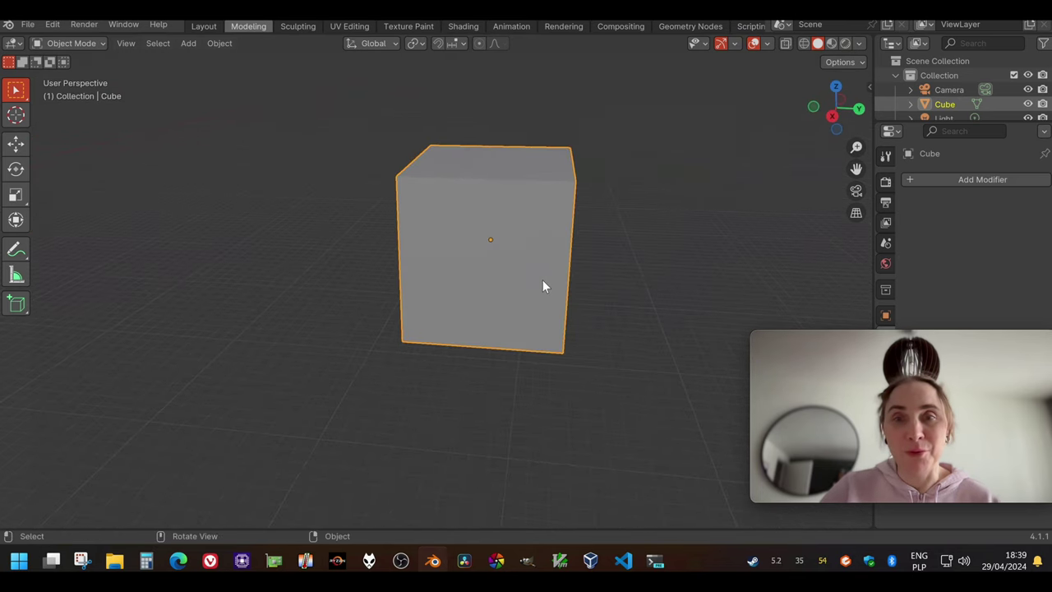
{"action": "middle_click_drag", "start_coordinate": [474, 282], "coordinate": [477, 311], "text": "ctrl"}
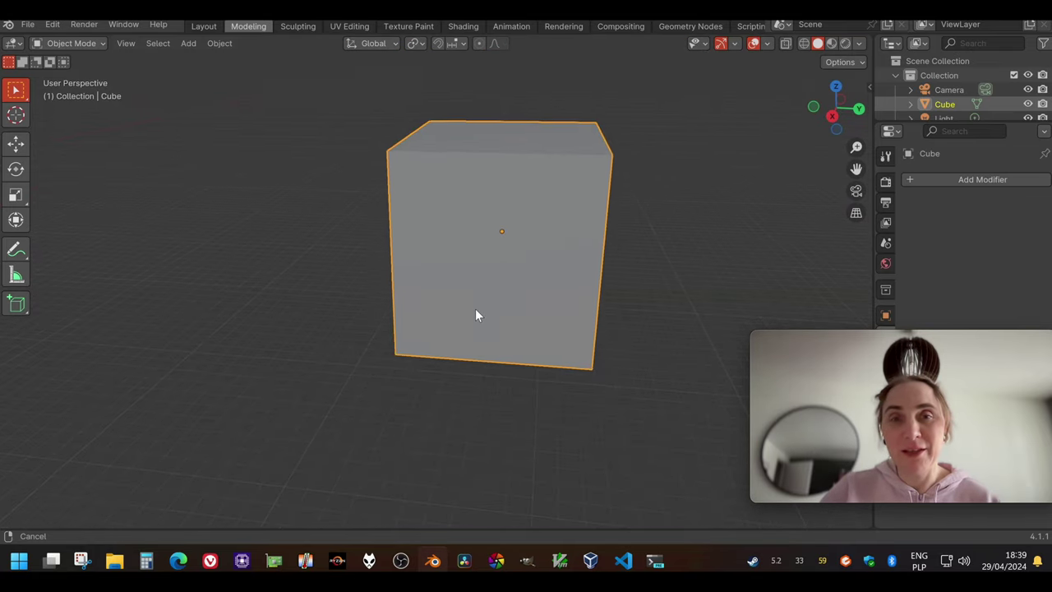
{"action": "middle_click_drag", "start_coordinate": [531, 289], "coordinate": [346, 257]}
{"action": "middle_click_drag", "start_coordinate": [581, 286], "coordinate": [573, 264]}
Switch to the Layout workspace and frame the cube, light and camera in view
{"action": "key", "text": "ctrl+Page_Up"}
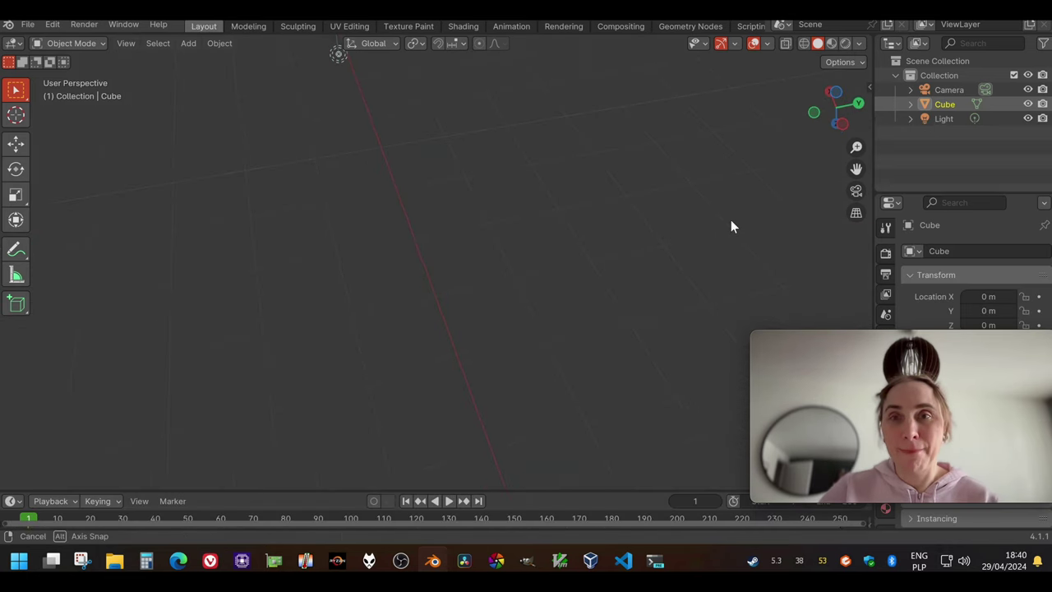
{"action": "left_click_drag", "start_coordinate": [856, 168], "coordinate": [841, 321]}
{"action": "middle_click_drag", "start_coordinate": [343, 150], "coordinate": [488, 191]}
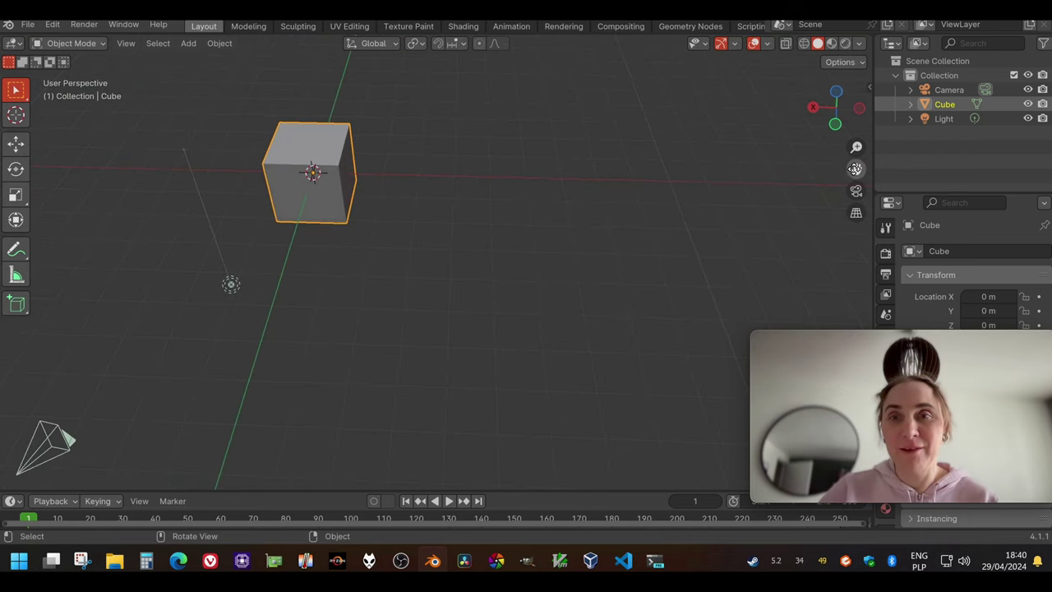
{"action": "left_click_drag", "start_coordinate": [855, 168], "coordinate": [361, 92]}
{"action": "middle_click_drag", "start_coordinate": [361, 93], "coordinate": [402, 195], "text": "shift"}
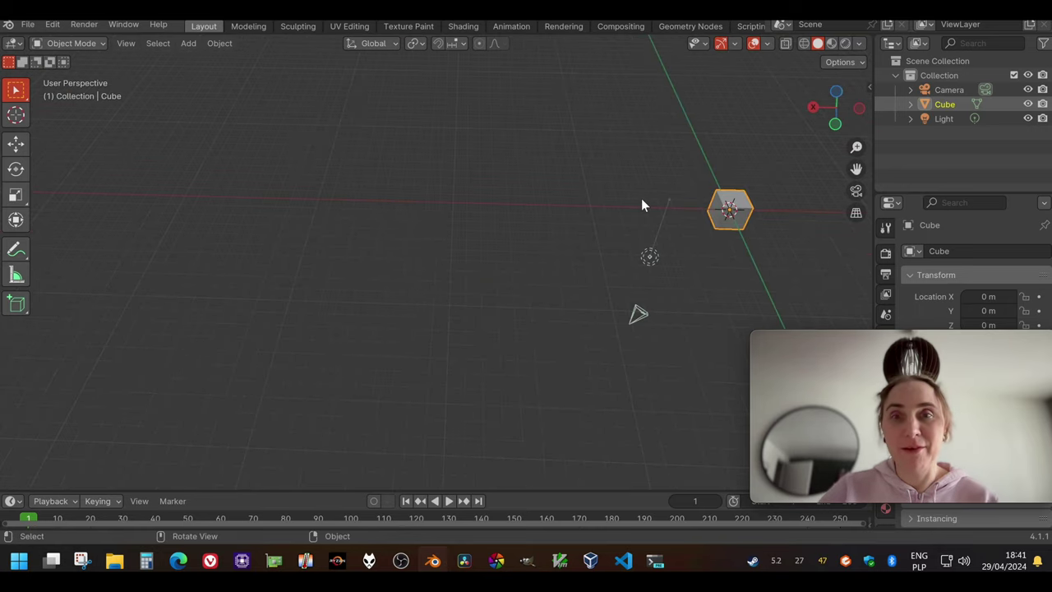
{"action": "middle_click_drag", "start_coordinate": [641, 204], "coordinate": [714, 232]}
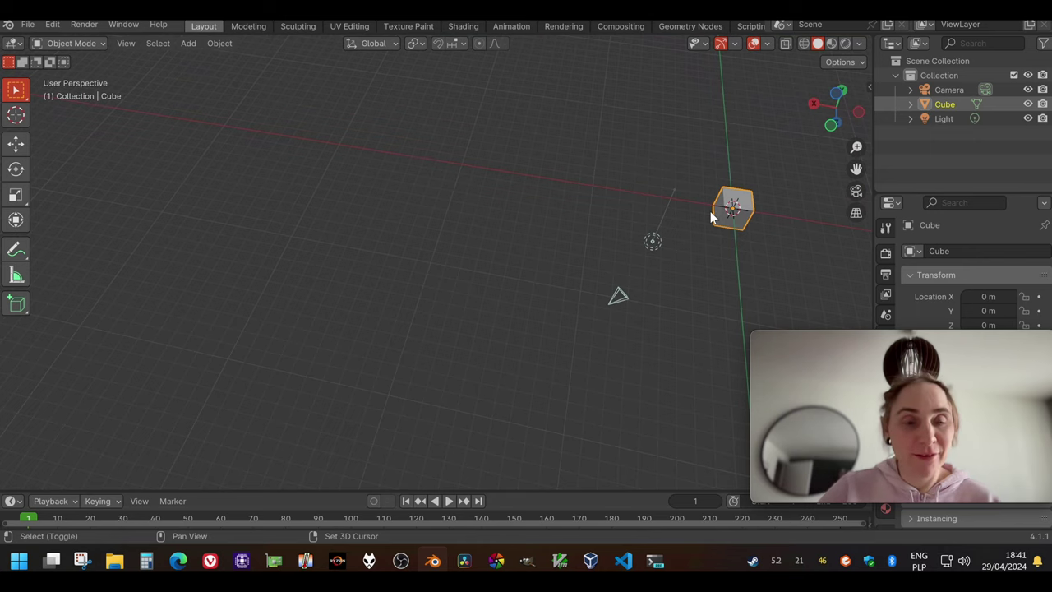
{"action": "middle_click_drag", "start_coordinate": [537, 209], "coordinate": [494, 205], "text": "shift"}
{"action": "scroll", "coordinate": [501, 205], "scroll_direction": "up", "scroll_amount": 6}
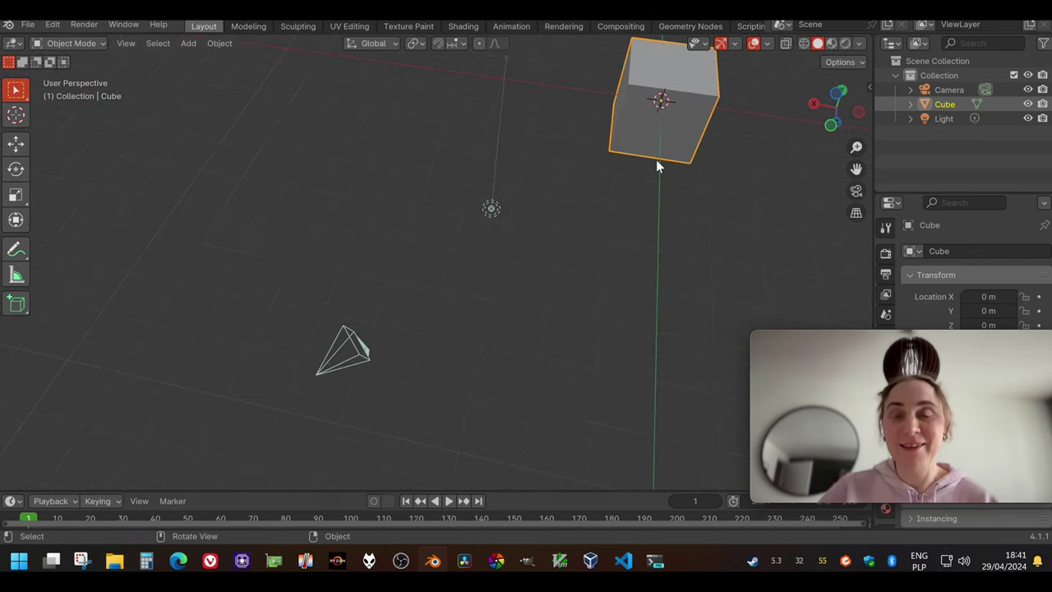
Start a new General file from the File menu
{"action": "left_click", "coordinate": [28, 24]}
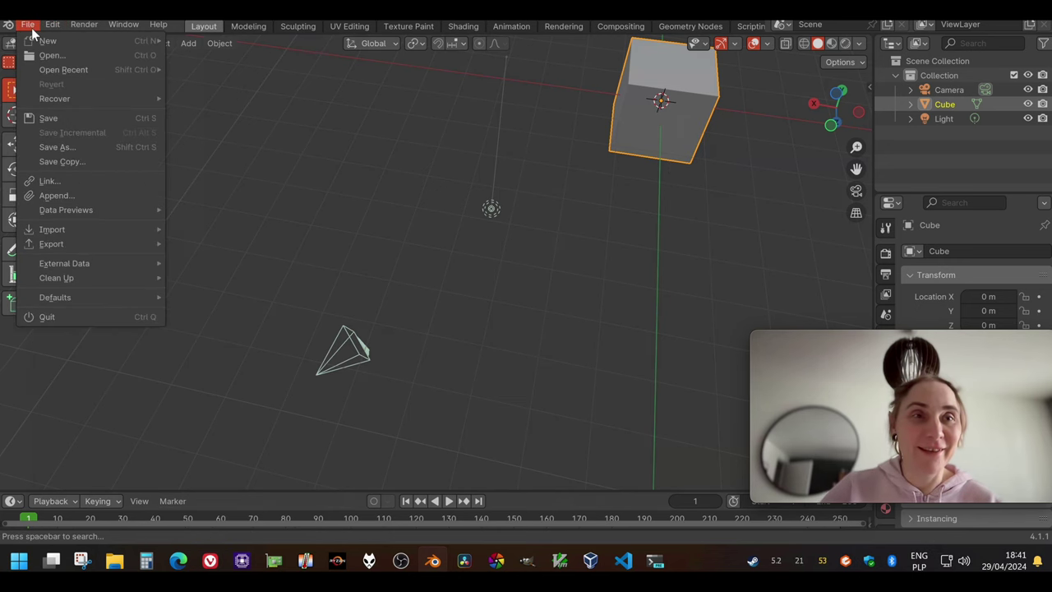
{"action": "mouse_move", "coordinate": [39, 39]}
{"action": "left_click", "coordinate": [202, 39]}
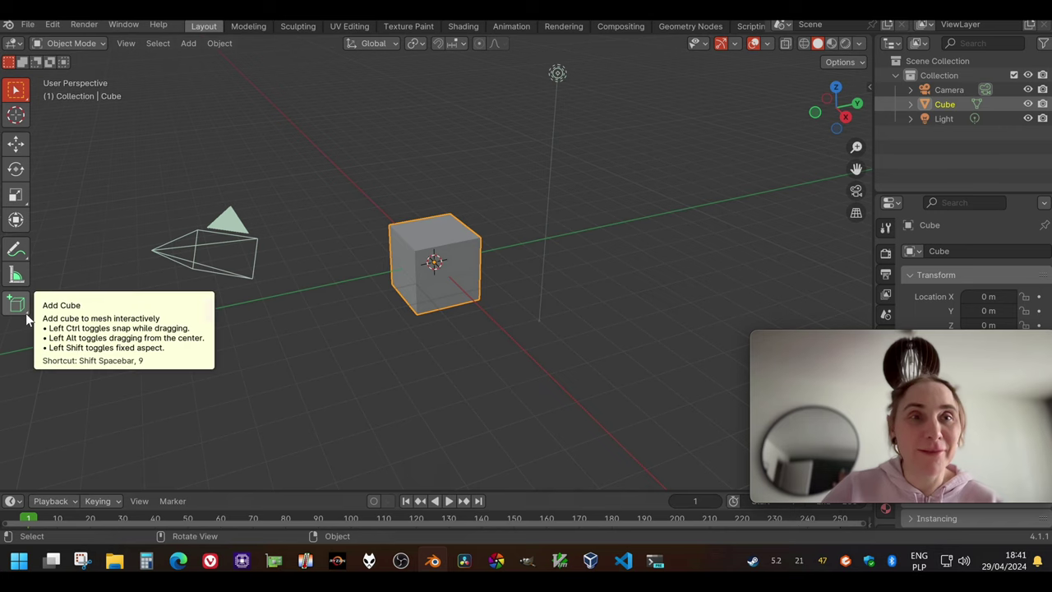
Open the cube in the Modeling workspace and enable X-ray to reveal hidden edges
{"action": "left_click", "coordinate": [246, 26]}
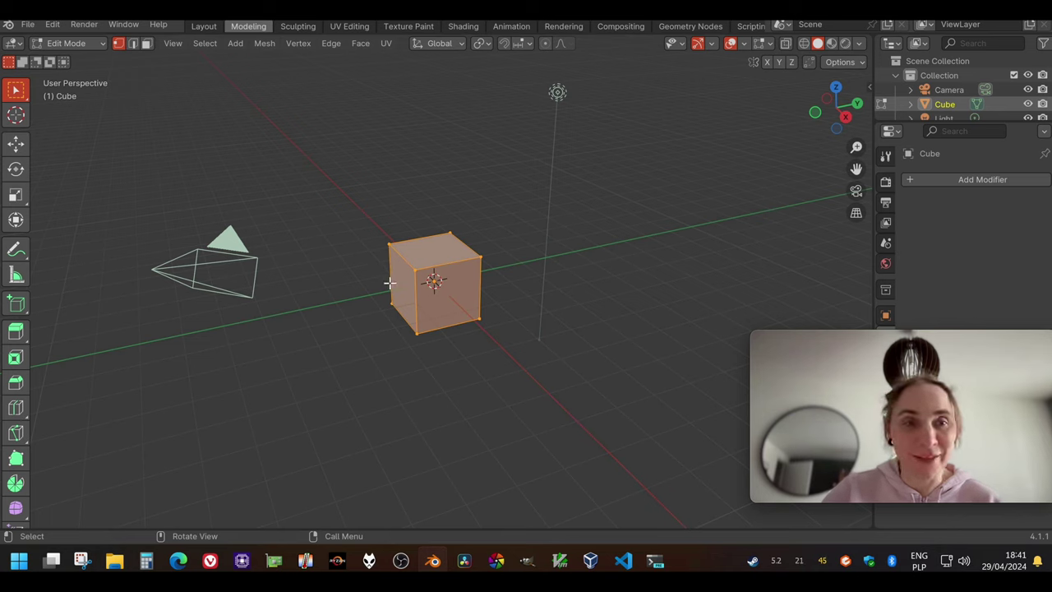
{"action": "mouse_move", "coordinate": [454, 288]}
{"action": "middle_mouse_down"}
{"action": "mouse_move", "coordinate": [376, 287]}
{"action": "mouse_move", "coordinate": [392, 274]}
{"action": "mouse_move", "coordinate": [432, 312]}
{"action": "mouse_move", "coordinate": [440, 302]}
{"action": "middle_mouse_up"}
{"action": "key", "text": "Tab"}
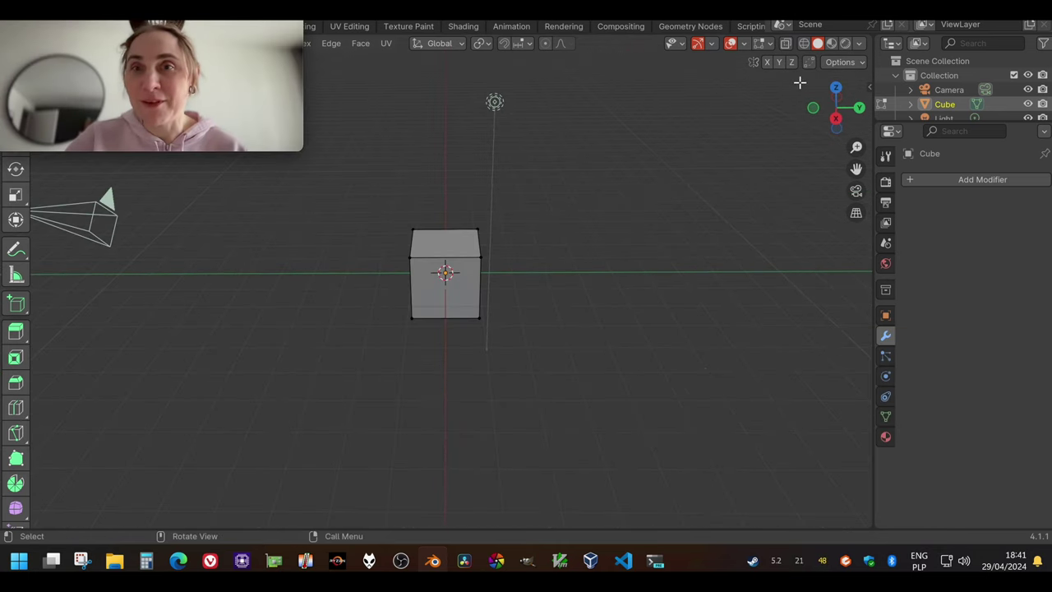
{"action": "left_click", "coordinate": [786, 43]}
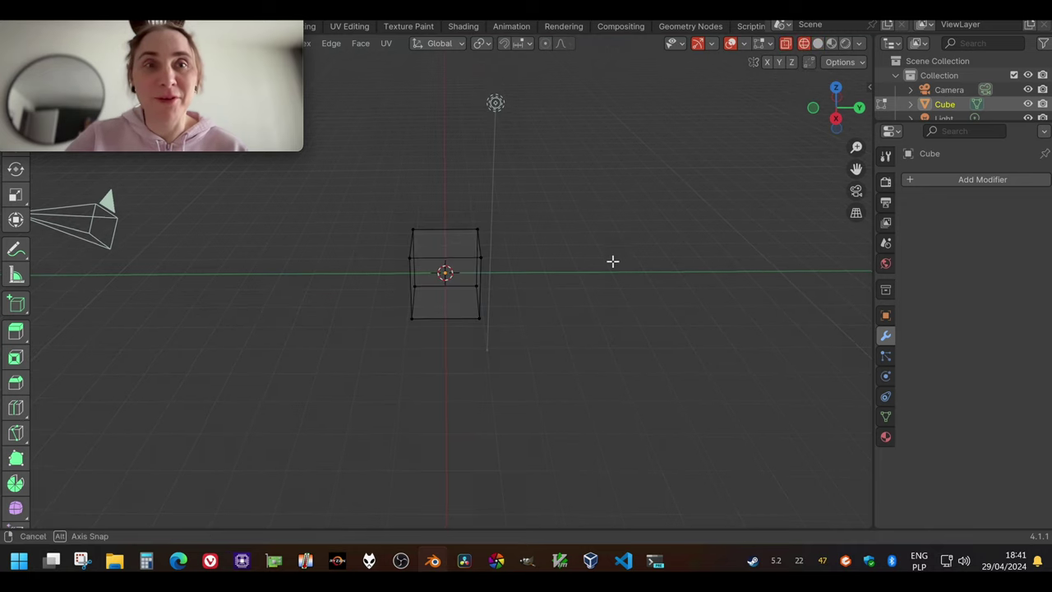
Orbit to an angled view and box-select the entire cube mesh
{"action": "middle_click_drag", "start_coordinate": [612, 261], "coordinate": [617, 233]}
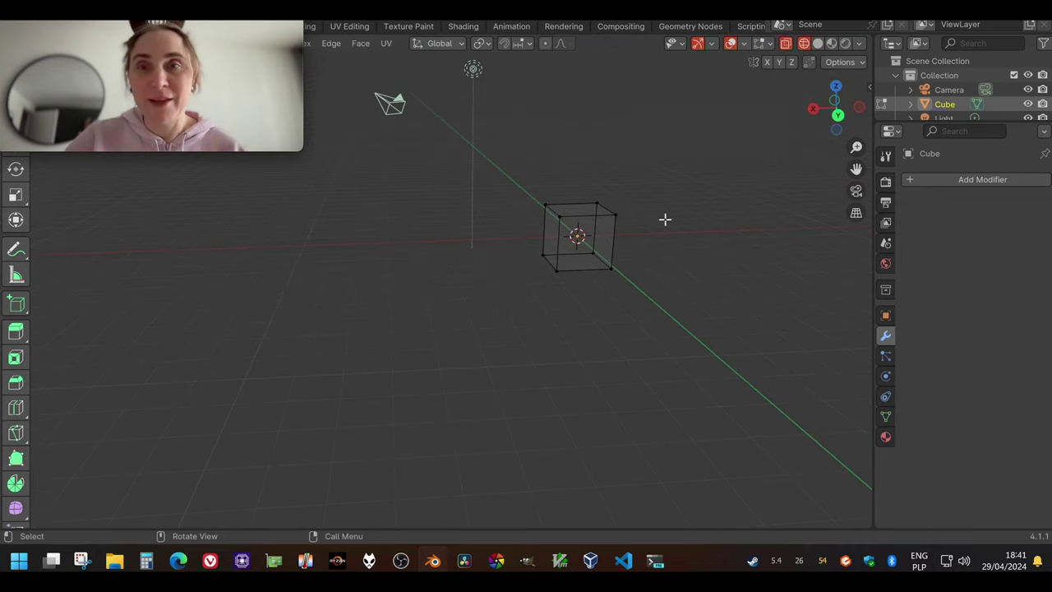
{"action": "left_click_drag", "start_coordinate": [855, 169], "coordinate": [744, 203]}
{"action": "middle_click_drag", "start_coordinate": [516, 230], "coordinate": [578, 227]}
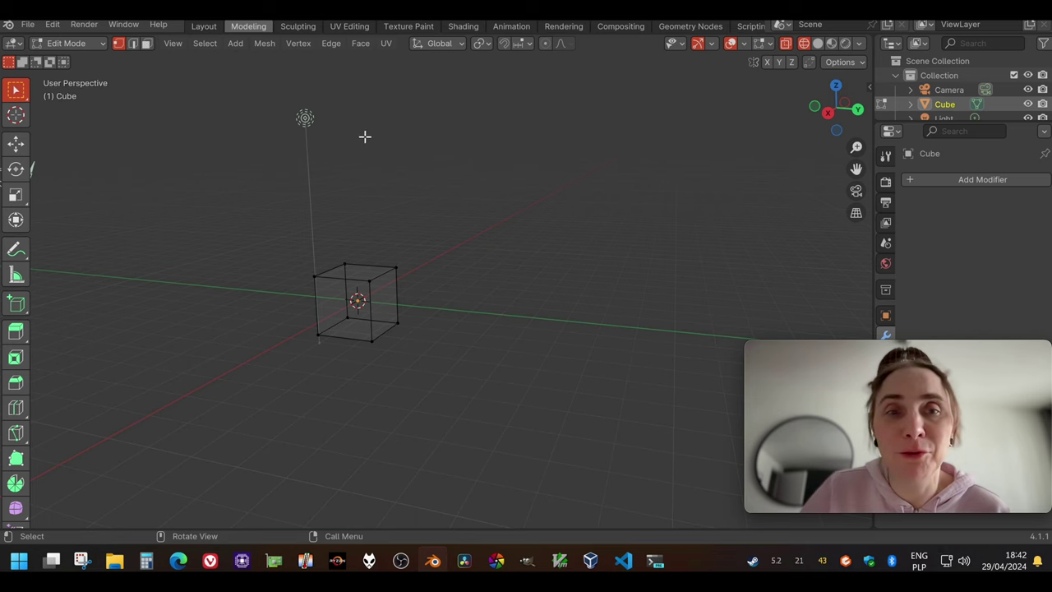
{"action": "middle_click_drag", "start_coordinate": [387, 157], "coordinate": [355, 237]}
{"action": "left_click_drag", "start_coordinate": [206, 212], "coordinate": [461, 355]}
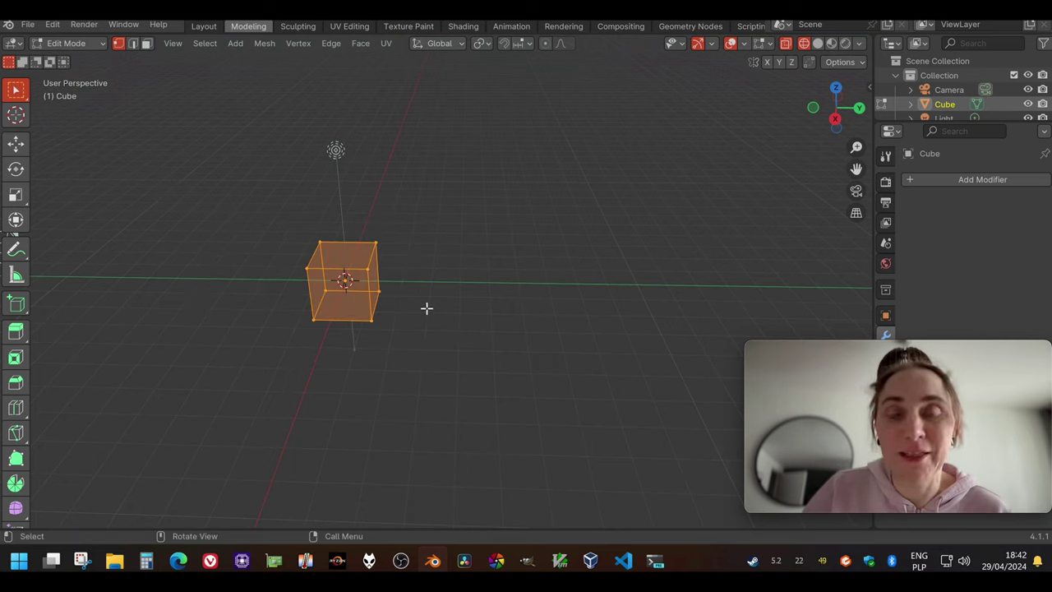
{"action": "right_click", "coordinate": [319, 335]}
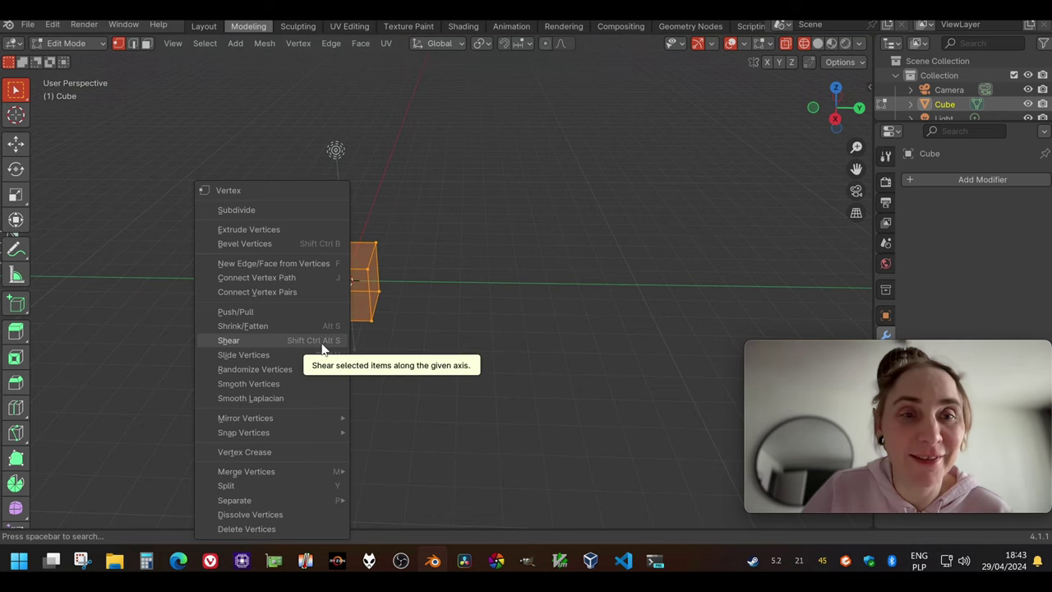
{"action": "left_click", "coordinate": [176, 45]}
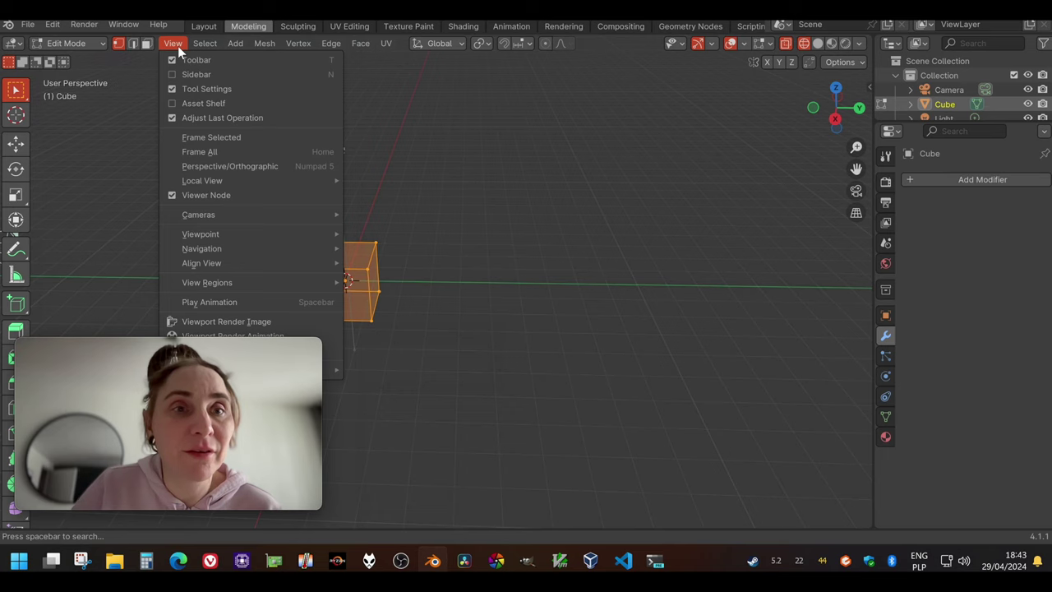
{"action": "left_click", "coordinate": [257, 133]}
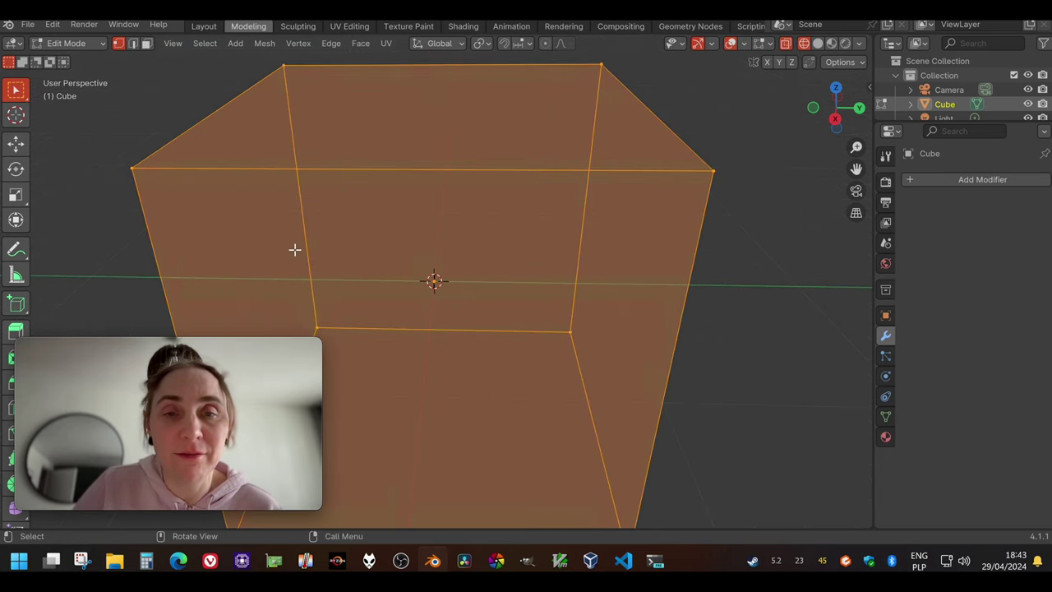
{"action": "scroll", "coordinate": [295, 249], "scroll_direction": "up", "scroll_amount": 2}
{"action": "scroll", "coordinate": [296, 245], "scroll_direction": "down", "scroll_amount": 7}
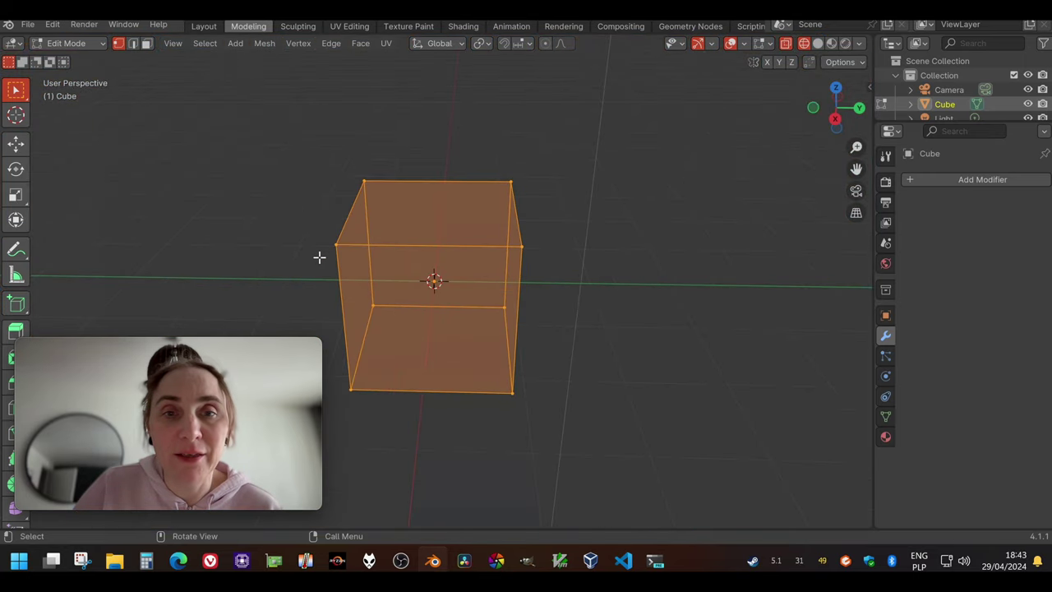
{"action": "middle_click_drag", "start_coordinate": [152, 193], "coordinate": [223, 147]}
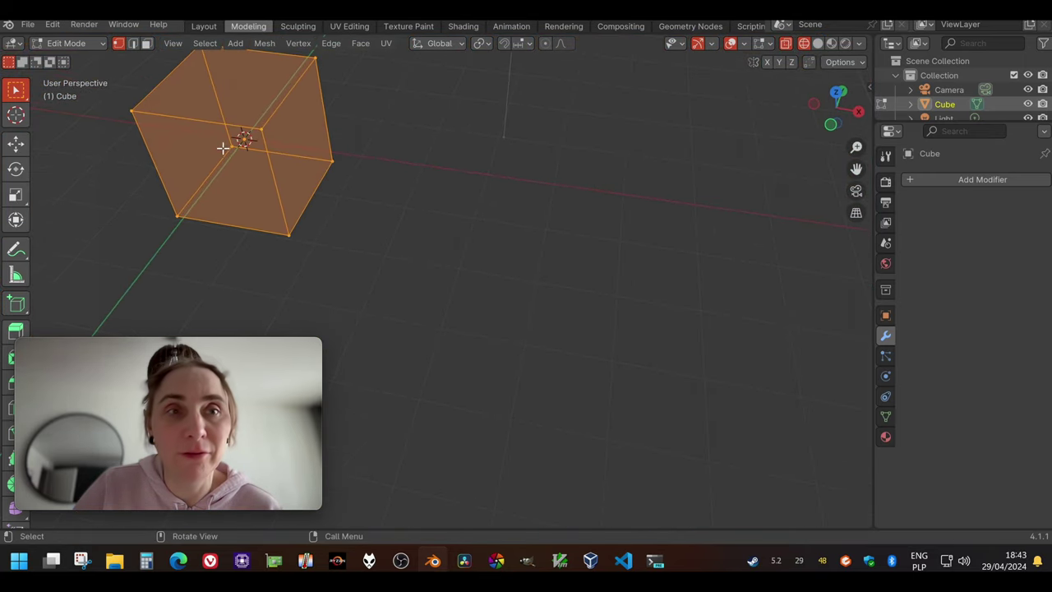
{"action": "left_click", "coordinate": [60, 25]}
{"action": "left_click", "coordinate": [63, 39]}
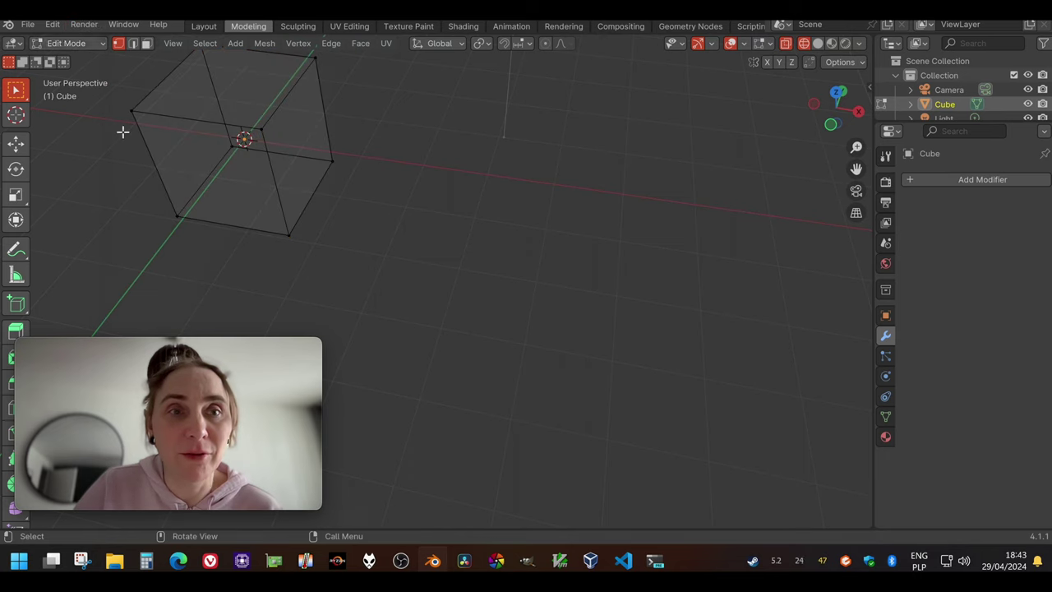
{"action": "left_click_drag", "start_coordinate": [368, 282], "coordinate": [120, 46]}
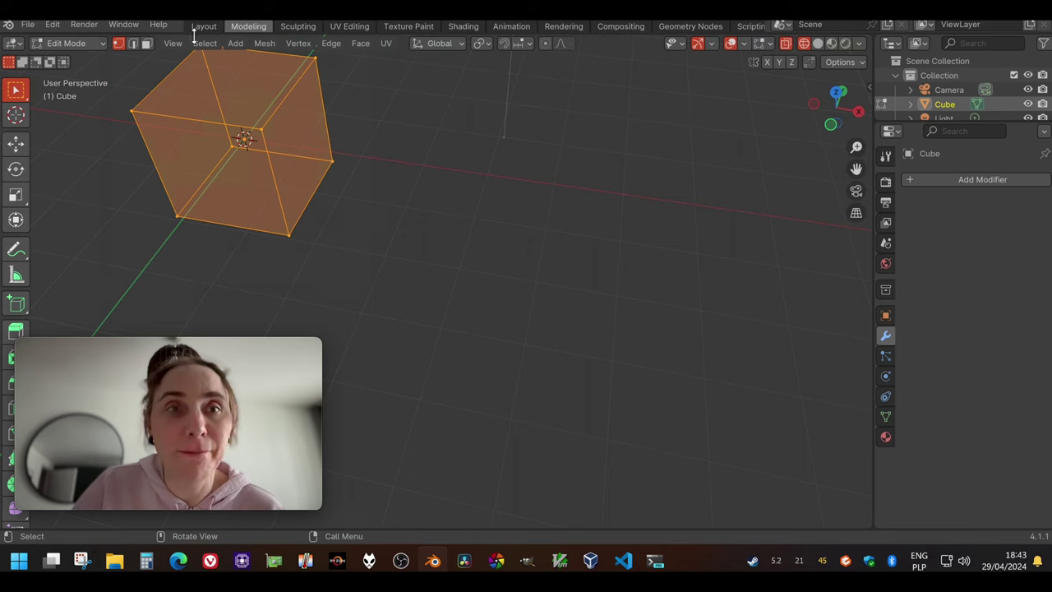
{"action": "left_click", "coordinate": [169, 41]}
Frame the selected cube and move the 3D cursor to the right of it
{"action": "mouse_move", "coordinate": [231, 183]}
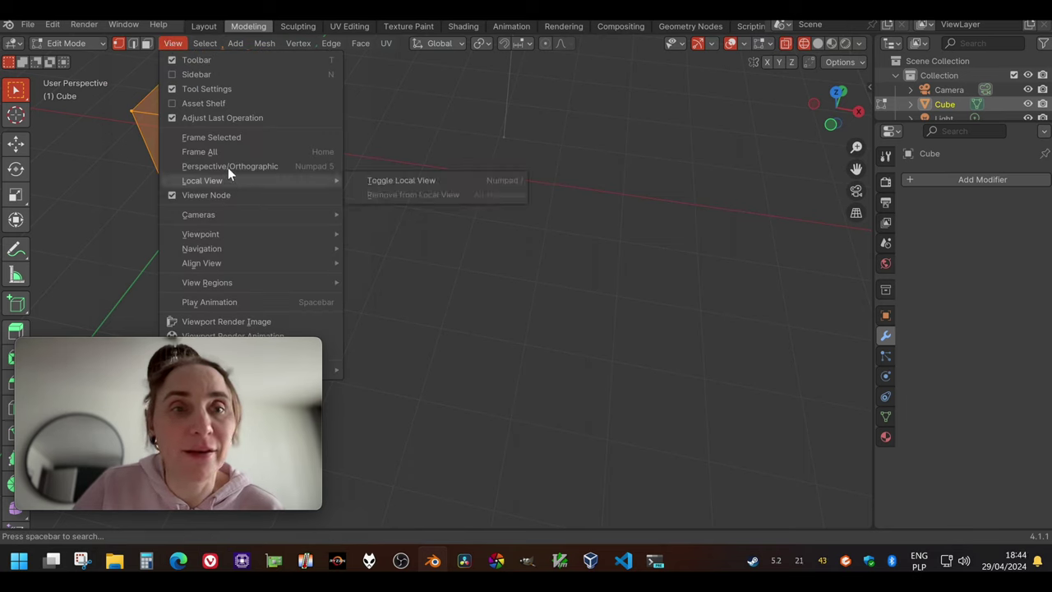
{"action": "left_click", "coordinate": [223, 138]}
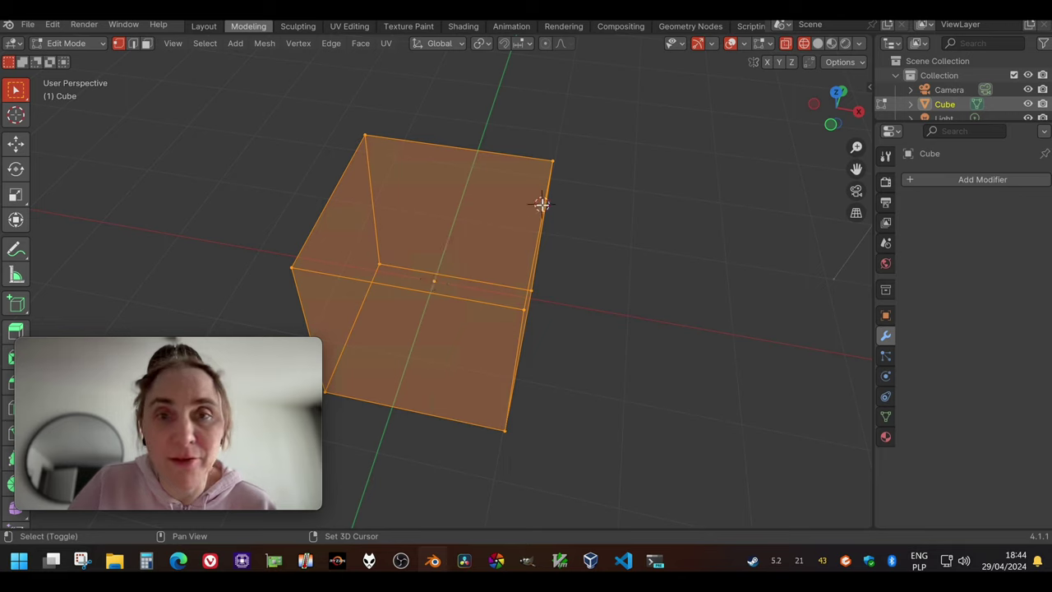
{"action": "right_click", "coordinate": [668, 323], "text": "shift"}
{"action": "right_click_drag", "start_coordinate": [354, 101], "coordinate": [253, 200], "text": "shift"}
{"action": "right_click_drag", "start_coordinate": [574, 253], "coordinate": [553, 374], "text": "shift"}
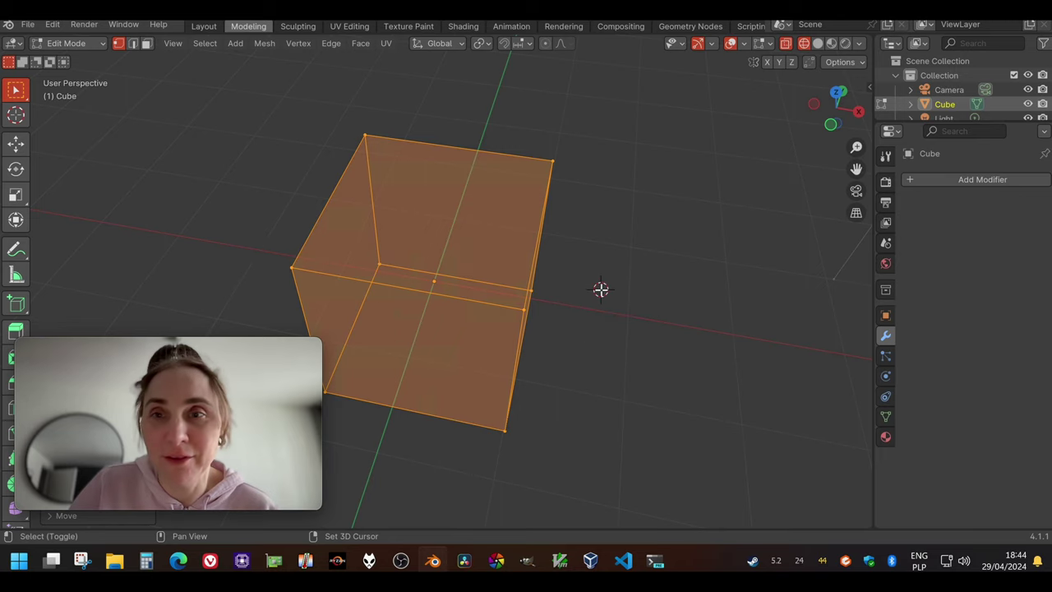
{"action": "middle_click_drag", "start_coordinate": [580, 292], "coordinate": [596, 256]}
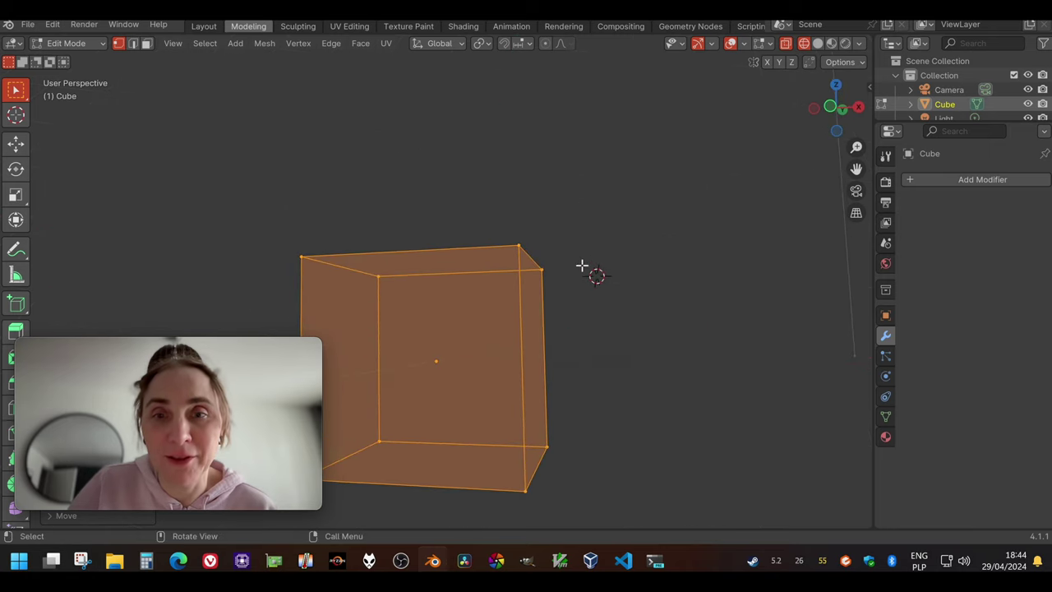
Look down on the cube and select only its top face
{"action": "right_click", "coordinate": [581, 266]}
{"action": "left_click", "coordinate": [364, 228]}
{"action": "middle_click_drag", "start_coordinate": [364, 228], "coordinate": [490, 253]}
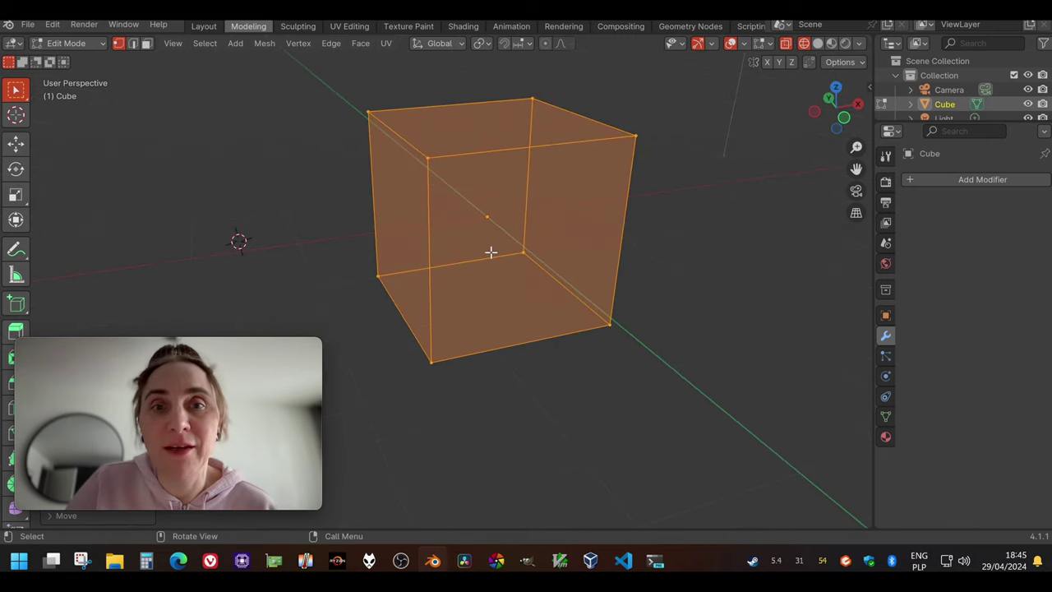
{"action": "scroll", "coordinate": [490, 252], "scroll_direction": "down", "scroll_amount": 2}
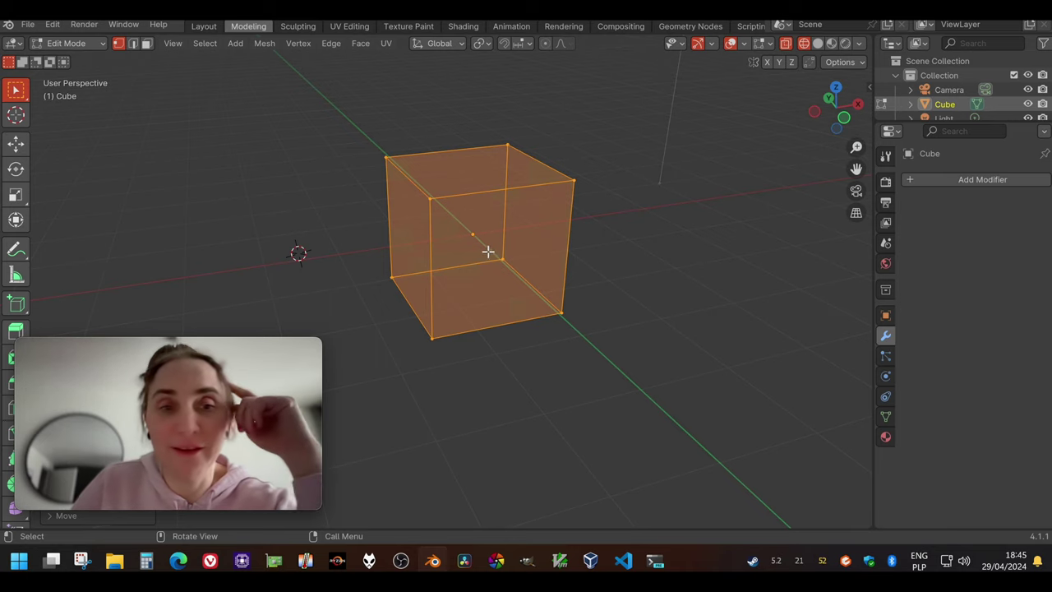
{"action": "left_click", "coordinate": [435, 153]}
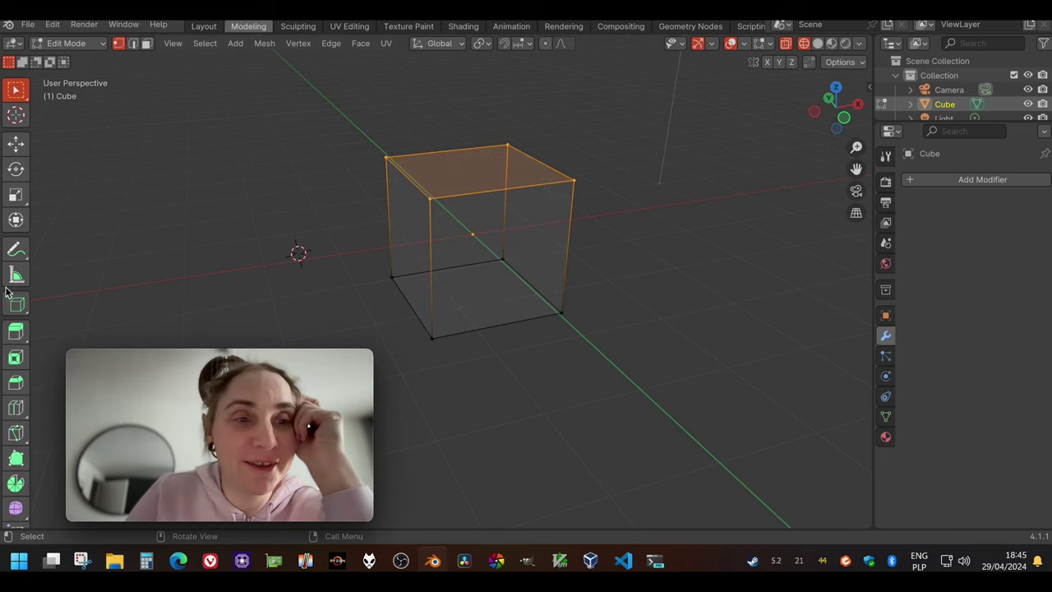
Extrude the top face upward, undo the mistaken extrusion, and extrude upward again
{"action": "left_click", "coordinate": [16, 331]}
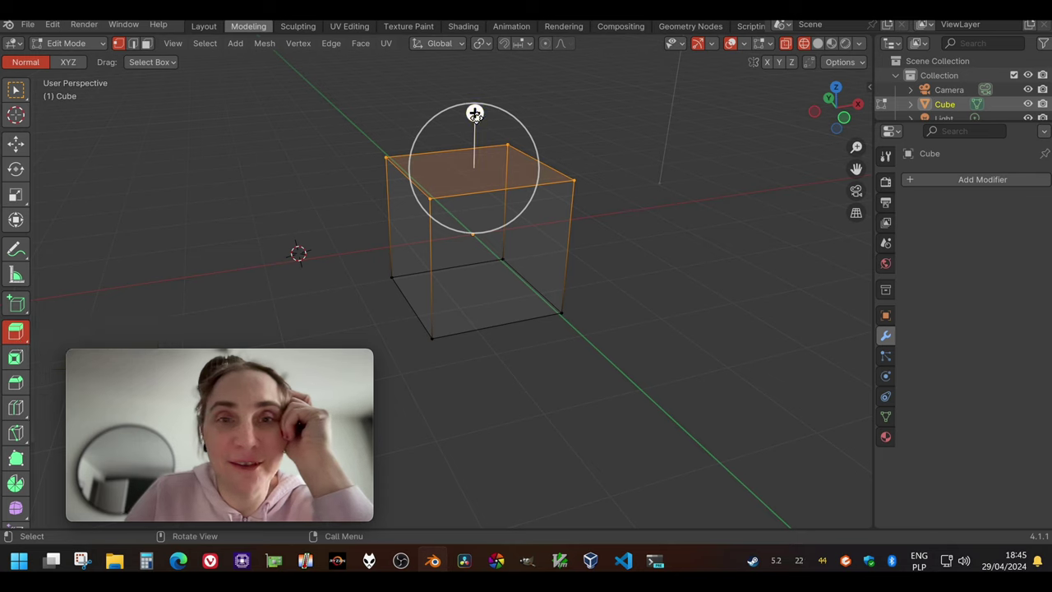
{"action": "left_click_drag", "start_coordinate": [474, 113], "coordinate": [488, 25]}
{"action": "scroll", "coordinate": [455, 166], "scroll_direction": "down", "scroll_amount": 8}
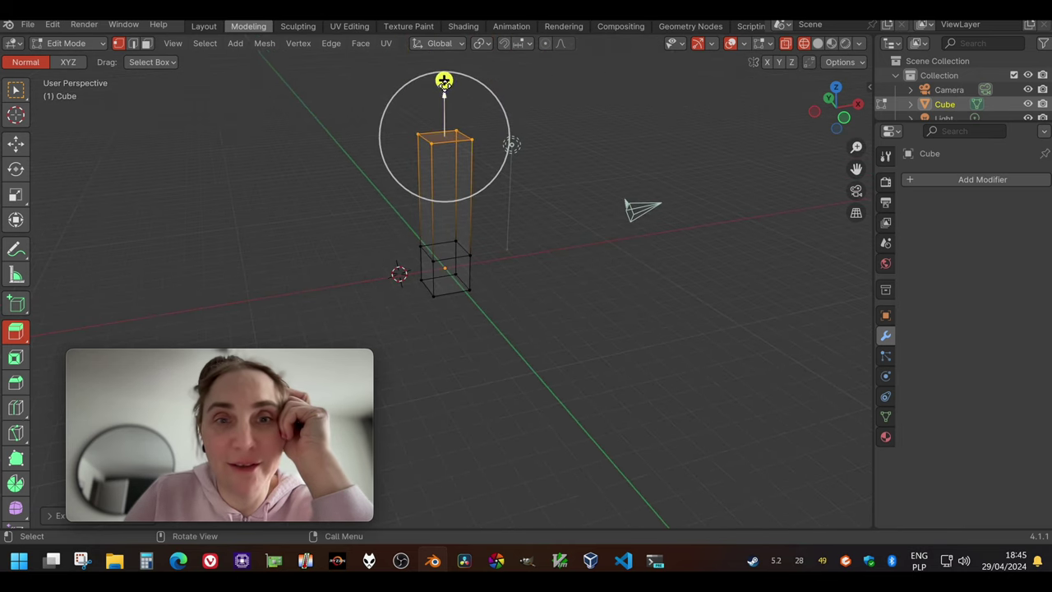
{"action": "left_click_drag", "start_coordinate": [444, 87], "coordinate": [446, 150]}
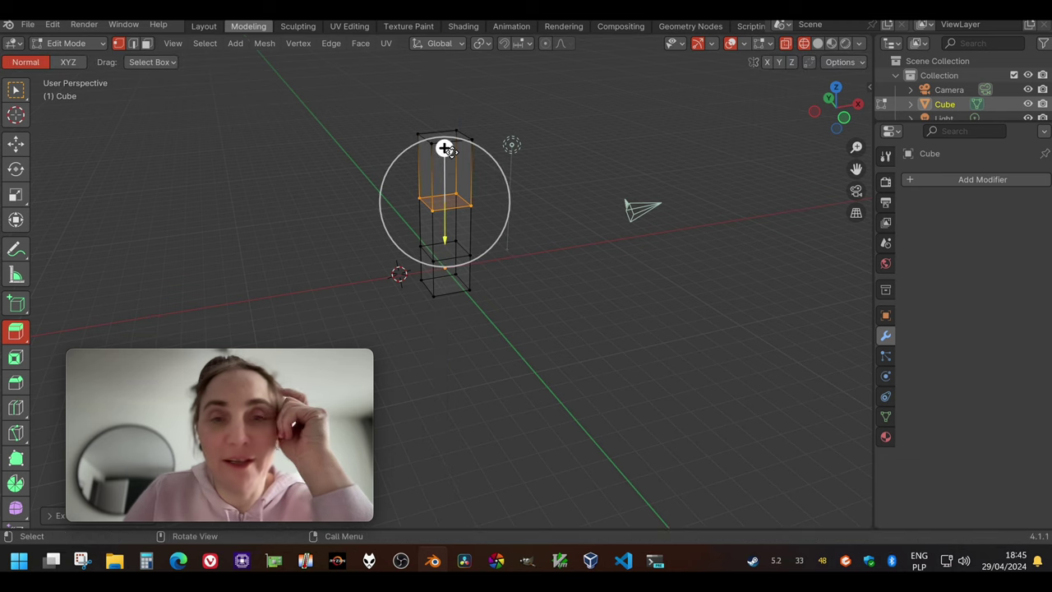
{"action": "key", "text": "ctrl+z"}
{"action": "key", "text": "ctrl+z"}
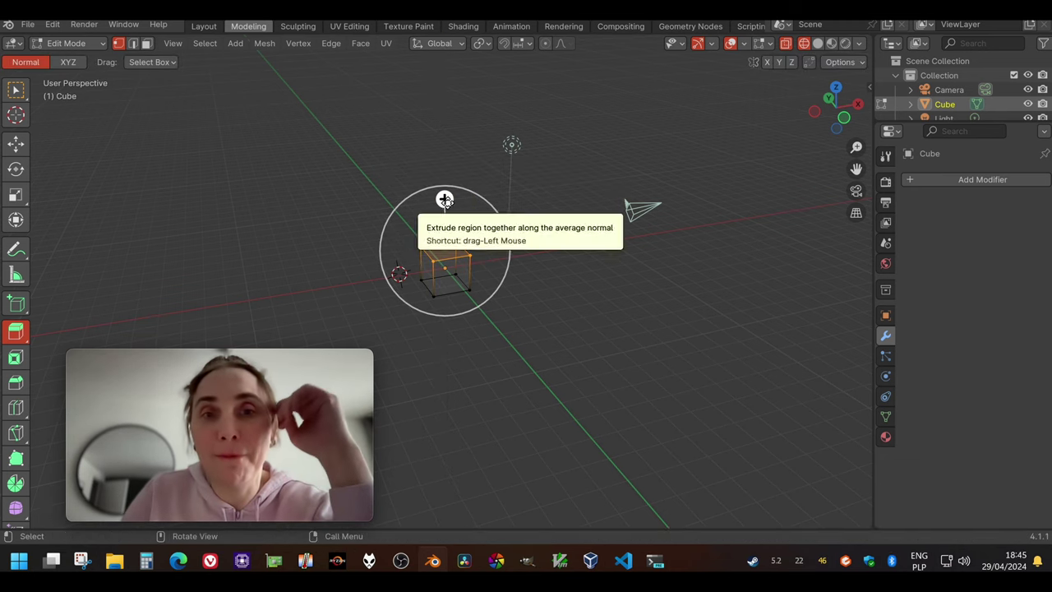
{"action": "left_click_drag", "start_coordinate": [444, 199], "coordinate": [443, 108]}
{"action": "left_click", "coordinate": [445, 268]}
{"action": "key", "text": "w"}
{"action": "mouse_move", "coordinate": [390, 197]}
{"action": "left_mouse_down"}
{"action": "mouse_move", "coordinate": [376, 240]}
{"action": "mouse_move", "coordinate": [398, 202]}
{"action": "left_mouse_up"}
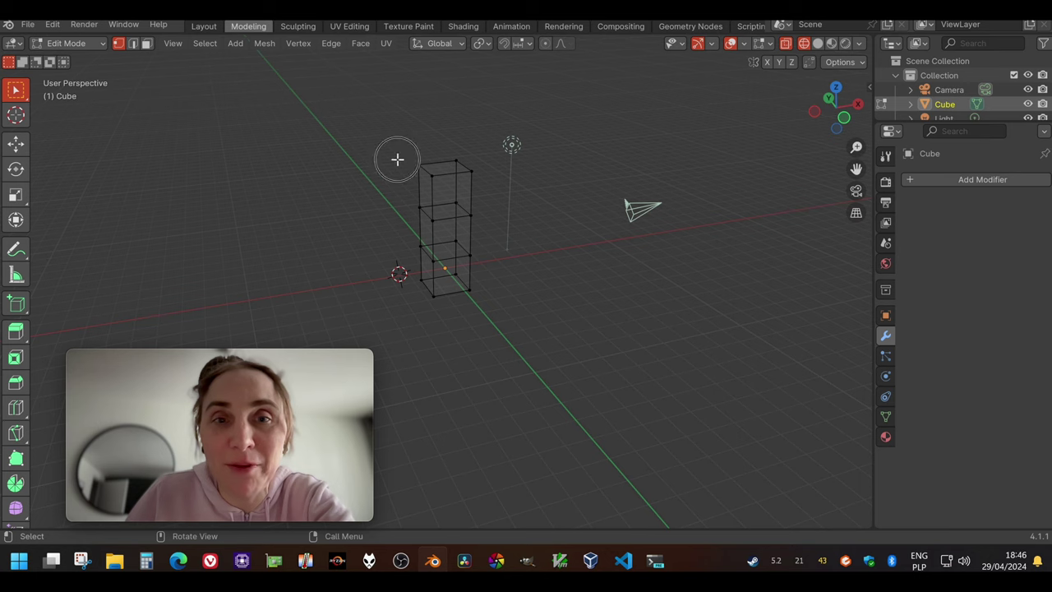
Extrude the left side of the upper segments outward as the left arm
{"action": "left_click_drag", "start_coordinate": [397, 159], "coordinate": [441, 230]}
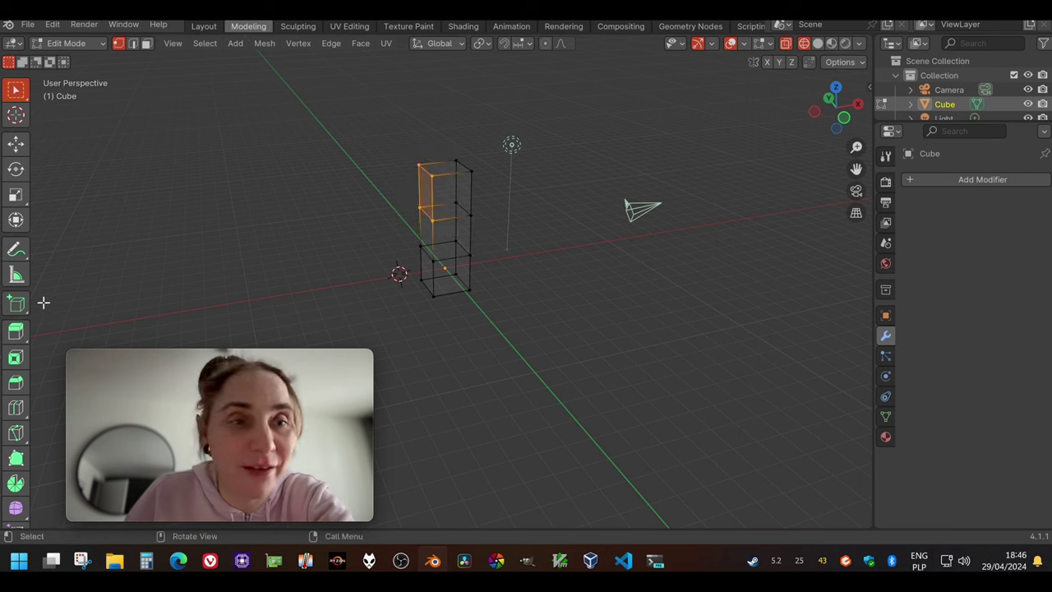
{"action": "left_click", "coordinate": [15, 331]}
{"action": "left_click_drag", "start_coordinate": [372, 198], "coordinate": [303, 193]}
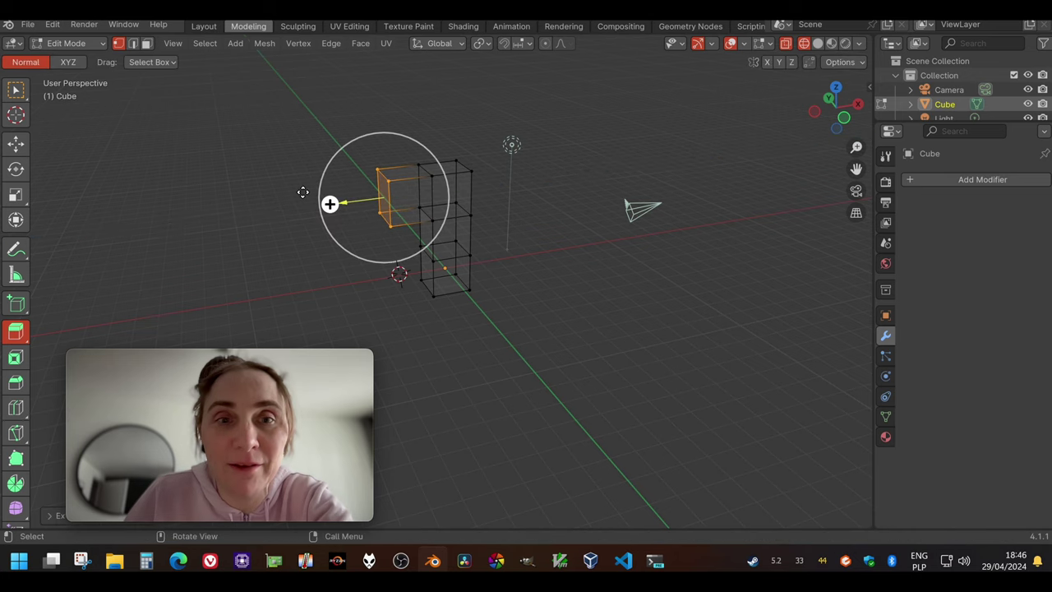
{"action": "left_click", "coordinate": [15, 89]}
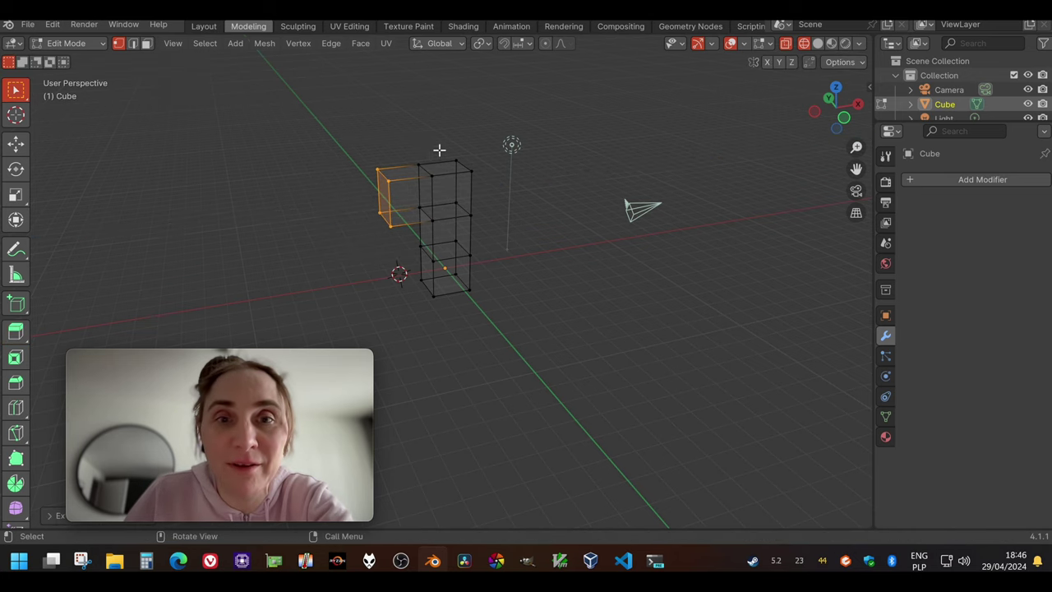
Extrude the right side of the upper segments outward as the right arm
{"action": "left_click_drag", "start_coordinate": [439, 148], "coordinate": [504, 230]}
{"action": "middle_click_drag", "start_coordinate": [511, 235], "coordinate": [403, 230]}
{"action": "left_click", "coordinate": [15, 331]}
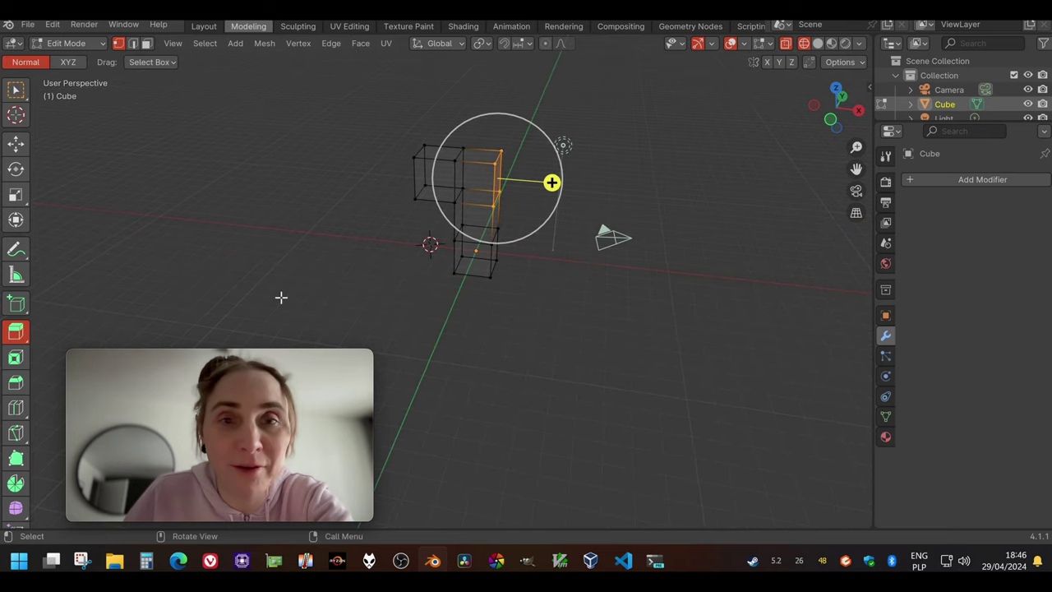
{"action": "left_click_drag", "start_coordinate": [551, 183], "coordinate": [604, 197]}
{"action": "left_click", "coordinate": [16, 89]}
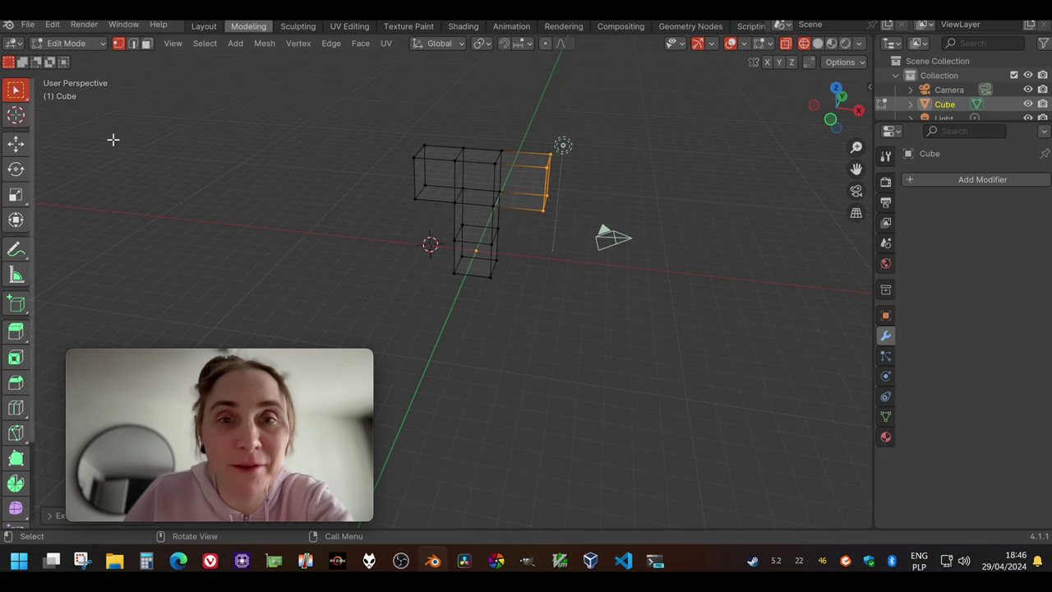
{"action": "middle_click_drag", "start_coordinate": [411, 320], "coordinate": [467, 347]}
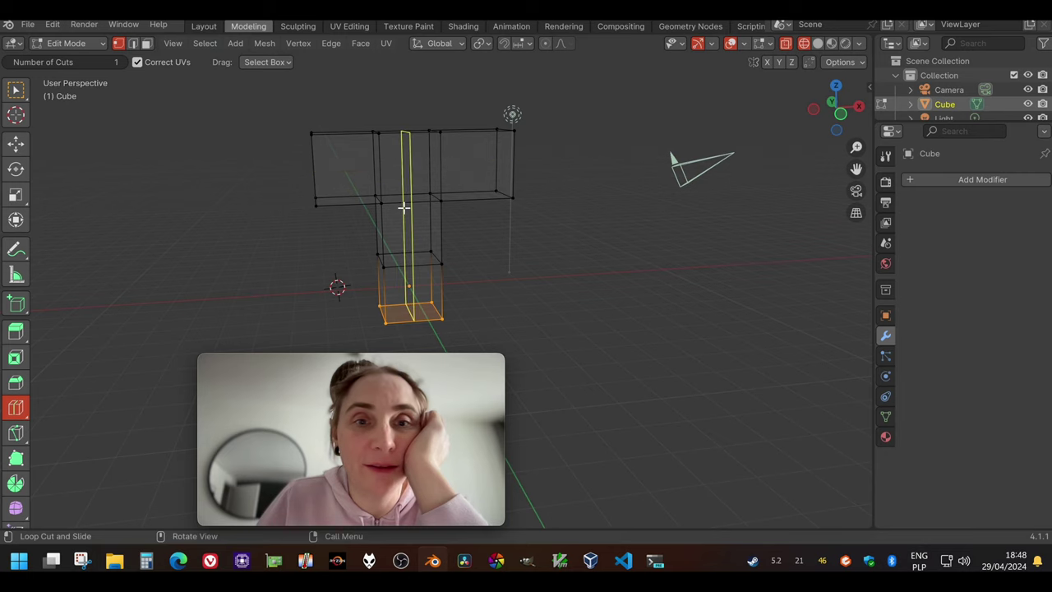
Add a vertical edge loop down the middle and switch to front orthographic view
{"action": "left_click", "coordinate": [403, 202]}
{"action": "left_click", "coordinate": [16, 88]}
{"action": "left_click", "coordinate": [255, 276]}
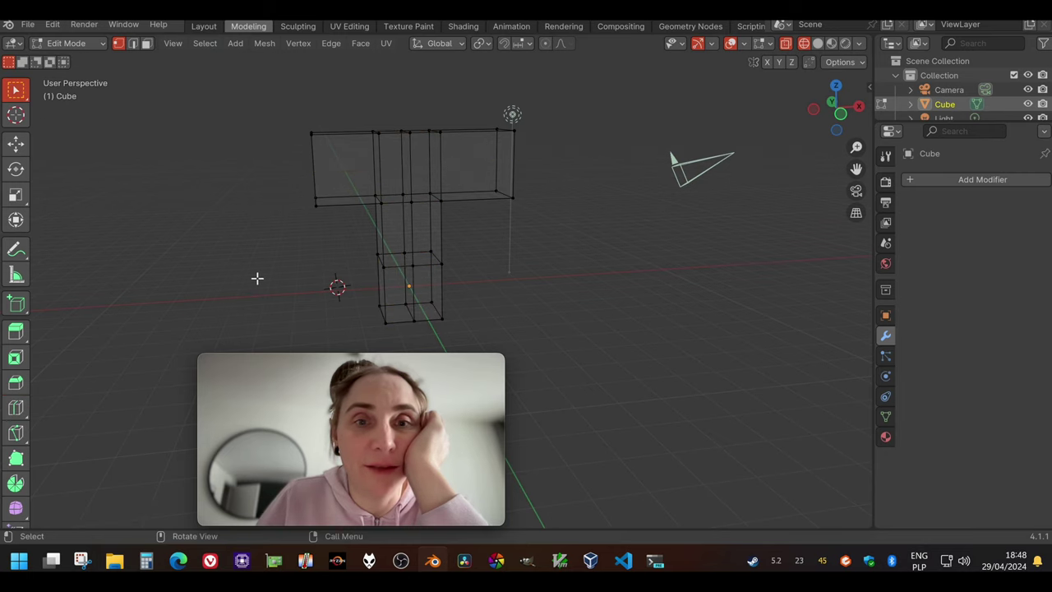
{"action": "middle_click_drag", "start_coordinate": [256, 277], "coordinate": [454, 225]}
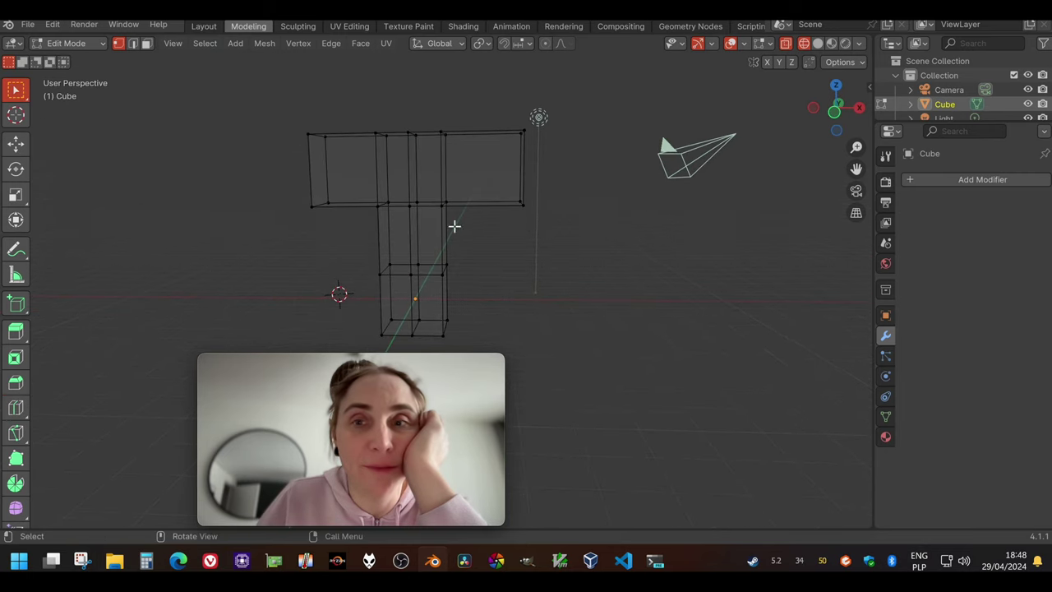
{"action": "left_click", "coordinate": [834, 109]}
Move the left arm face and its vertices further left along X
{"action": "left_click_drag", "start_coordinate": [263, 82], "coordinate": [396, 374]}
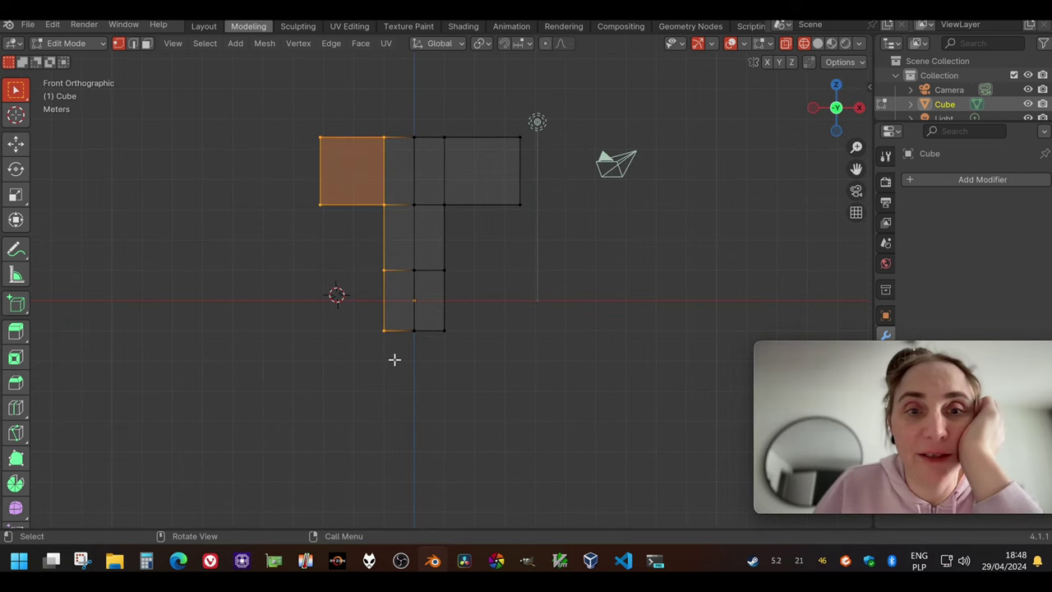
{"action": "left_click", "coordinate": [15, 143]}
{"action": "left_click_drag", "start_coordinate": [425, 214], "coordinate": [362, 216]}
{"action": "left_click", "coordinate": [525, 281]}
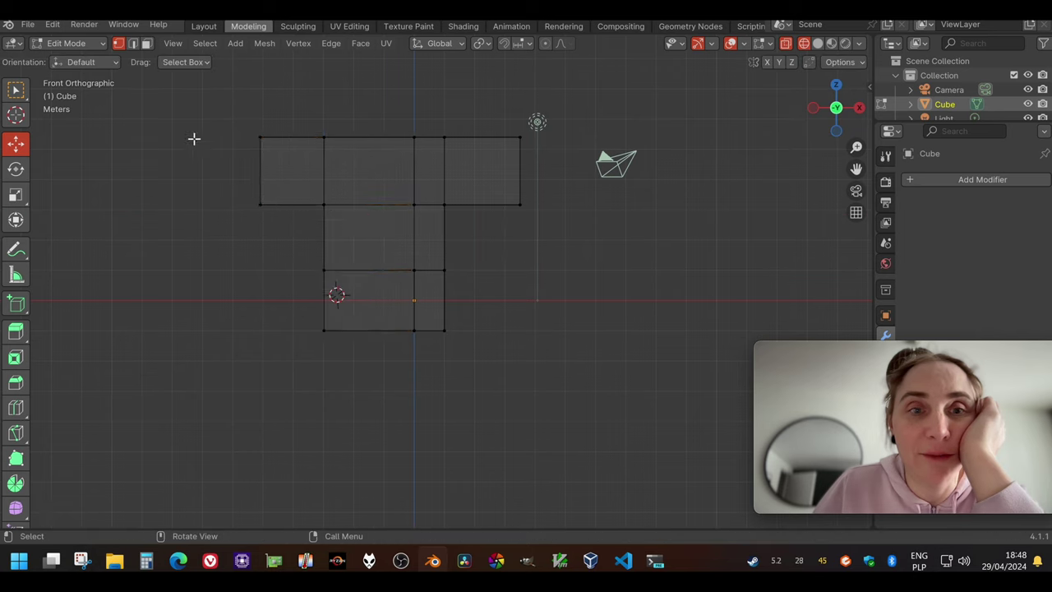
{"action": "left_click", "coordinate": [15, 89]}
Move the right face and column about 2.1 m right along X, then deselect
{"action": "left_click_drag", "start_coordinate": [580, 118], "coordinate": [432, 343]}
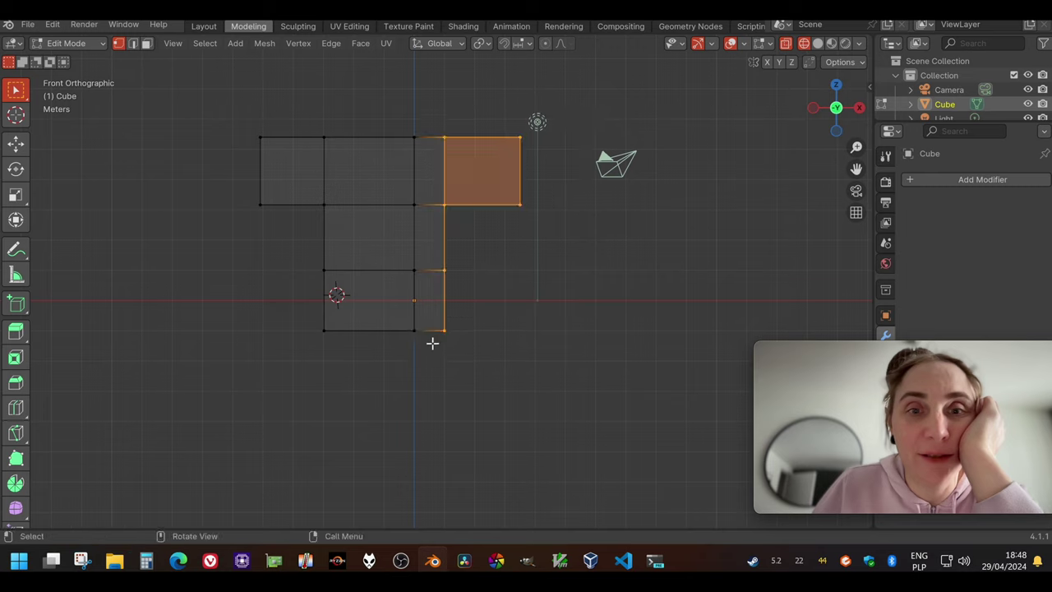
{"action": "left_click", "coordinate": [16, 143]}
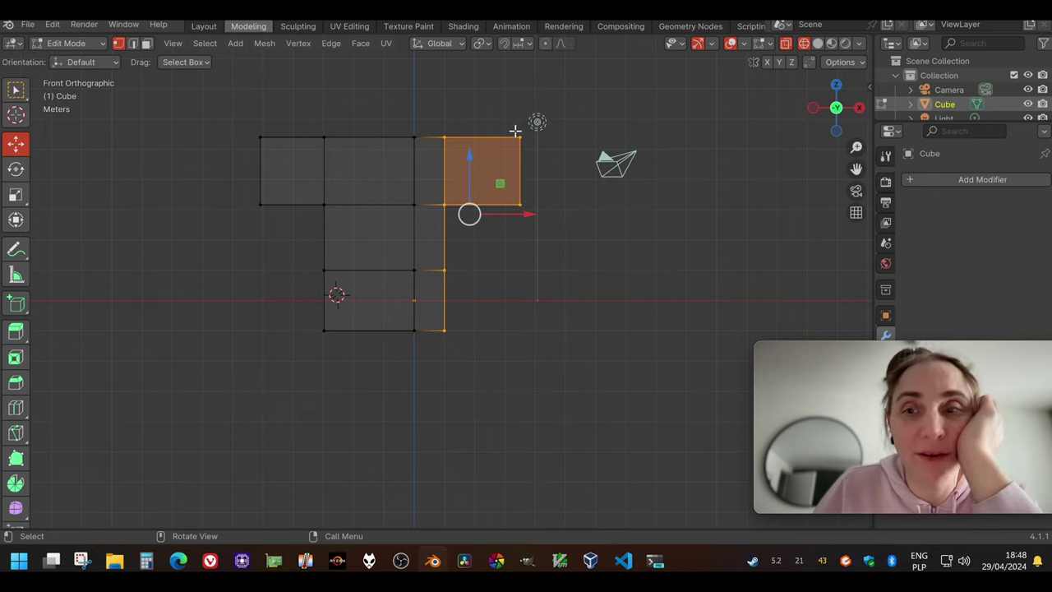
{"action": "left_click_drag", "start_coordinate": [528, 215], "coordinate": [596, 229]}
{"action": "left_click", "coordinate": [15, 94]}
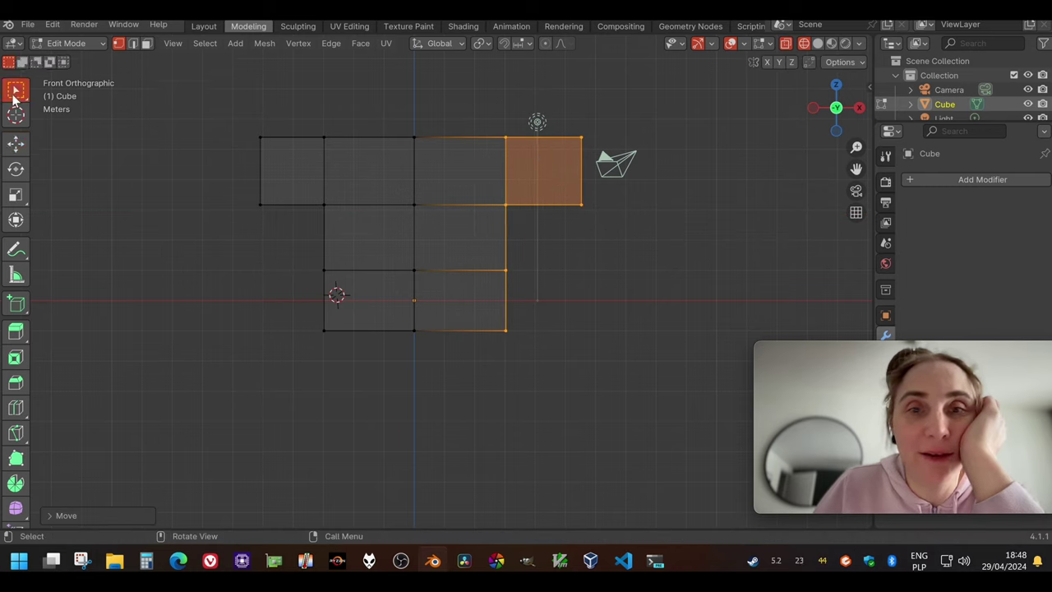
{"action": "left_click", "coordinate": [143, 179]}
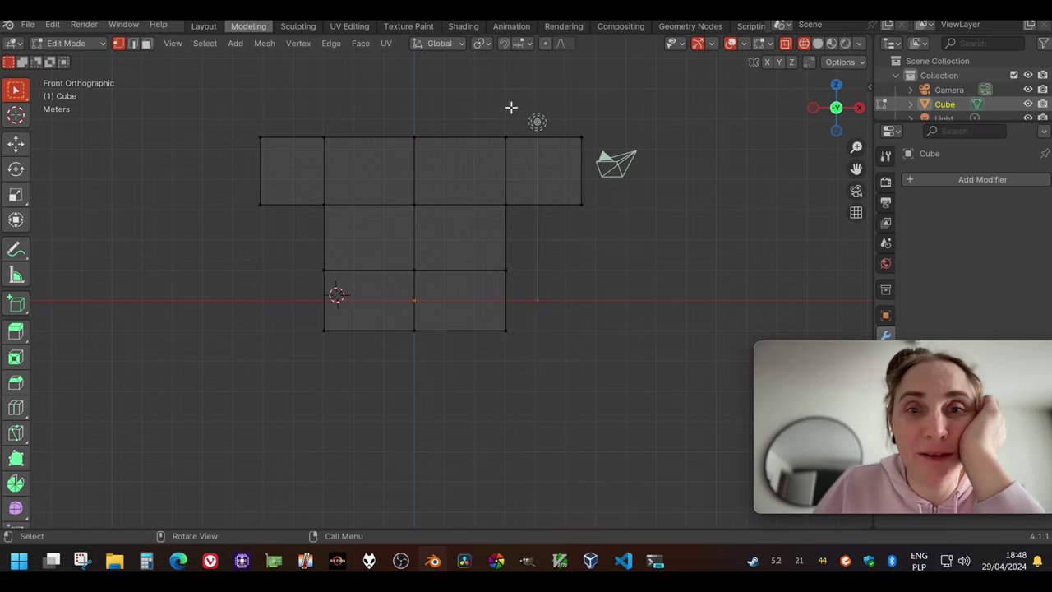
{"action": "left_click_drag", "start_coordinate": [510, 107], "coordinate": [608, 183]}
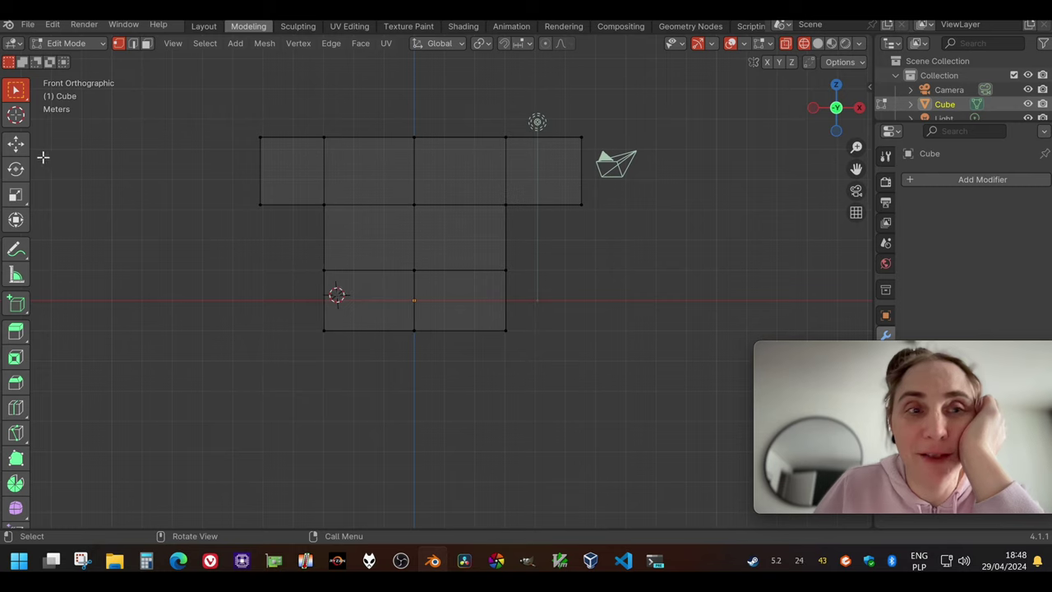
Place the 3D cursor at the mesh's bottom centre
{"action": "left_click", "coordinate": [16, 116]}
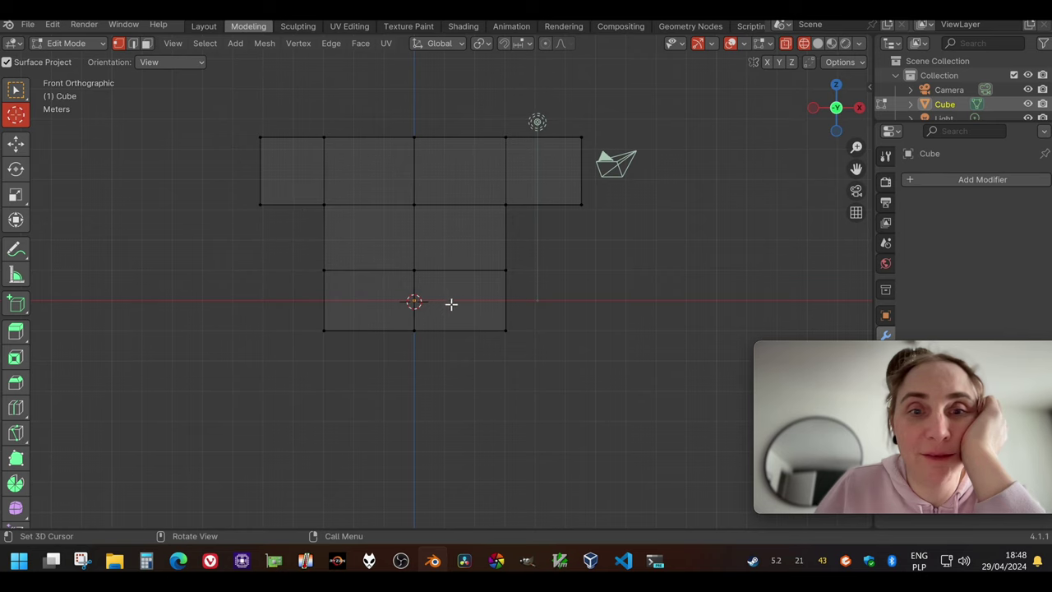
{"action": "left_click_drag", "start_coordinate": [450, 304], "coordinate": [412, 301]}
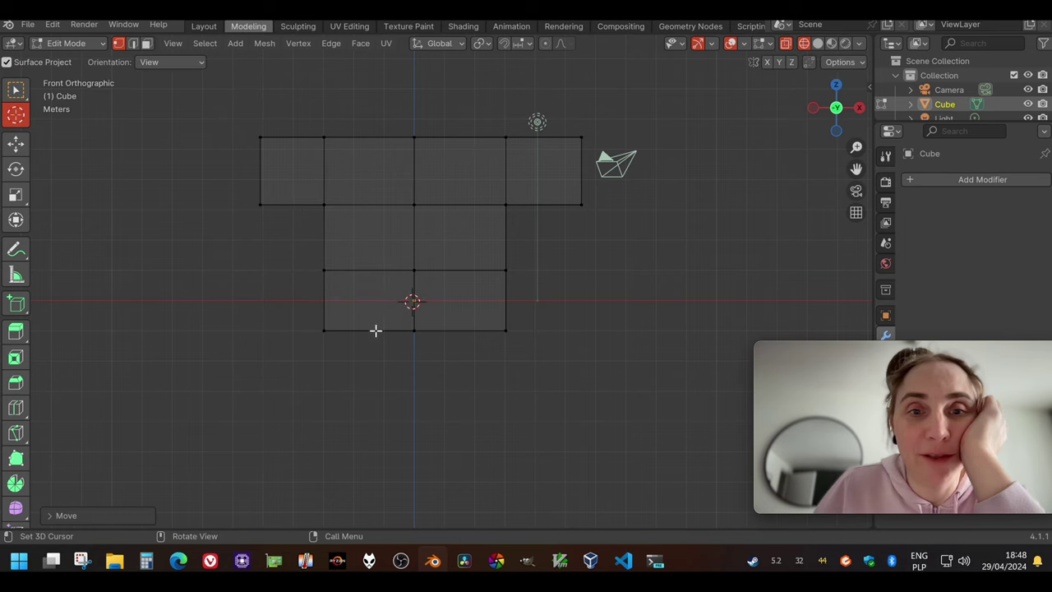
{"action": "key", "text": "w"}
{"action": "middle_click_drag", "start_coordinate": [229, 226], "coordinate": [341, 173]}
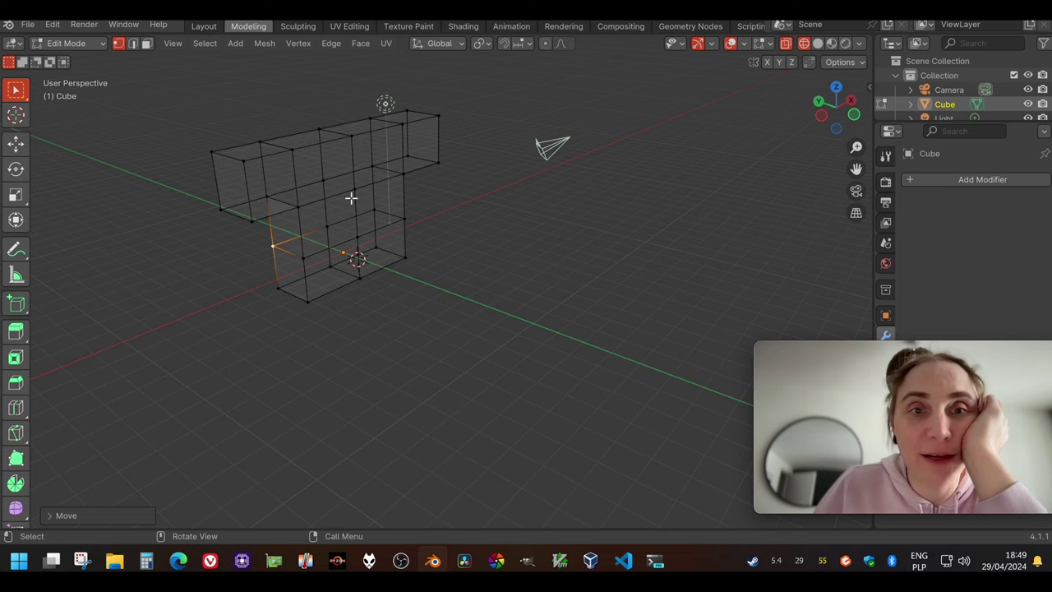
Select the central vertical edge loop and shift it along Y
{"action": "left_click", "coordinate": [360, 253], "text": "alt"}
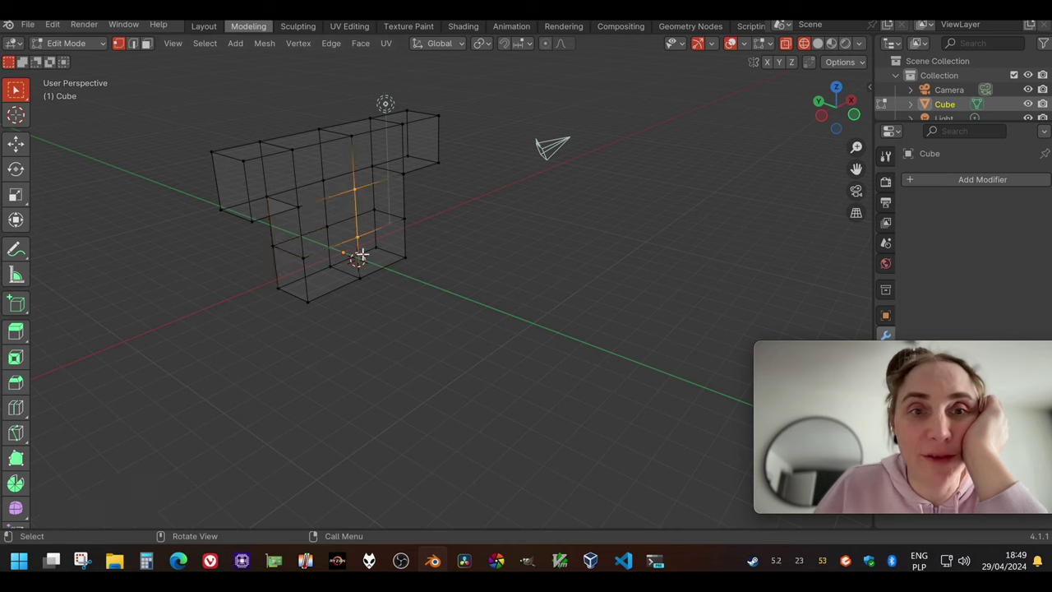
{"action": "left_click", "coordinate": [15, 144]}
{"action": "left_click_drag", "start_coordinate": [317, 206], "coordinate": [332, 206]}
{"action": "left_click", "coordinate": [16, 89]}
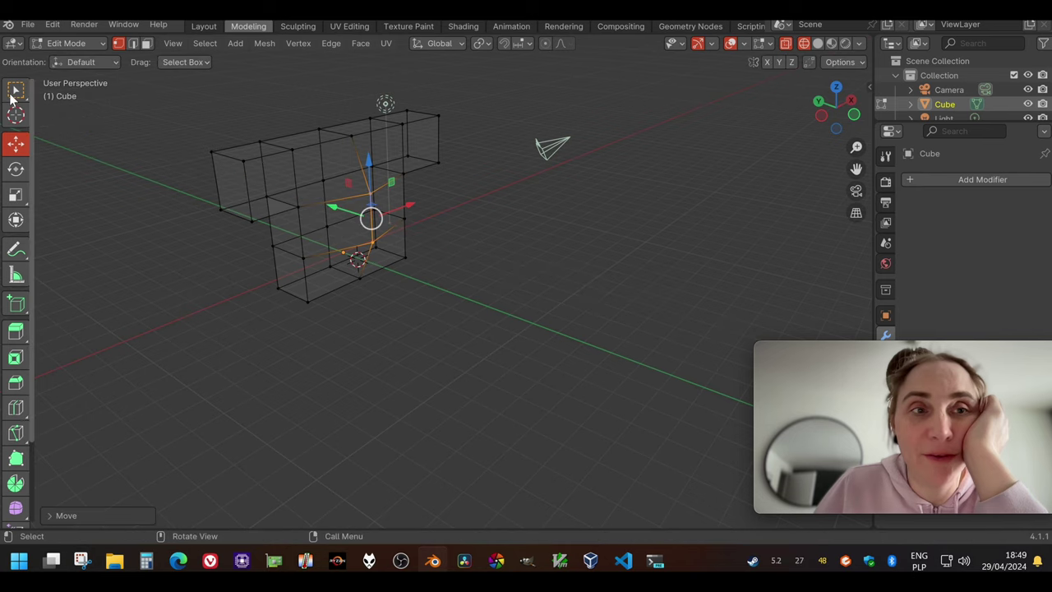
{"action": "left_click", "coordinate": [157, 197]}
{"action": "middle_click_drag", "start_coordinate": [328, 255], "coordinate": [269, 220]}
{"action": "left_click_drag", "start_coordinate": [268, 220], "coordinate": [308, 248]}
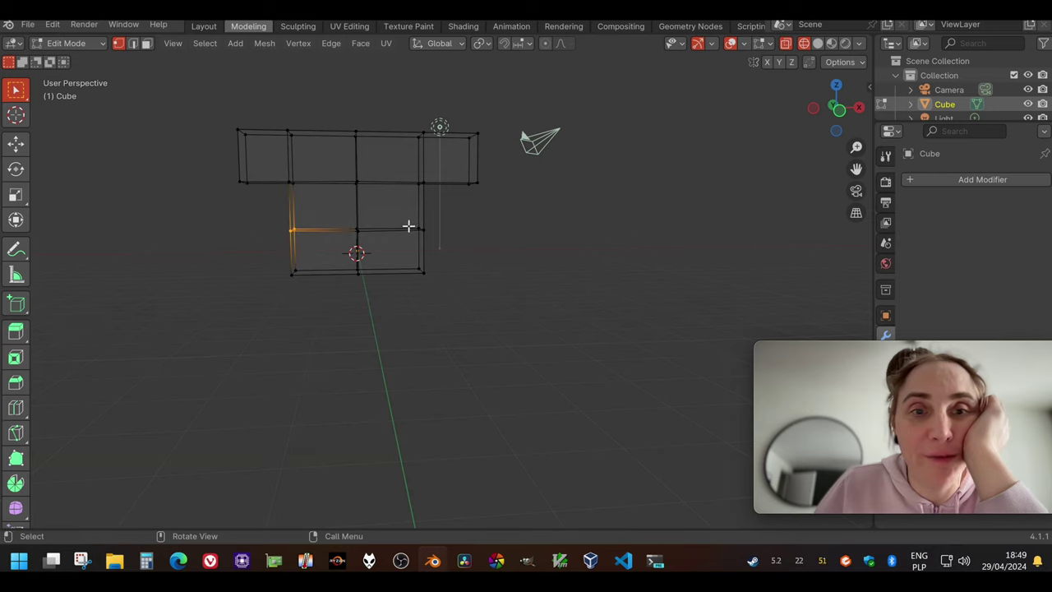
Select both waist vertices and scale them inward along X
{"action": "left_click", "coordinate": [435, 234], "text": "shift"}
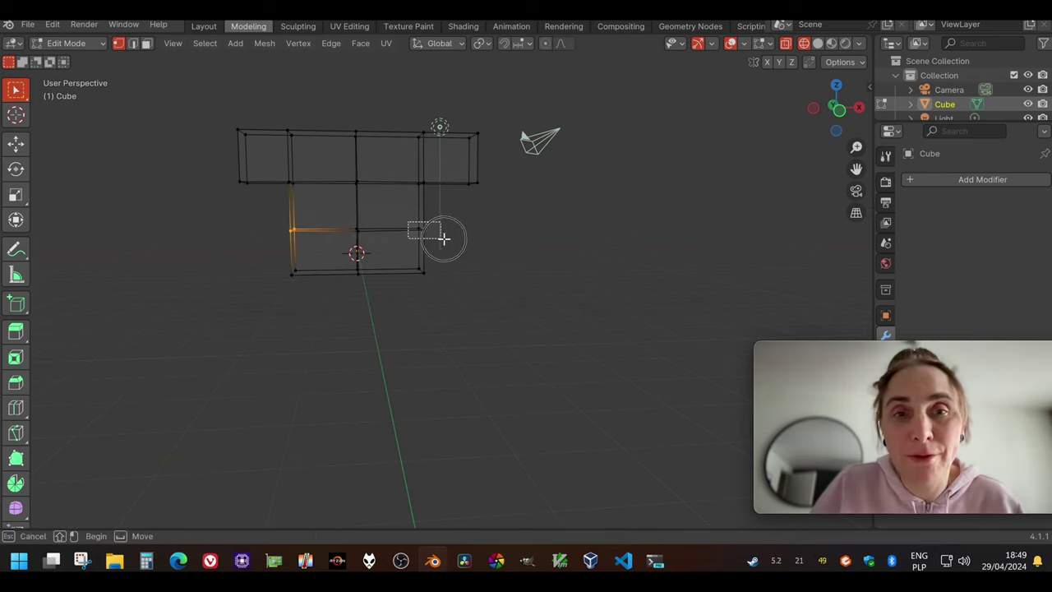
{"action": "left_click", "coordinate": [16, 194]}
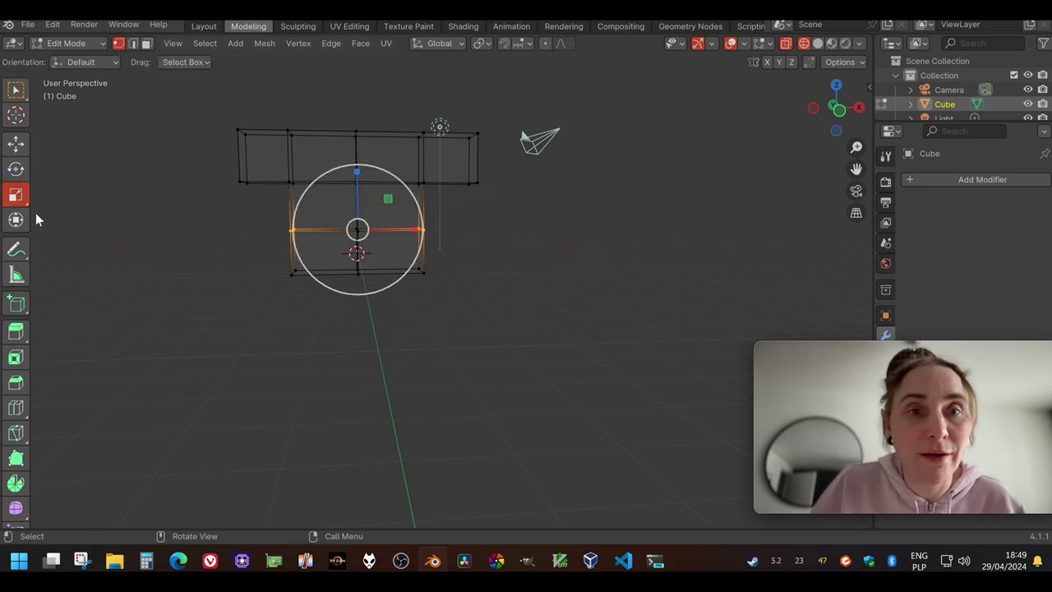
{"action": "left_click_drag", "start_coordinate": [417, 233], "coordinate": [408, 231]}
{"action": "left_click", "coordinate": [16, 88]}
Narrow the torso's top edge along X to about 0.75
{"action": "left_click", "coordinate": [190, 199]}
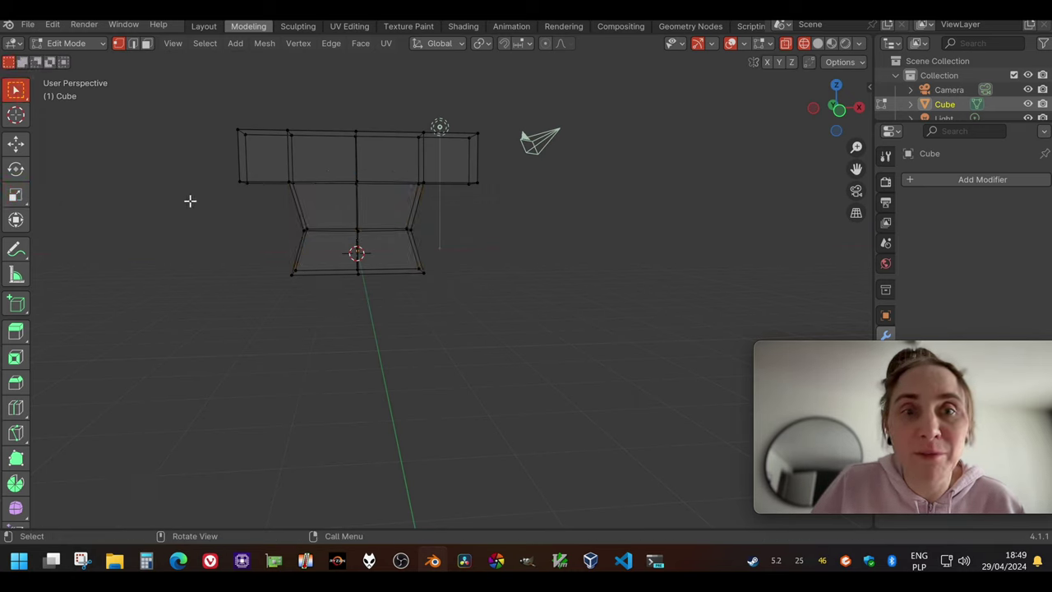
{"action": "middle_click_drag", "start_coordinate": [190, 199], "coordinate": [305, 214]}
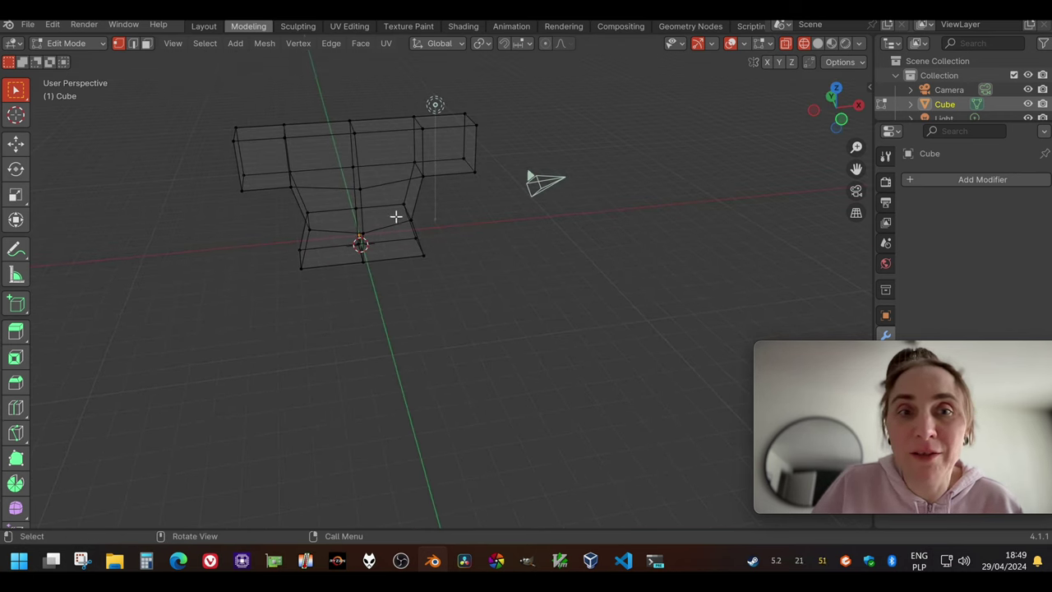
{"action": "middle_click_drag", "start_coordinate": [291, 240], "coordinate": [291, 132]}
{"action": "left_click_drag", "start_coordinate": [284, 122], "coordinate": [308, 156]}
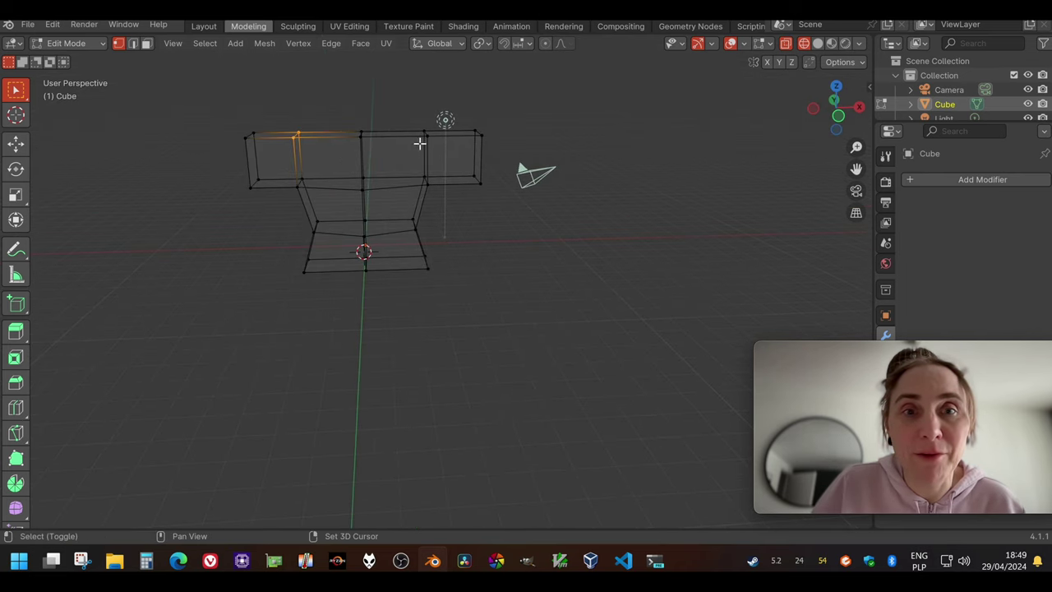
{"action": "left_click_drag", "start_coordinate": [414, 118], "coordinate": [436, 154]}
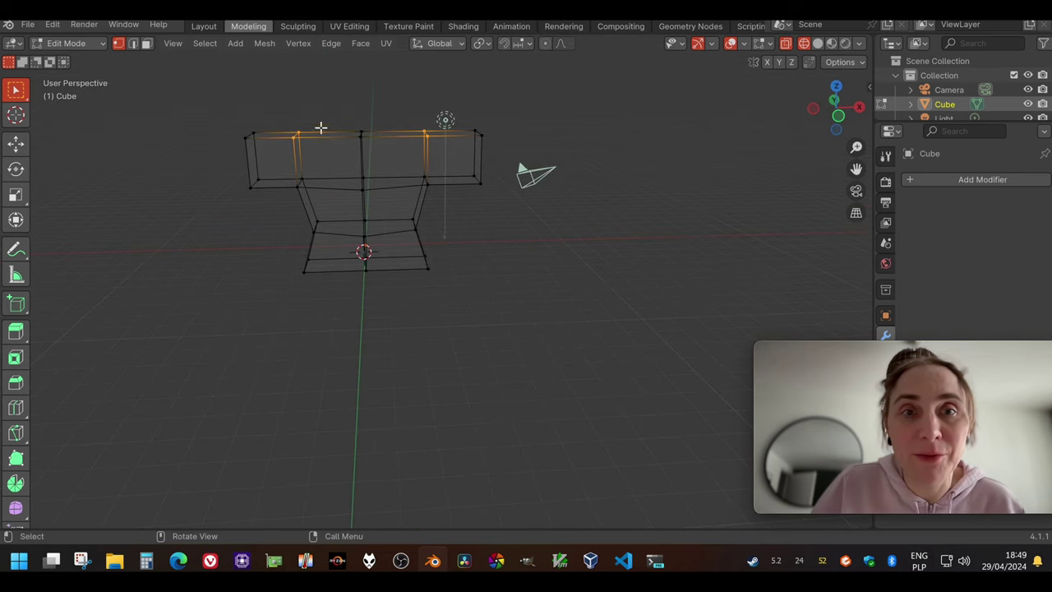
{"action": "left_click", "coordinate": [16, 194]}
{"action": "left_click_drag", "start_coordinate": [418, 134], "coordinate": [402, 133]}
{"action": "left_click", "coordinate": [15, 89]}
Lower the shoulder-end vertices of both sleeves about 0.764 m along Z
{"action": "left_click", "coordinate": [186, 160]}
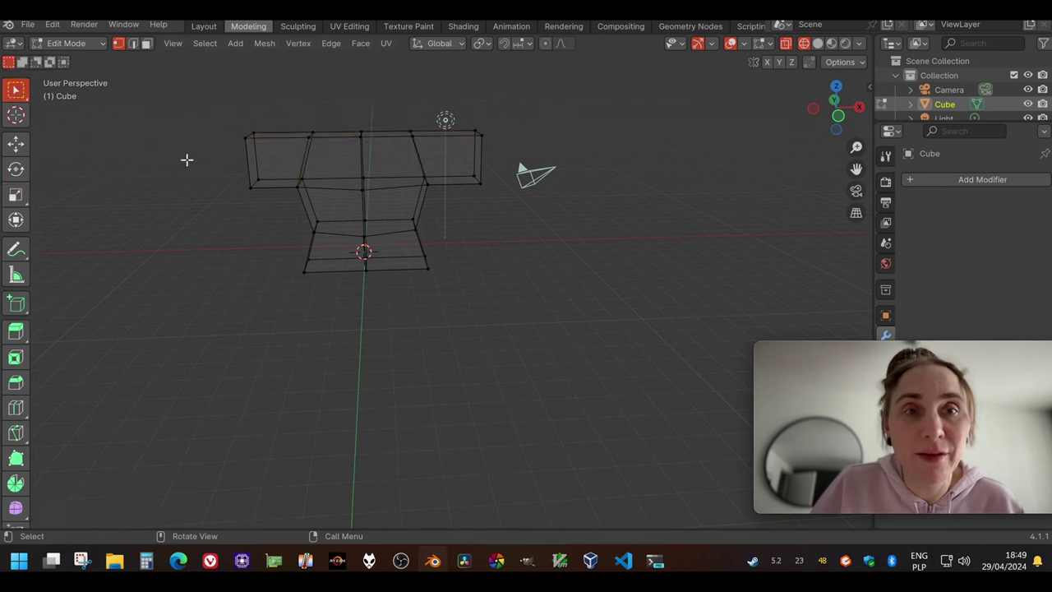
{"action": "right_click", "coordinate": [281, 165]}
{"action": "left_click_drag", "start_coordinate": [286, 170], "coordinate": [211, 129]}
{"action": "key", "text": "c"}
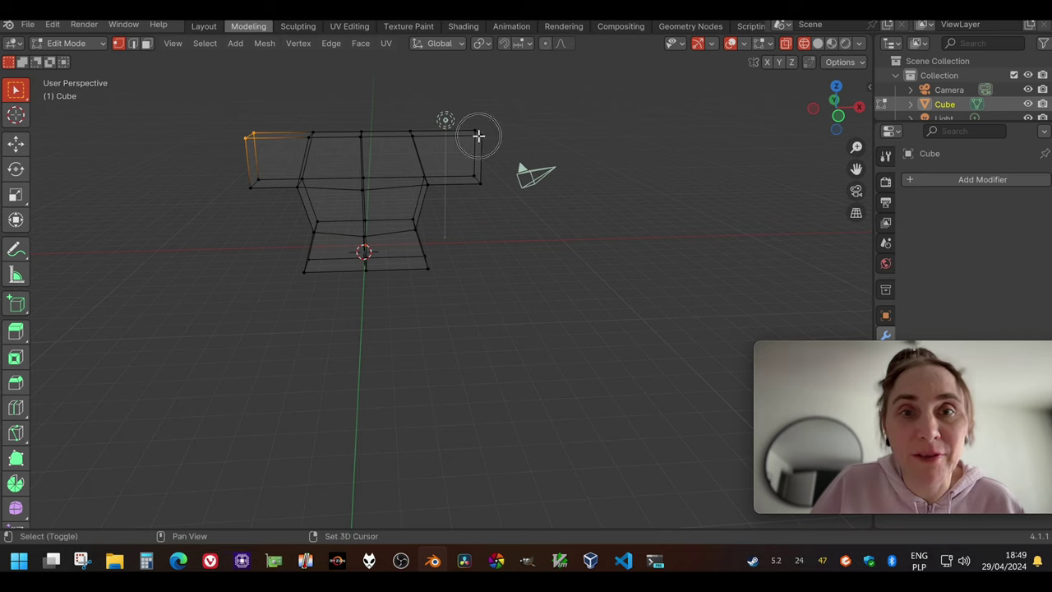
{"action": "left_click", "coordinate": [478, 133]}
{"action": "right_click", "coordinate": [479, 134]}
{"action": "left_click", "coordinate": [15, 142]}
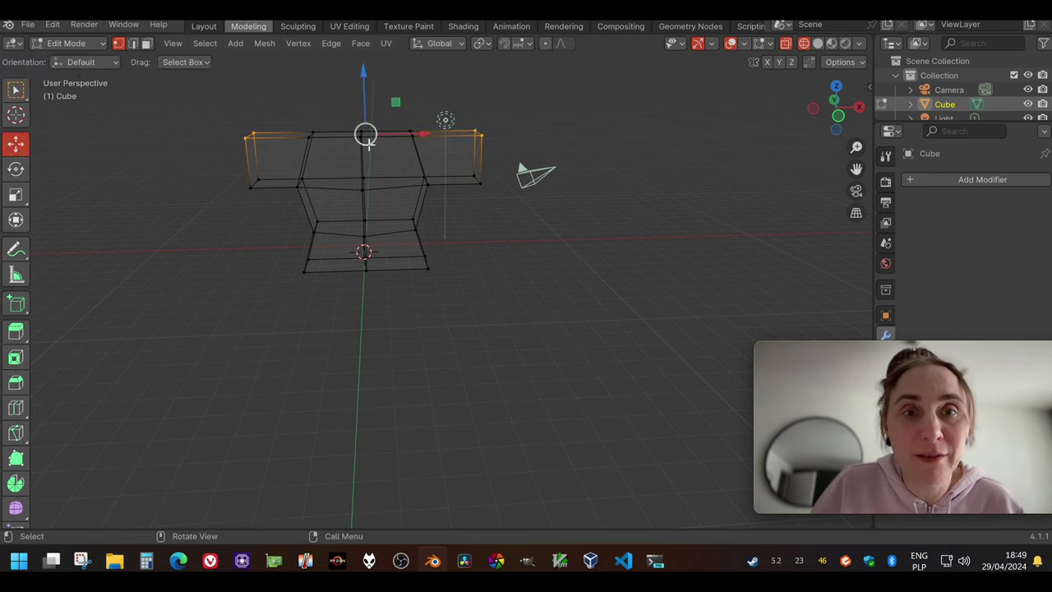
{"action": "left_click_drag", "start_coordinate": [369, 86], "coordinate": [362, 92]}
{"action": "left_click", "coordinate": [165, 156]}
Shift the selected vertices, then the left vertex column, along Y
{"action": "middle_click_drag", "start_coordinate": [164, 169], "coordinate": [434, 176]}
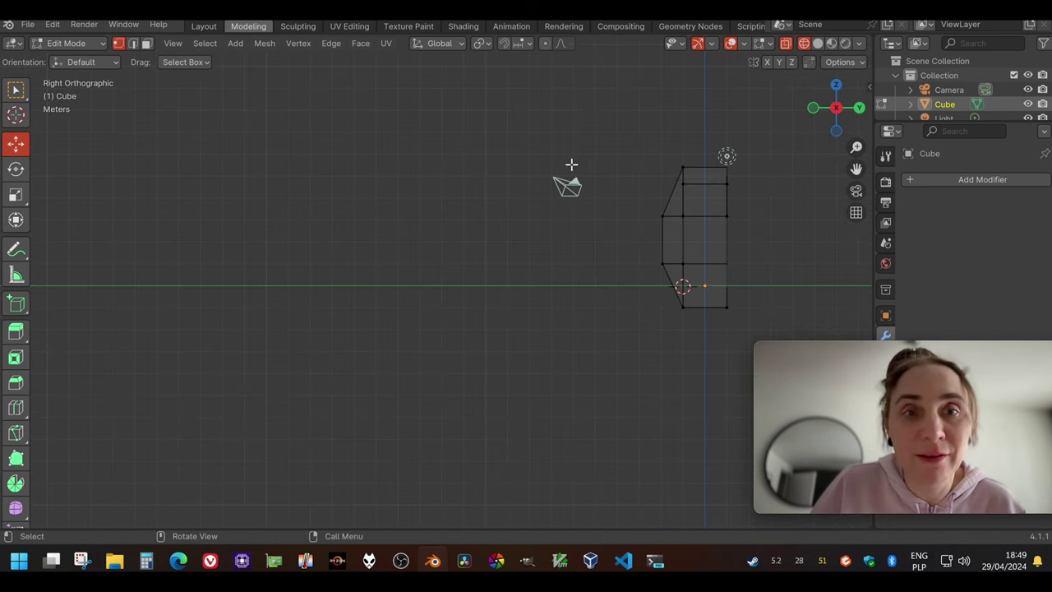
{"action": "left_click_drag", "start_coordinate": [446, 169], "coordinate": [448, 183]}
{"action": "left_click", "coordinate": [346, 287]}
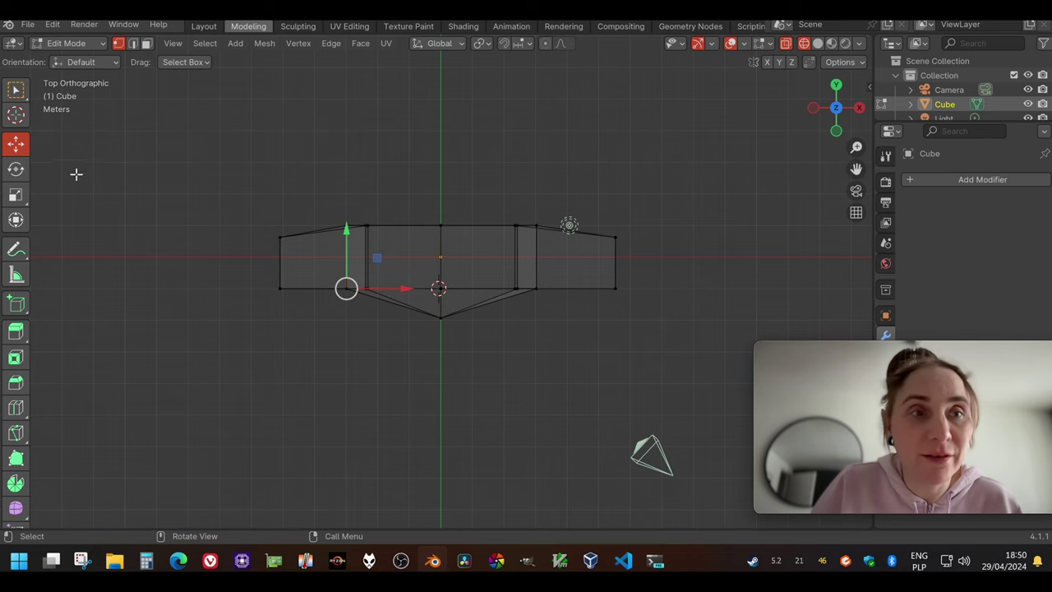
{"action": "middle_click_drag", "start_coordinate": [440, 268], "coordinate": [443, 309]}
{"action": "middle_click_drag", "start_coordinate": [443, 351], "coordinate": [423, 312]}
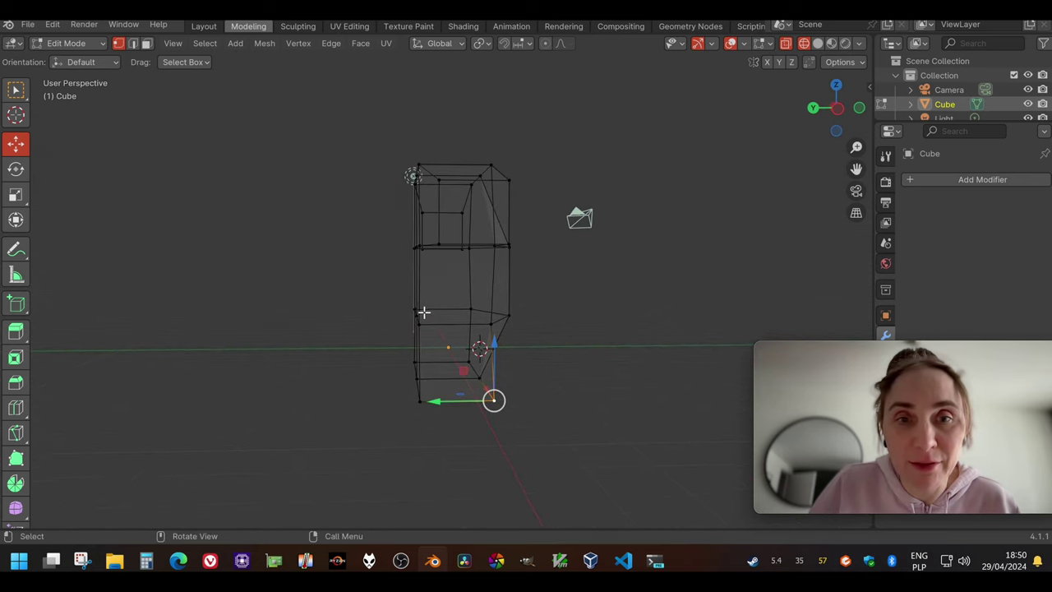
{"action": "left_click_drag", "start_coordinate": [368, 294], "coordinate": [417, 332]}
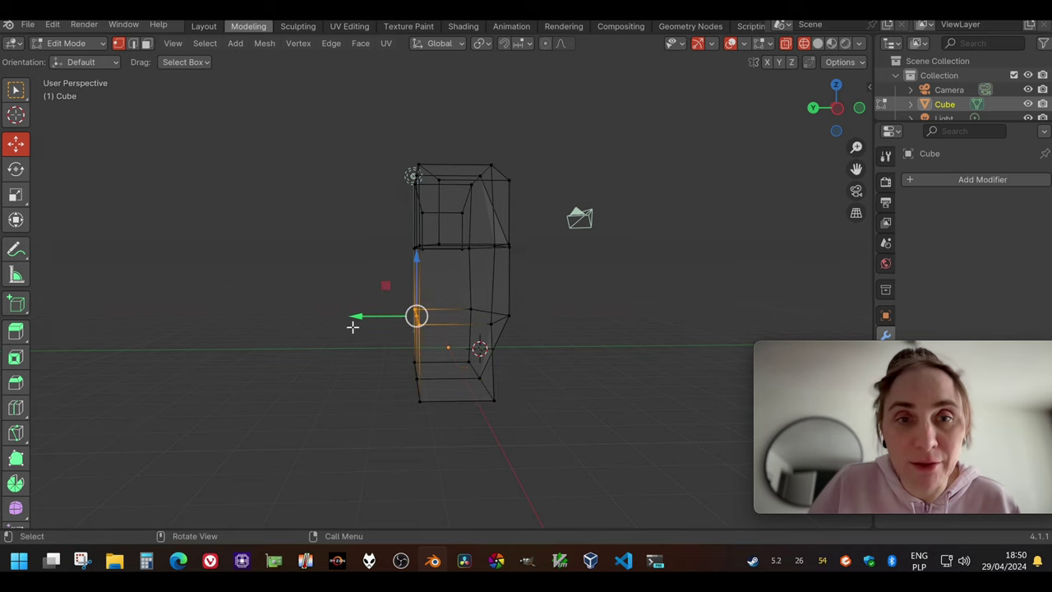
{"action": "left_click_drag", "start_coordinate": [355, 320], "coordinate": [364, 312]}
Slide a front torso vertex and a top vertex together along Y
{"action": "left_click", "coordinate": [364, 277]}
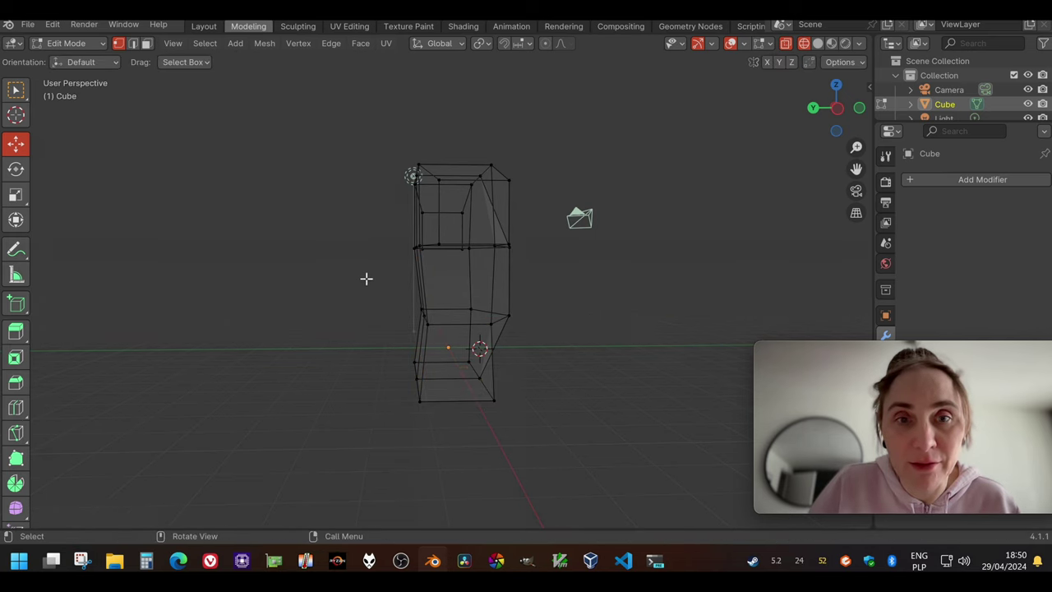
{"action": "middle_click_drag", "start_coordinate": [364, 277], "coordinate": [526, 322]}
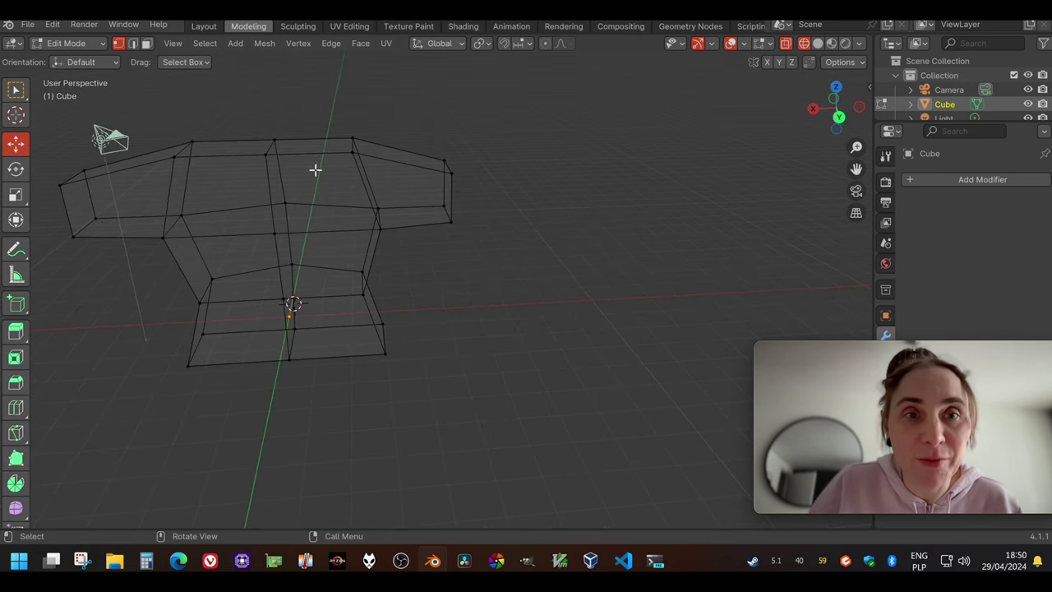
{"action": "middle_click_drag", "start_coordinate": [251, 263], "coordinate": [260, 222]}
{"action": "left_click", "coordinate": [267, 238]}
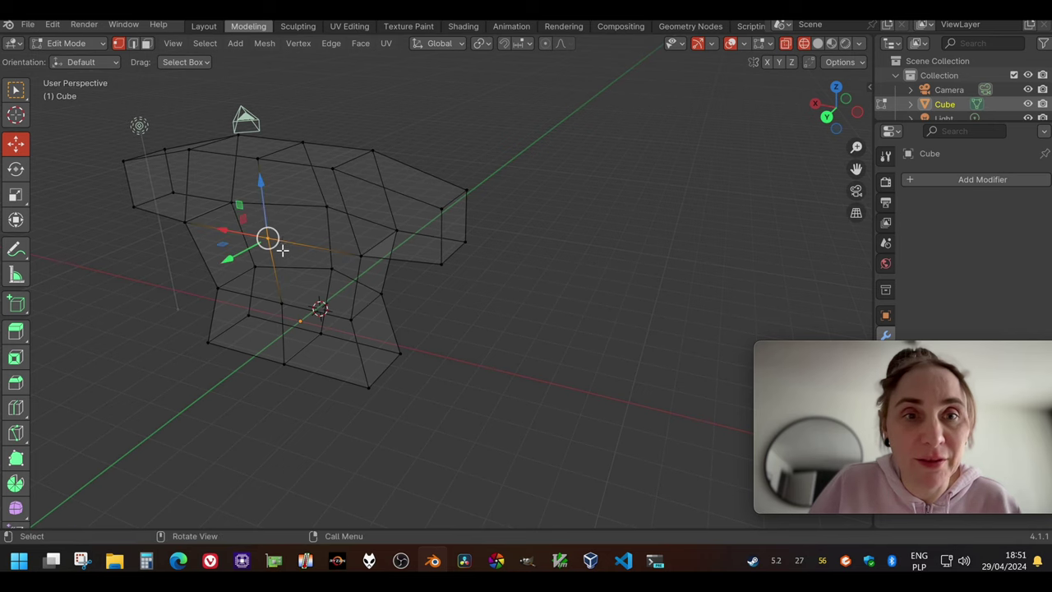
{"action": "left_click", "coordinate": [257, 162], "text": "shift"}
{"action": "middle_click_drag", "start_coordinate": [284, 271], "coordinate": [226, 201]}
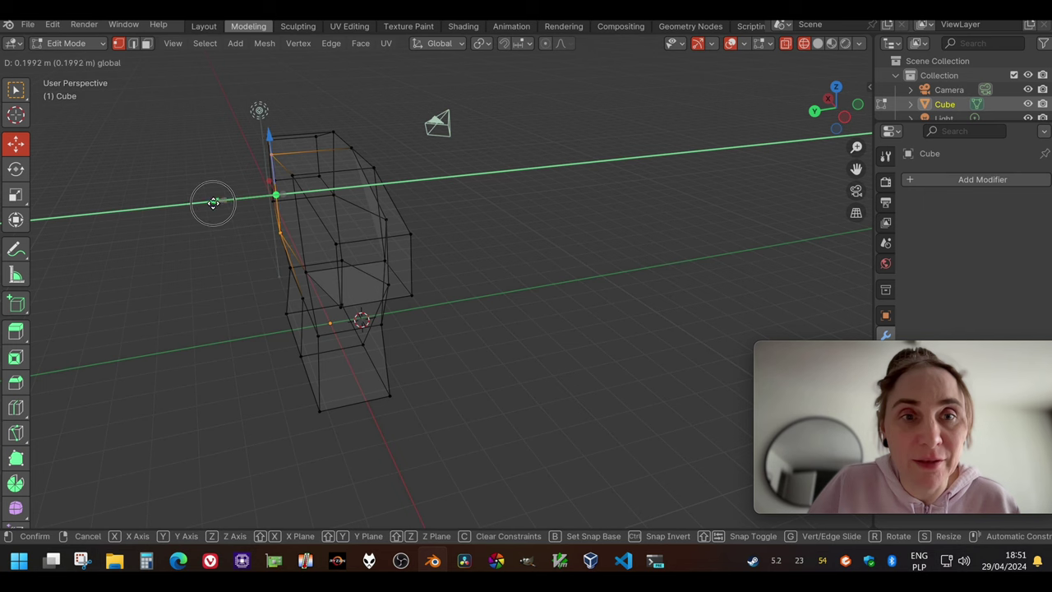
{"action": "left_click", "coordinate": [211, 202]}
Nudge the topmost vertex of the mesh slightly along Y
{"action": "left_click", "coordinate": [169, 254]}
{"action": "middle_click_drag", "start_coordinate": [280, 280], "coordinate": [347, 302]}
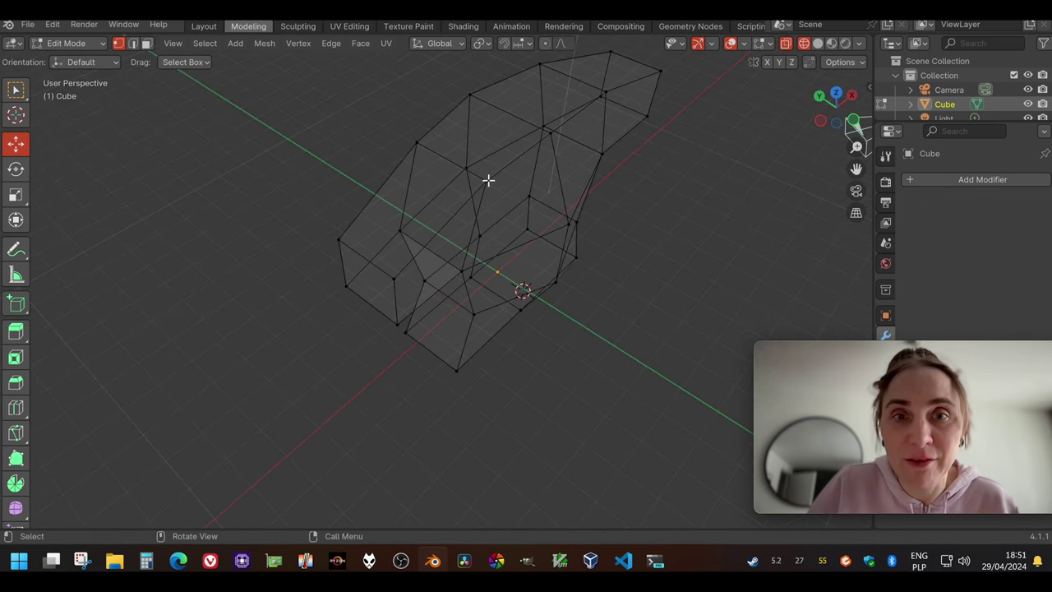
{"action": "left_click", "coordinate": [544, 129]}
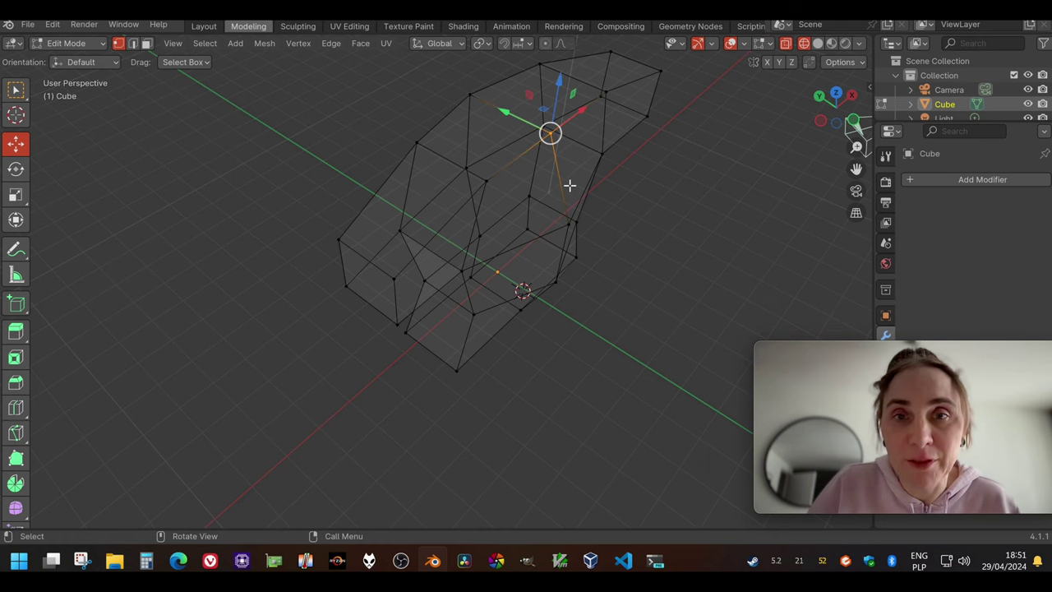
{"action": "left_click_drag", "start_coordinate": [504, 103], "coordinate": [521, 118]}
{"action": "left_click", "coordinate": [15, 408]}
{"action": "middle_click_drag", "start_coordinate": [463, 235], "coordinate": [359, 374]}
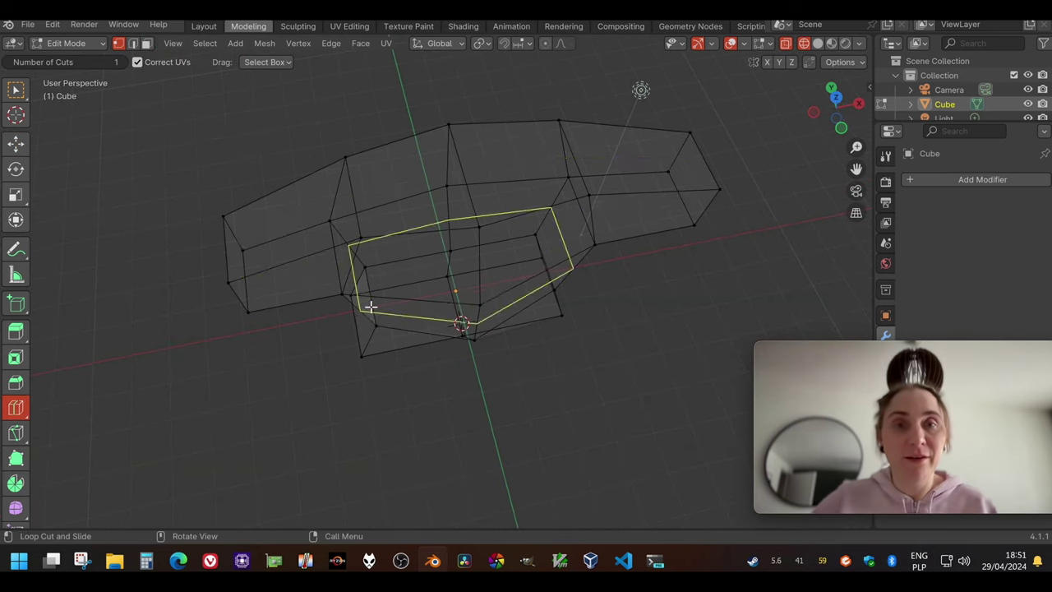
{"action": "left_click", "coordinate": [16, 90]}
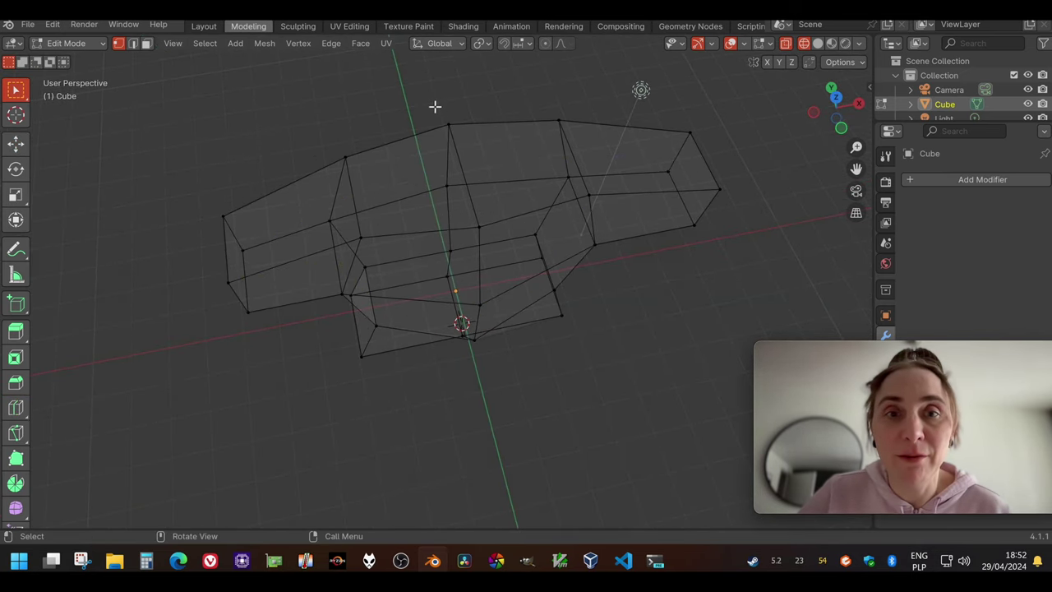
{"action": "left_click_drag", "start_coordinate": [434, 106], "coordinate": [480, 257]}
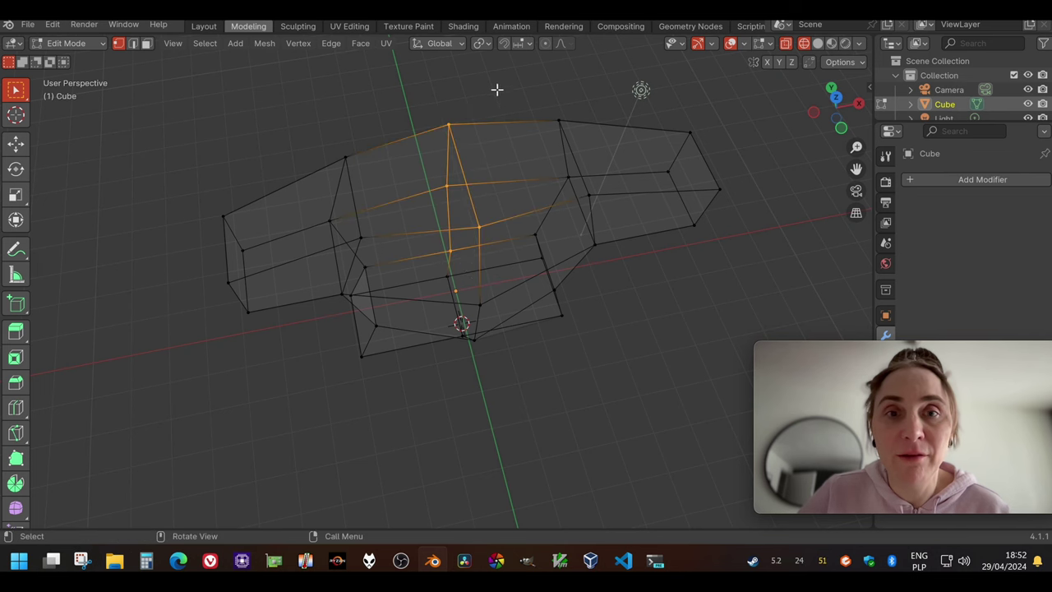
{"action": "left_click", "coordinate": [496, 91]}
{"action": "middle_click_drag", "start_coordinate": [496, 216], "coordinate": [593, 143]}
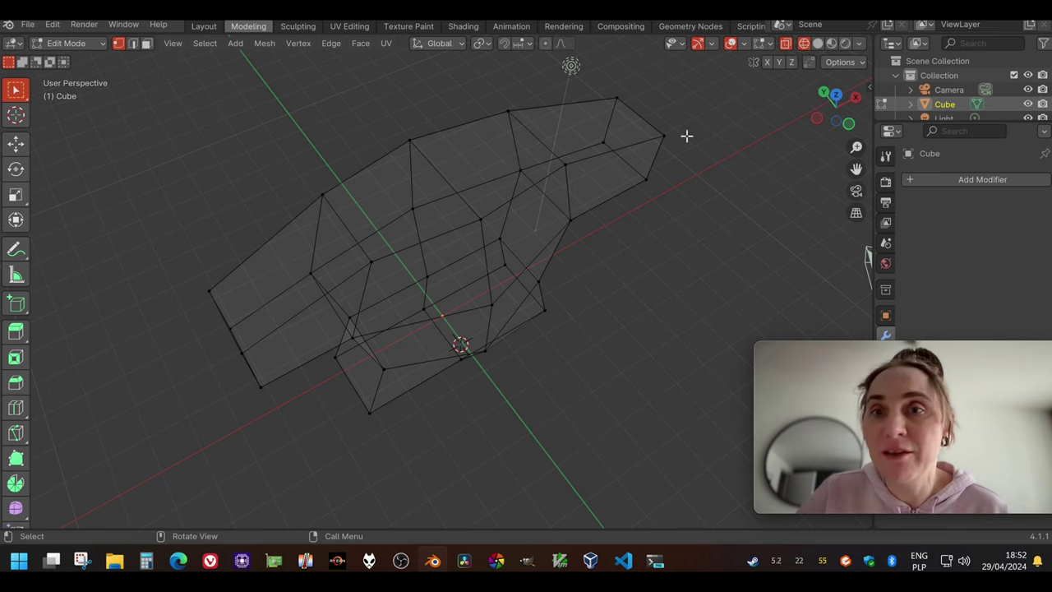
Switch to Solid shading with X-ray off and select the top-centre vertices
{"action": "left_click", "coordinate": [817, 43]}
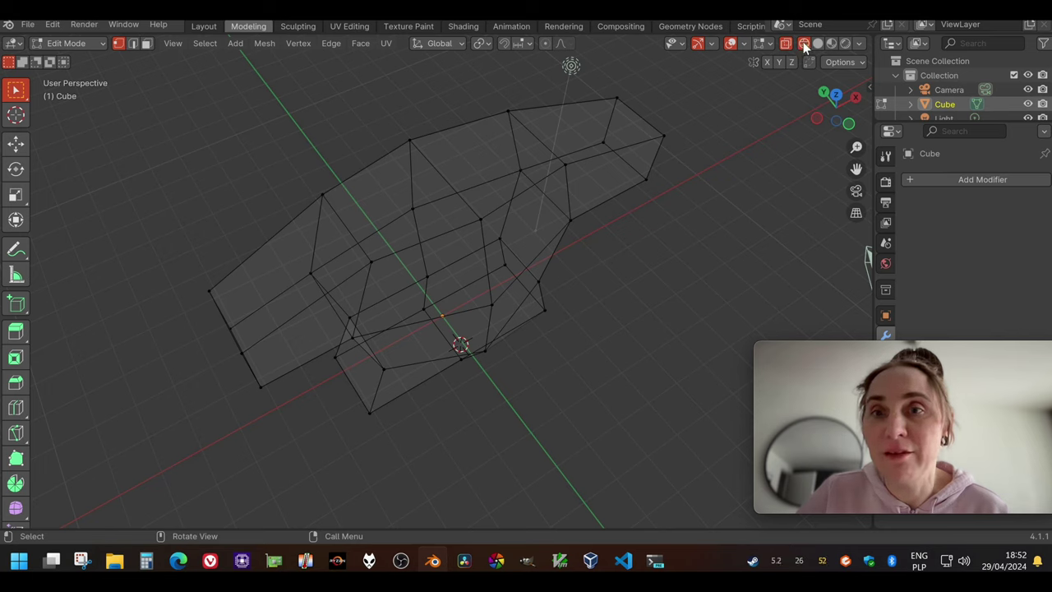
{"action": "key", "text": "alt+z"}
{"action": "left_click_drag", "start_coordinate": [388, 129], "coordinate": [512, 258]}
{"action": "middle_click_drag", "start_coordinate": [511, 260], "coordinate": [443, 296]}
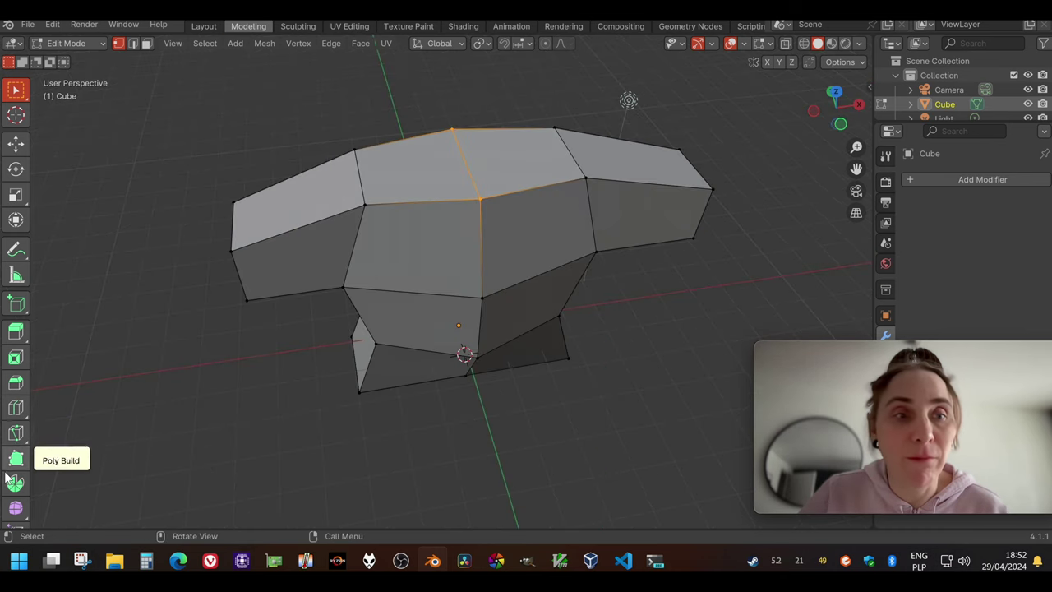
{"action": "scroll", "coordinate": [10, 452], "scroll_direction": "down", "scroll_amount": 4}
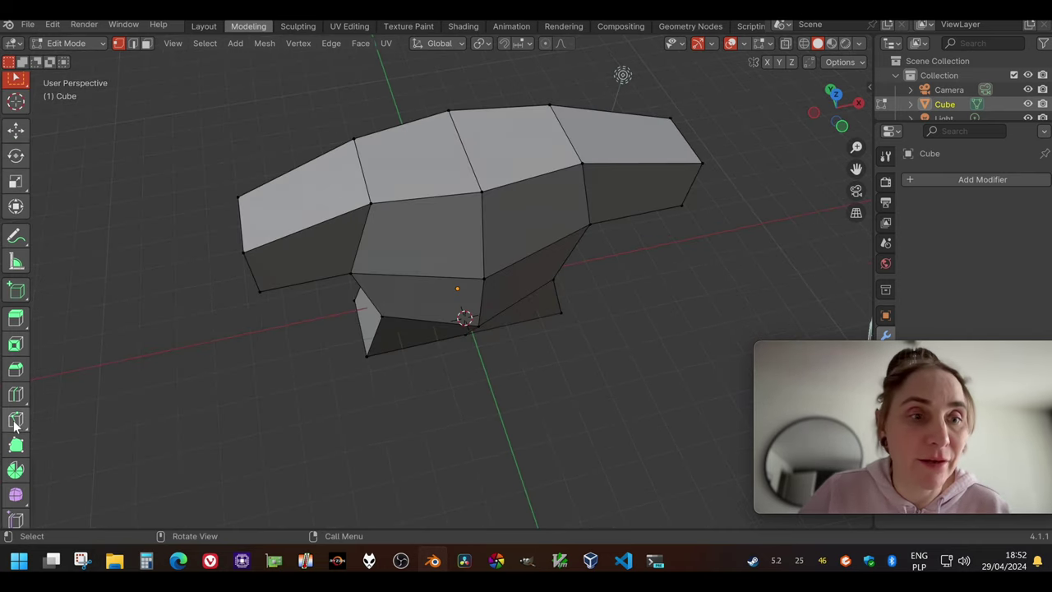
Make two diagonal knife cuts across the neck faces, committing each
{"action": "left_click", "coordinate": [16, 420]}
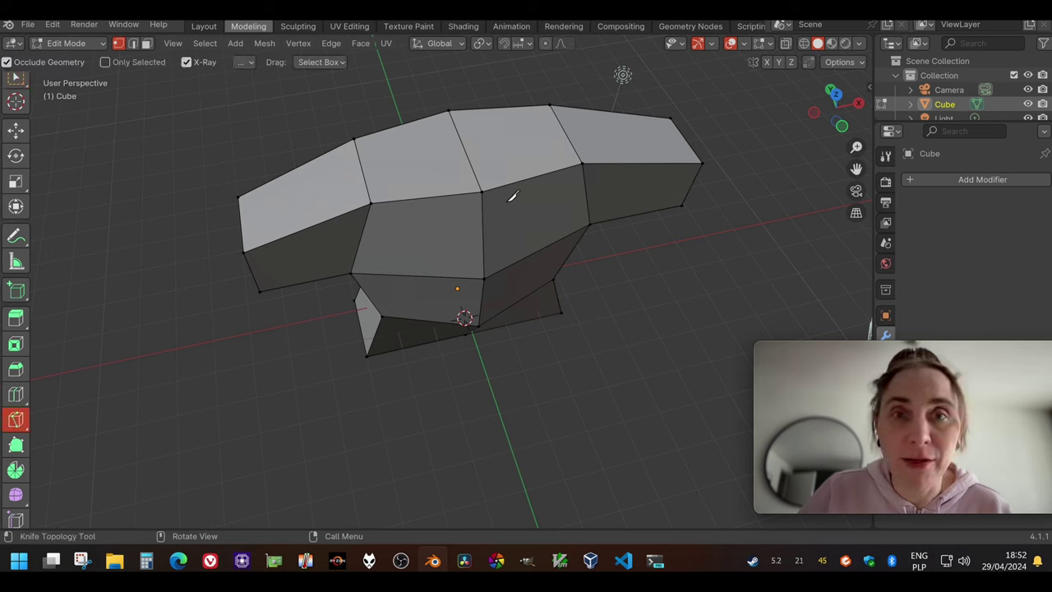
{"action": "left_click", "coordinate": [483, 191]}
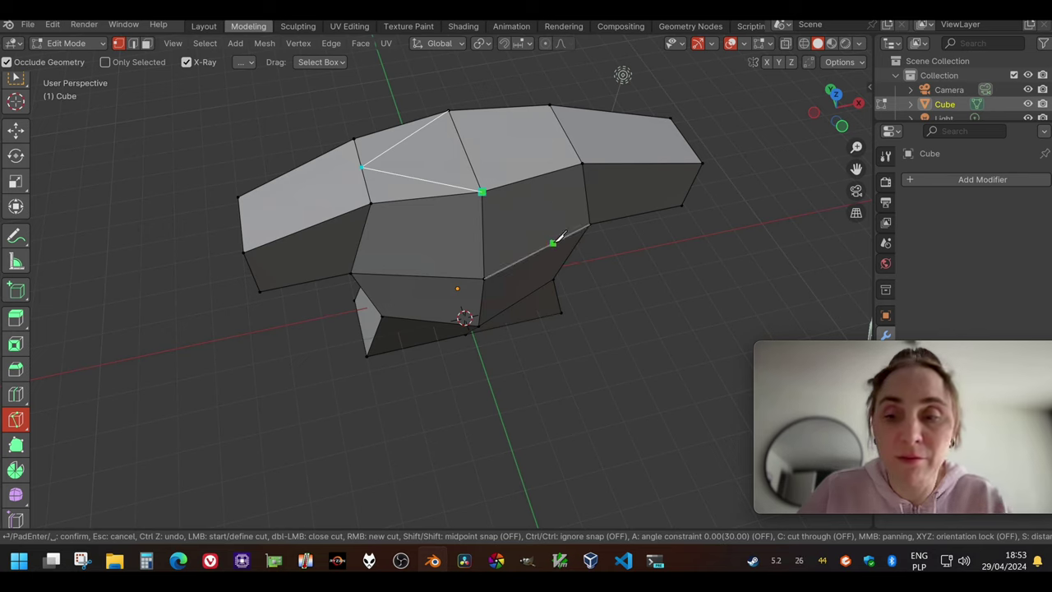
{"action": "key", "text": "Return"}
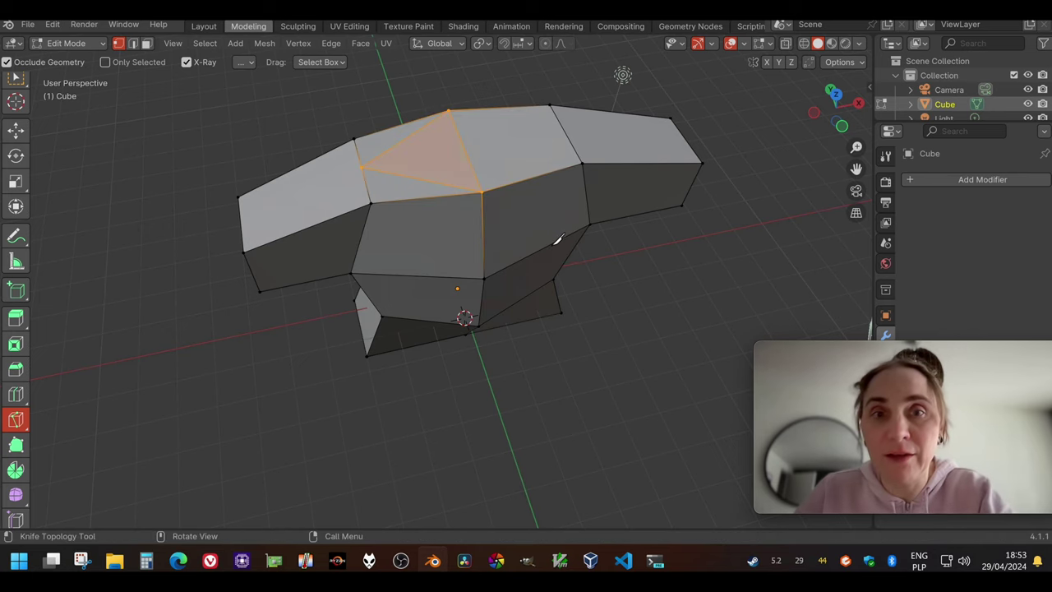
{"action": "left_click", "coordinate": [484, 190]}
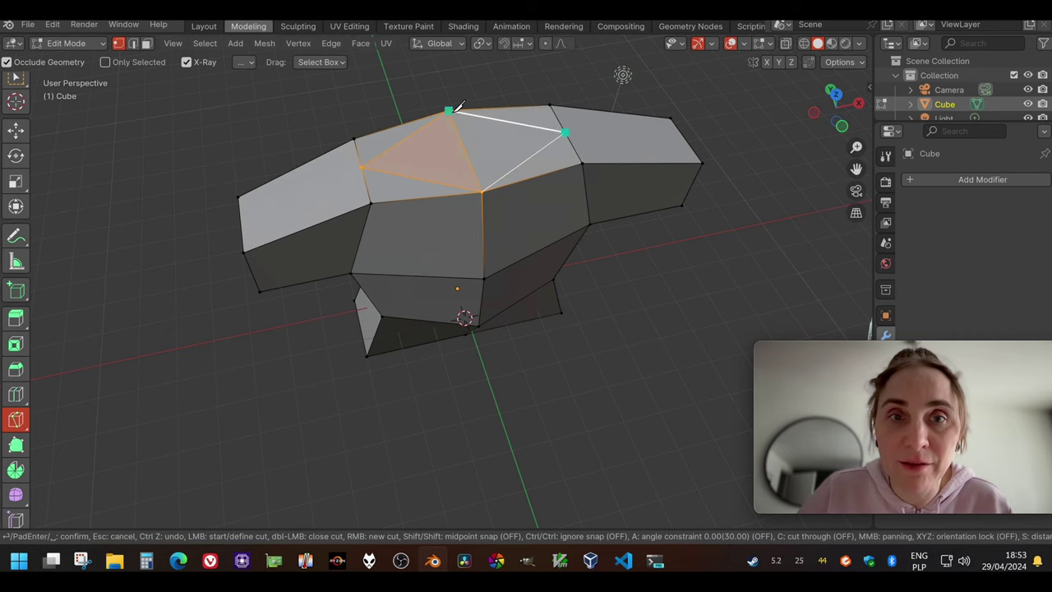
{"action": "key", "text": "Return"}
Delete the selected neck faces to open a neck hole
{"action": "middle_click_drag", "start_coordinate": [457, 247], "coordinate": [449, 444]}
{"action": "key", "text": "x"}
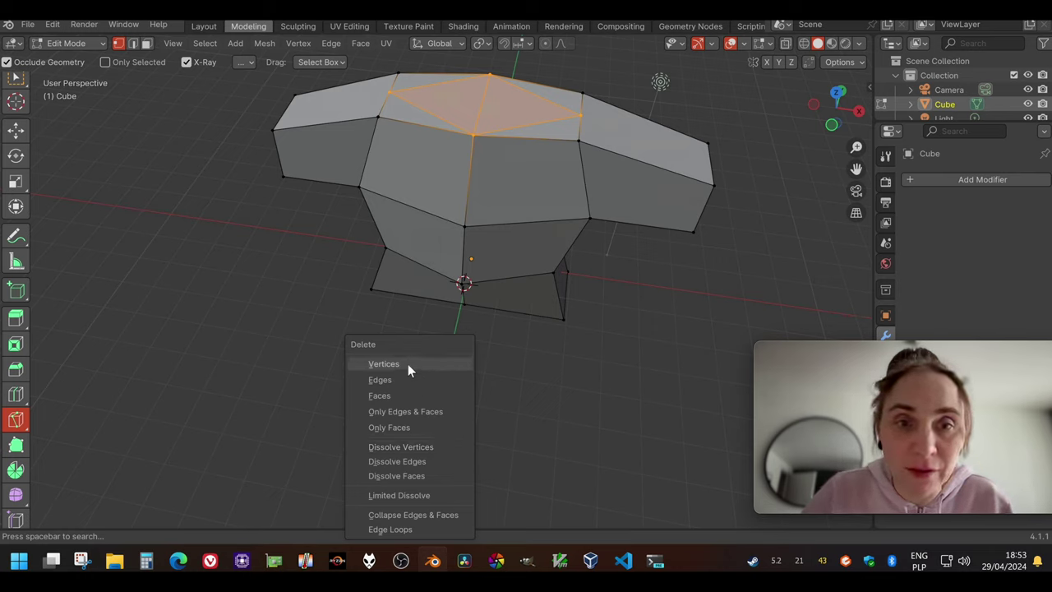
{"action": "left_click", "coordinate": [398, 399]}
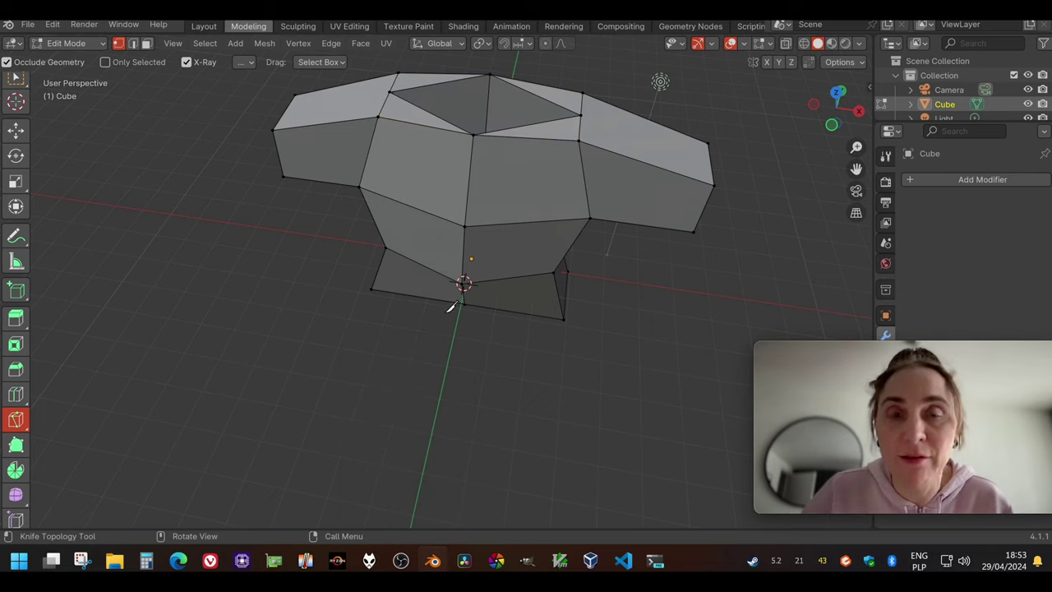
{"action": "left_click", "coordinate": [16, 77]}
Select the two underarm edge loops and raise them about 0.68 m along Z
{"action": "middle_click_drag", "start_coordinate": [312, 298], "coordinate": [332, 133]}
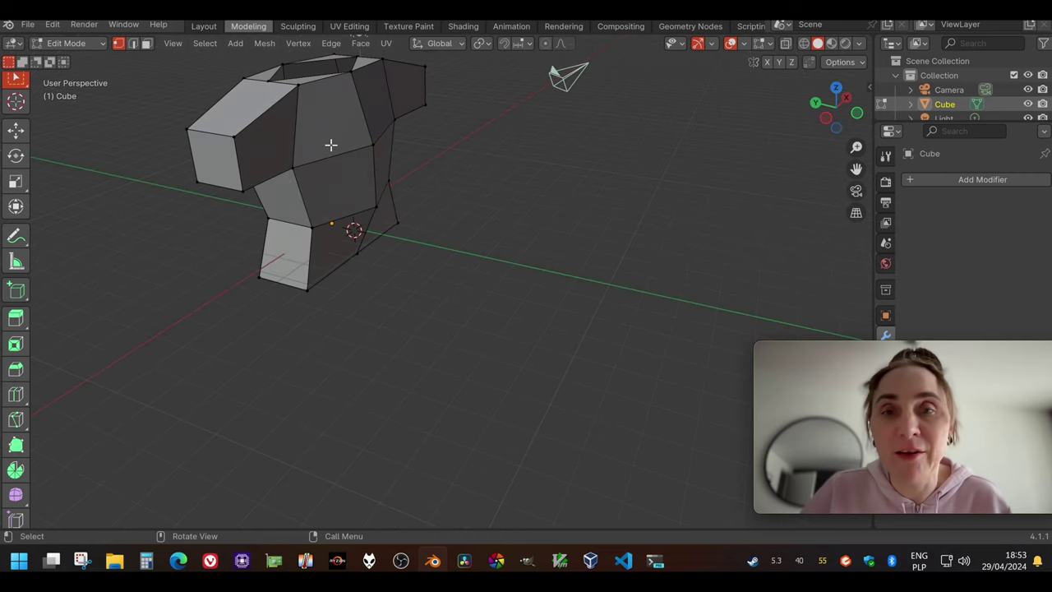
{"action": "middle_click_drag", "start_coordinate": [332, 240], "coordinate": [238, 189]}
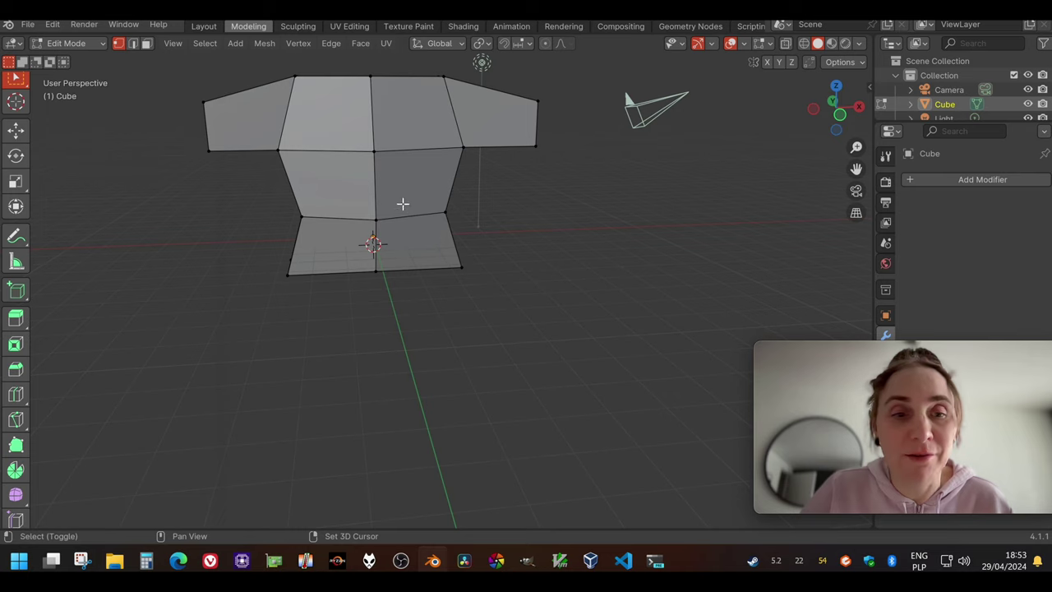
{"action": "middle_click_drag", "start_coordinate": [405, 197], "coordinate": [475, 265]}
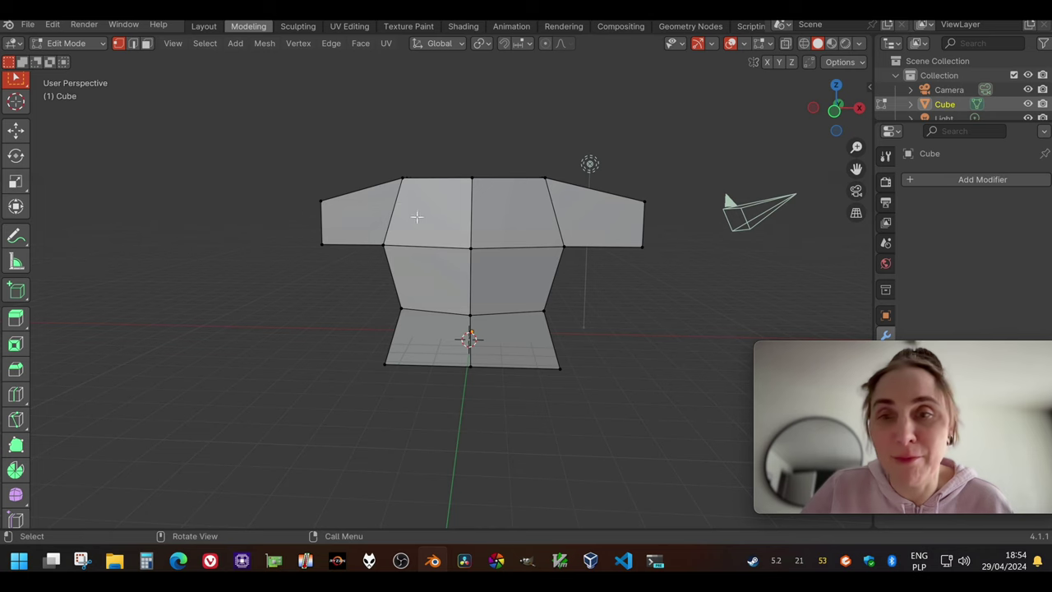
{"action": "middle_click_drag", "start_coordinate": [416, 216], "coordinate": [280, 213]}
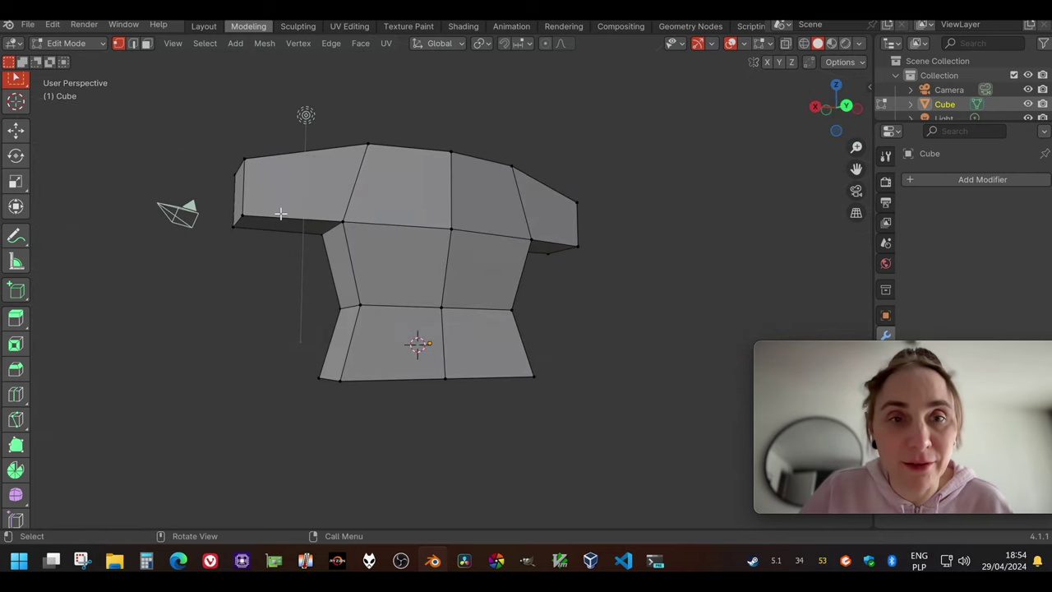
{"action": "left_click", "coordinate": [354, 238], "text": "alt"}
{"action": "middle_click_drag", "start_coordinate": [418, 274], "coordinate": [312, 269]}
{"action": "left_click", "coordinate": [514, 213], "text": "alt+shift"}
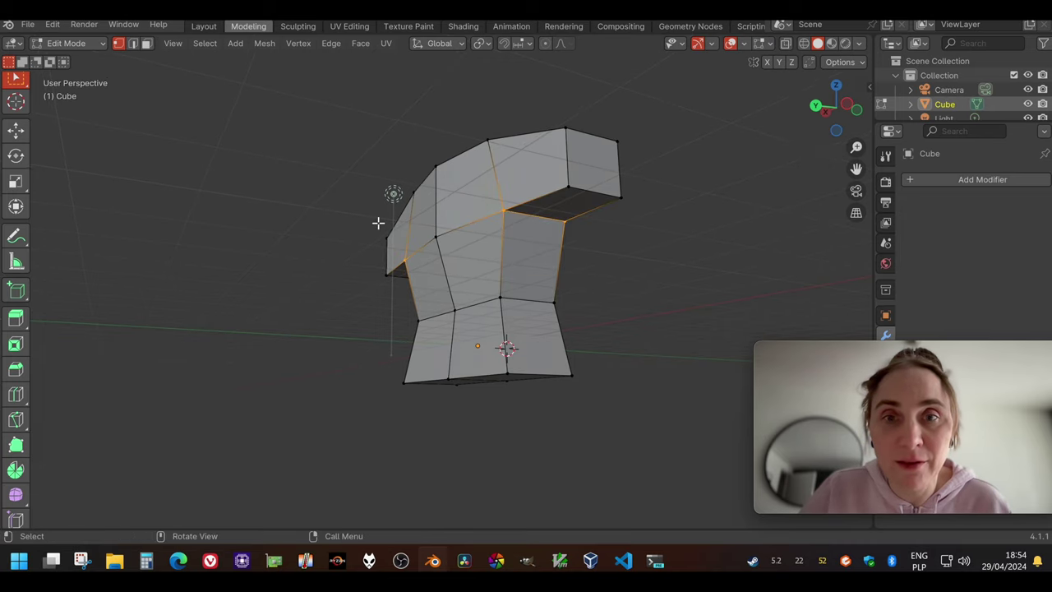
{"action": "middle_click_drag", "start_coordinate": [377, 222], "coordinate": [500, 247]}
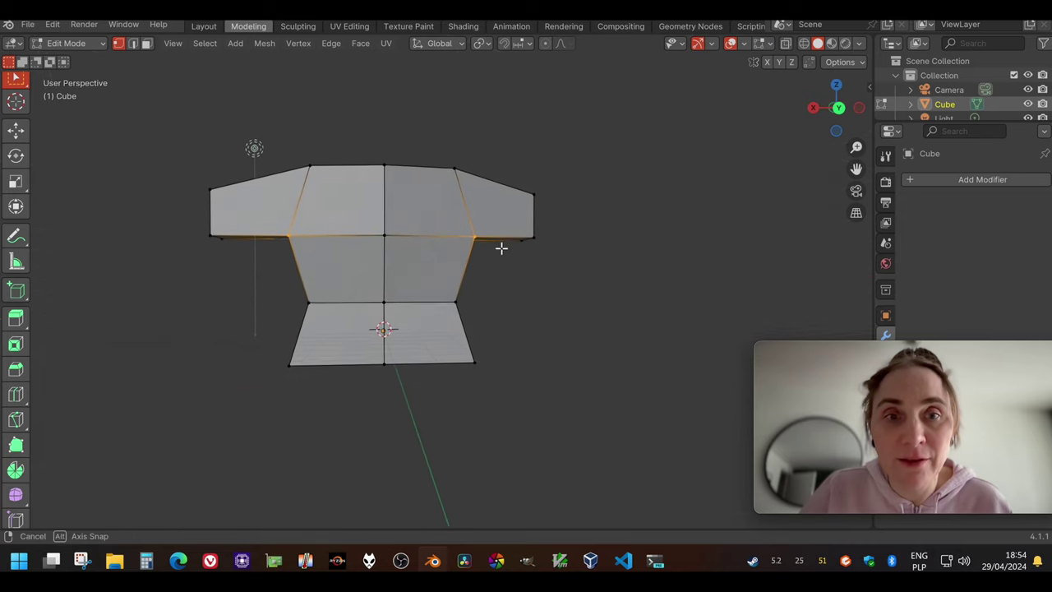
{"action": "left_click", "coordinate": [17, 129]}
{"action": "left_click_drag", "start_coordinate": [386, 182], "coordinate": [386, 157]}
{"action": "left_click", "coordinate": [271, 263]}
{"action": "middle_click_drag", "start_coordinate": [285, 267], "coordinate": [589, 209]}
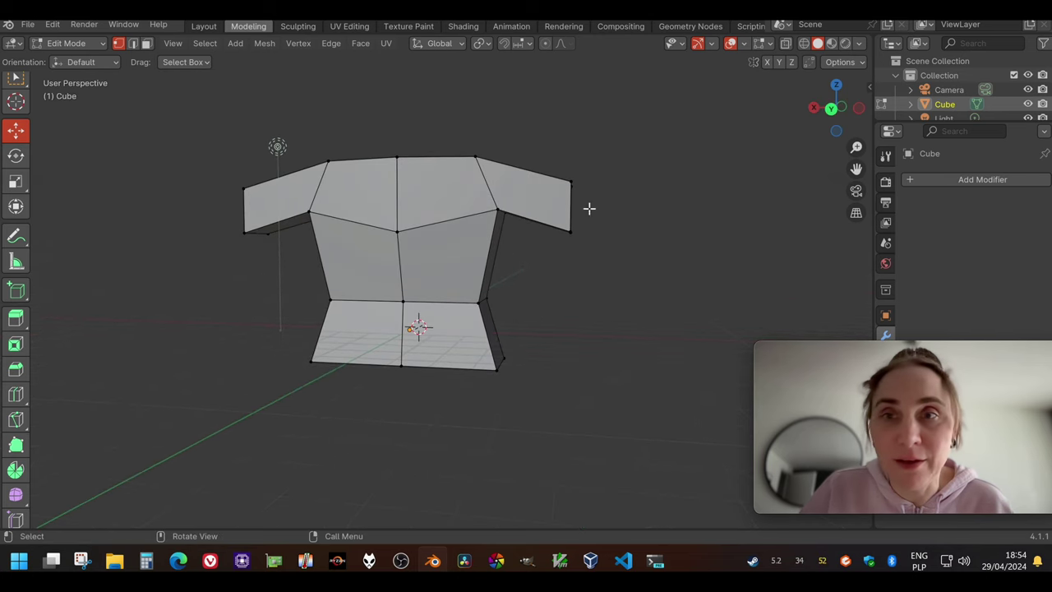
In Back wireframe view, scale both lower sleeve-corner vertices inward along X
{"action": "left_click", "coordinate": [832, 110]}
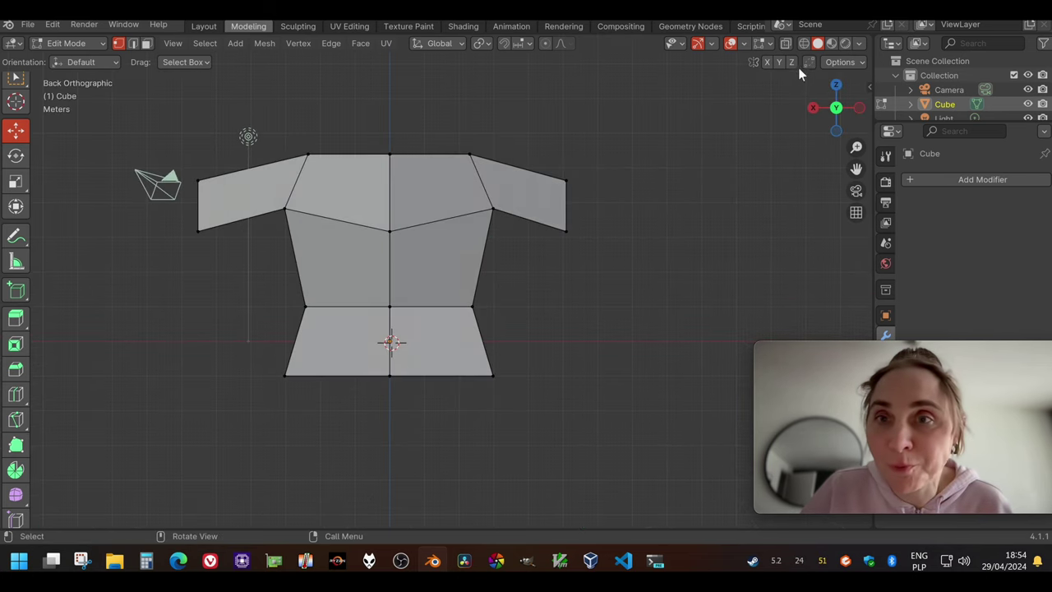
{"action": "left_click", "coordinate": [804, 45]}
{"action": "left_click", "coordinate": [162, 210]}
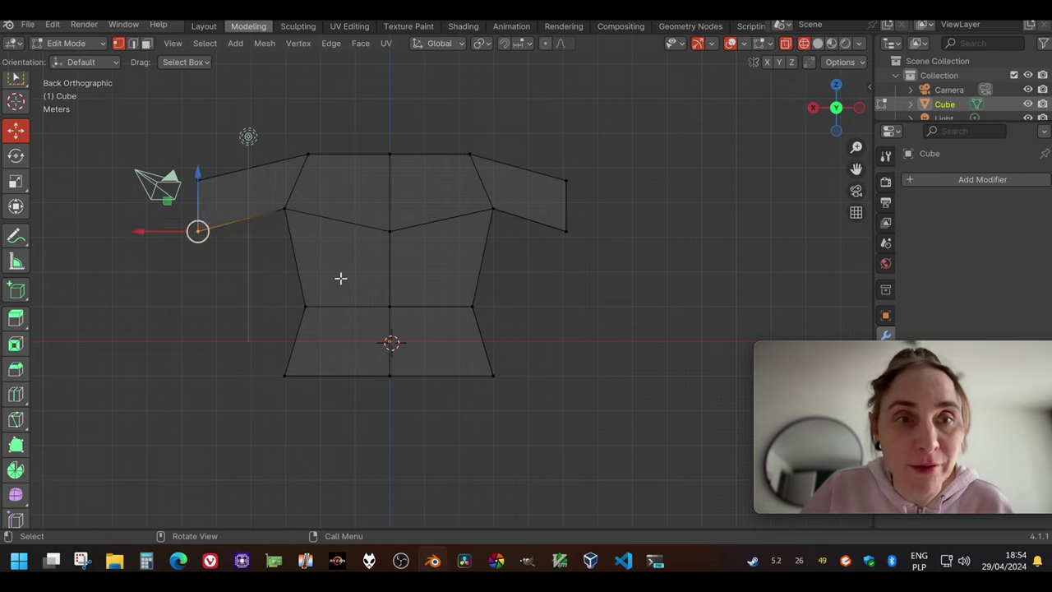
{"action": "left_click_drag", "start_coordinate": [626, 216], "coordinate": [538, 251], "text": "shift"}
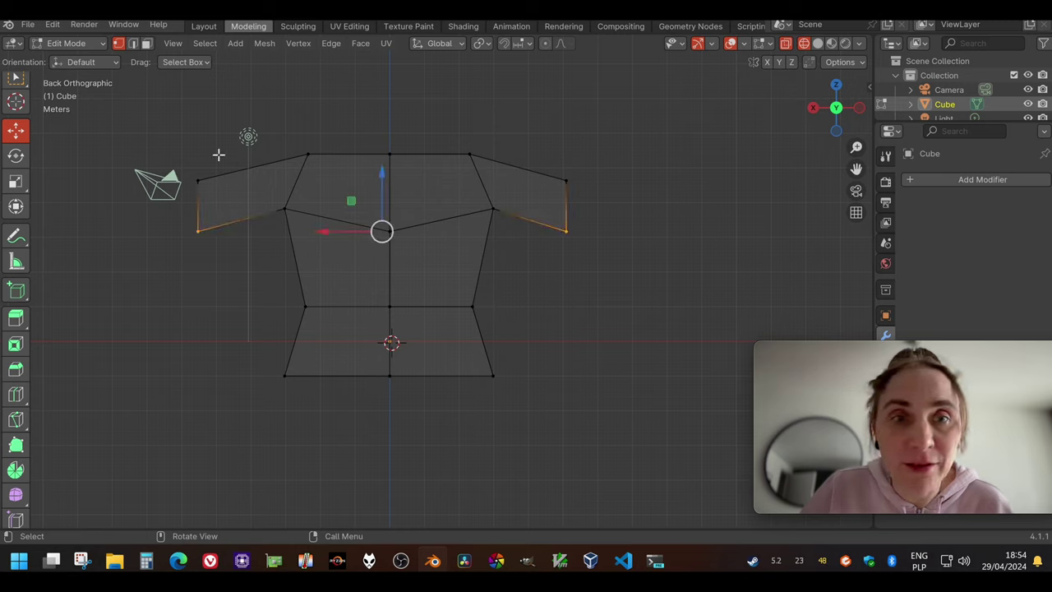
{"action": "left_click", "coordinate": [15, 180]}
{"action": "left_click_drag", "start_coordinate": [325, 232], "coordinate": [365, 231]}
{"action": "middle_click_drag", "start_coordinate": [411, 242], "coordinate": [401, 329]}
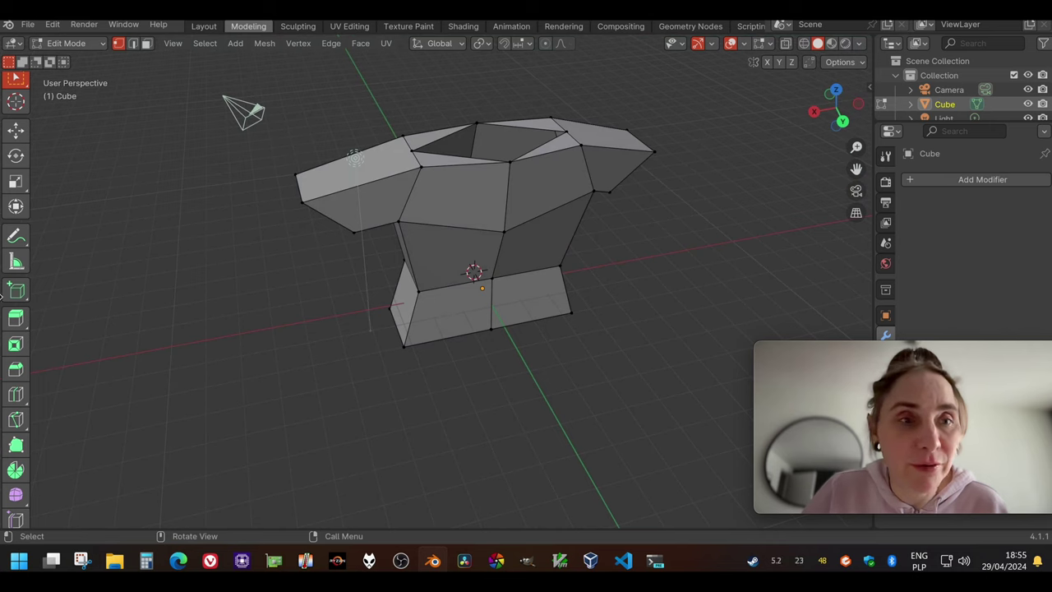
Box-select the torso's bottom faces and delete them, leaving the hem open
{"action": "left_click", "coordinate": [15, 395]}
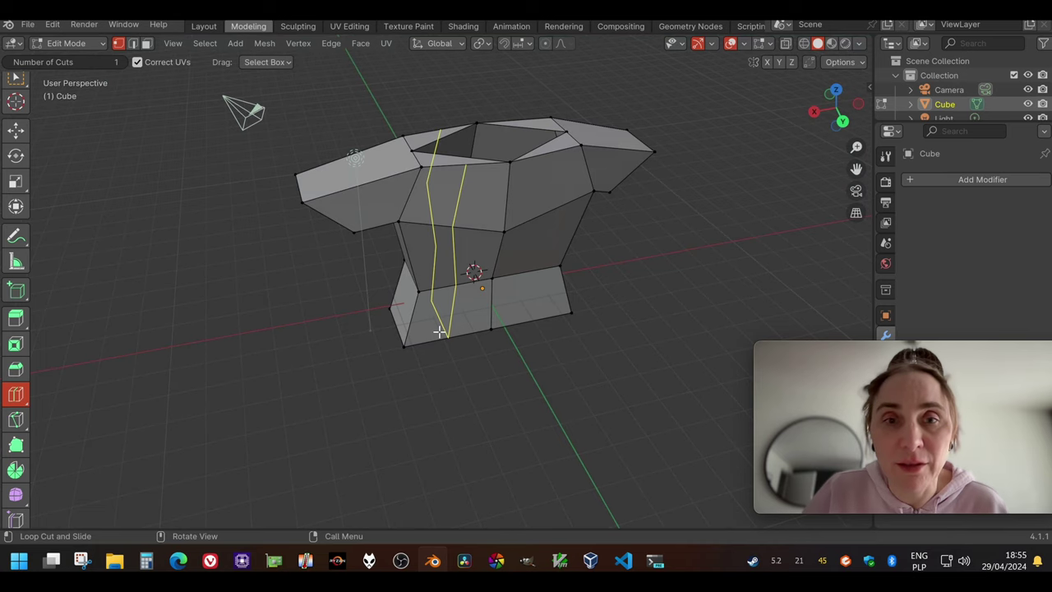
{"action": "key", "text": "w"}
{"action": "middle_click_drag", "start_coordinate": [280, 364], "coordinate": [353, 402]}
{"action": "left_click_drag", "start_coordinate": [376, 372], "coordinate": [596, 454]}
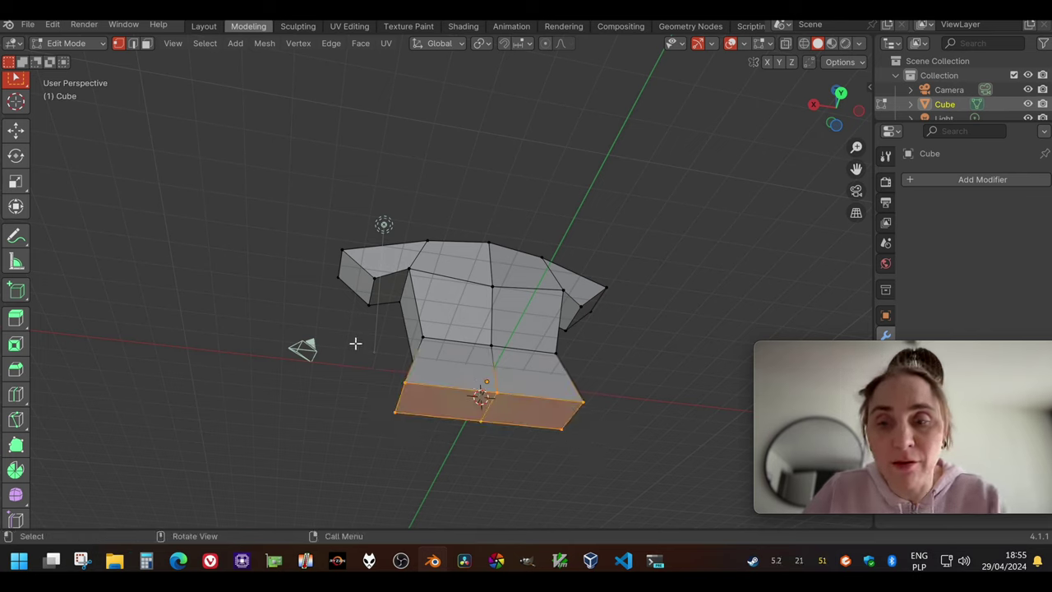
{"action": "key", "text": "x"}
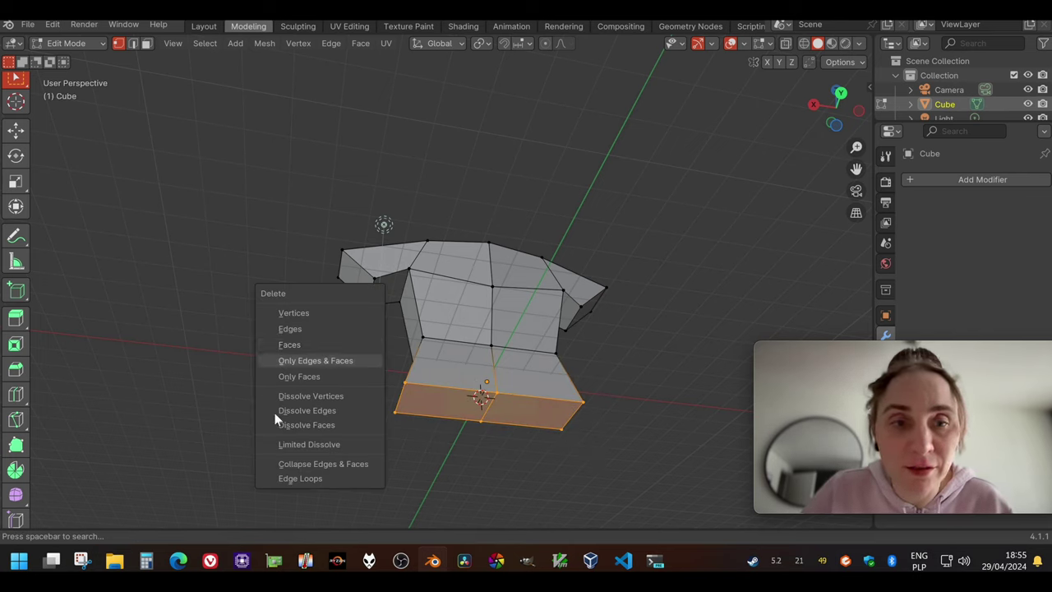
{"action": "left_click", "coordinate": [301, 344]}
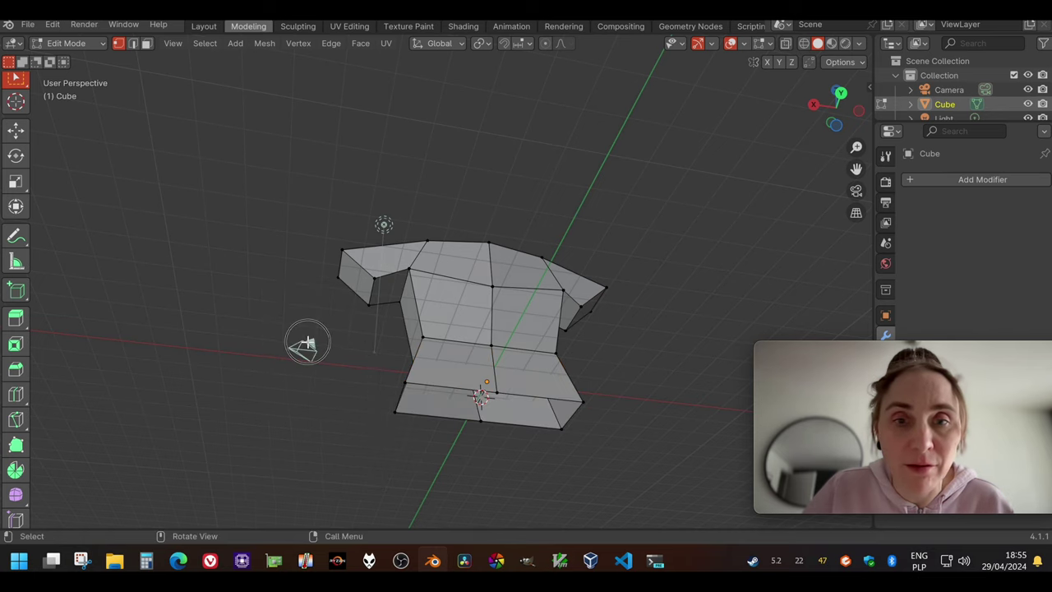
{"action": "middle_click_drag", "start_coordinate": [400, 317], "coordinate": [273, 313]}
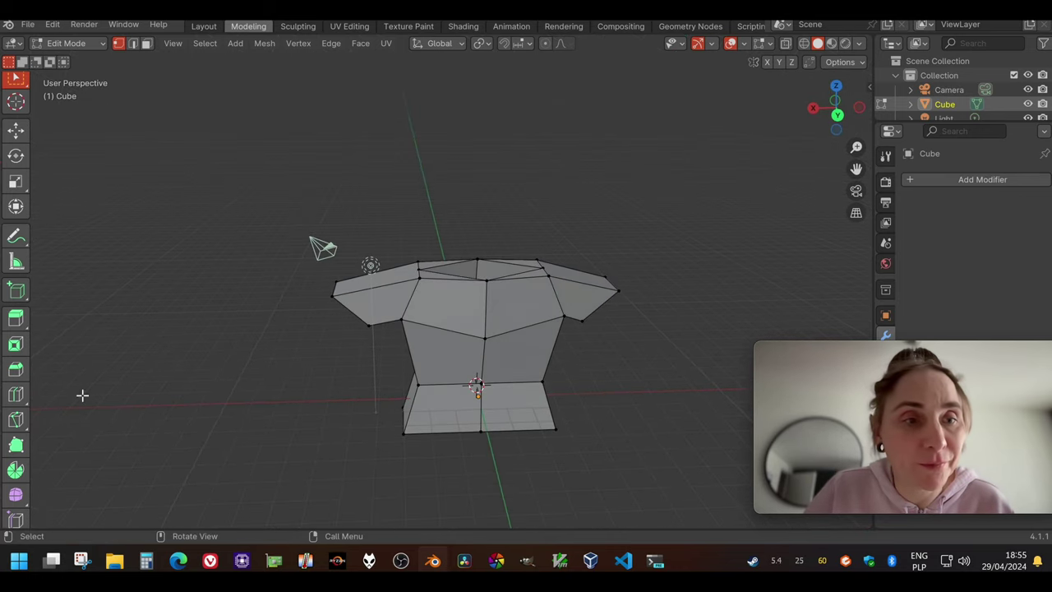
Add vertical edge loops on the torso's left and right sides, shifting one along Y
{"action": "left_click", "coordinate": [15, 394]}
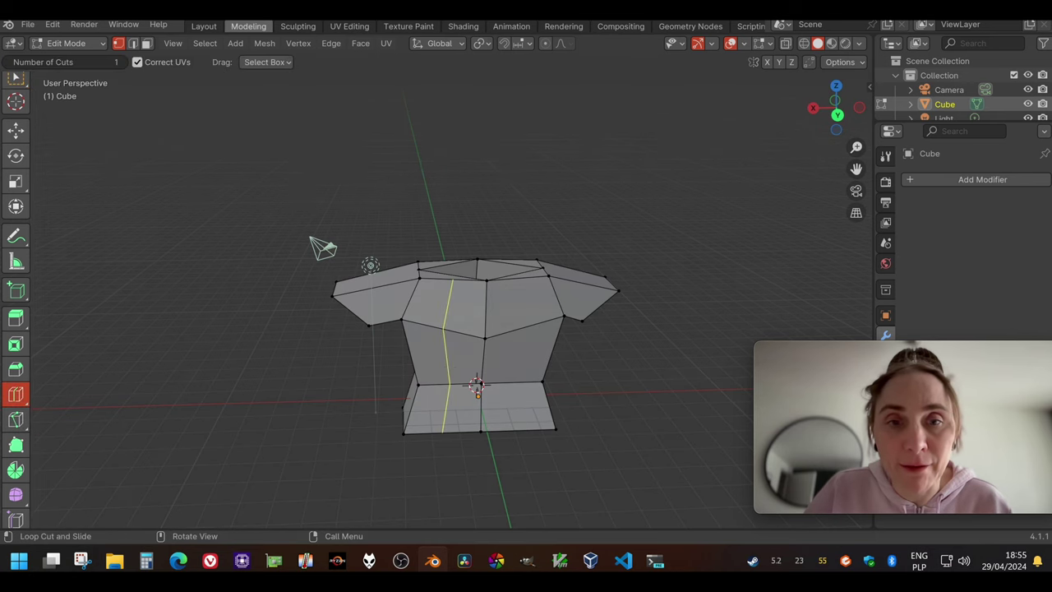
{"action": "left_click", "coordinate": [447, 386]}
{"action": "left_click", "coordinate": [518, 361]}
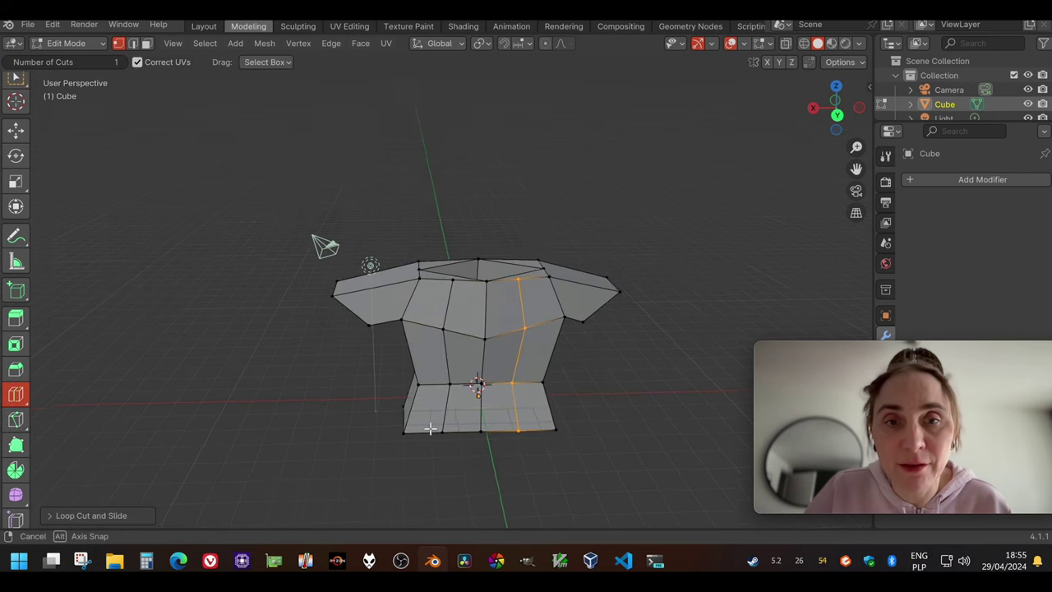
{"action": "middle_click_drag", "start_coordinate": [430, 428], "coordinate": [74, 159]}
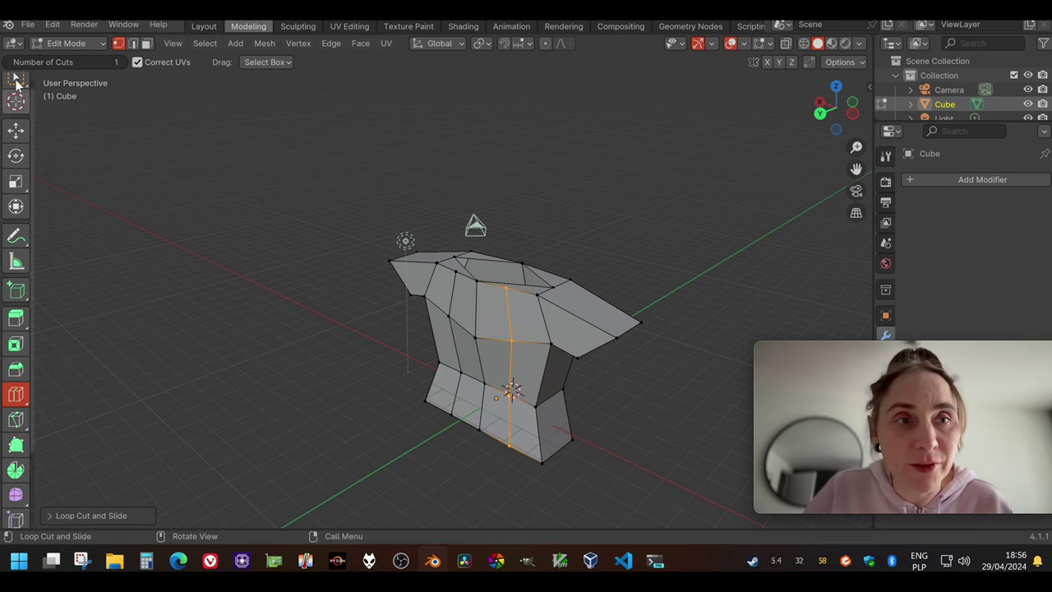
{"action": "left_click", "coordinate": [16, 79]}
{"action": "left_click", "coordinate": [289, 298]}
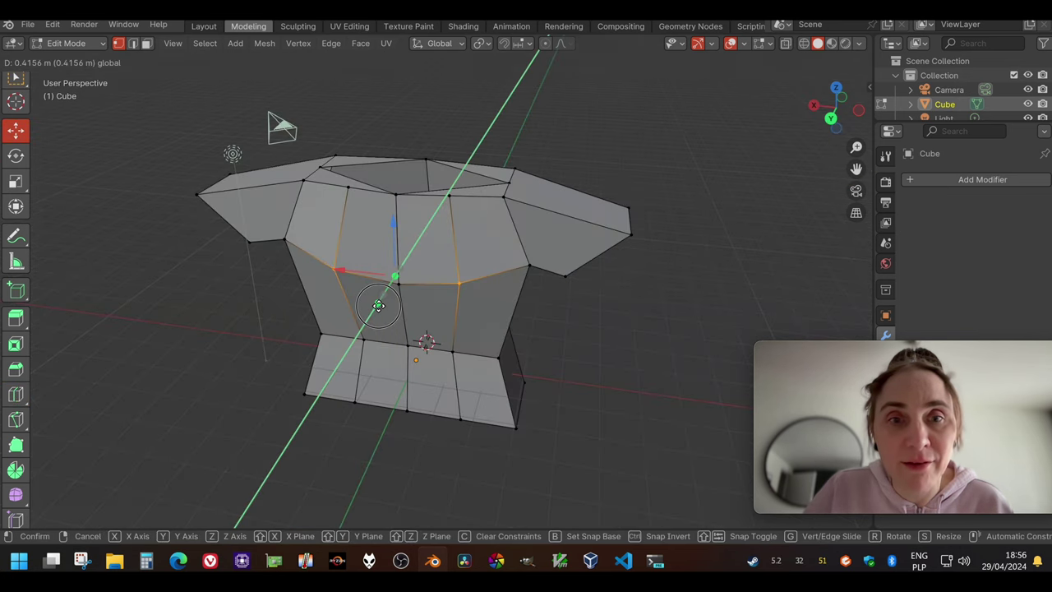
{"action": "left_click_drag", "start_coordinate": [376, 305], "coordinate": [378, 304]}
Reposition the horizontal edge loops along Z, raising the chest loop
{"action": "middle_click_drag", "start_coordinate": [348, 298], "coordinate": [418, 212]}
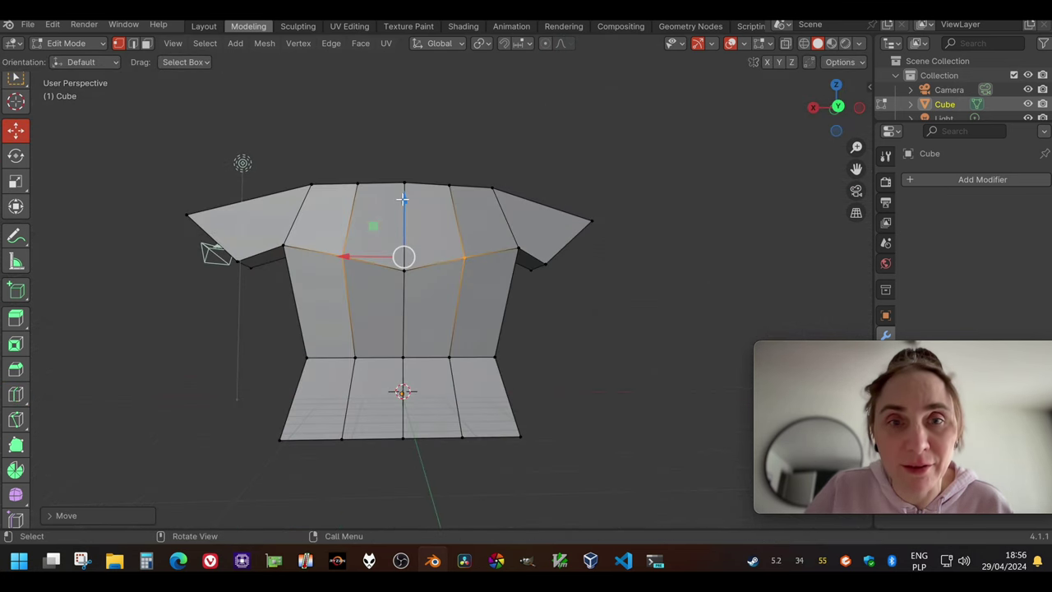
{"action": "left_click_drag", "start_coordinate": [403, 199], "coordinate": [402, 224]}
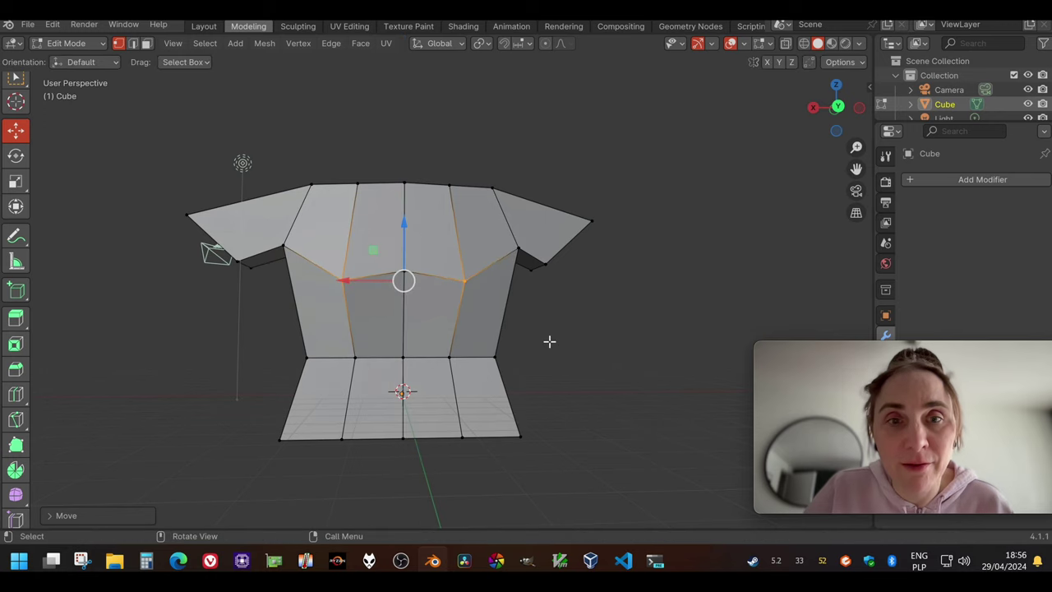
{"action": "left_click", "coordinate": [549, 341]}
{"action": "left_click", "coordinate": [404, 274], "text": "alt"}
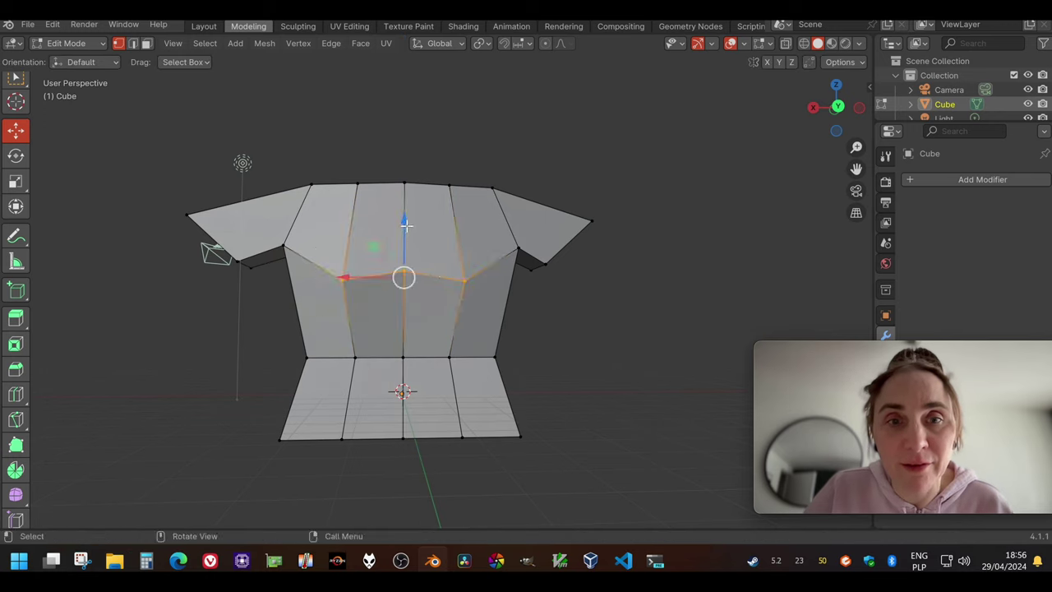
{"action": "left_click_drag", "start_coordinate": [403, 221], "coordinate": [405, 203]}
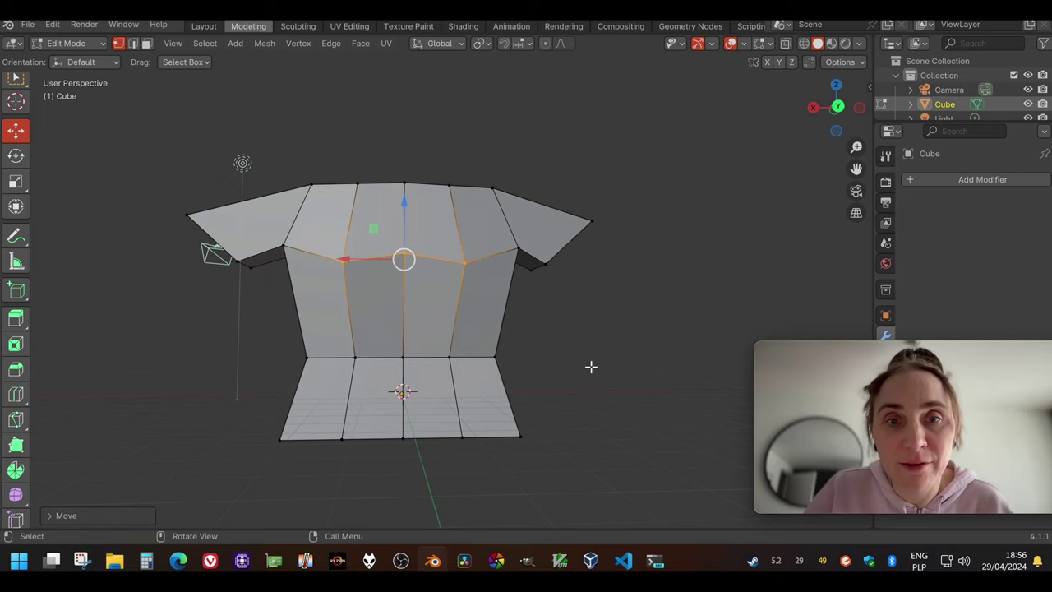
{"action": "left_click", "coordinate": [584, 367]}
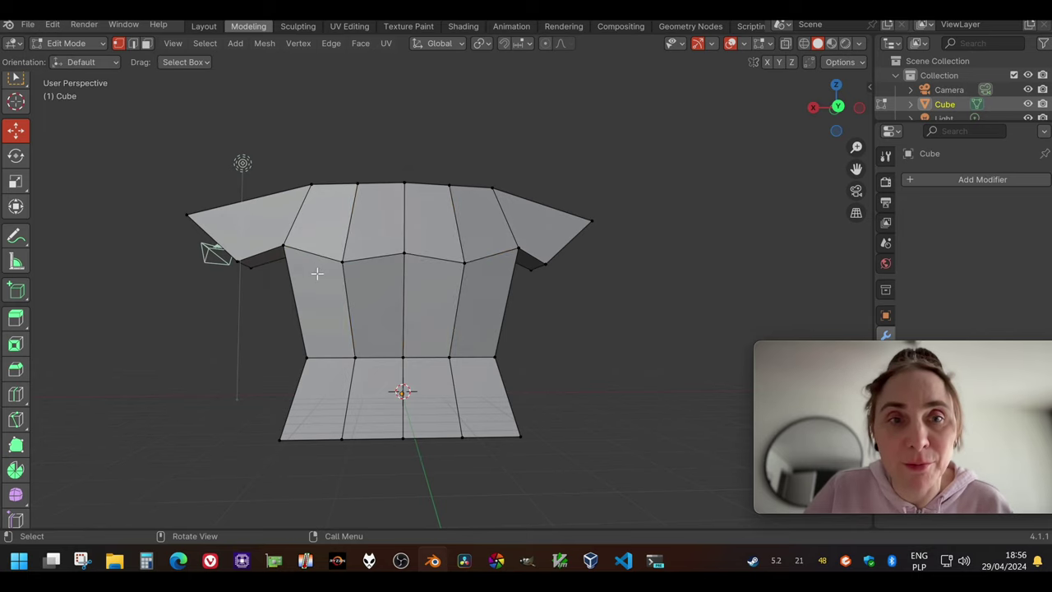
{"action": "middle_click_drag", "start_coordinate": [622, 362], "coordinate": [344, 338]}
Scale the two waist vertices inward along X
{"action": "left_click", "coordinate": [359, 343]}
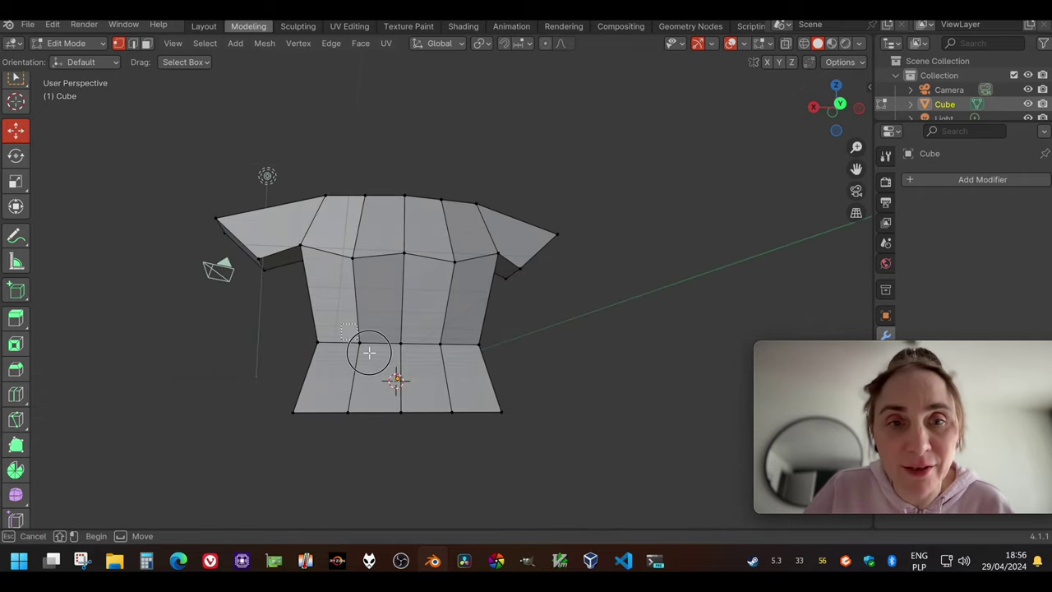
{"action": "left_click", "coordinate": [434, 362], "text": "shift"}
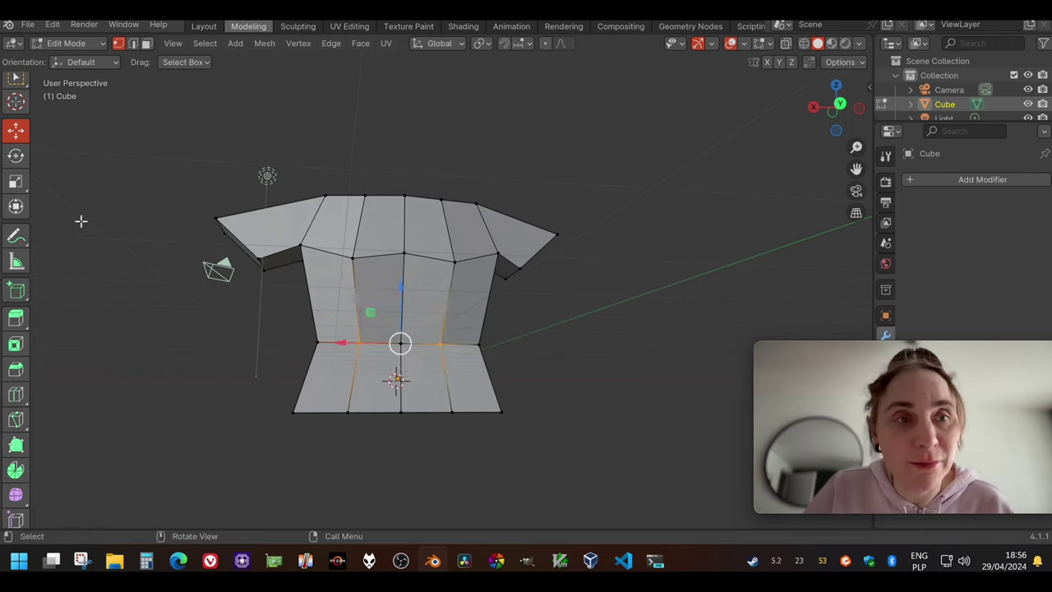
{"action": "left_click", "coordinate": [15, 181]}
{"action": "left_click_drag", "start_coordinate": [343, 342], "coordinate": [370, 342]}
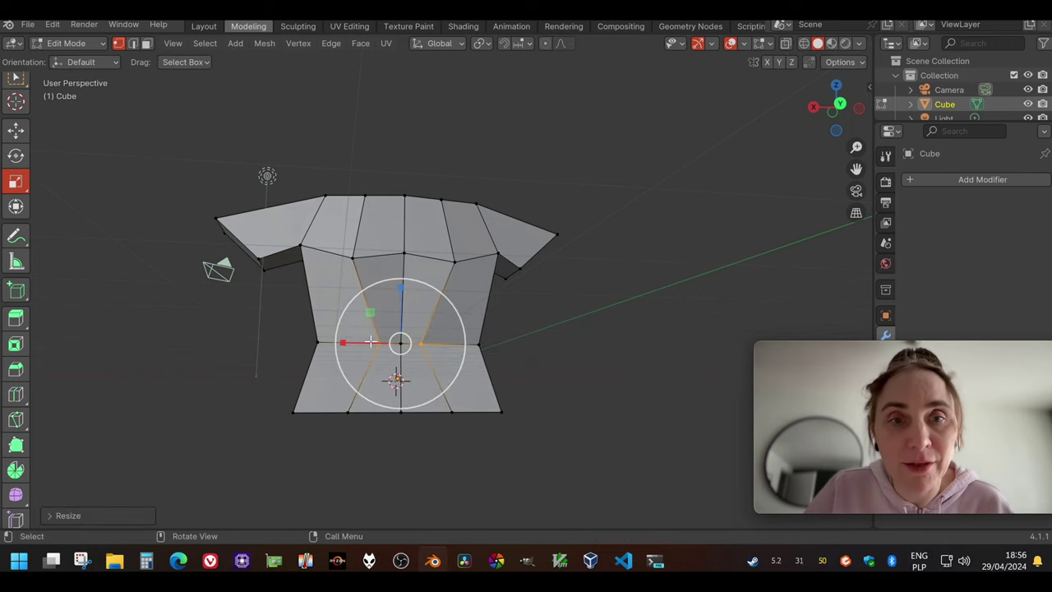
Select the lower torso faces on both sides and scale them along Y
{"action": "key", "text": "w"}
{"action": "left_click", "coordinate": [87, 192]}
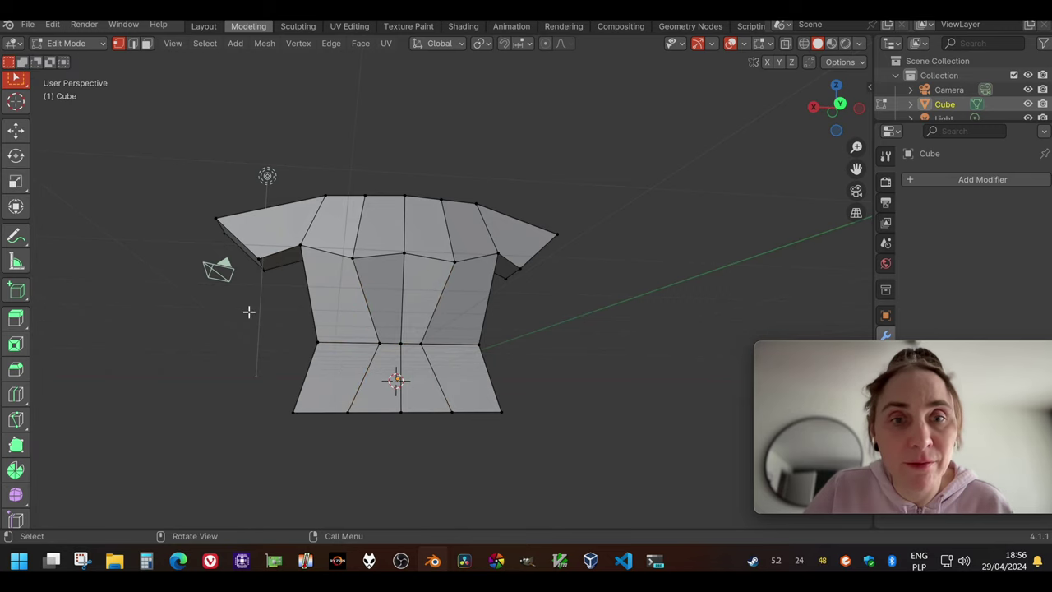
{"action": "mouse_move", "coordinate": [249, 307]}
{"action": "middle_mouse_down"}
{"action": "mouse_move", "coordinate": [338, 347]}
{"action": "mouse_move", "coordinate": [249, 321]}
{"action": "middle_mouse_up"}
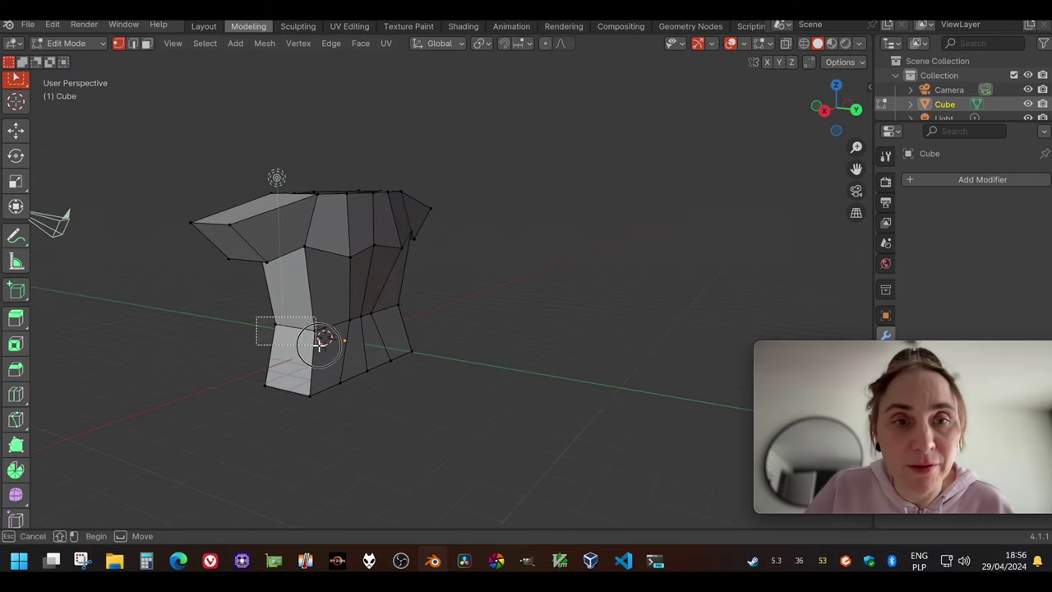
{"action": "left_click", "coordinate": [284, 333], "text": "alt"}
{"action": "middle_click_drag", "start_coordinate": [437, 347], "coordinate": [321, 338]}
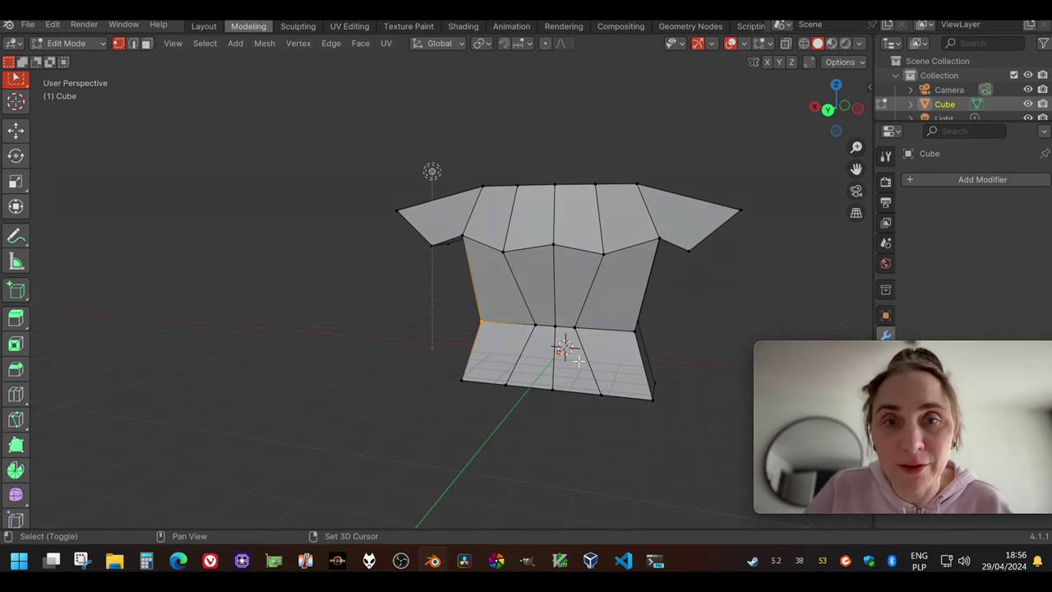
{"action": "middle_click_drag", "start_coordinate": [563, 347], "coordinate": [428, 352], "text": "shift"}
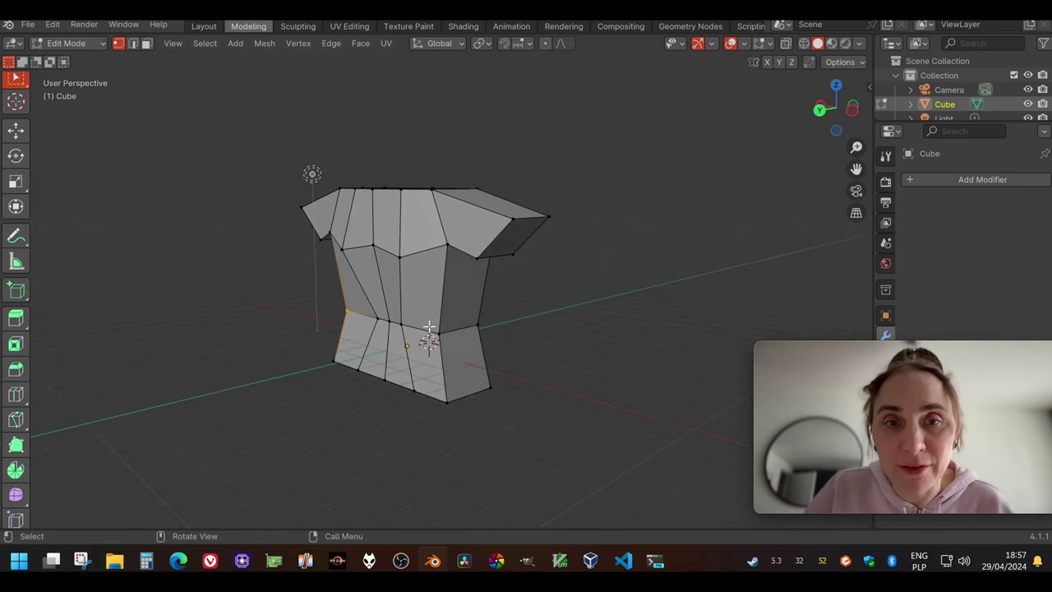
{"action": "left_click_drag", "start_coordinate": [441, 325], "coordinate": [513, 353], "text": "shift"}
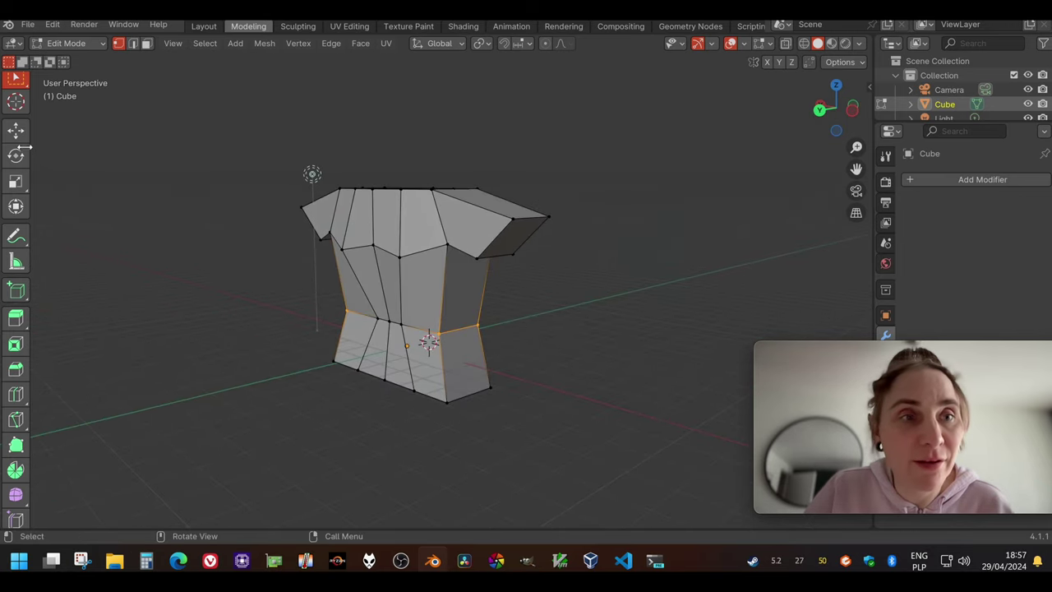
{"action": "left_click", "coordinate": [16, 182]}
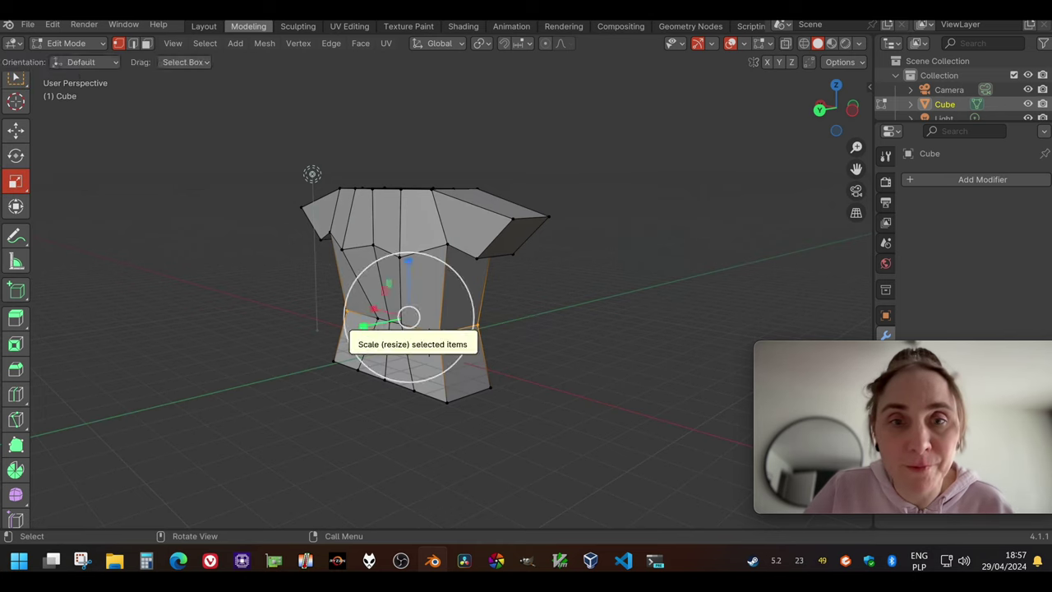
{"action": "mouse_move", "coordinate": [364, 322]}
{"action": "left_mouse_down"}
{"action": "mouse_move", "coordinate": [396, 325]}
{"action": "mouse_move", "coordinate": [373, 310]}
{"action": "left_mouse_up"}
Move a single left-side vertex with a constrained move
{"action": "left_click", "coordinate": [377, 316]}
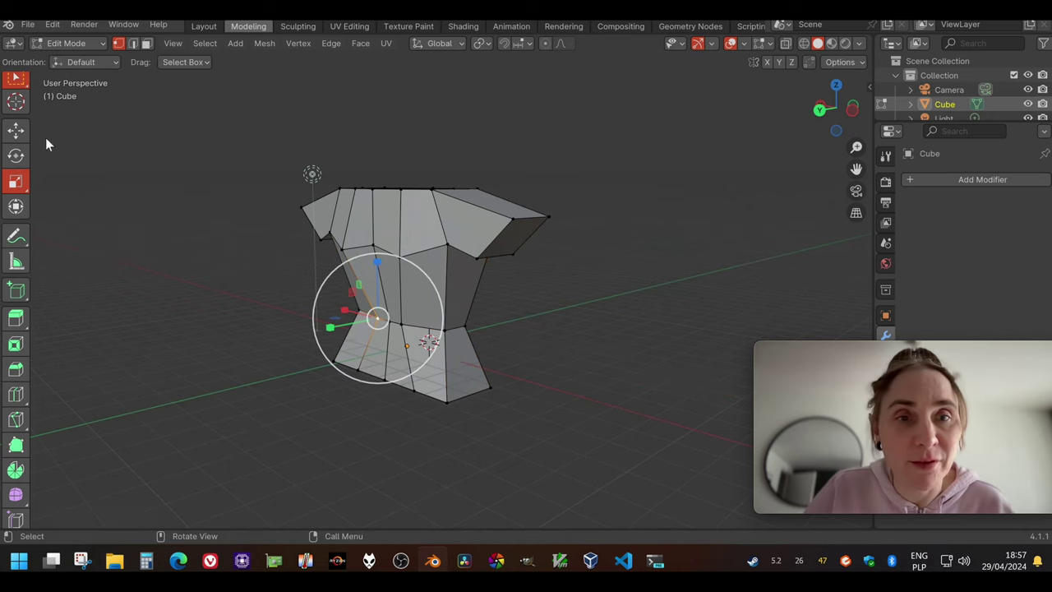
{"action": "key", "text": "w"}
{"action": "middle_click_drag", "start_coordinate": [235, 275], "coordinate": [339, 263]}
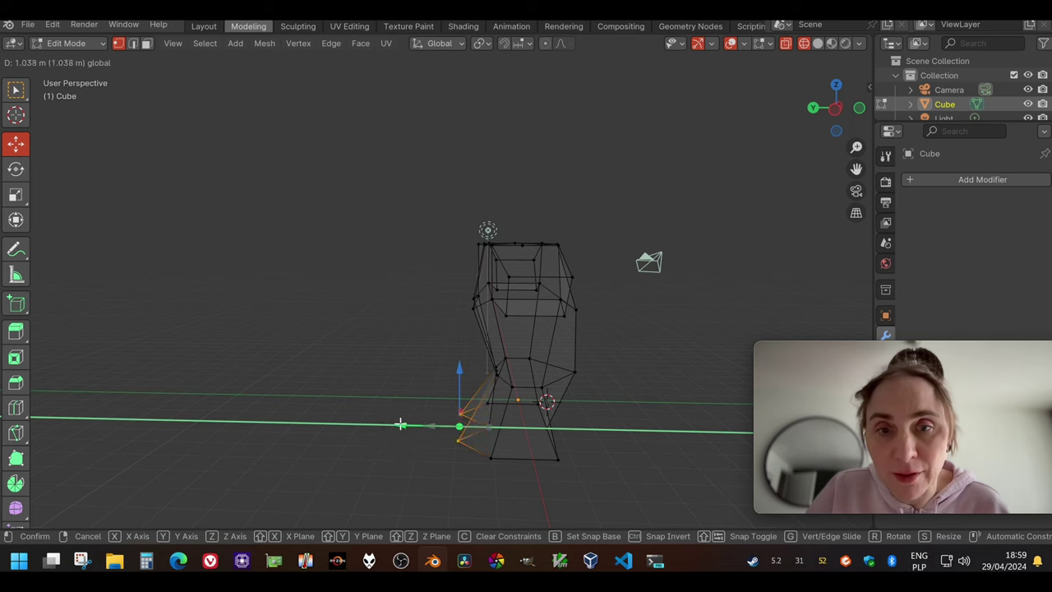
{"action": "left_click", "coordinate": [400, 423]}
{"action": "mouse_move", "coordinate": [400, 423]}
{"action": "middle_mouse_down"}
{"action": "mouse_move", "coordinate": [621, 398]}
{"action": "mouse_move", "coordinate": [540, 366]}
{"action": "mouse_move", "coordinate": [509, 369]}
{"action": "mouse_move", "coordinate": [561, 370]}
{"action": "mouse_move", "coordinate": [516, 371]}
{"action": "mouse_move", "coordinate": [584, 353]}
{"action": "mouse_move", "coordinate": [553, 356]}
{"action": "mouse_move", "coordinate": [537, 324]}
{"action": "middle_mouse_up"}
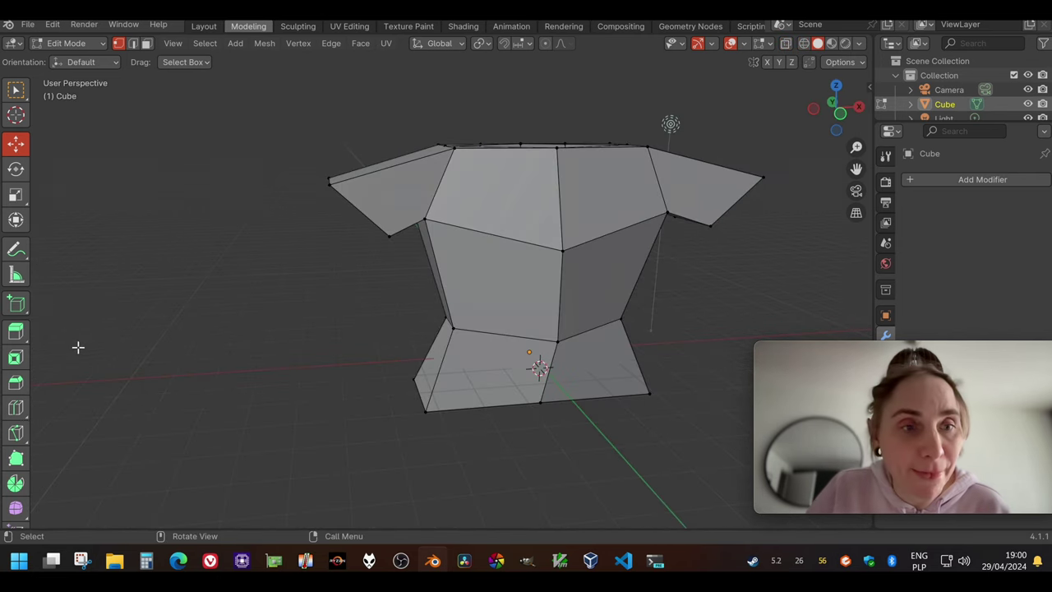
Make two knife cuts across the bottom edge and lower body, with snapping off
{"action": "left_click", "coordinate": [16, 433]}
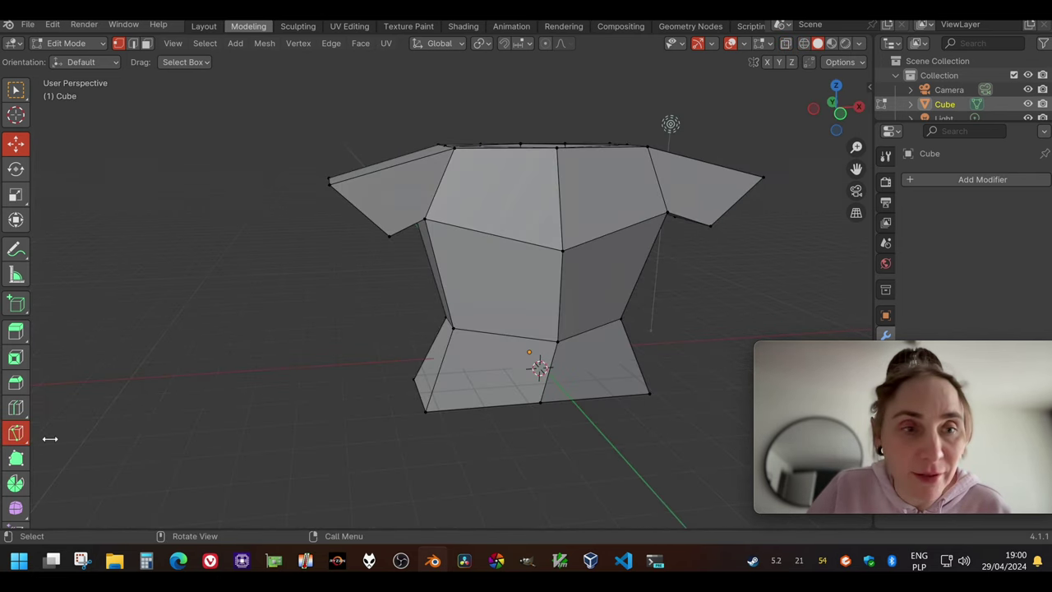
{"action": "left_click", "coordinate": [488, 406]}
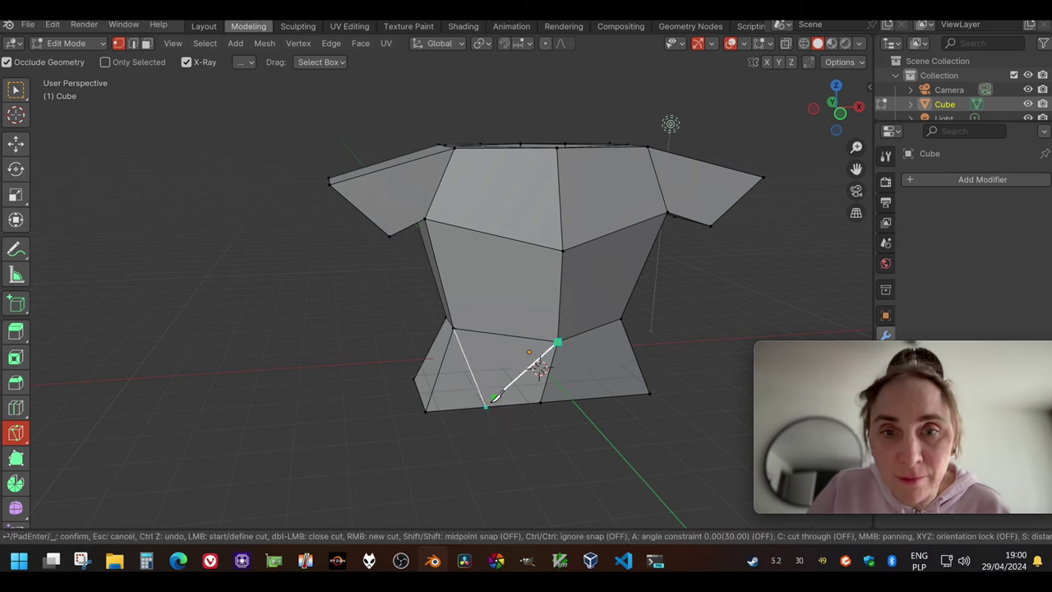
{"action": "key", "text": "Return"}
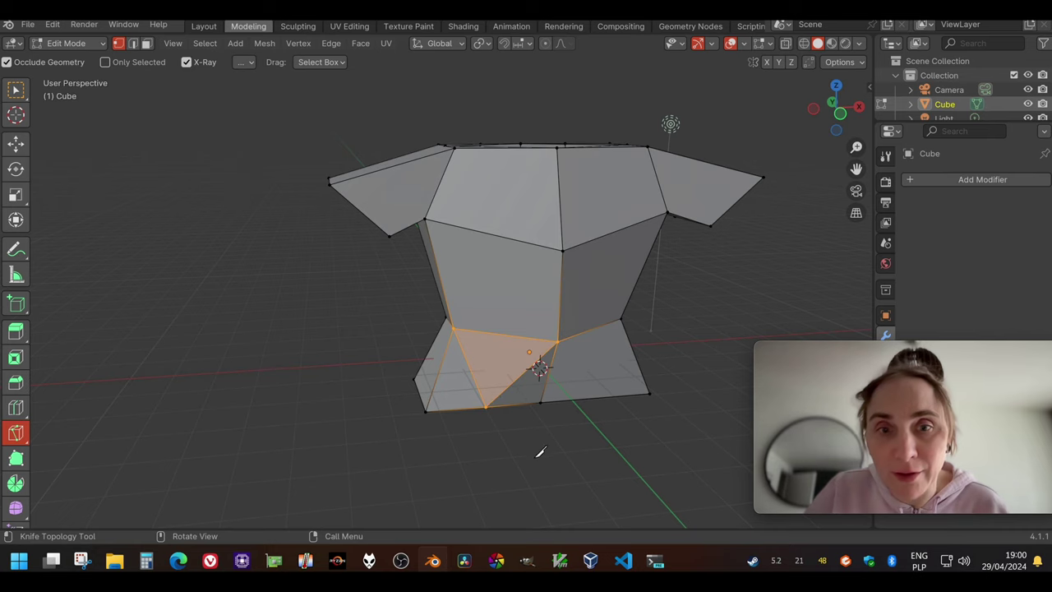
{"action": "middle_click_drag", "start_coordinate": [540, 451], "coordinate": [573, 346]}
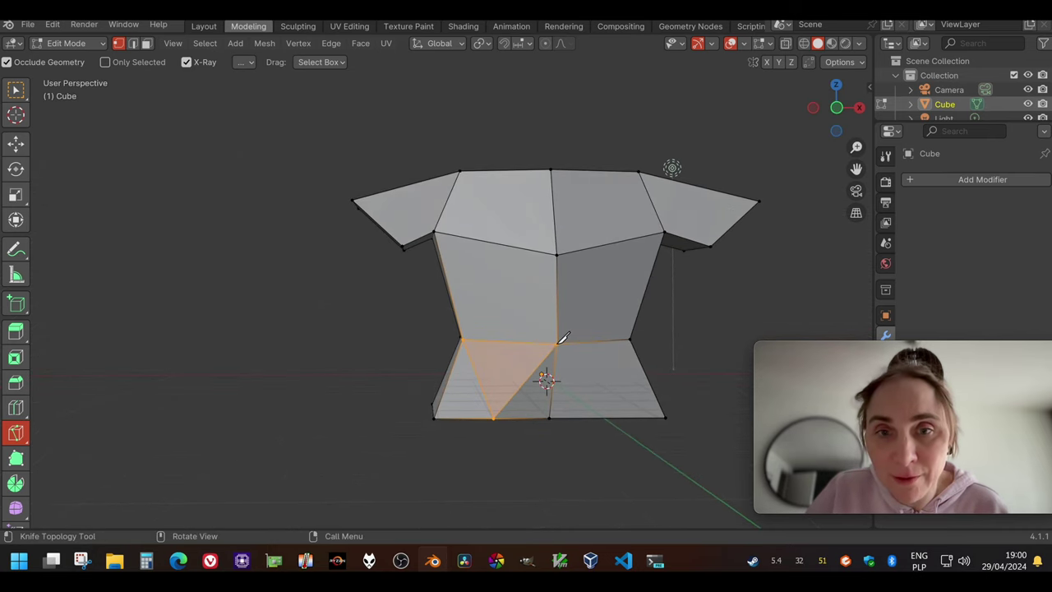
{"action": "left_click", "coordinate": [558, 344]}
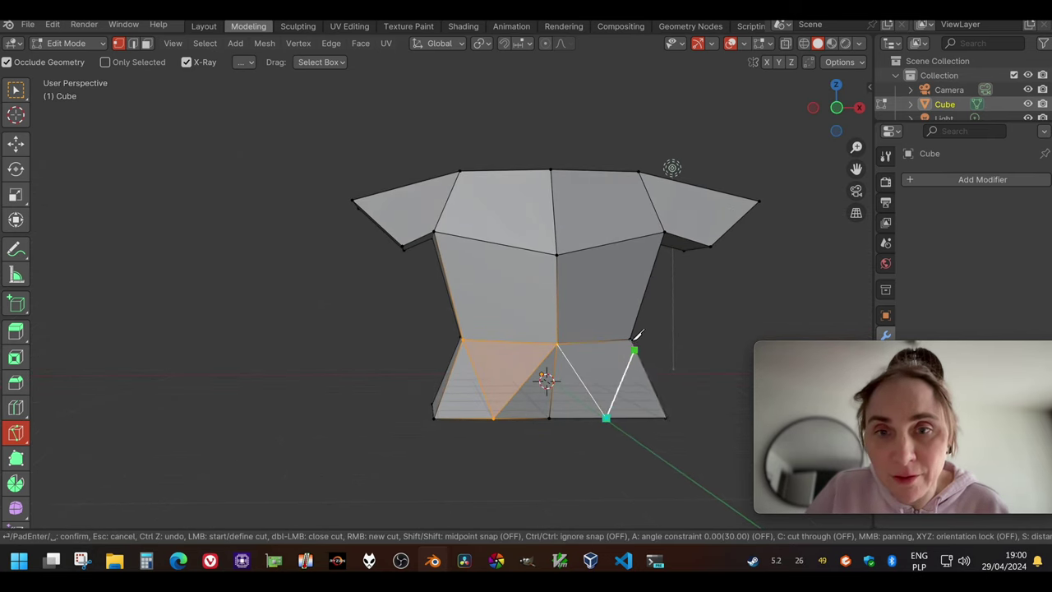
{"action": "key", "text": "ctrl"}
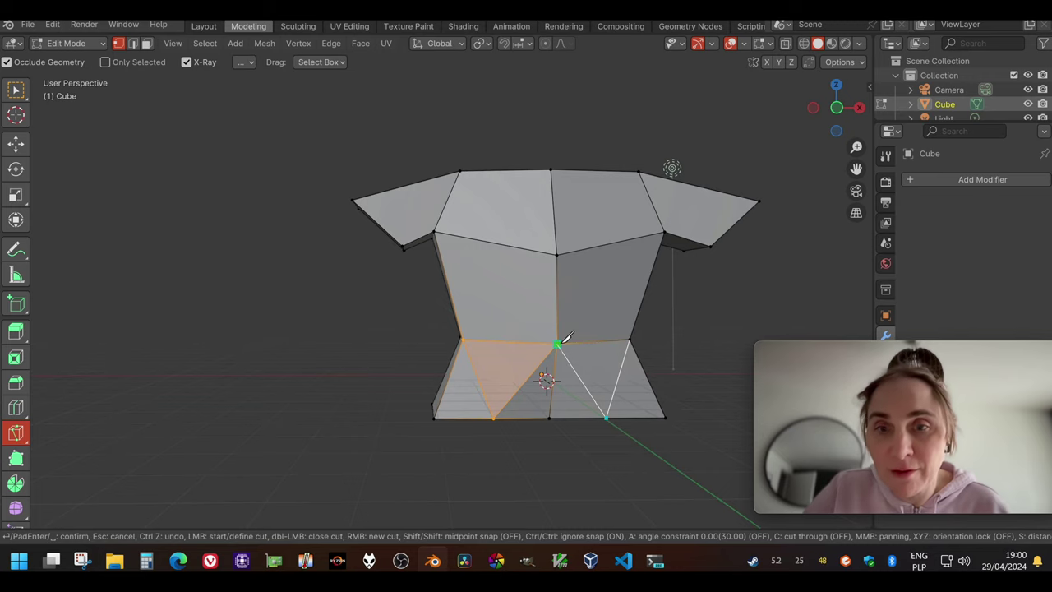
{"action": "key", "text": "Return"}
Select a lower edge and push its vertices along Y
{"action": "left_click", "coordinate": [15, 92]}
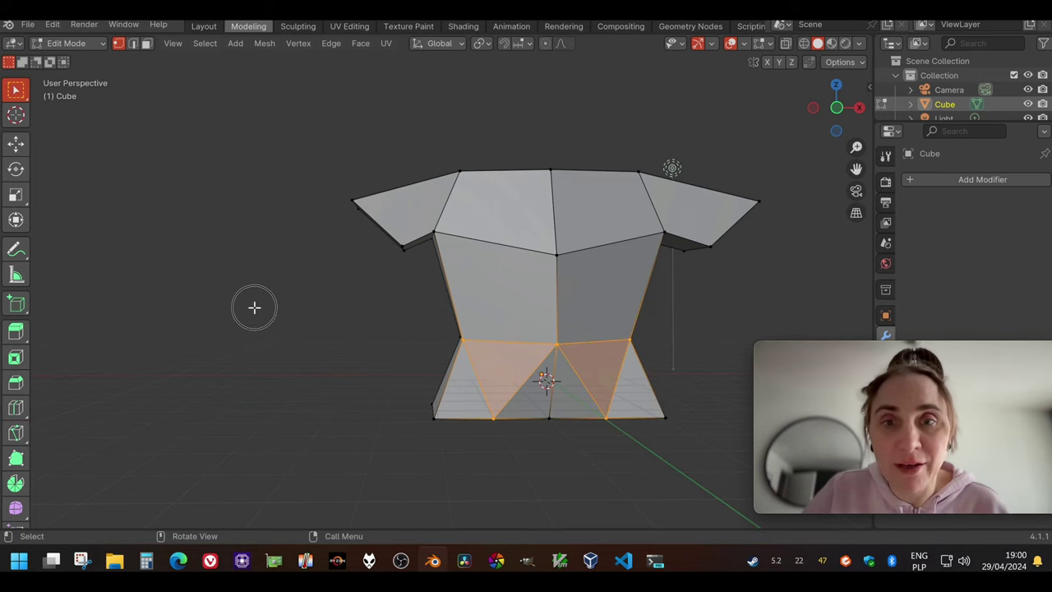
{"action": "left_click", "coordinate": [254, 304]}
{"action": "middle_click_drag", "start_coordinate": [389, 310], "coordinate": [518, 364]}
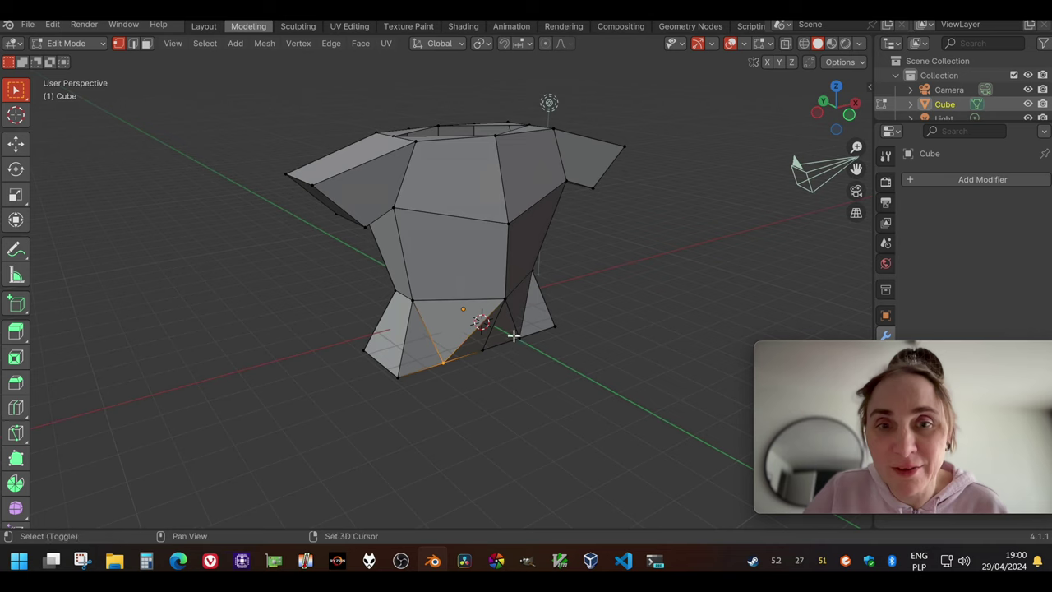
{"action": "left_click", "coordinate": [521, 339], "text": "shift"}
{"action": "left_click", "coordinate": [17, 144]}
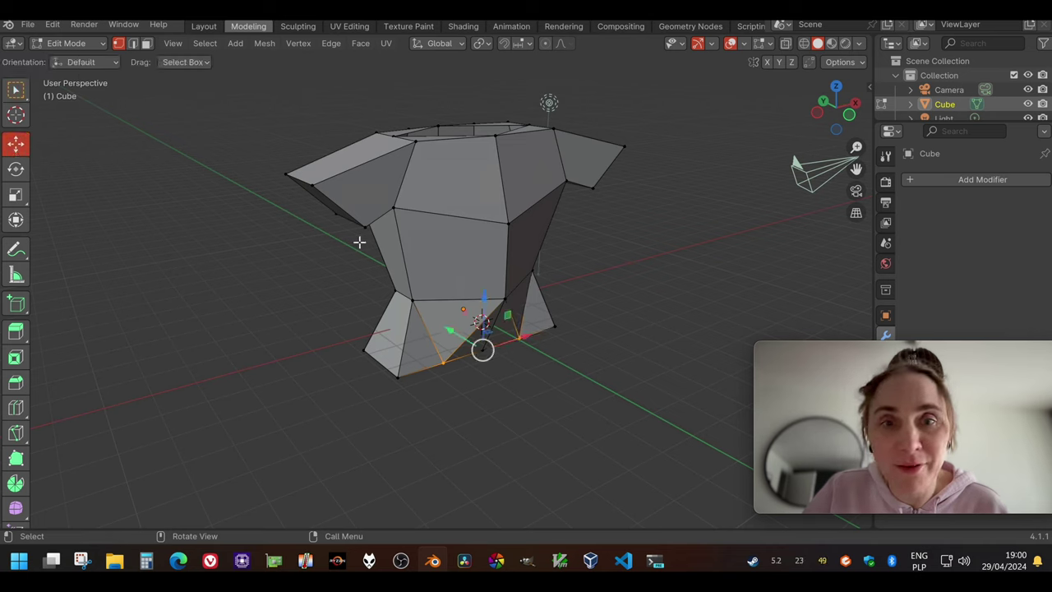
{"action": "mouse_move", "coordinate": [451, 329]}
{"action": "left_mouse_down"}
{"action": "mouse_move", "coordinate": [469, 345]}
{"action": "mouse_move", "coordinate": [461, 338]}
{"action": "left_mouse_up"}
{"action": "left_click", "coordinate": [16, 88]}
{"action": "left_click", "coordinate": [324, 290]}
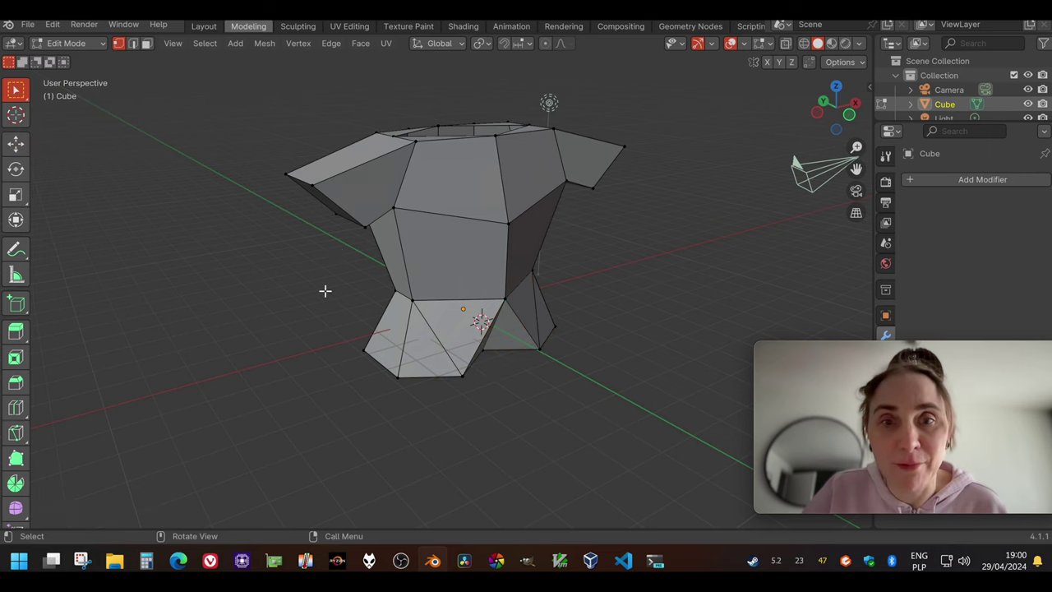
{"action": "middle_click_drag", "start_coordinate": [514, 350], "coordinate": [208, 317]}
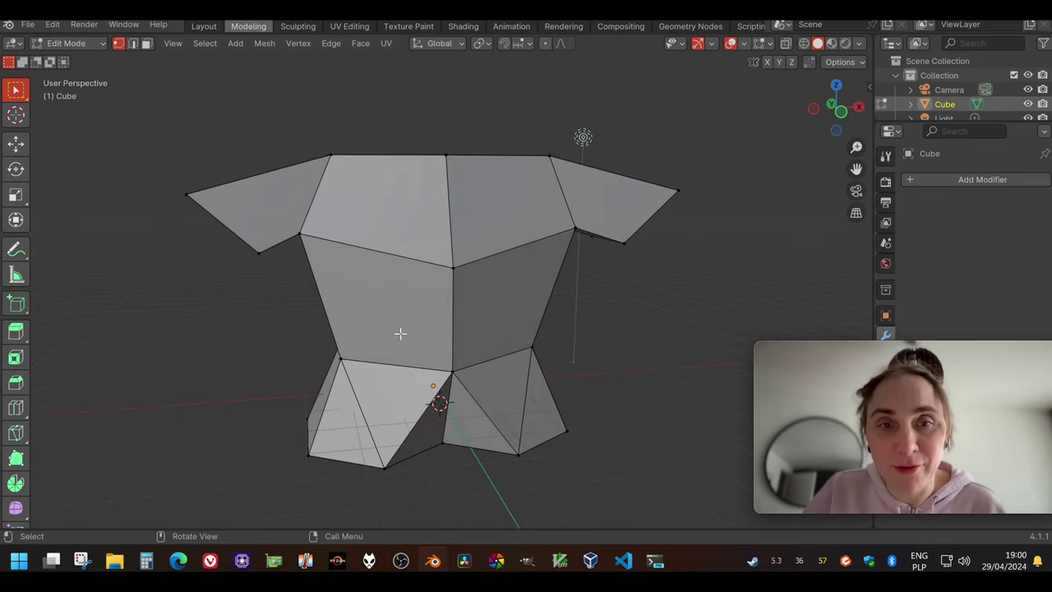
{"action": "middle_click_drag", "start_coordinate": [361, 320], "coordinate": [451, 361]}
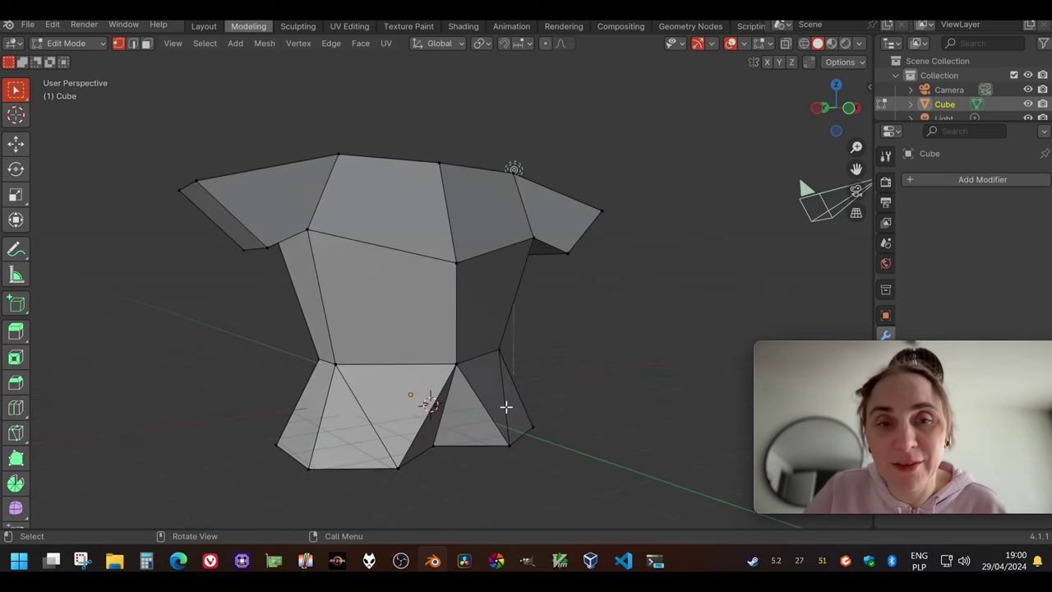
Add a horizontal edge loop around the torso
{"action": "left_click", "coordinate": [15, 407]}
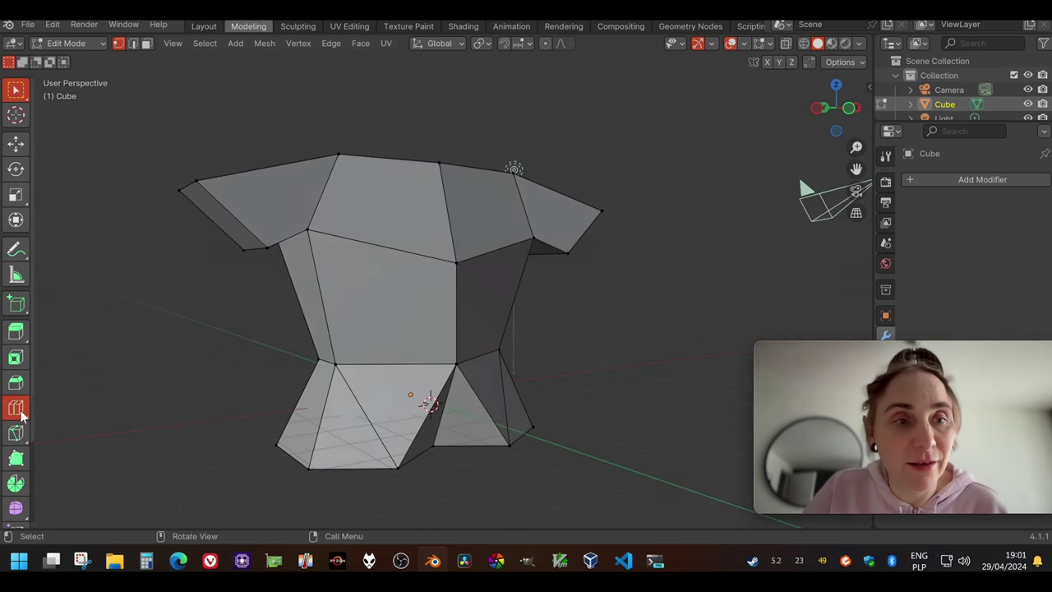
{"action": "left_click", "coordinate": [427, 403]}
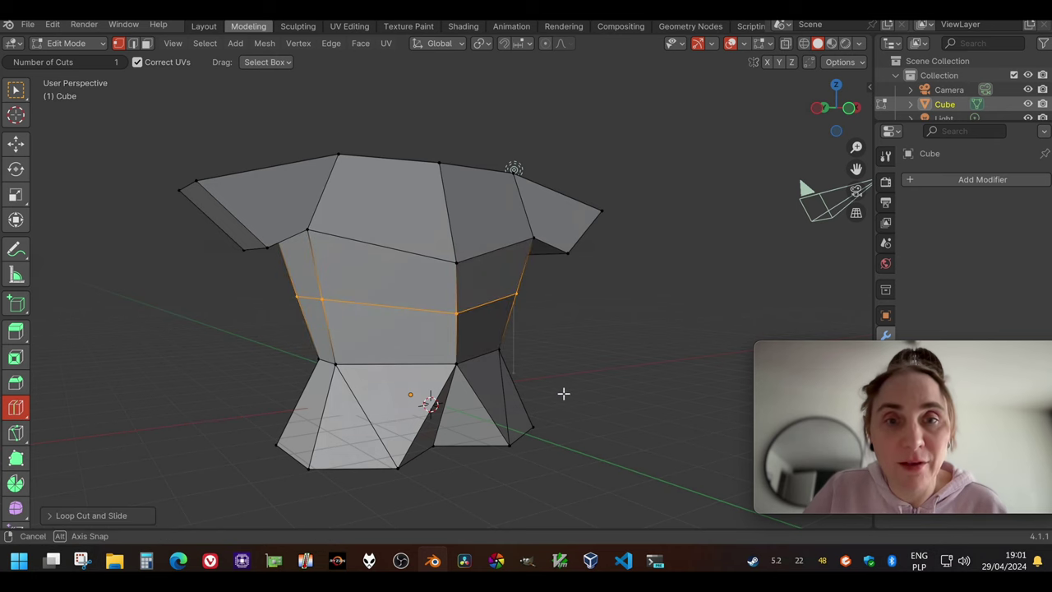
{"action": "middle_click_drag", "start_coordinate": [563, 395], "coordinate": [394, 386]}
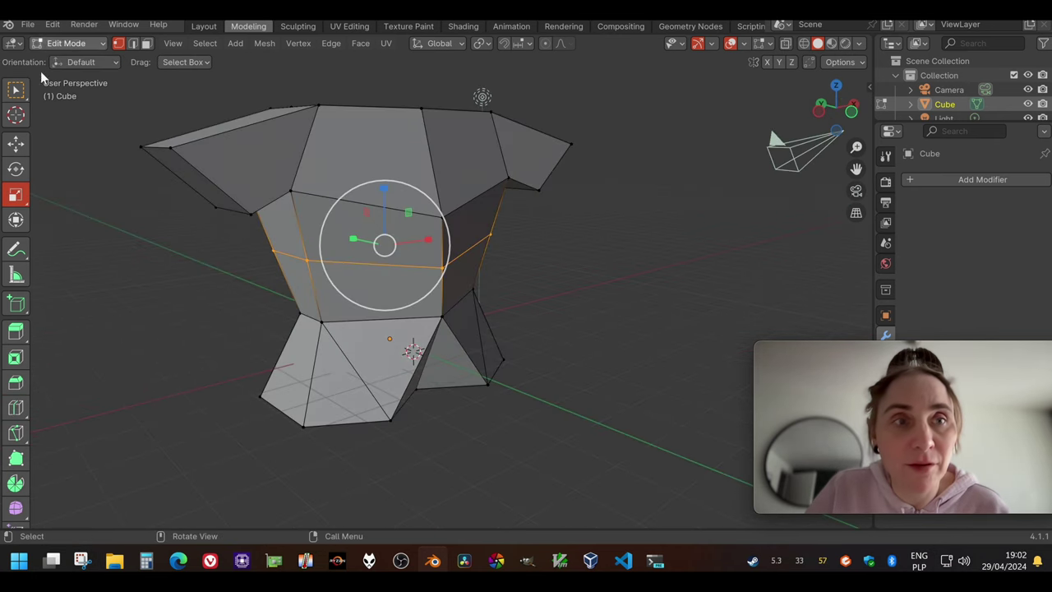
{"action": "left_click", "coordinate": [16, 88]}
Pull the torso's right-side vertex inward along Y
{"action": "left_click", "coordinate": [195, 287]}
{"action": "left_click_drag", "start_coordinate": [434, 254], "coordinate": [464, 290]}
{"action": "left_click", "coordinate": [15, 143]}
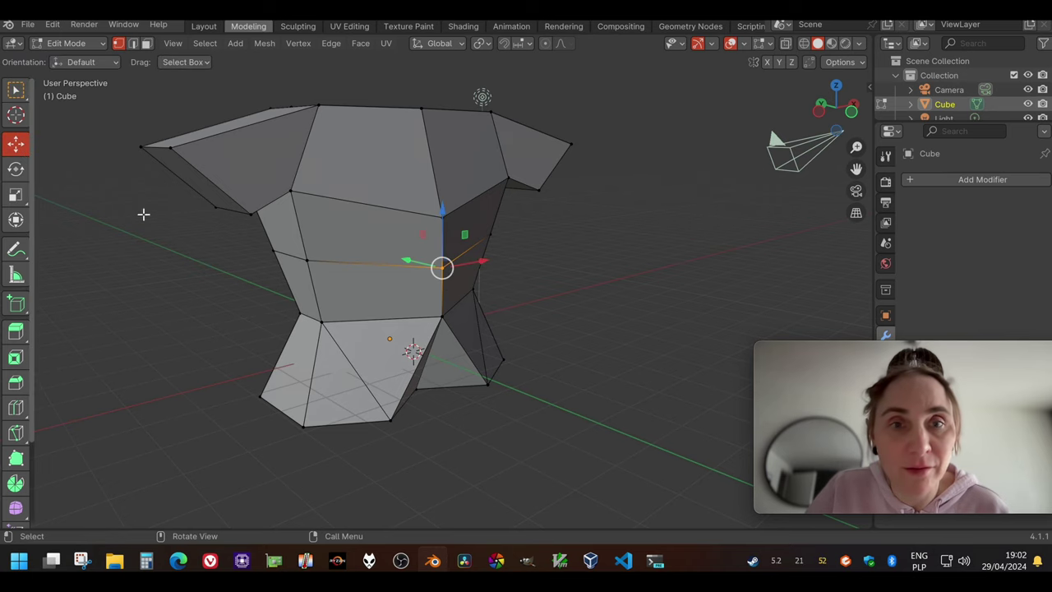
{"action": "left_click_drag", "start_coordinate": [404, 260], "coordinate": [446, 266]}
{"action": "middle_click_drag", "start_coordinate": [446, 265], "coordinate": [550, 237]}
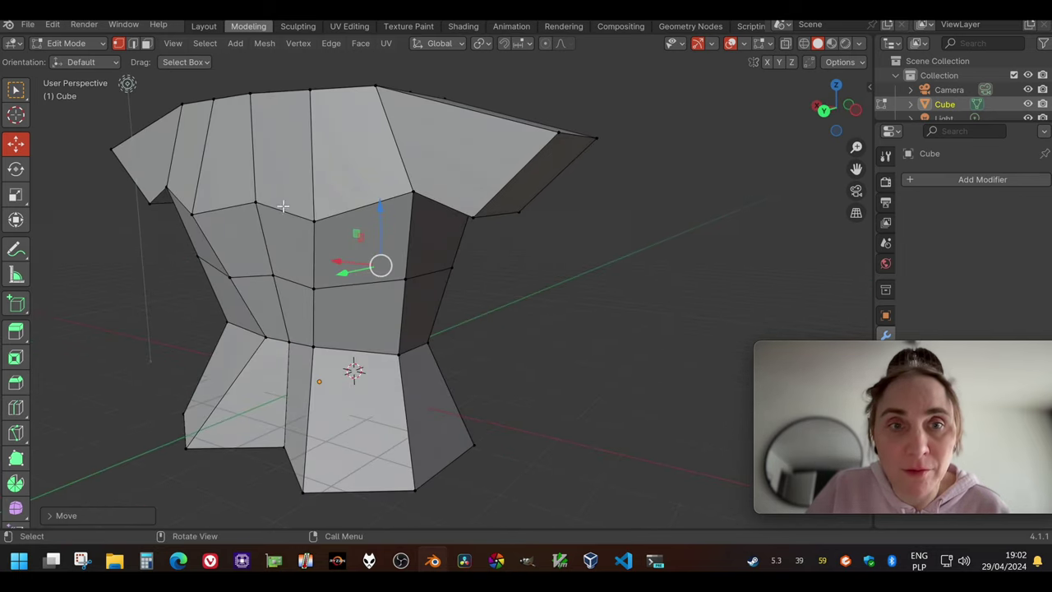
Raise the upper-front and left torso vertices slightly and narrow the torso loop to about 0.8 on X
{"action": "left_click", "coordinate": [313, 220]}
{"action": "left_click", "coordinate": [197, 213], "text": "shift"}
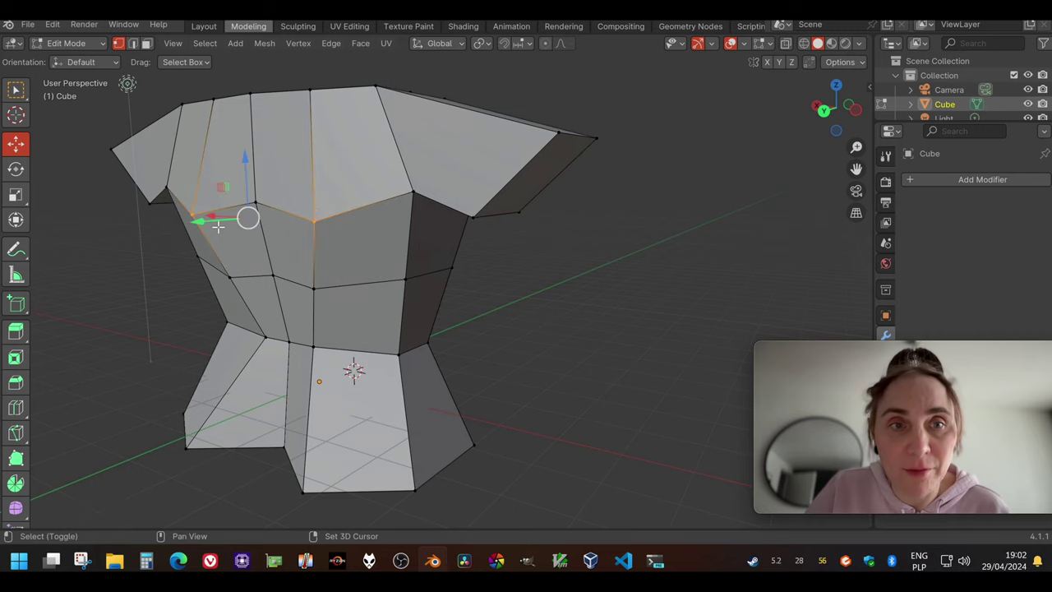
{"action": "left_click_drag", "start_coordinate": [244, 158], "coordinate": [245, 147]}
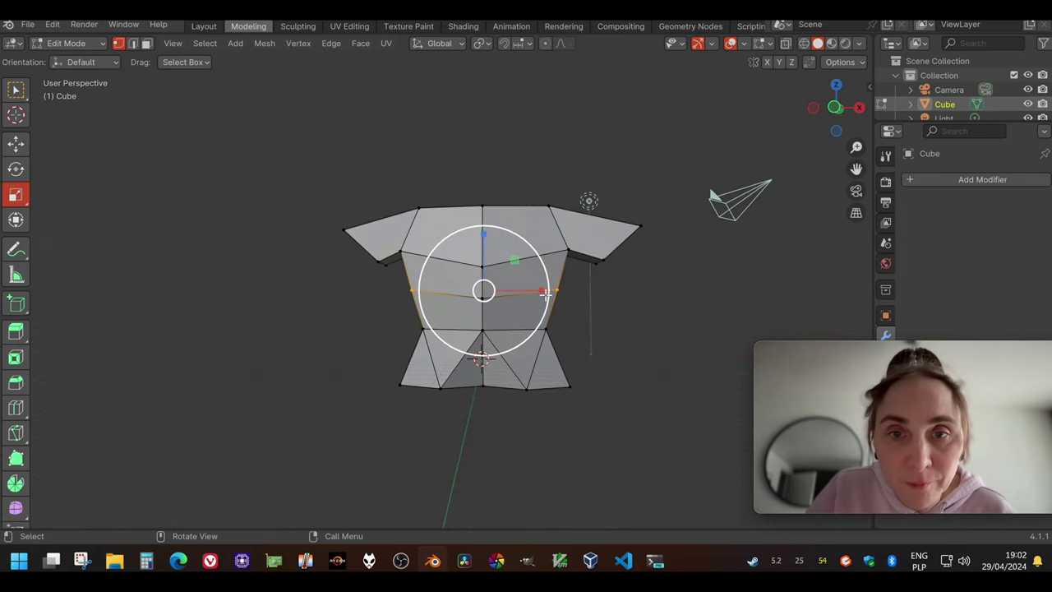
{"action": "left_click_drag", "start_coordinate": [542, 290], "coordinate": [525, 291]}
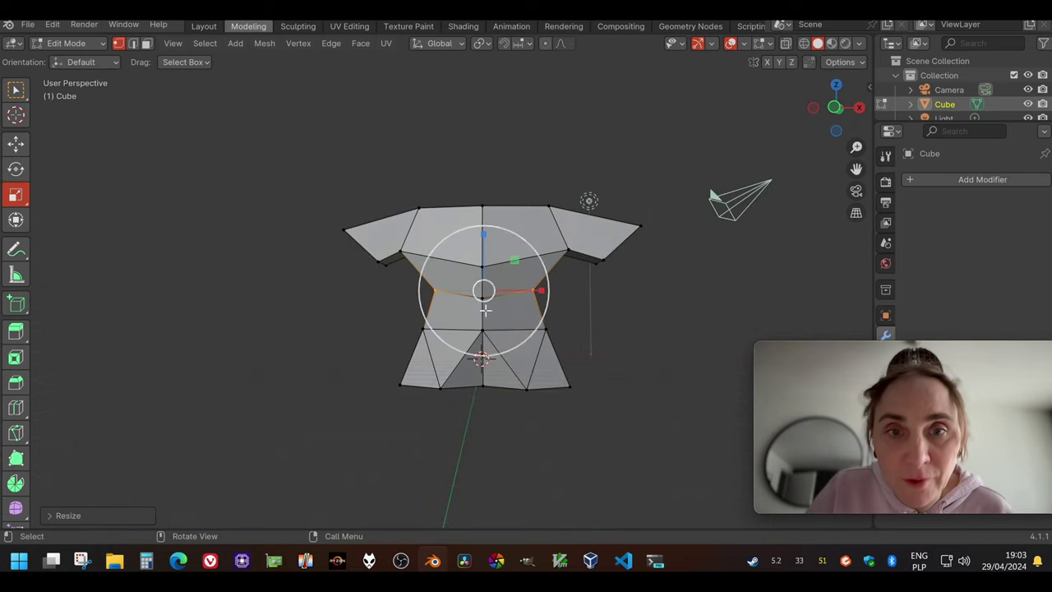
{"action": "left_click", "coordinate": [15, 92]}
{"action": "middle_click_drag", "start_coordinate": [210, 267], "coordinate": [347, 251]}
Lower the bottom half of the mesh along Z
{"action": "left_click_drag", "start_coordinate": [340, 254], "coordinate": [594, 382]}
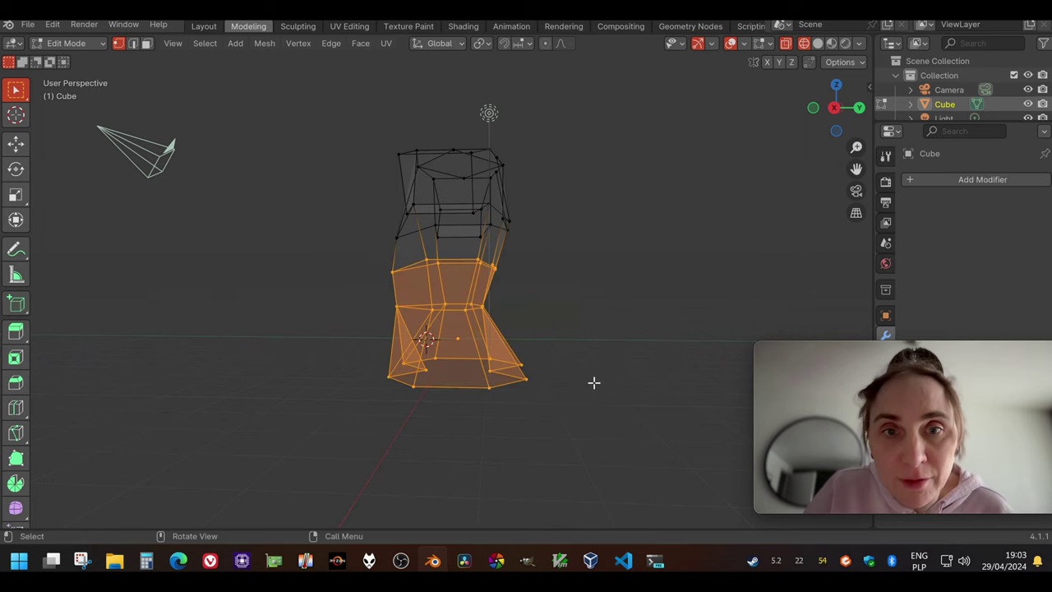
{"action": "left_click", "coordinate": [16, 143]}
{"action": "left_click_drag", "start_coordinate": [458, 259], "coordinate": [599, 284]}
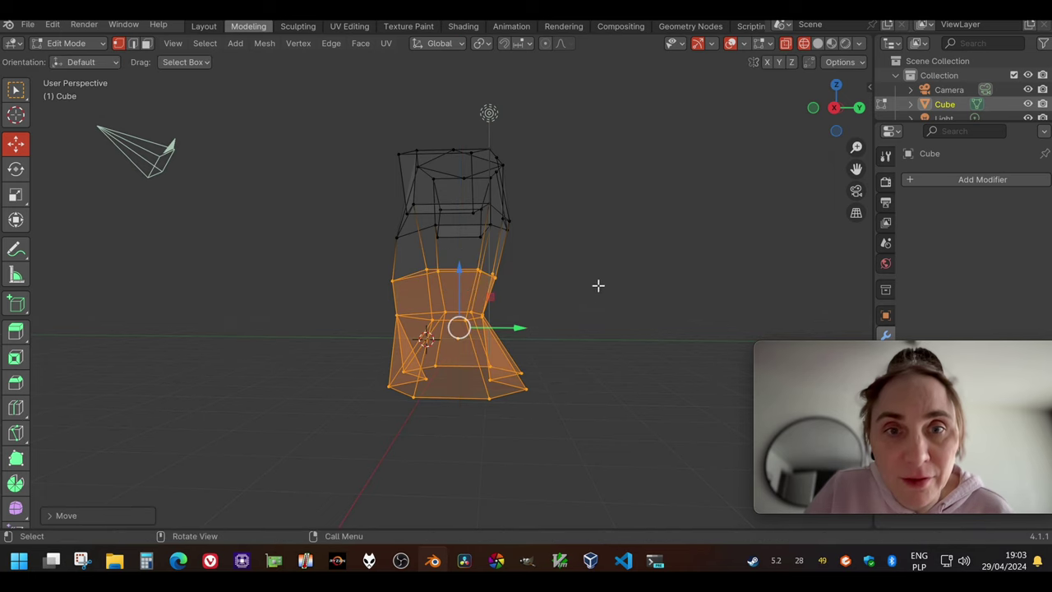
{"action": "left_click", "coordinate": [599, 284]}
{"action": "mouse_move", "coordinate": [428, 267]}
{"action": "middle_mouse_down"}
{"action": "mouse_move", "coordinate": [416, 265]}
{"action": "mouse_move", "coordinate": [474, 267]}
{"action": "mouse_move", "coordinate": [452, 231]}
{"action": "mouse_move", "coordinate": [457, 215]}
{"action": "mouse_move", "coordinate": [430, 254]}
{"action": "mouse_move", "coordinate": [421, 249]}
{"action": "middle_mouse_up"}
Move the right-side vertices along Y
{"action": "left_click_drag", "start_coordinate": [420, 249], "coordinate": [358, 333]}
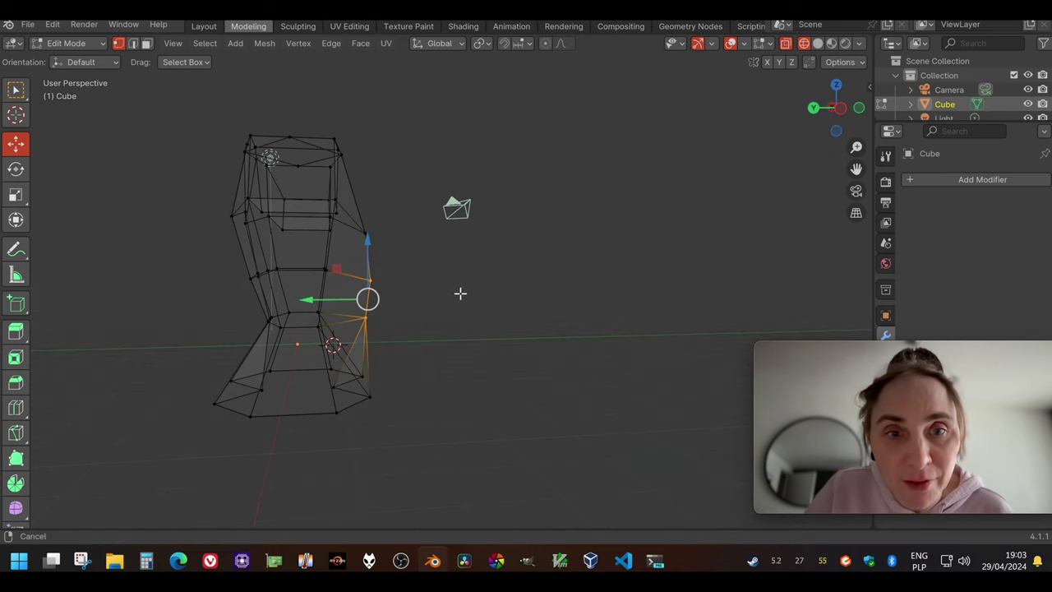
{"action": "middle_click_drag", "start_coordinate": [460, 293], "coordinate": [403, 293]}
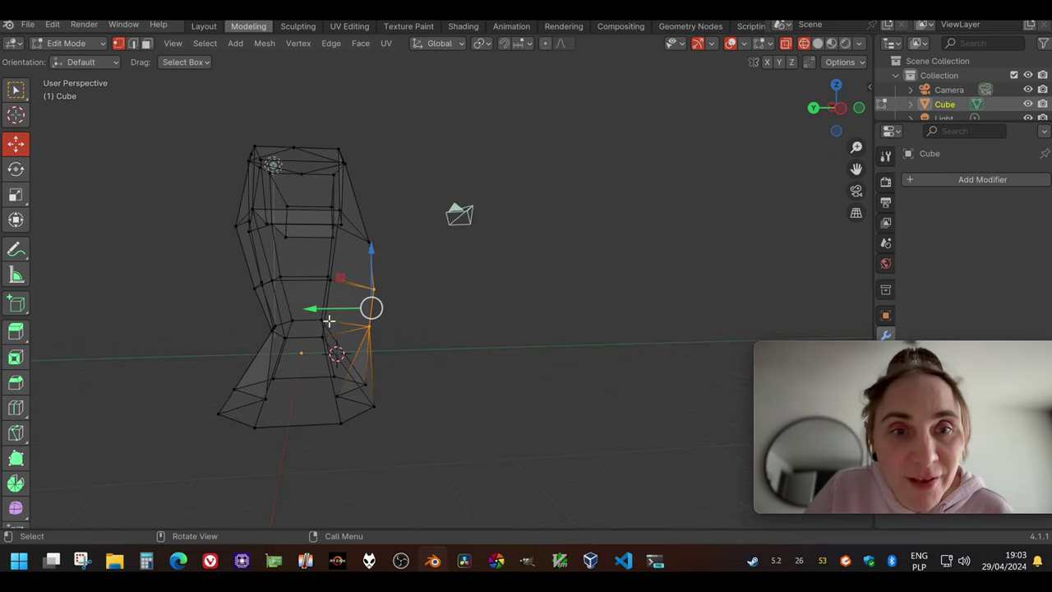
{"action": "left_click_drag", "start_coordinate": [315, 311], "coordinate": [290, 330]}
{"action": "left_click", "coordinate": [479, 308]}
Select a full torso edge loop with the Scale tool active
{"action": "left_click", "coordinate": [356, 296], "text": "alt"}
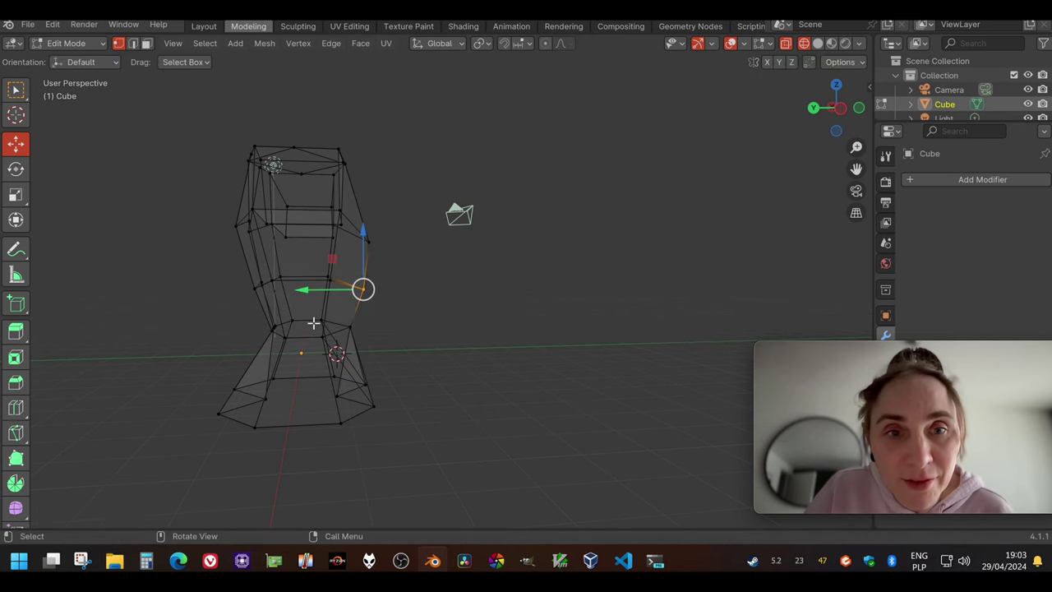
{"action": "key", "text": "w"}
{"action": "middle_click_drag", "start_coordinate": [312, 324], "coordinate": [171, 220]}
{"action": "left_click", "coordinate": [16, 194]}
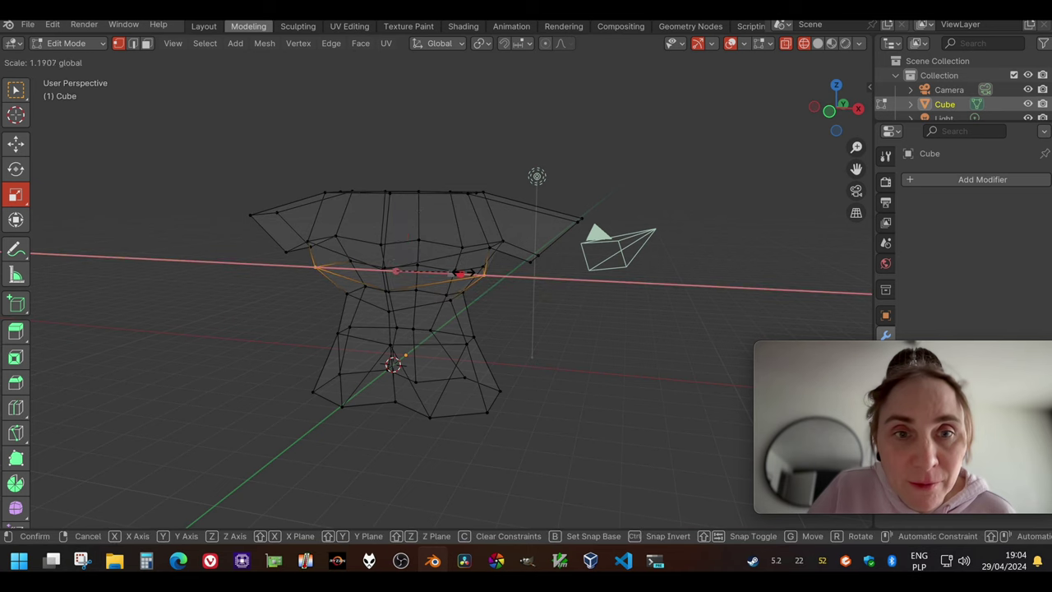
Knife-cut across the lower front leg face
{"action": "key", "text": "alt+z"}
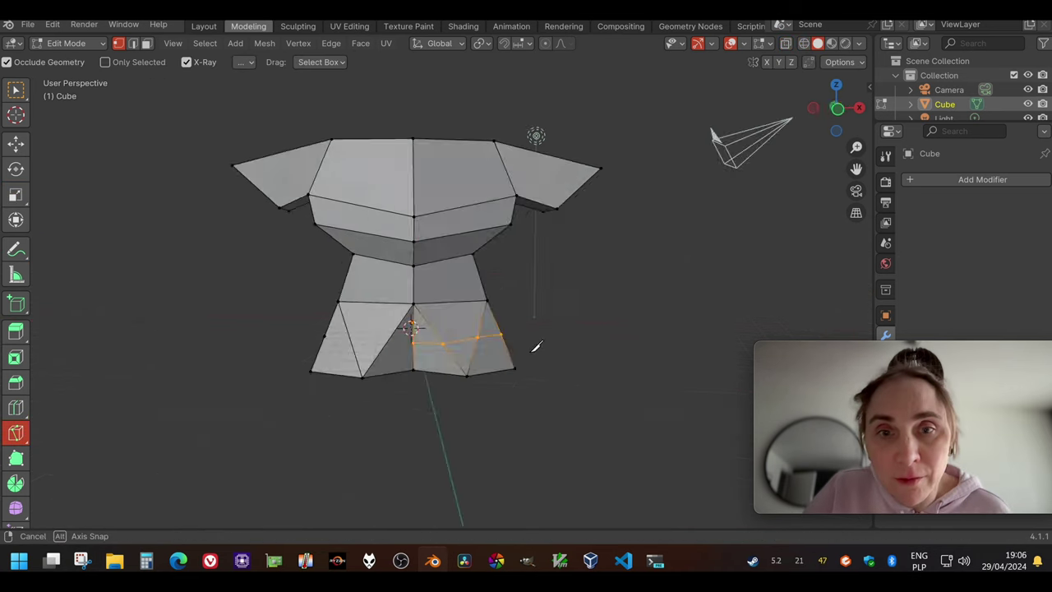
{"action": "middle_click_drag", "start_coordinate": [537, 347], "coordinate": [585, 352]}
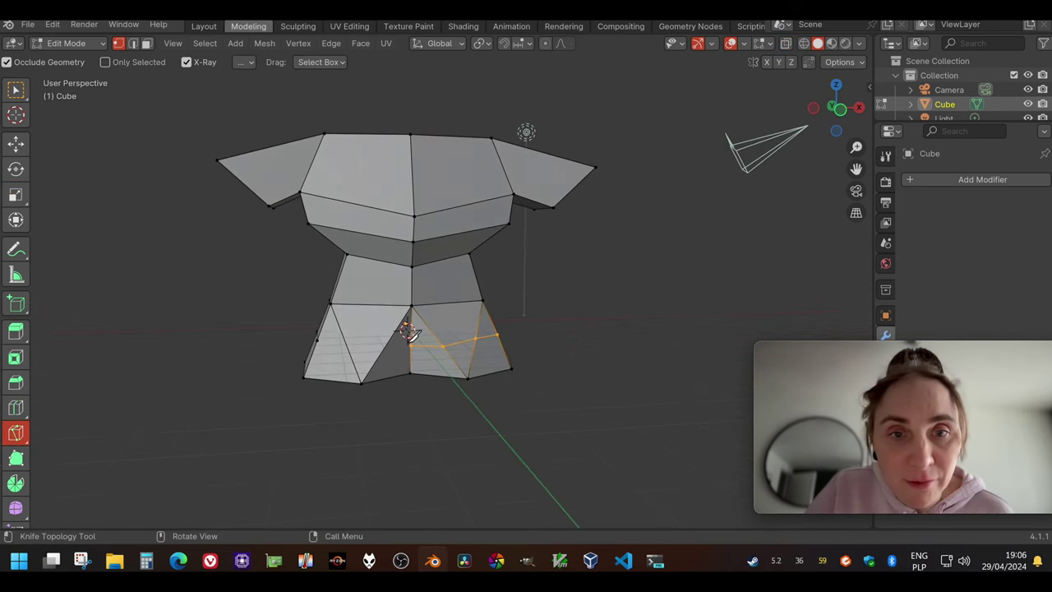
{"action": "left_click", "coordinate": [409, 343]}
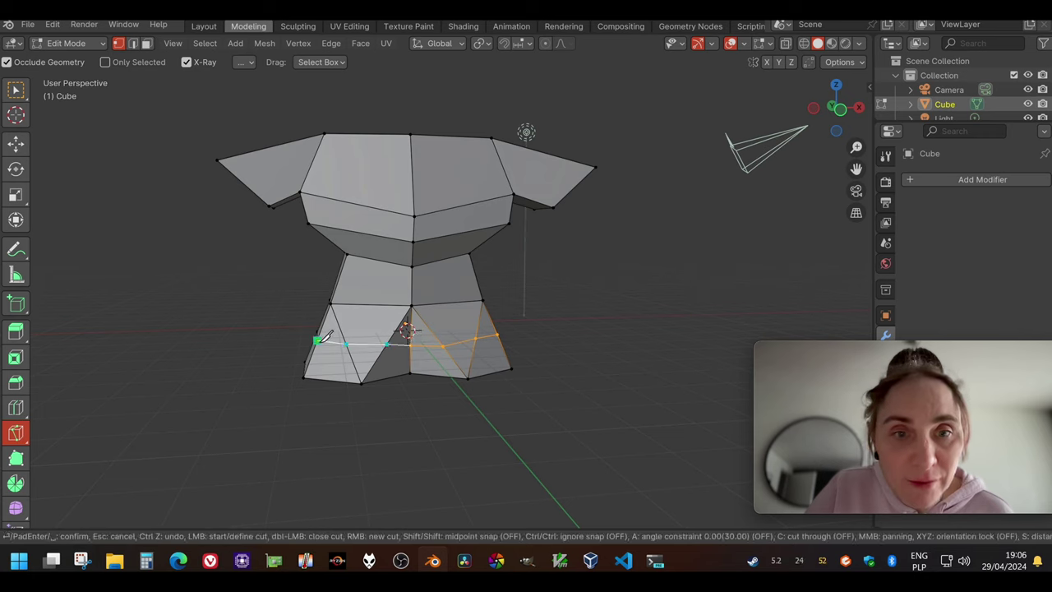
{"action": "key", "text": "Return"}
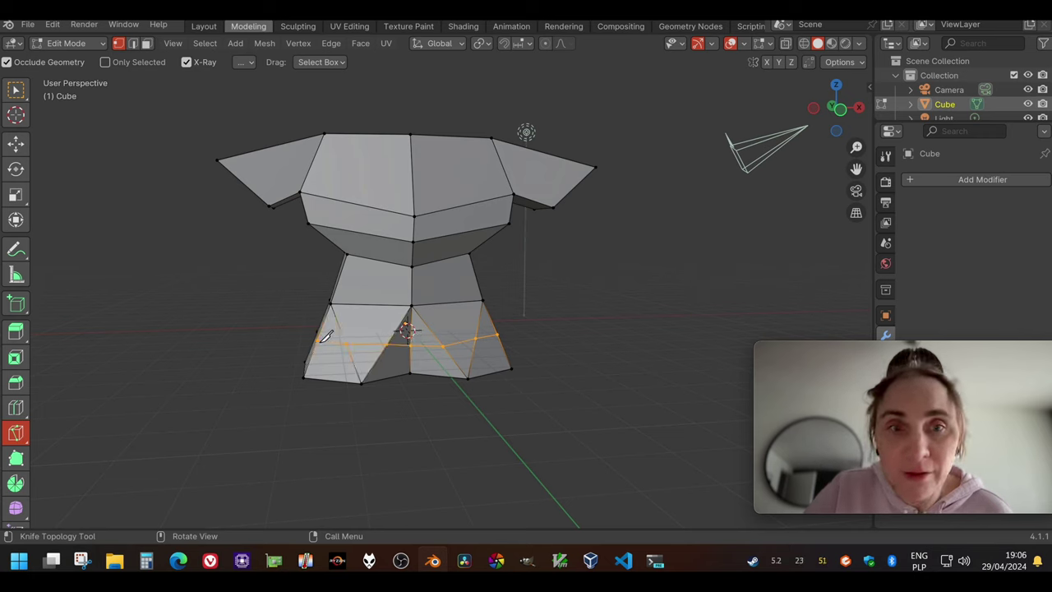
Inspect the new cut from several angles and select an edge near the leg opening
{"action": "left_click", "coordinate": [14, 90]}
{"action": "middle_click_drag", "start_coordinate": [304, 286], "coordinate": [394, 314]}
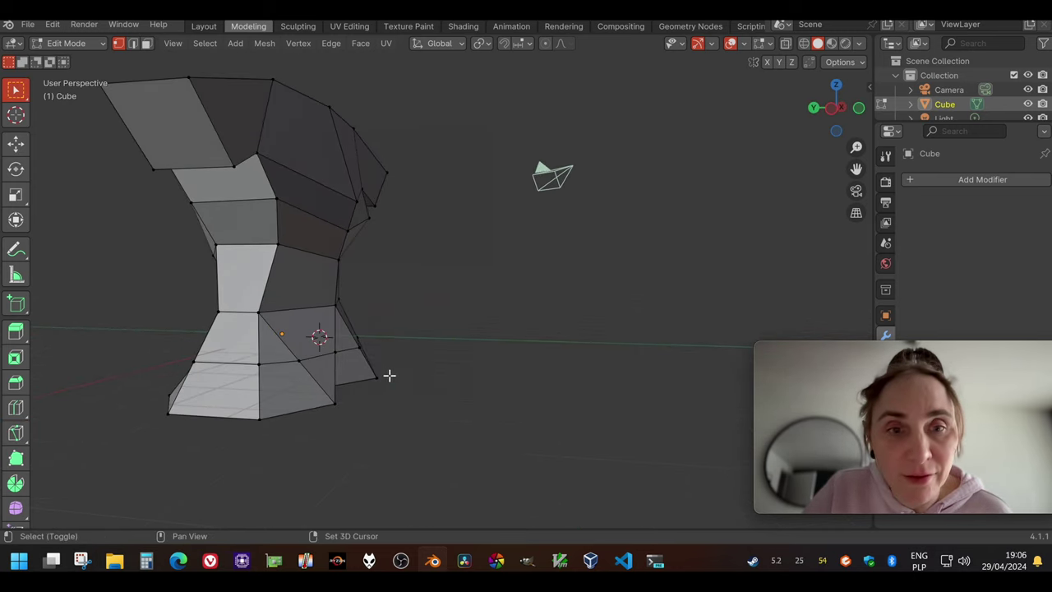
{"action": "middle_click_drag", "start_coordinate": [388, 375], "coordinate": [263, 319]}
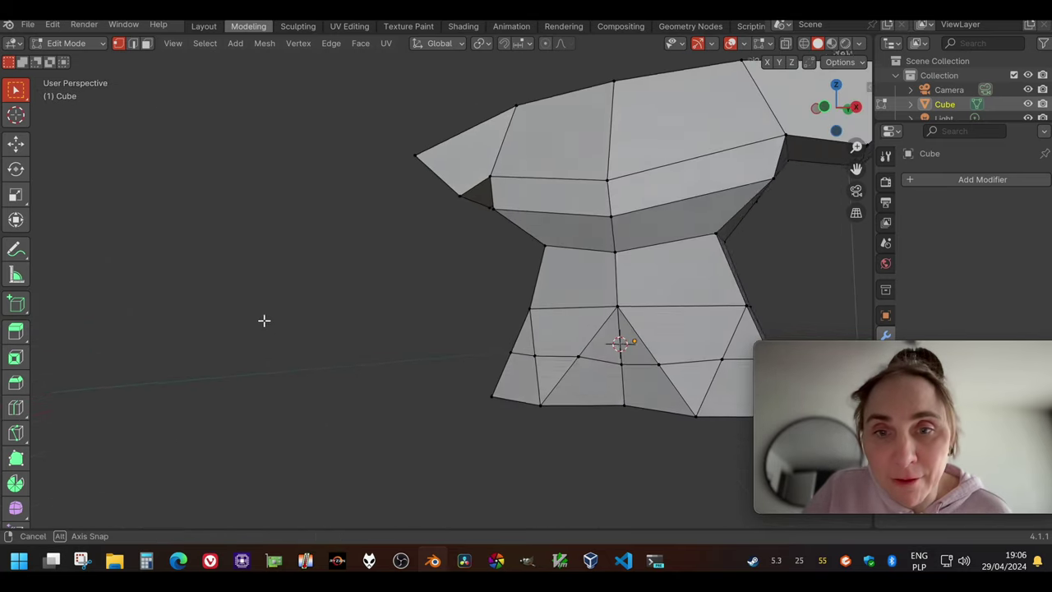
{"action": "middle_click_drag", "start_coordinate": [646, 325], "coordinate": [571, 372]}
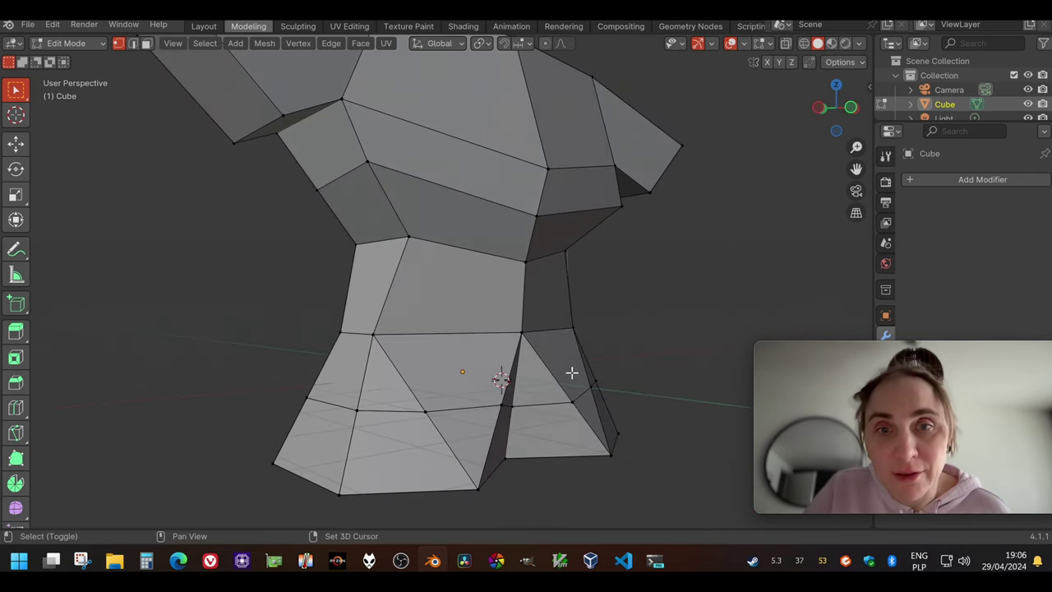
{"action": "scroll", "coordinate": [527, 356], "scroll_direction": "up", "scroll_amount": 2}
{"action": "scroll", "coordinate": [526, 355], "scroll_direction": "down", "scroll_amount": 5}
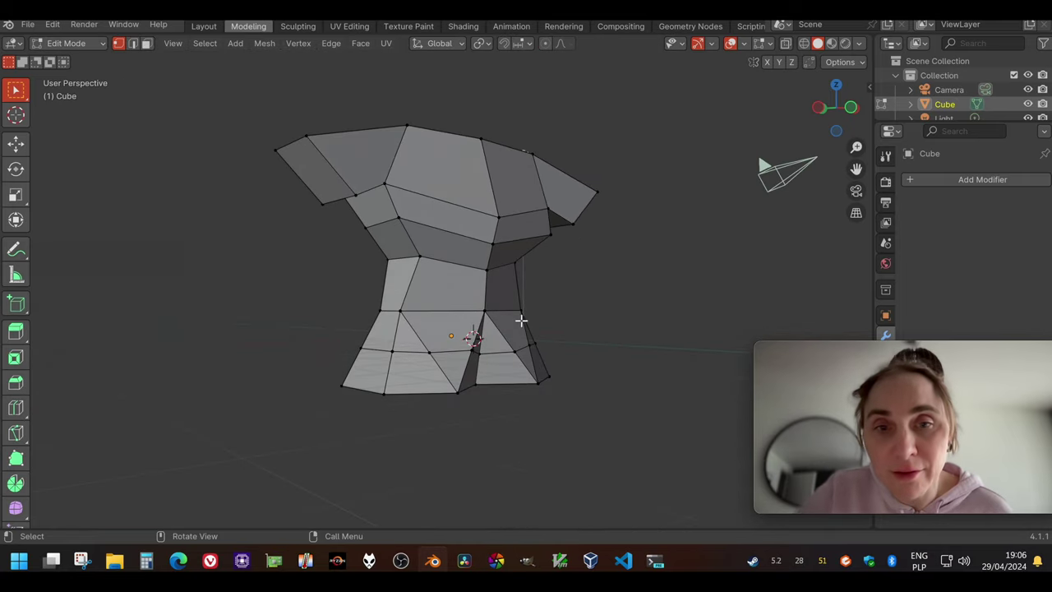
{"action": "scroll", "coordinate": [512, 335], "scroll_direction": "up", "scroll_amount": 1}
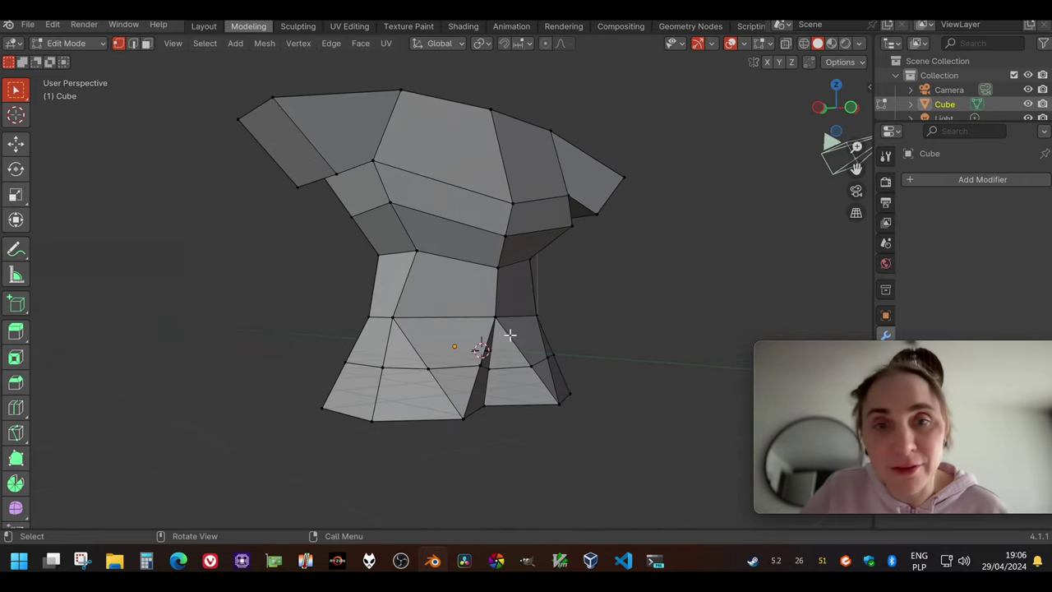
{"action": "left_click", "coordinate": [473, 358]}
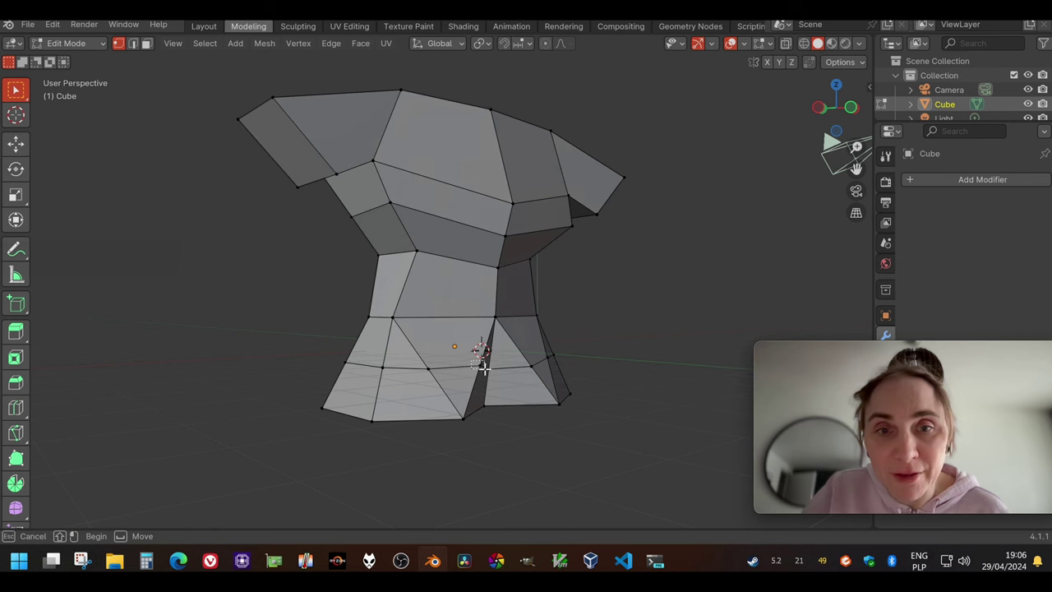
Knife-cut a new edge from below the chest band up to the upper chest edge
{"action": "middle_click_drag", "start_coordinate": [321, 288], "coordinate": [491, 273]}
{"action": "key", "text": "shift+space"}
{"action": "key", "text": "k"}
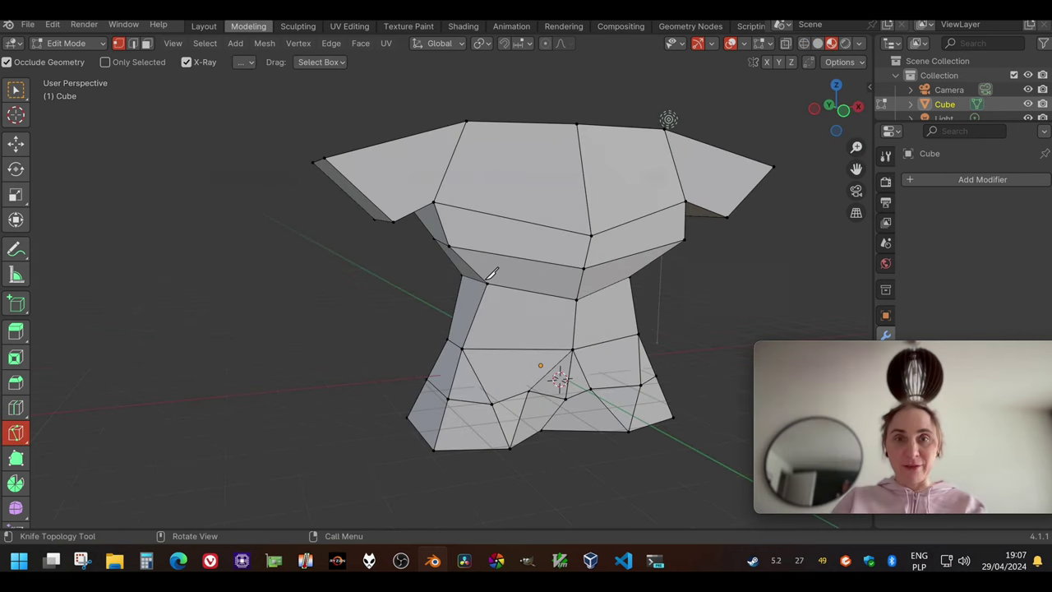
{"action": "left_click", "coordinate": [488, 282]}
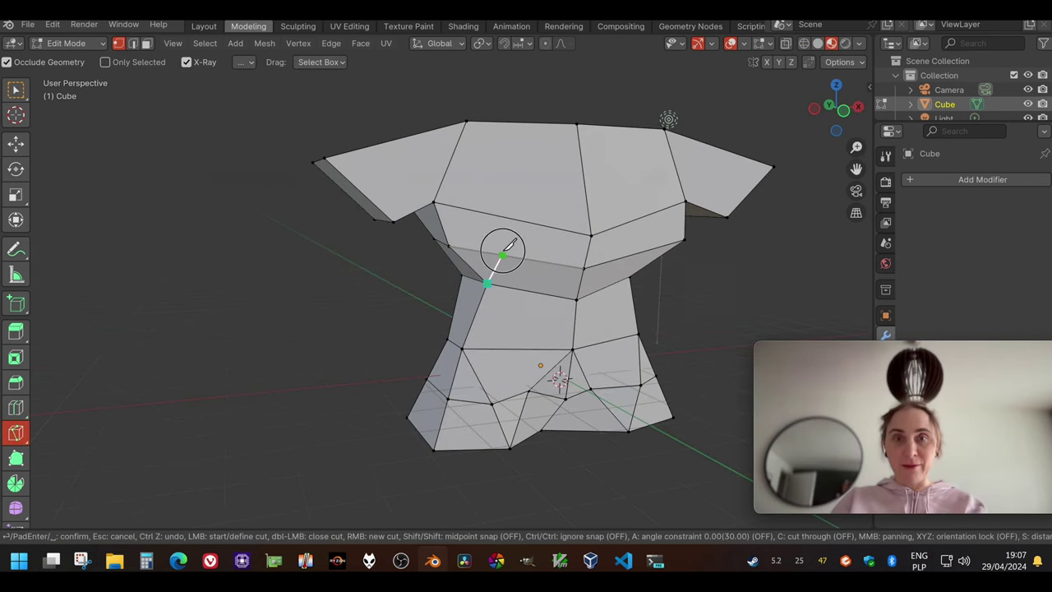
{"action": "left_click", "coordinate": [506, 216]}
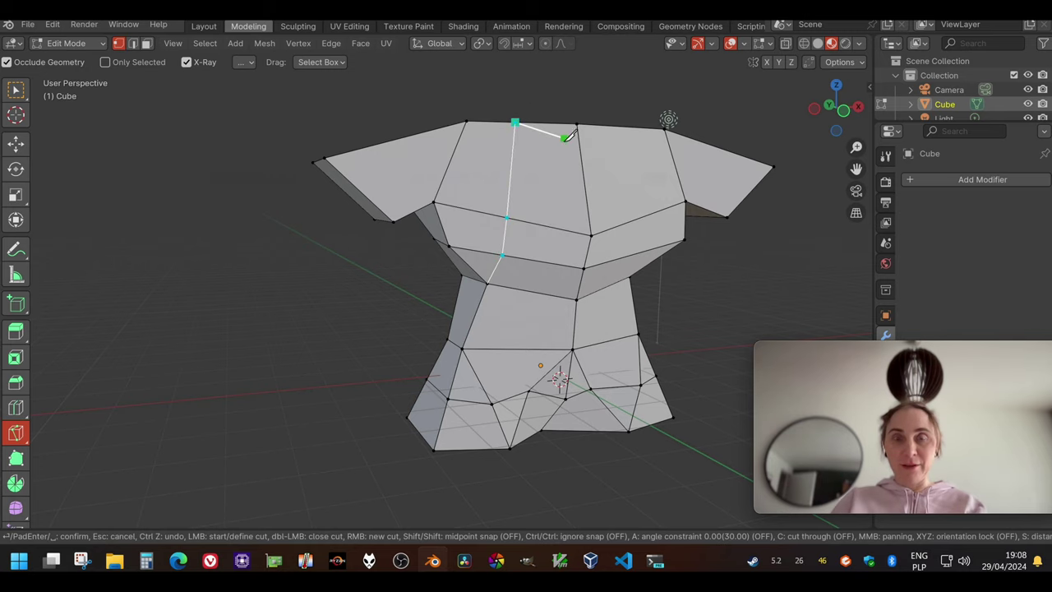
{"action": "middle_click_drag", "start_coordinate": [569, 136], "coordinate": [566, 230]}
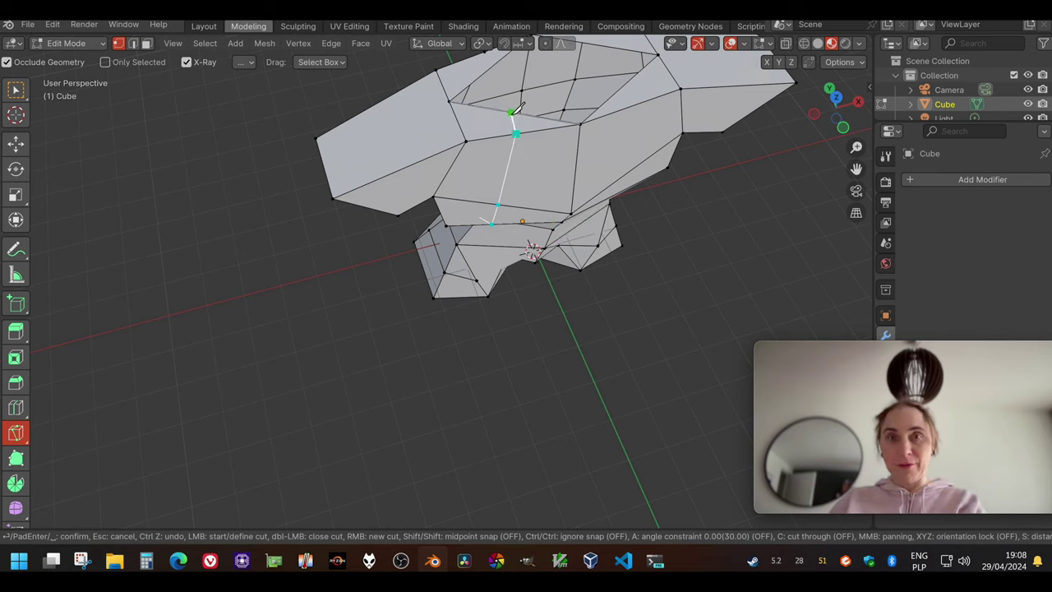
{"action": "key", "text": "Return"}
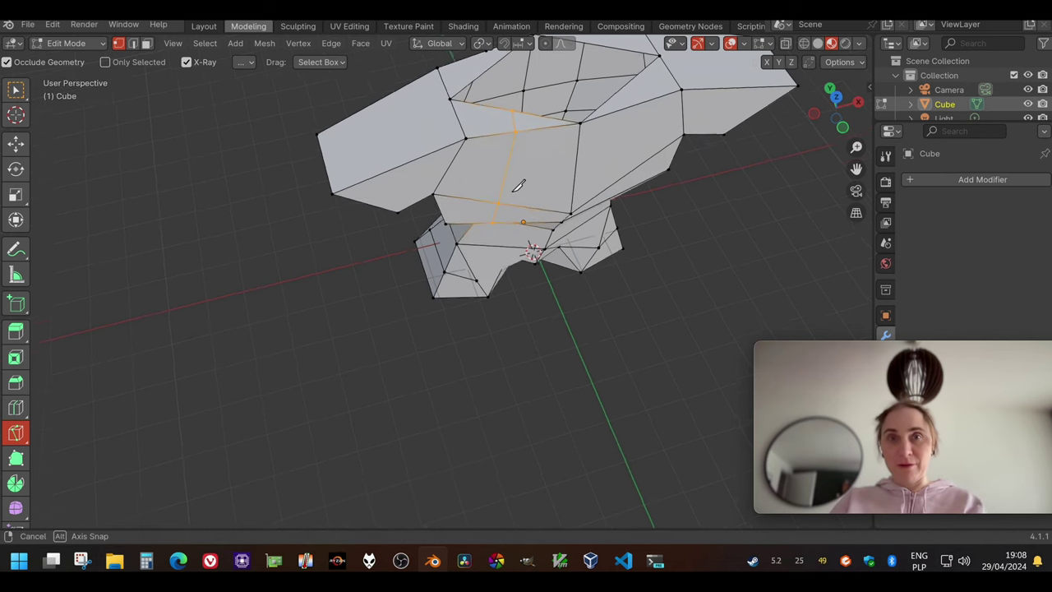
Start another knife cut on the right chest and orbit to check it
{"action": "middle_click_drag", "start_coordinate": [534, 158], "coordinate": [511, 120]}
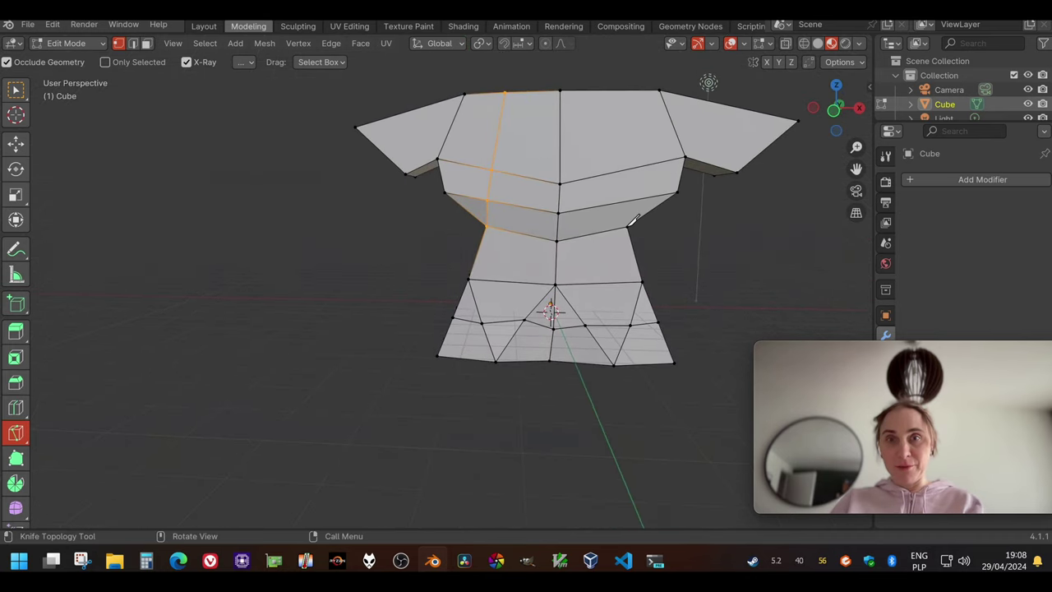
{"action": "left_click", "coordinate": [629, 223]}
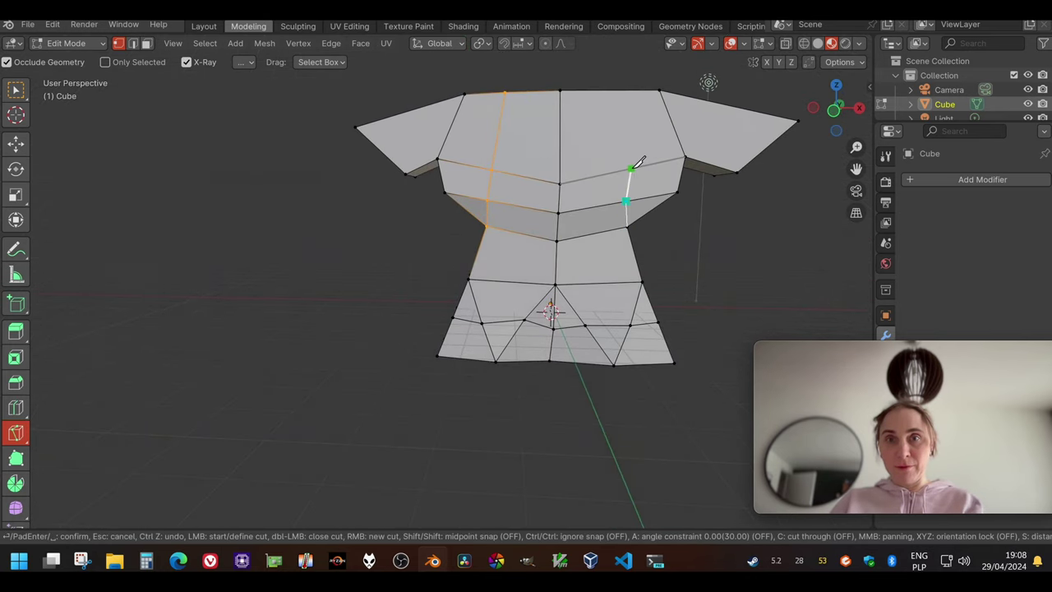
{"action": "middle_click_drag", "start_coordinate": [624, 118], "coordinate": [635, 78]}
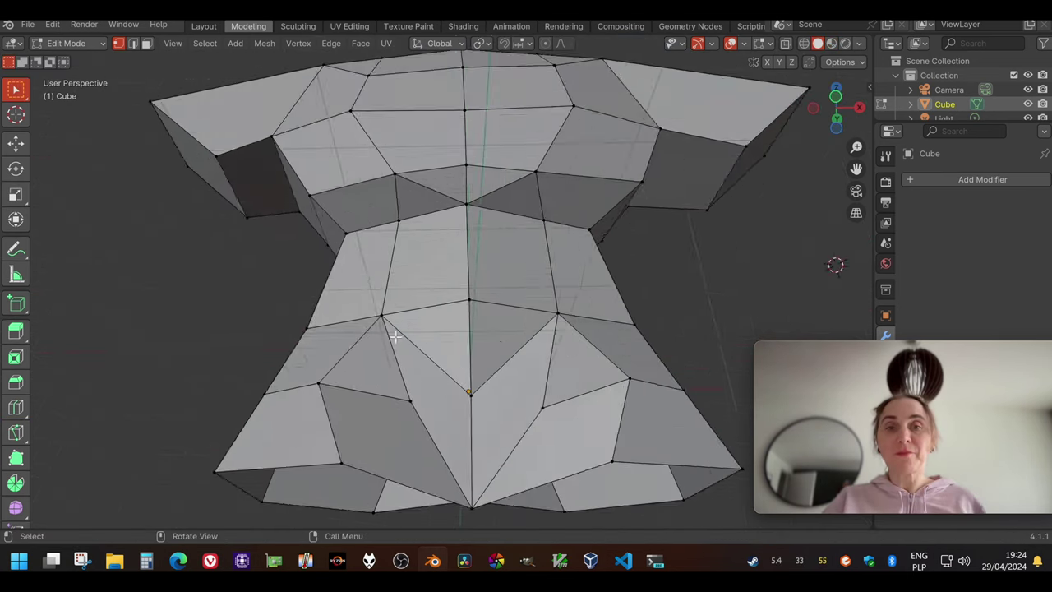
{"action": "scroll", "coordinate": [396, 336], "scroll_direction": "down", "scroll_amount": 5}
{"action": "middle_click_drag", "start_coordinate": [474, 286], "coordinate": [502, 402]}
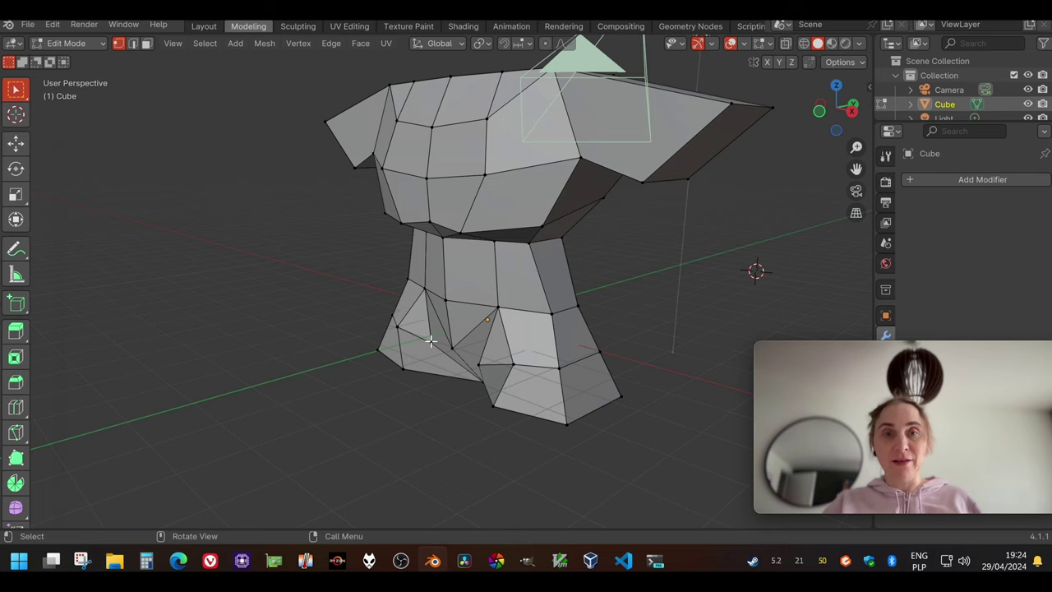
View the underside between the legs and place the first knife point near the crotch
{"action": "middle_click_drag", "start_coordinate": [507, 395], "coordinate": [401, 310]}
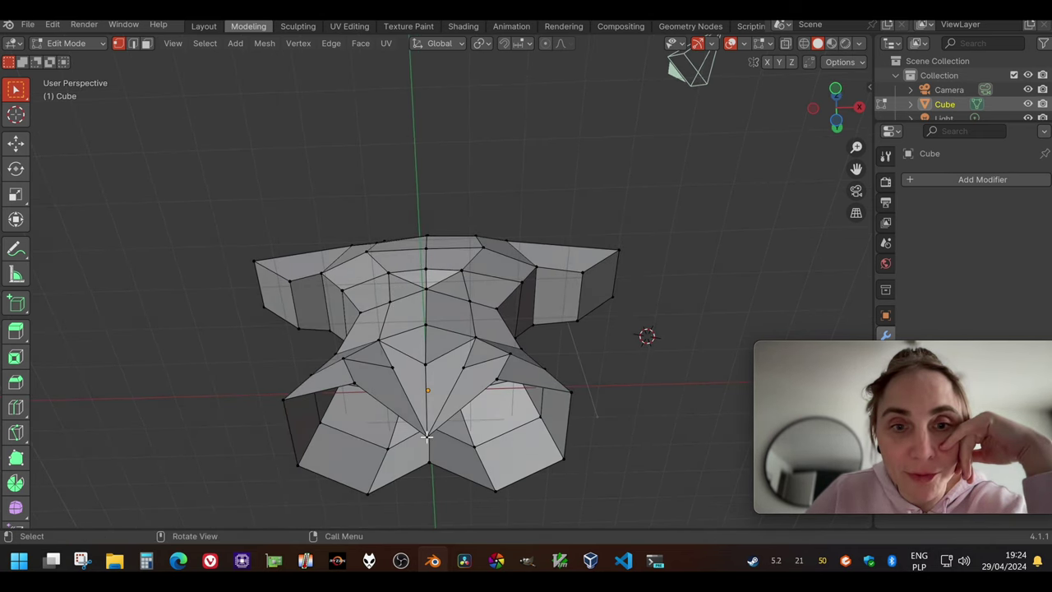
{"action": "mouse_move", "coordinate": [418, 454]}
{"action": "middle_mouse_down"}
{"action": "mouse_move", "coordinate": [401, 477]}
{"action": "mouse_move", "coordinate": [414, 493]}
{"action": "mouse_move", "coordinate": [410, 443]}
{"action": "middle_mouse_up"}
{"action": "scroll", "coordinate": [378, 453], "scroll_direction": "up", "scroll_amount": 3}
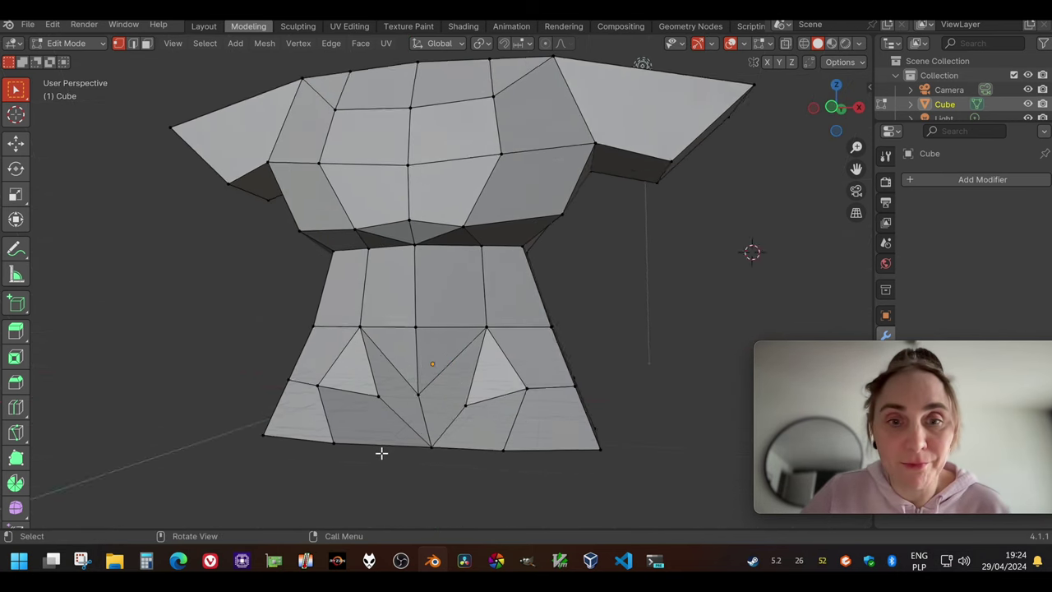
{"action": "middle_click_drag", "start_coordinate": [404, 355], "coordinate": [386, 329]}
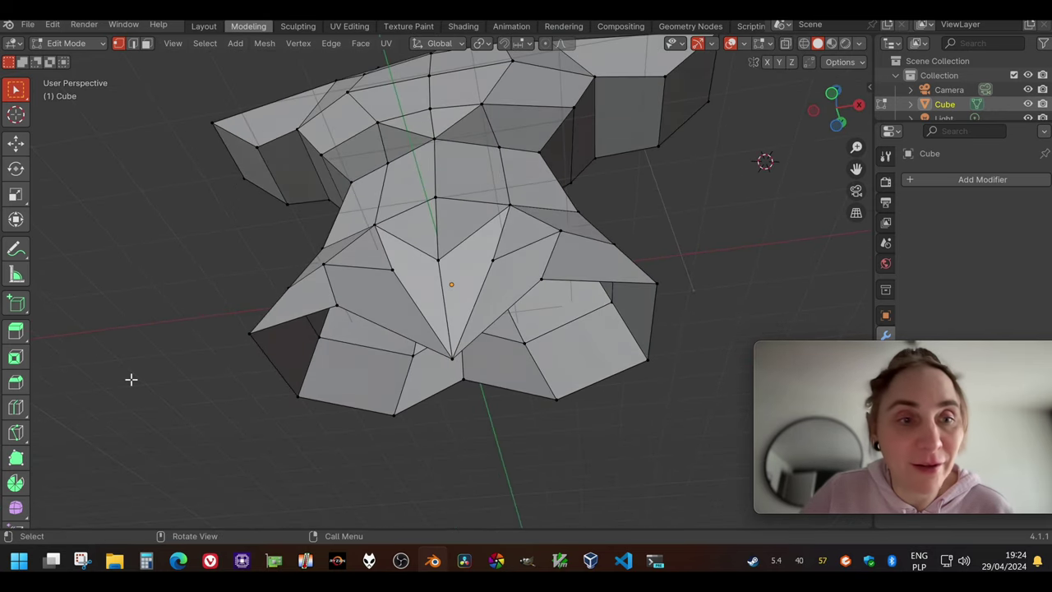
{"action": "left_click", "coordinate": [16, 433]}
{"action": "left_click", "coordinate": [402, 334]}
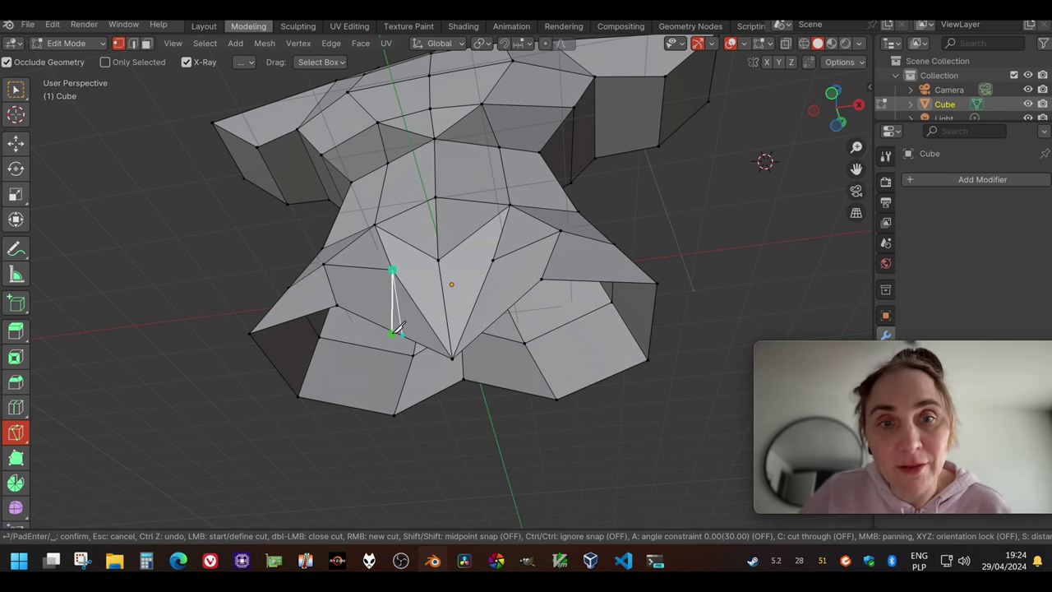
Confirm the first crotch knife cut and make a second cut at the crotch
{"action": "key", "text": "Return"}
{"action": "middle_click_drag", "start_coordinate": [397, 327], "coordinate": [424, 413]}
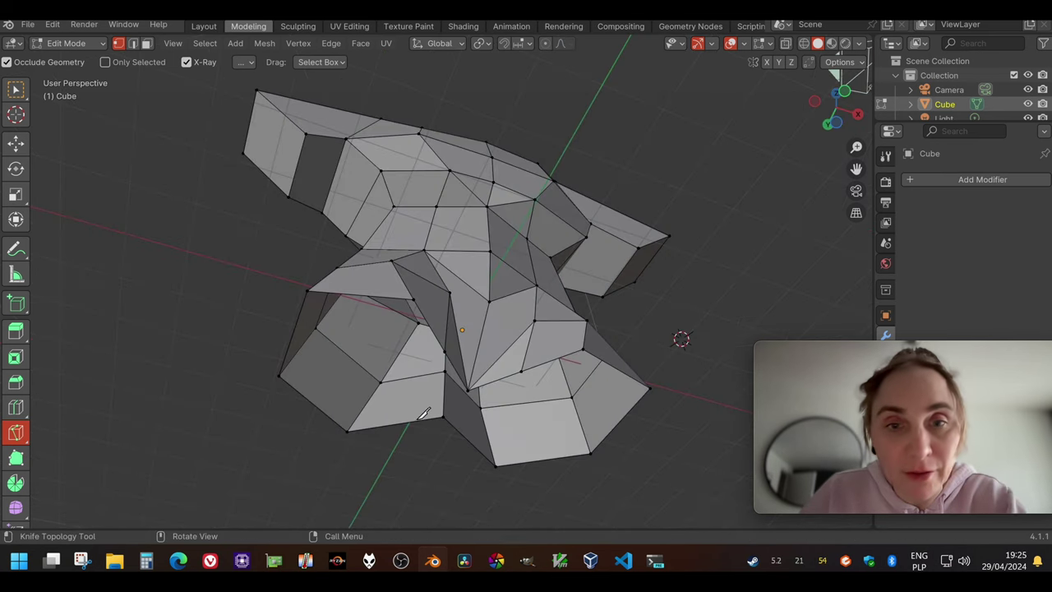
{"action": "left_click", "coordinate": [445, 371]}
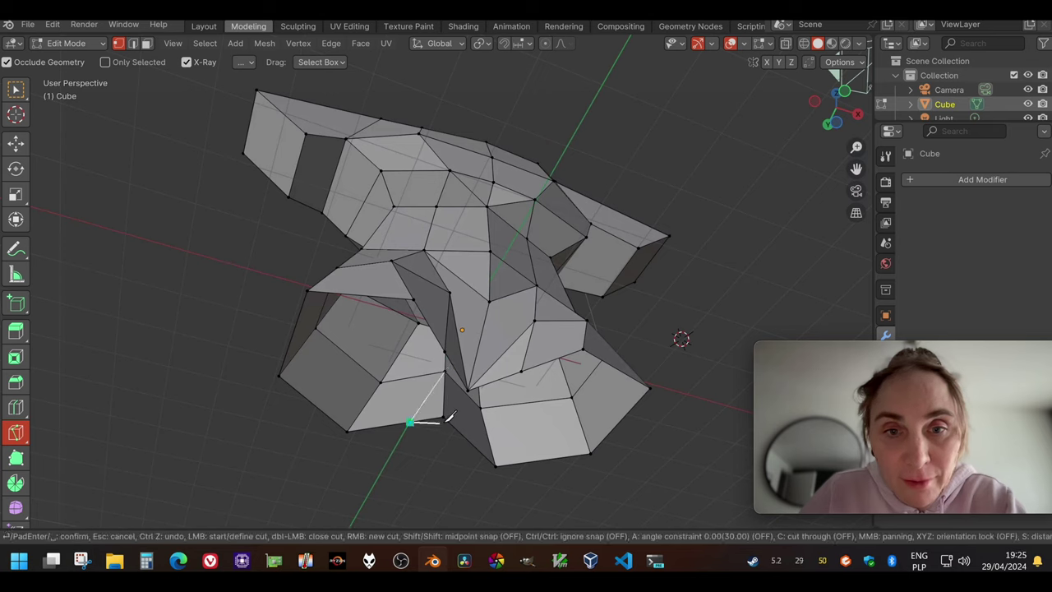
{"action": "key", "text": "Return"}
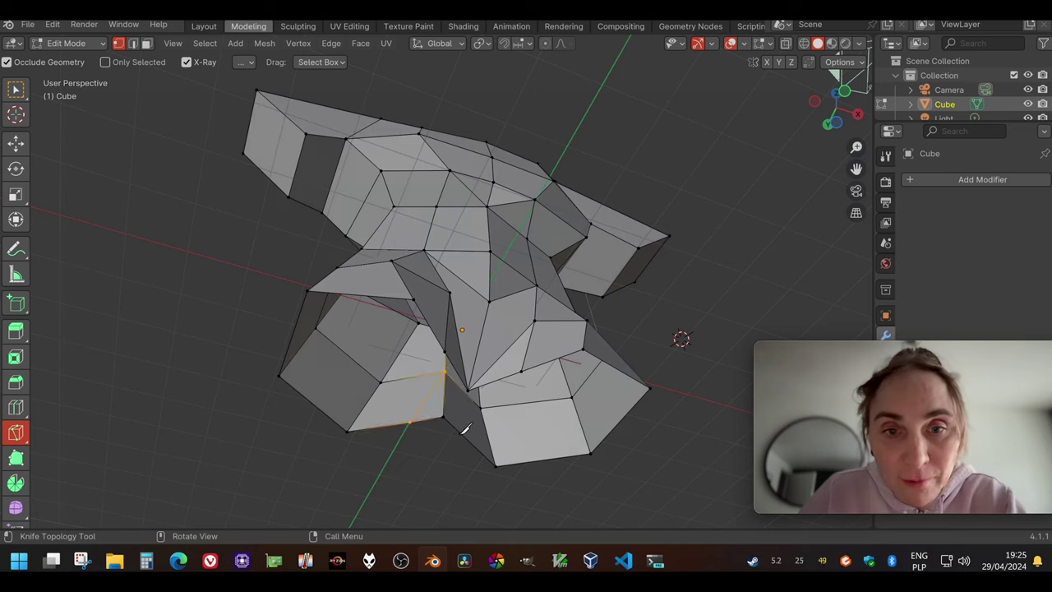
Cut from the leg-opening edge to the crotch vertex, then return to Select Box
{"action": "left_click", "coordinate": [457, 428]}
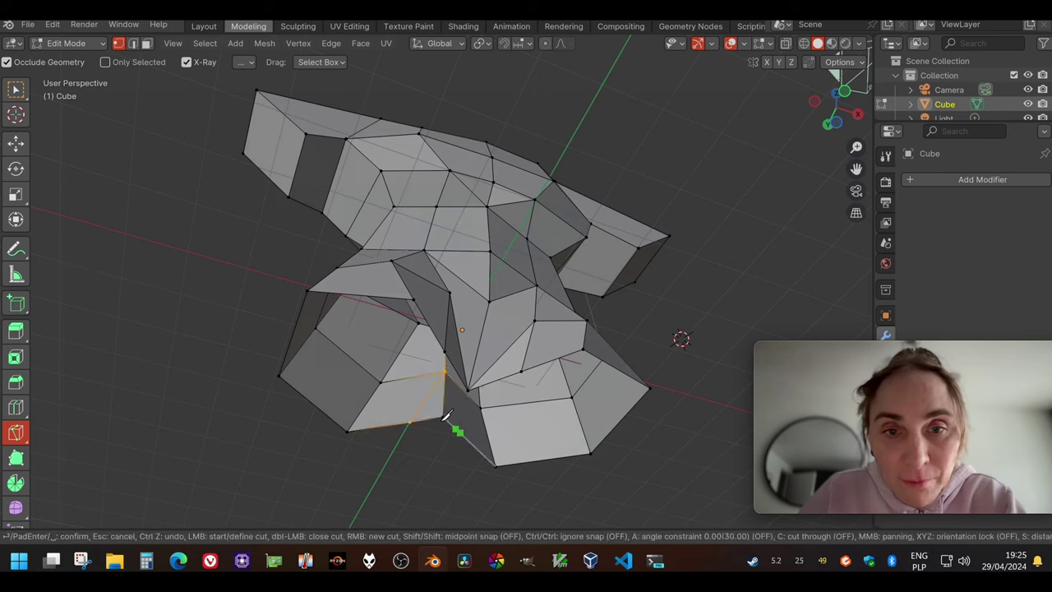
{"action": "left_click", "coordinate": [447, 370]}
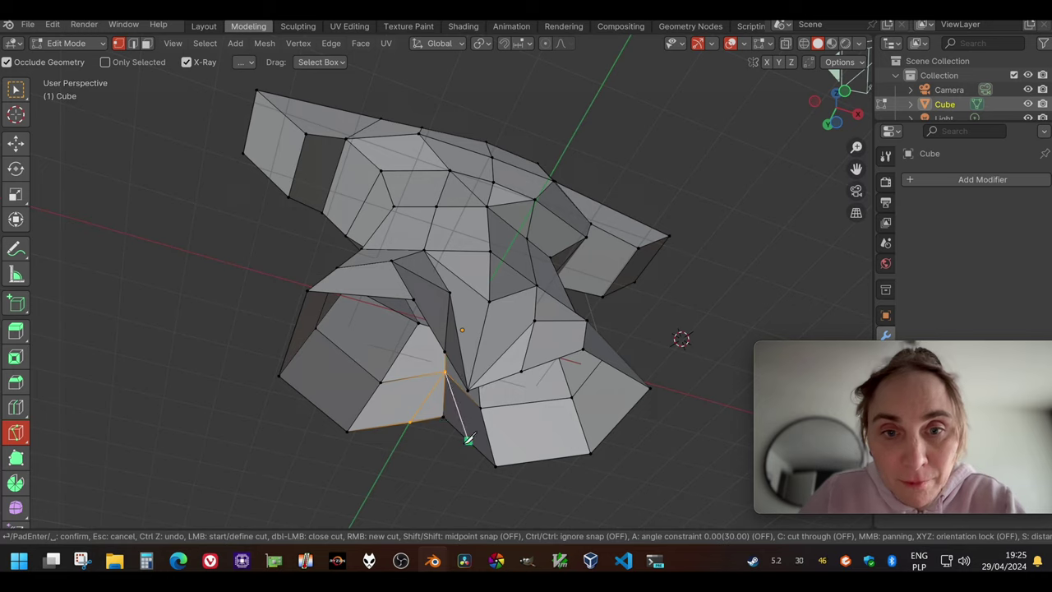
{"action": "key", "text": "Return"}
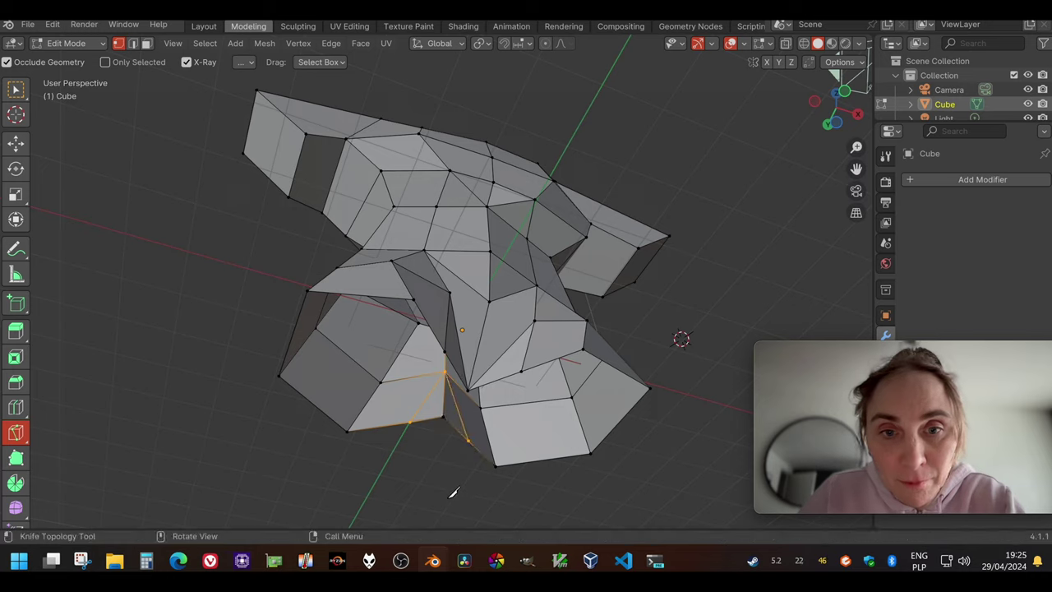
{"action": "middle_click_drag", "start_coordinate": [452, 488], "coordinate": [152, 218]}
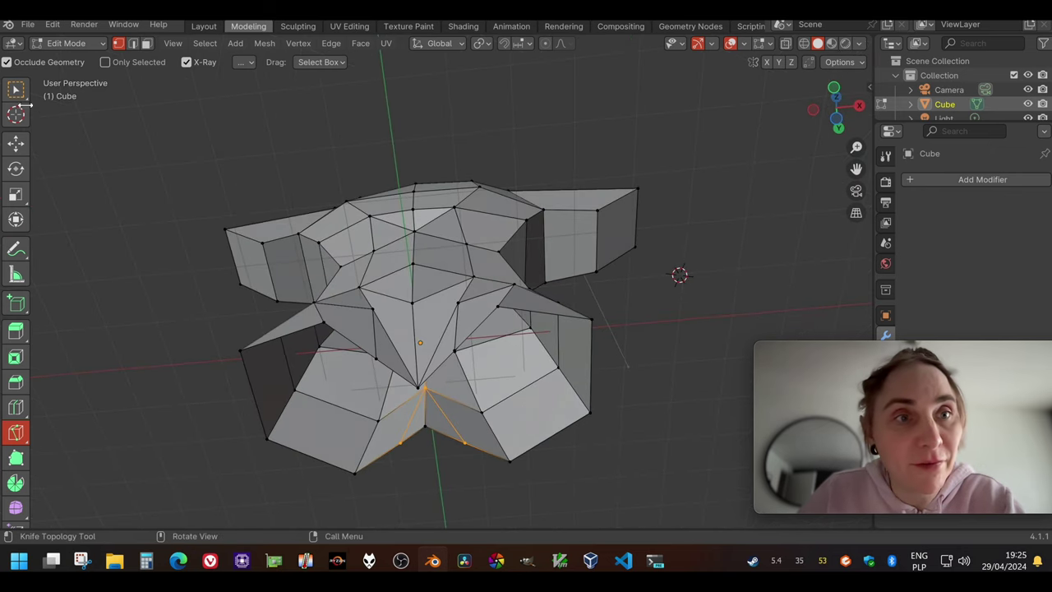
{"action": "left_click", "coordinate": [17, 91]}
{"action": "middle_click_drag", "start_coordinate": [340, 287], "coordinate": [397, 407]}
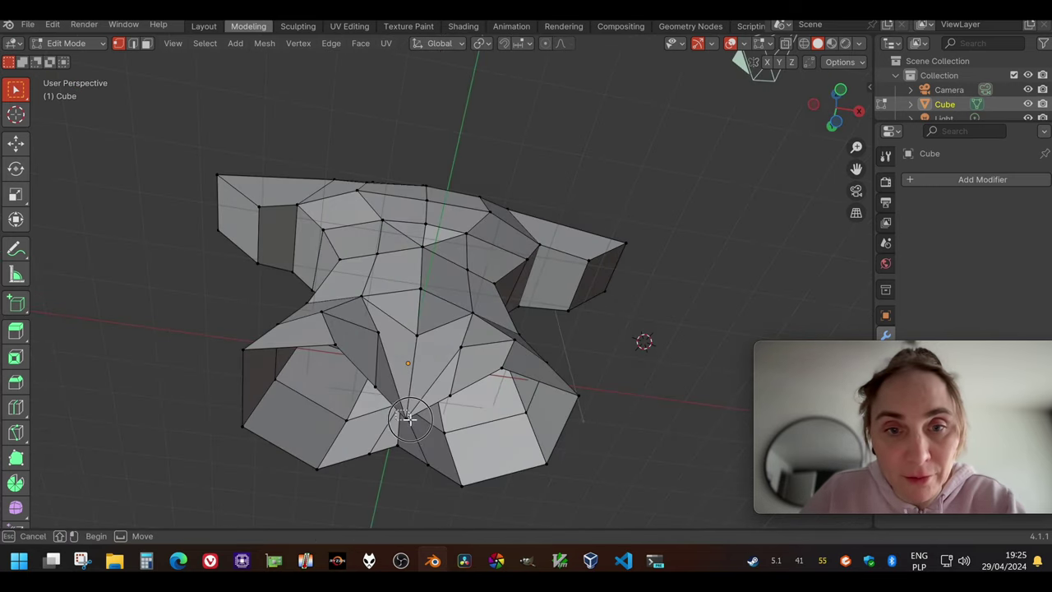
Select the crotch centre vertex and its neighbours and join them with J to simplify the area
{"action": "left_click", "coordinate": [402, 413]}
{"action": "left_click", "coordinate": [396, 447], "text": "shift"}
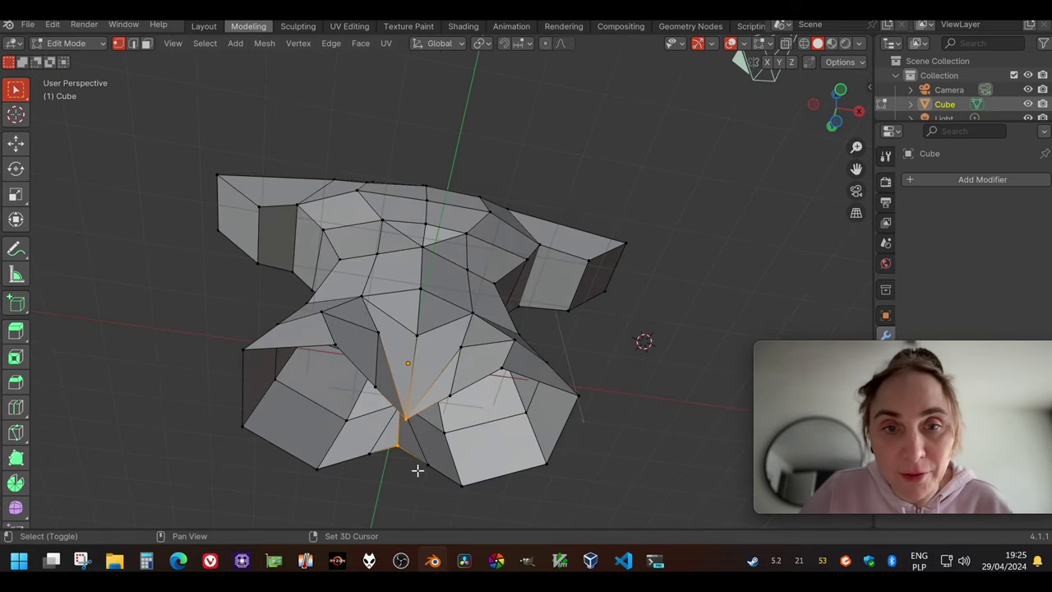
{"action": "left_click", "coordinate": [460, 478], "text": "shift"}
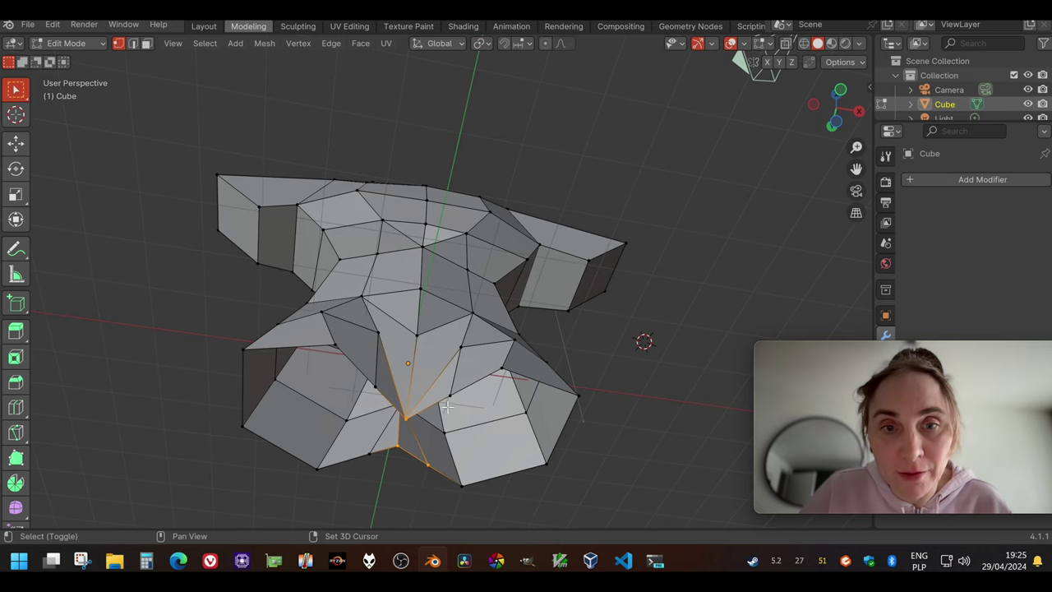
{"action": "key", "text": "c"}
{"action": "middle_click_drag", "start_coordinate": [487, 407], "coordinate": [452, 389]}
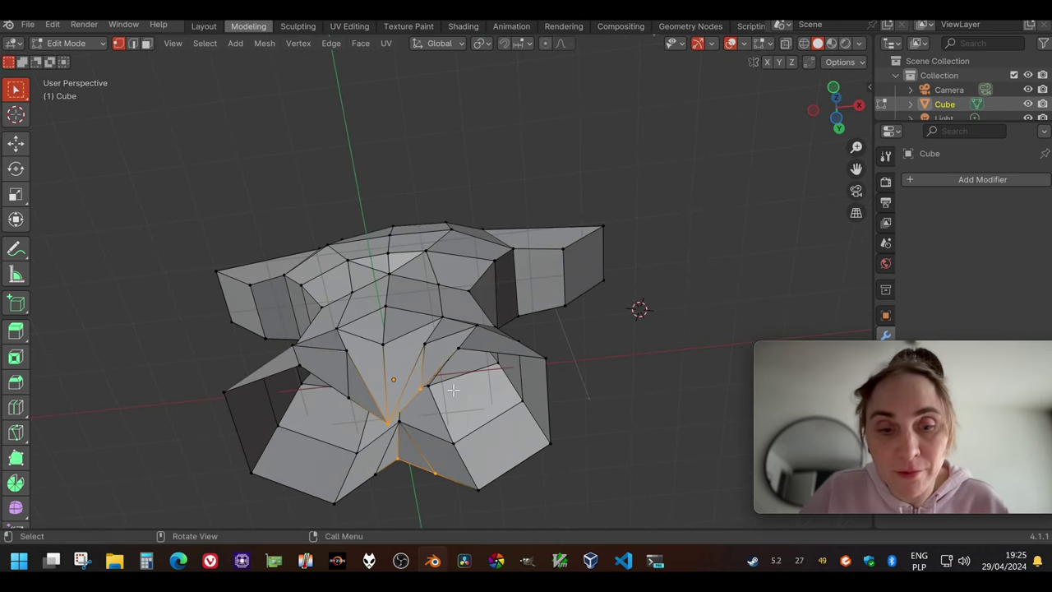
{"action": "middle_click_drag", "start_coordinate": [425, 498], "coordinate": [373, 436]}
{"action": "left_click", "coordinate": [405, 420]}
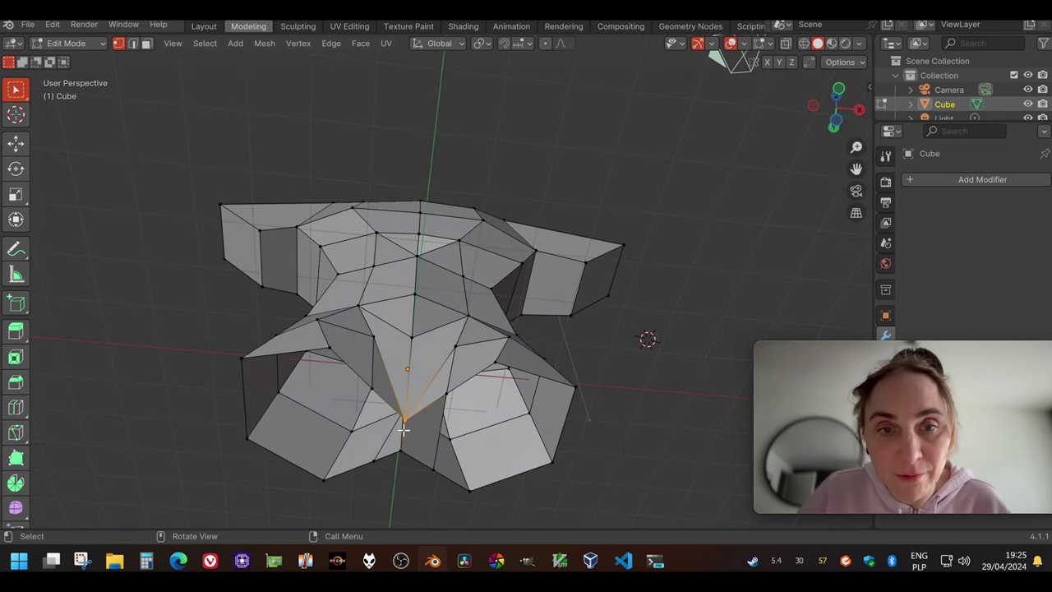
{"action": "left_click", "coordinate": [371, 387], "text": "shift"}
{"action": "left_click", "coordinate": [374, 460], "text": "shift"}
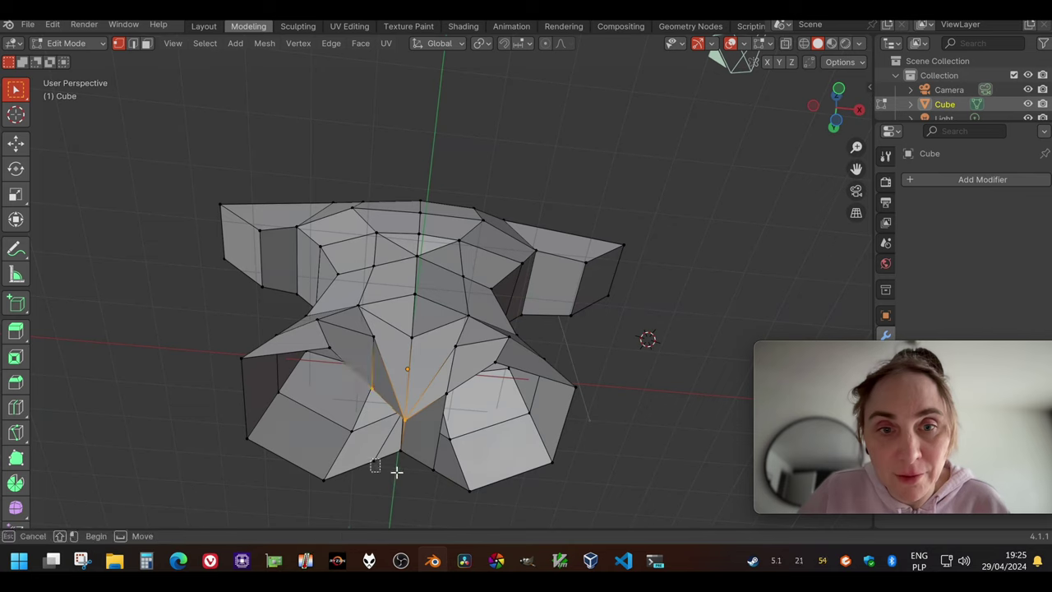
{"action": "left_click", "coordinate": [400, 451], "text": "shift"}
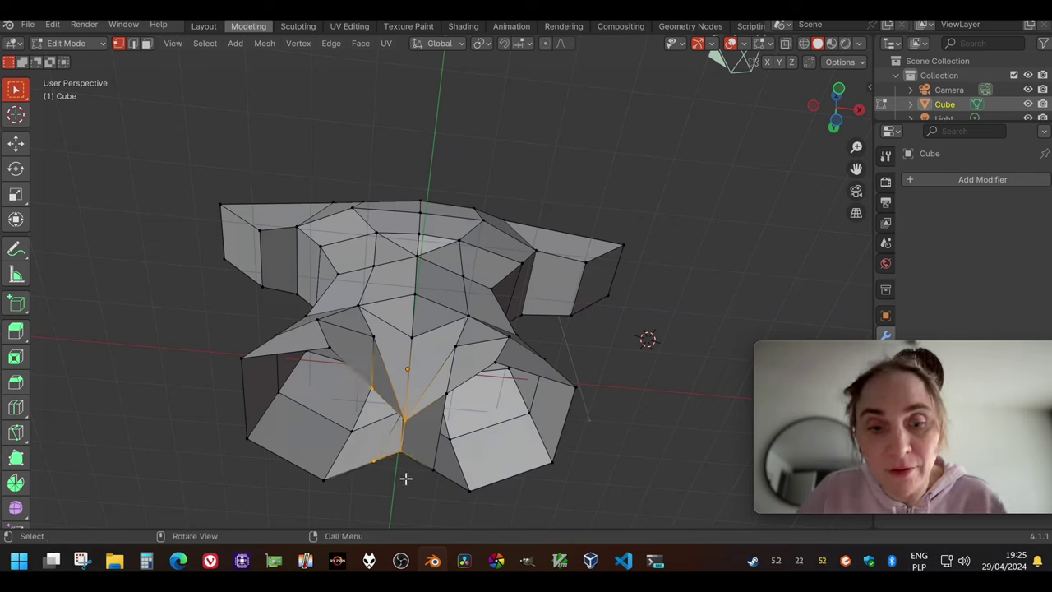
{"action": "key", "text": "j"}
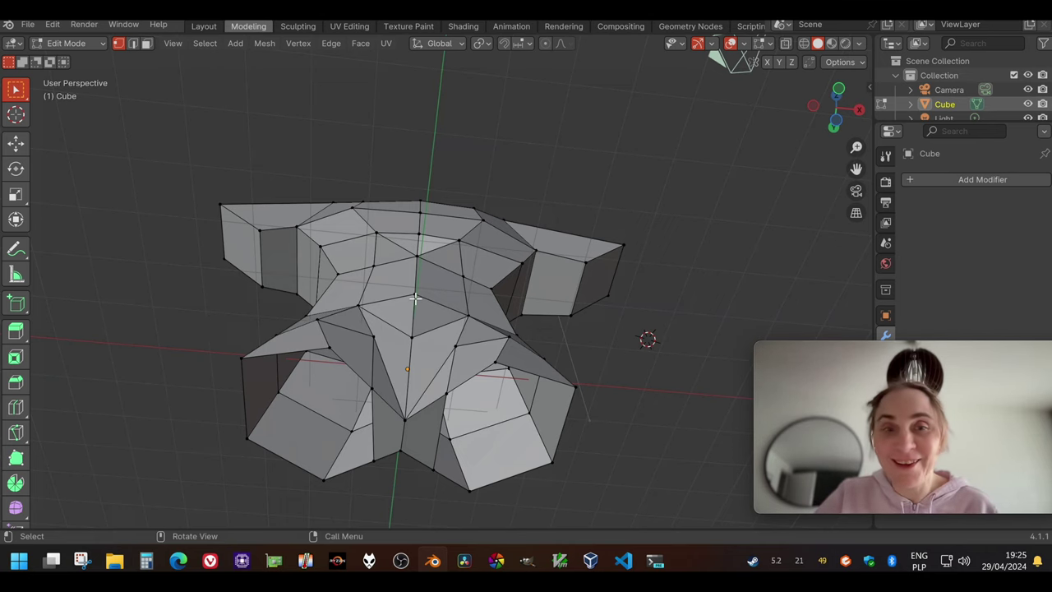
{"action": "middle_click_drag", "start_coordinate": [415, 298], "coordinate": [330, 273]}
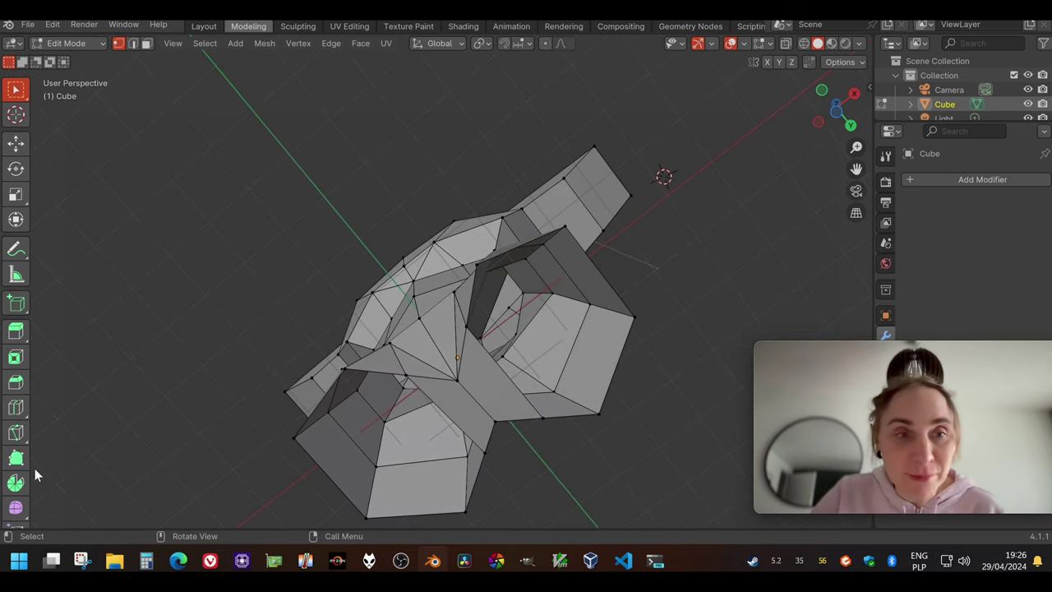
Knife-cut across the inner leg
{"action": "left_click", "coordinate": [16, 432]}
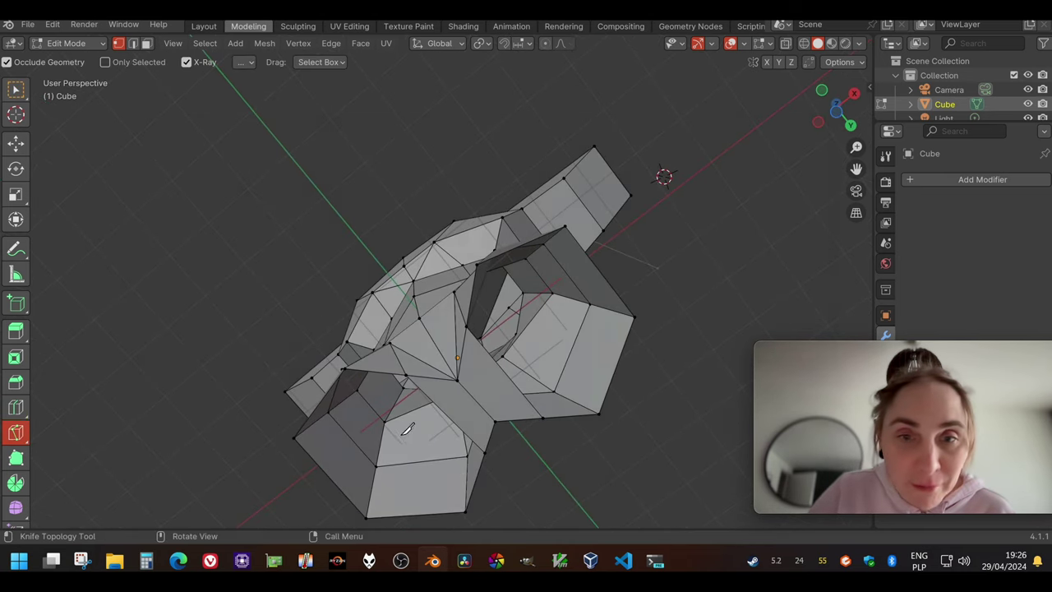
{"action": "left_click", "coordinate": [455, 423]}
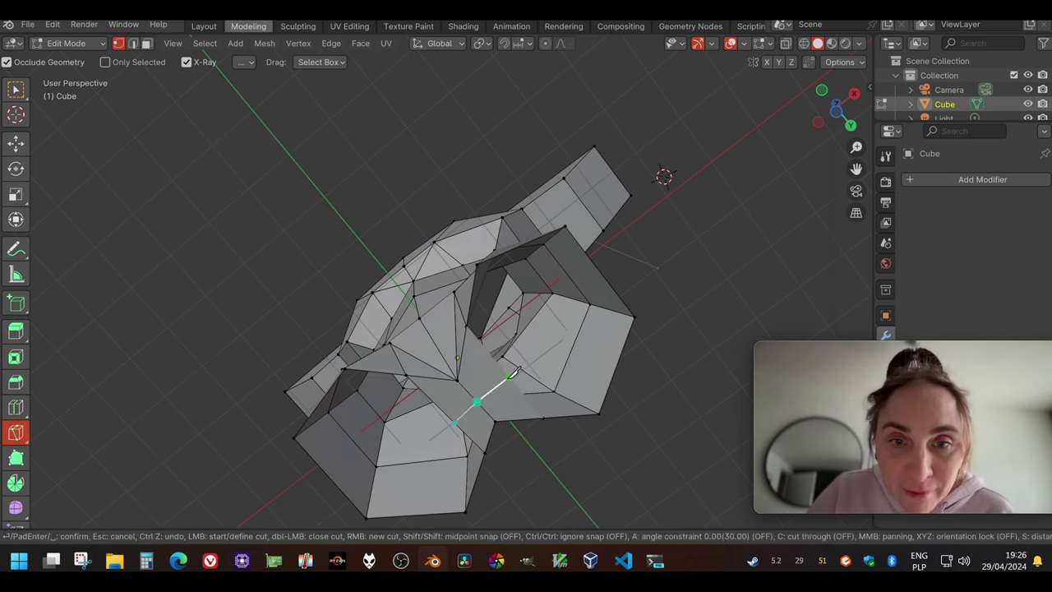
{"action": "key", "text": "Return"}
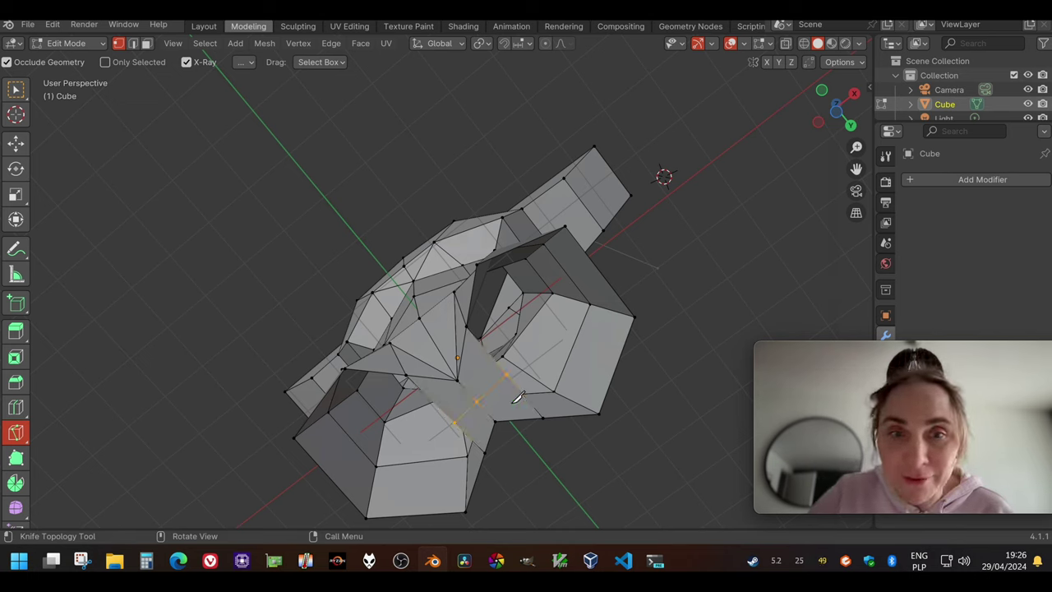
{"action": "middle_click_drag", "start_coordinate": [478, 316], "coordinate": [460, 361]}
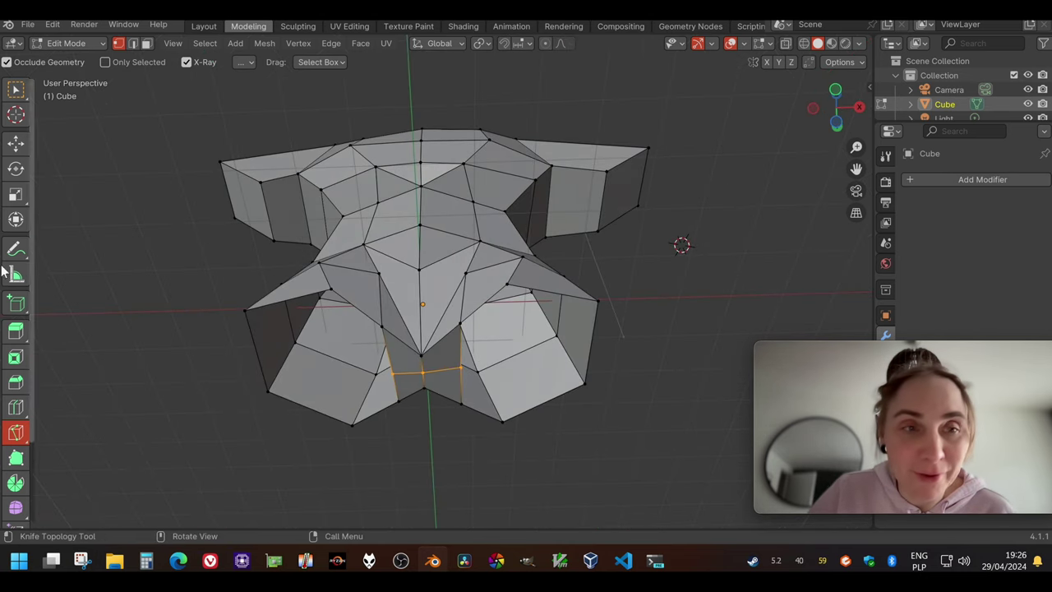
Select the crotch vertex and pull it down along Z
{"action": "left_click", "coordinate": [15, 143]}
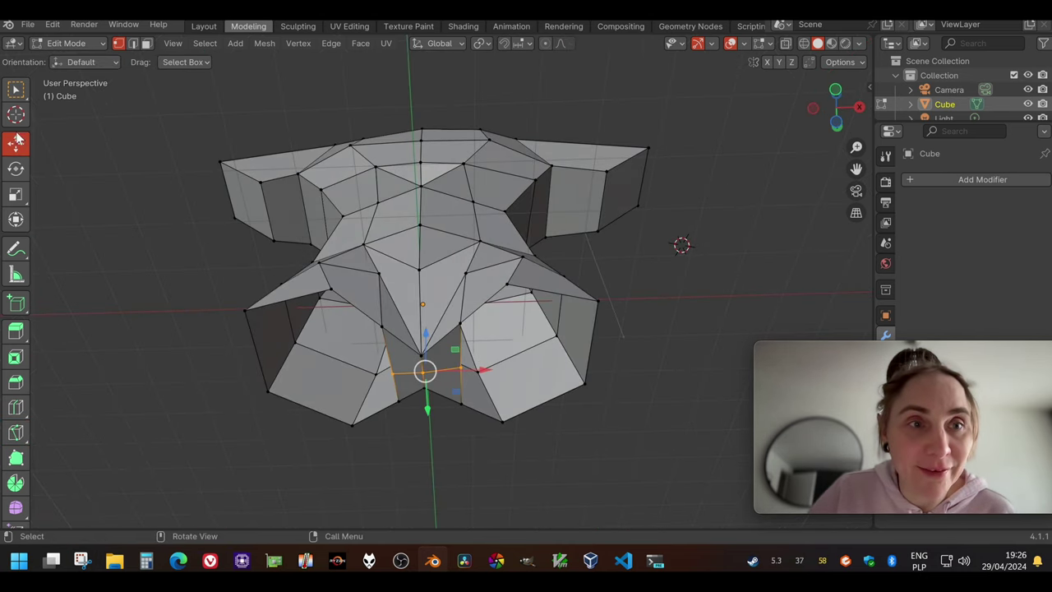
{"action": "left_click", "coordinate": [358, 437]}
{"action": "left_click", "coordinate": [393, 374]}
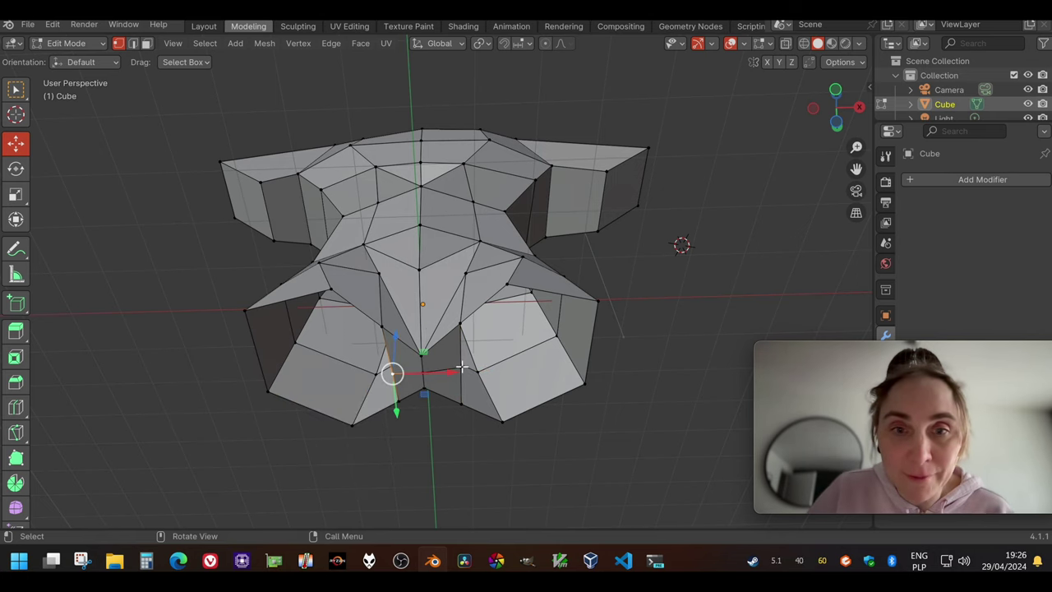
{"action": "middle_click_drag", "start_coordinate": [466, 371], "coordinate": [459, 394]}
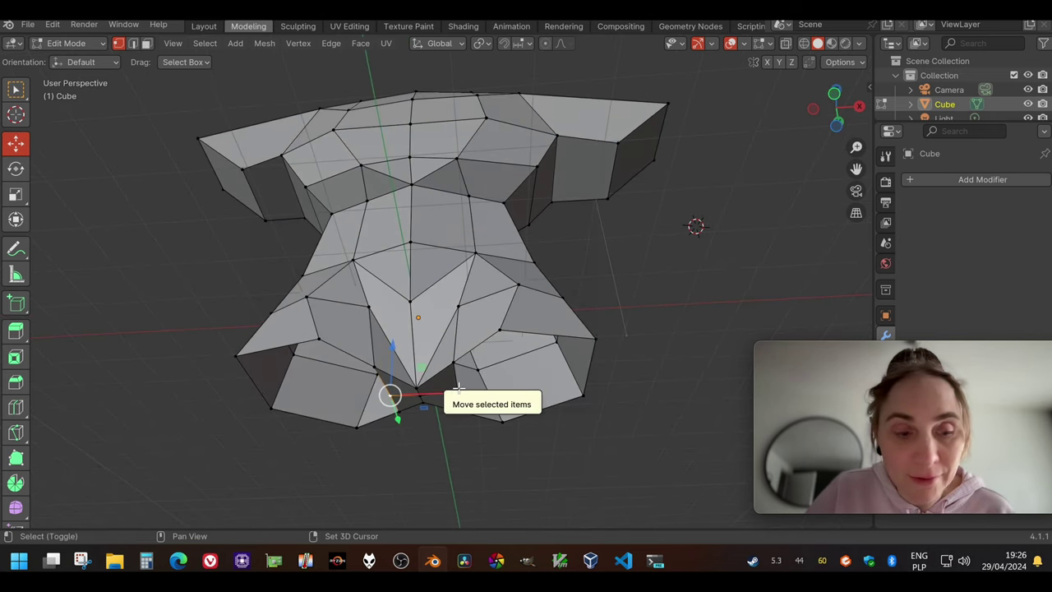
{"action": "left_click_drag", "start_coordinate": [425, 343], "coordinate": [423, 364]}
{"action": "left_click", "coordinate": [272, 407]}
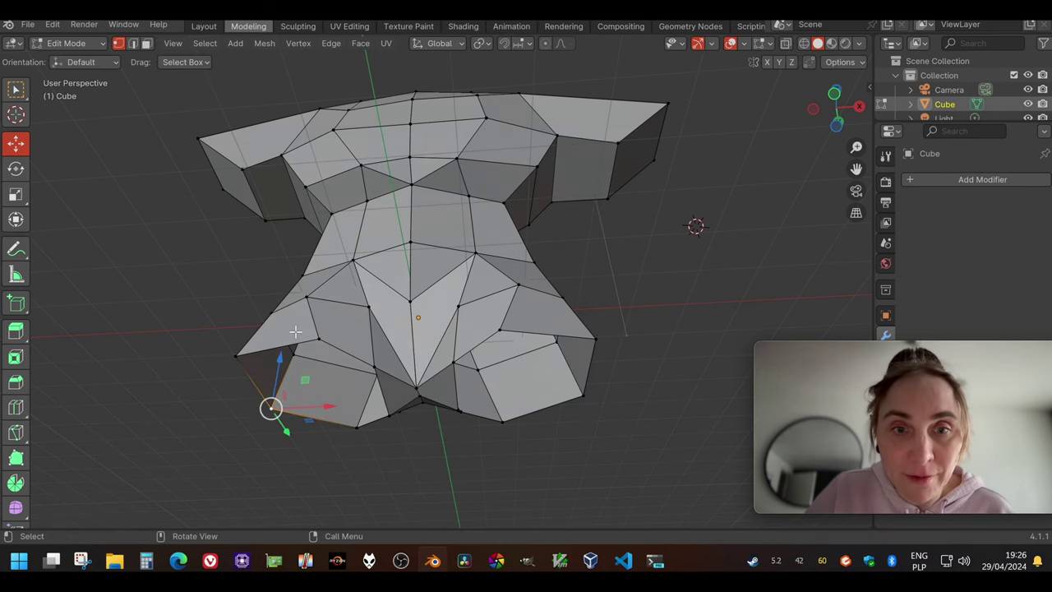
{"action": "middle_click_drag", "start_coordinate": [410, 317], "coordinate": [334, 345]}
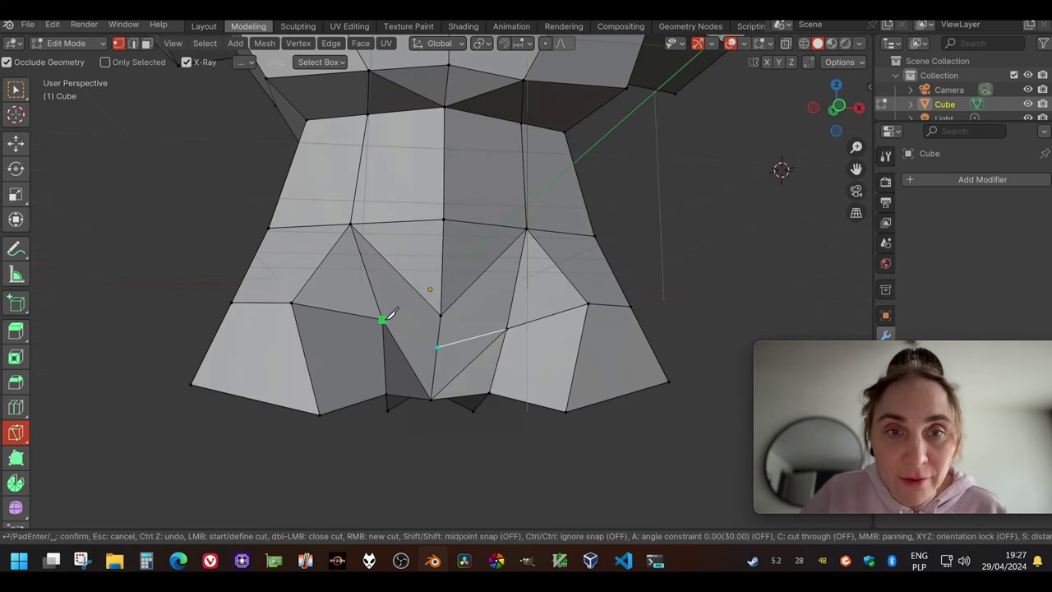
Confirm the knife cut across the crotch
{"action": "key", "text": "Return"}
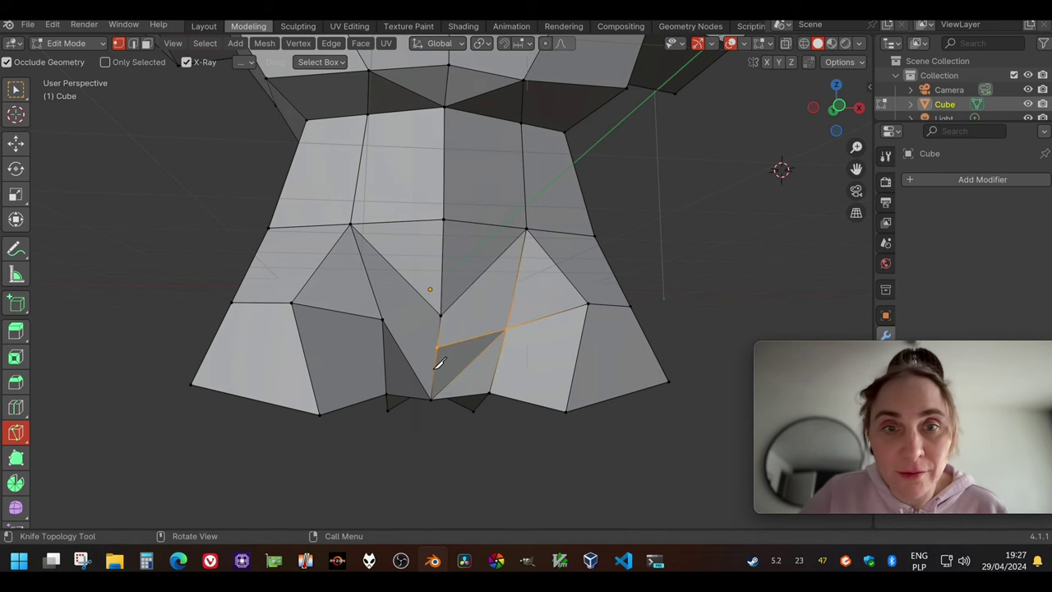
{"action": "key", "text": "alt+a"}
{"action": "middle_click_drag", "start_coordinate": [415, 369], "coordinate": [427, 460]}
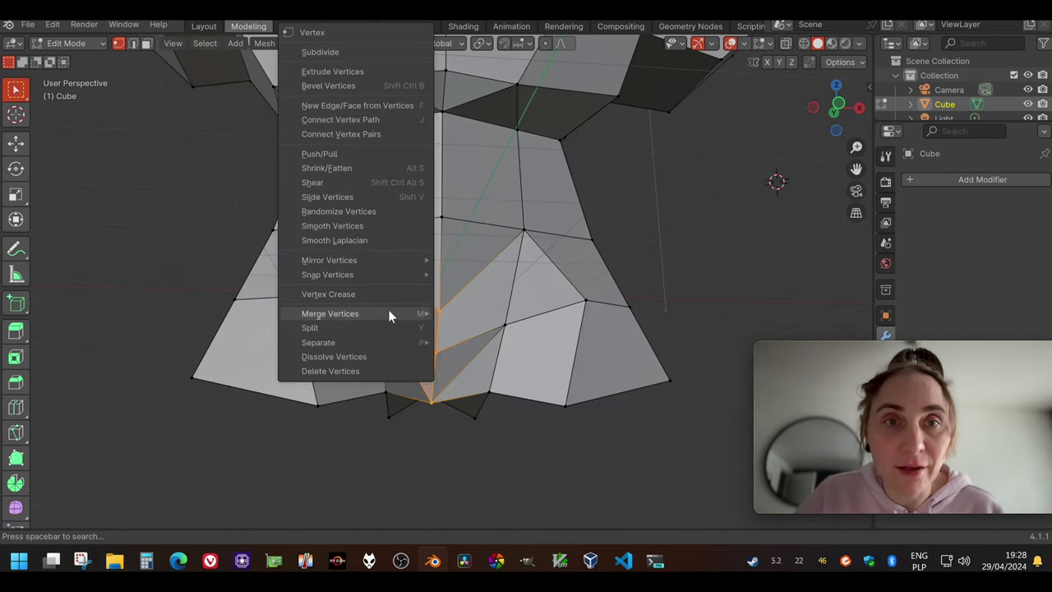
{"action": "key", "text": "Escape"}
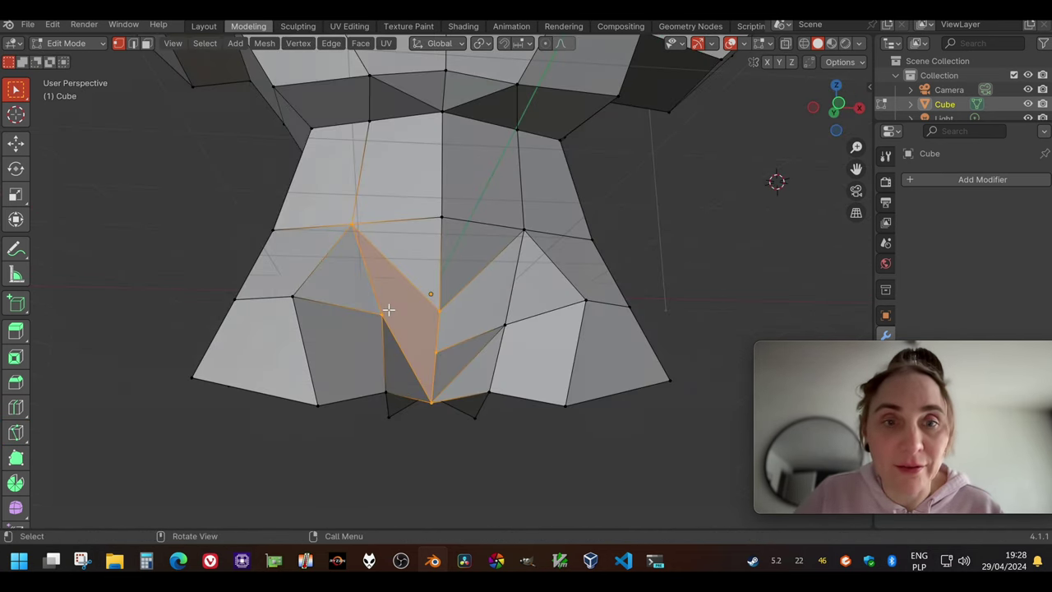
Delete the selected crotch faces to open a gap between the legs
{"action": "key", "text": "x"}
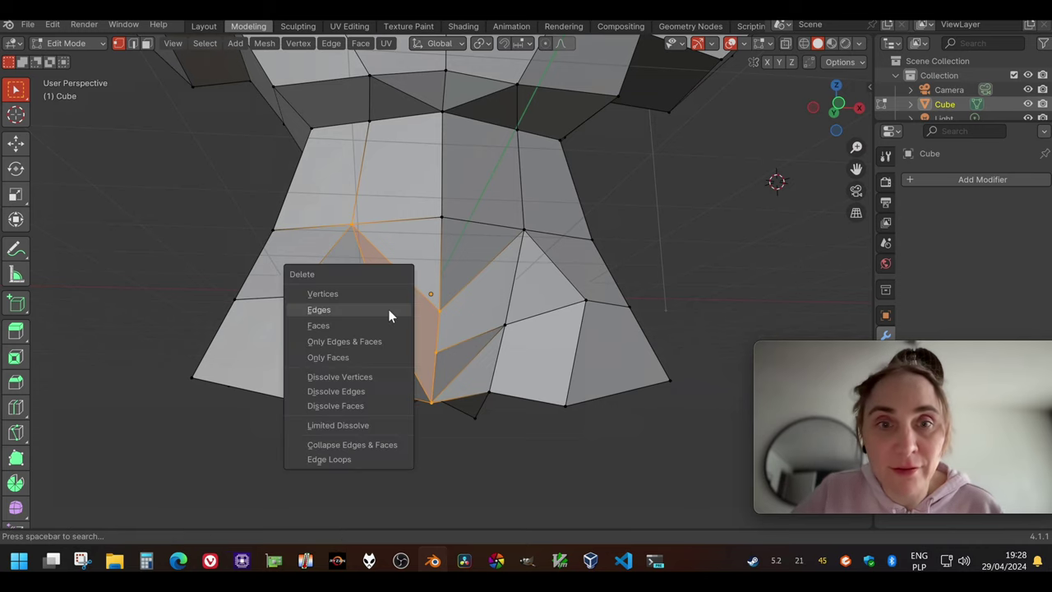
{"action": "left_click", "coordinate": [396, 326]}
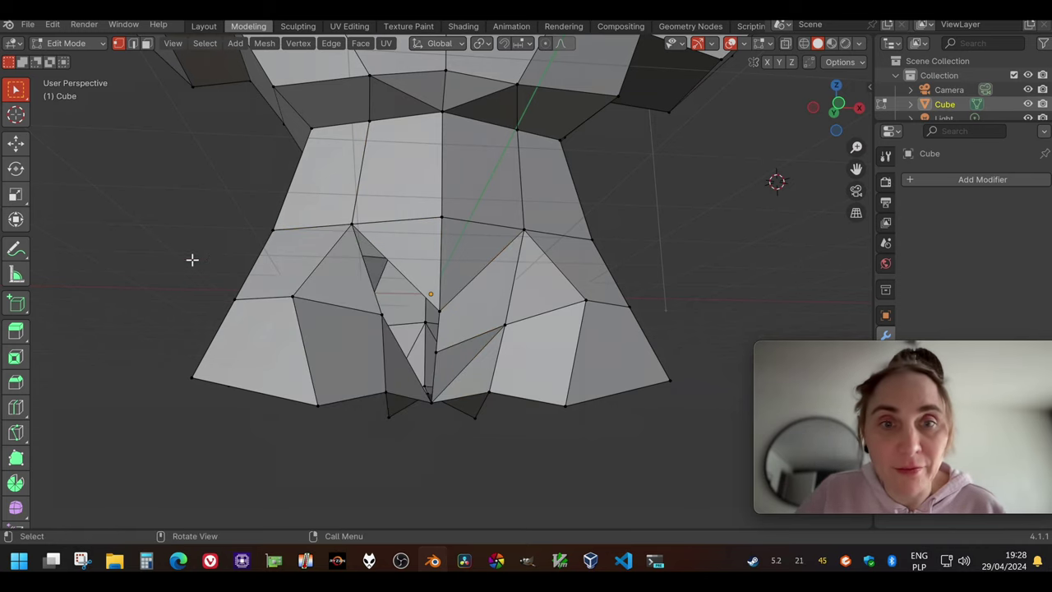
{"action": "middle_click_drag", "start_coordinate": [406, 271], "coordinate": [433, 168]}
{"action": "key", "text": "shift+space"}
{"action": "key", "text": "g"}
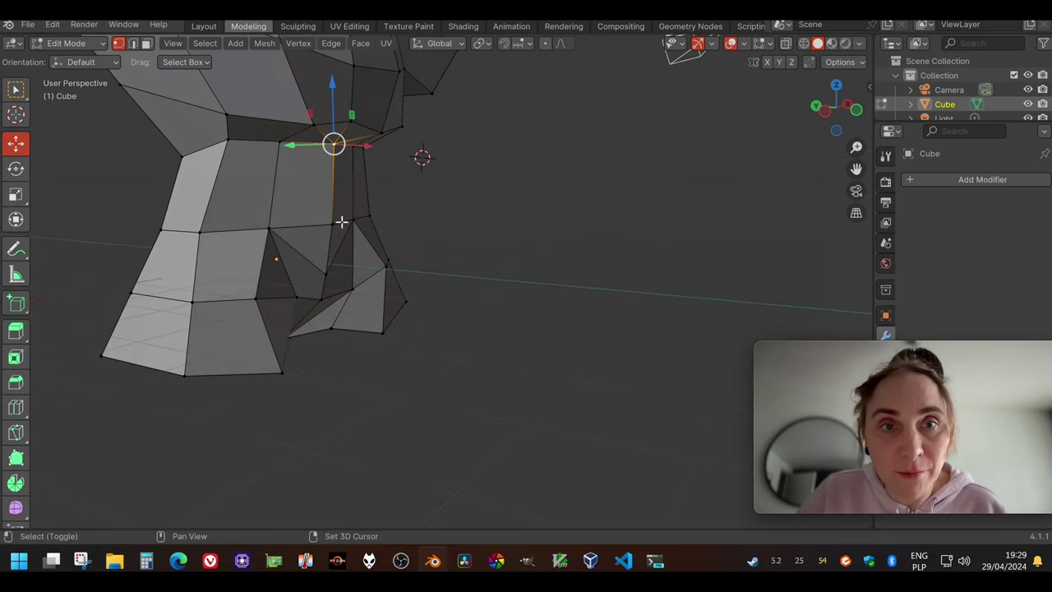
Slide a side edge along Y and lower the under-chest edge loop on Z
{"action": "left_click", "coordinate": [337, 223], "text": "shift"}
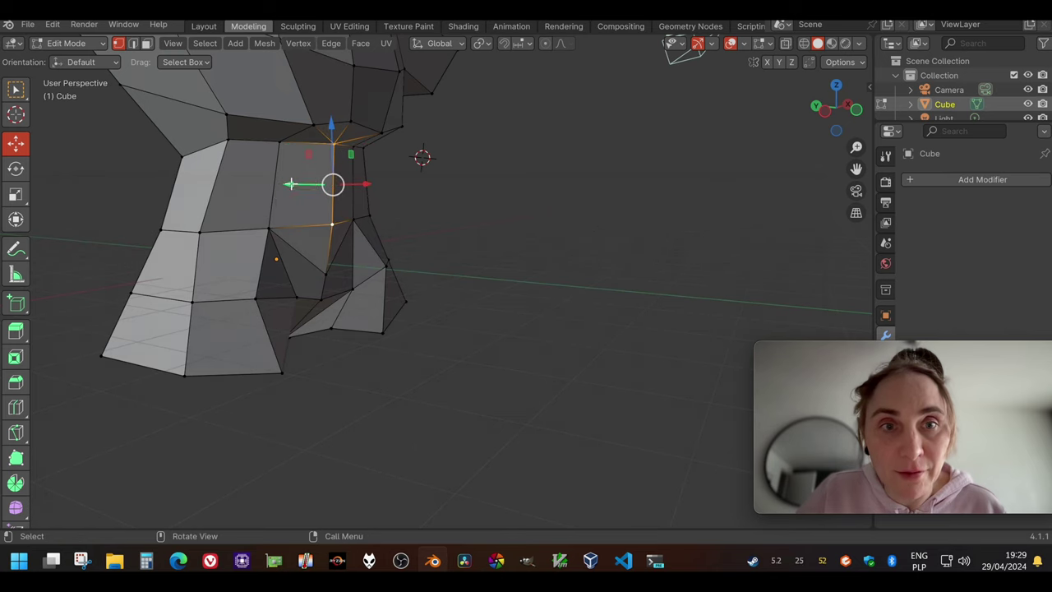
{"action": "left_click_drag", "start_coordinate": [290, 184], "coordinate": [311, 182]}
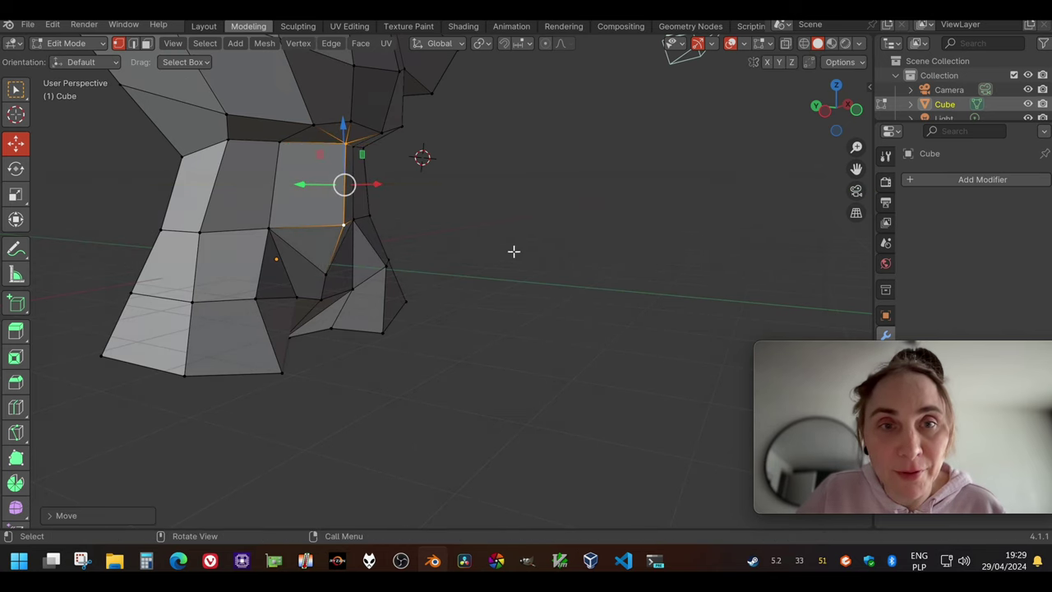
{"action": "left_click", "coordinate": [509, 247]}
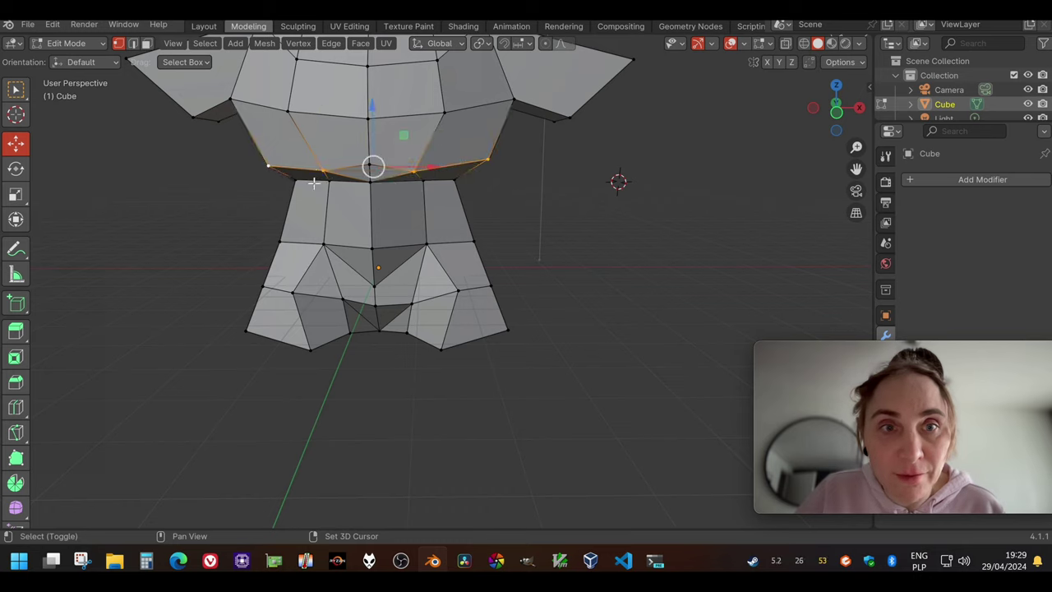
{"action": "left_click_drag", "start_coordinate": [373, 105], "coordinate": [374, 117]}
{"action": "left_click", "coordinate": [573, 244]}
Scale both waist sides to 0.89 along X using X-ray view
{"action": "key", "text": "shift+z"}
{"action": "middle_click_drag", "start_coordinate": [554, 190], "coordinate": [277, 225]}
{"action": "left_click_drag", "start_coordinate": [225, 233], "coordinate": [287, 271]}
{"action": "mouse_move", "coordinate": [493, 234]}
{"action": "left_mouse_down", "text": "shift"}
{"action": "mouse_move", "coordinate": [436, 264]}
{"action": "mouse_move", "coordinate": [403, 250]}
{"action": "mouse_move", "coordinate": [382, 216]}
{"action": "left_mouse_up", "text": "shift"}
{"action": "left_click", "coordinate": [15, 193]}
{"action": "key", "text": "shift+z"}
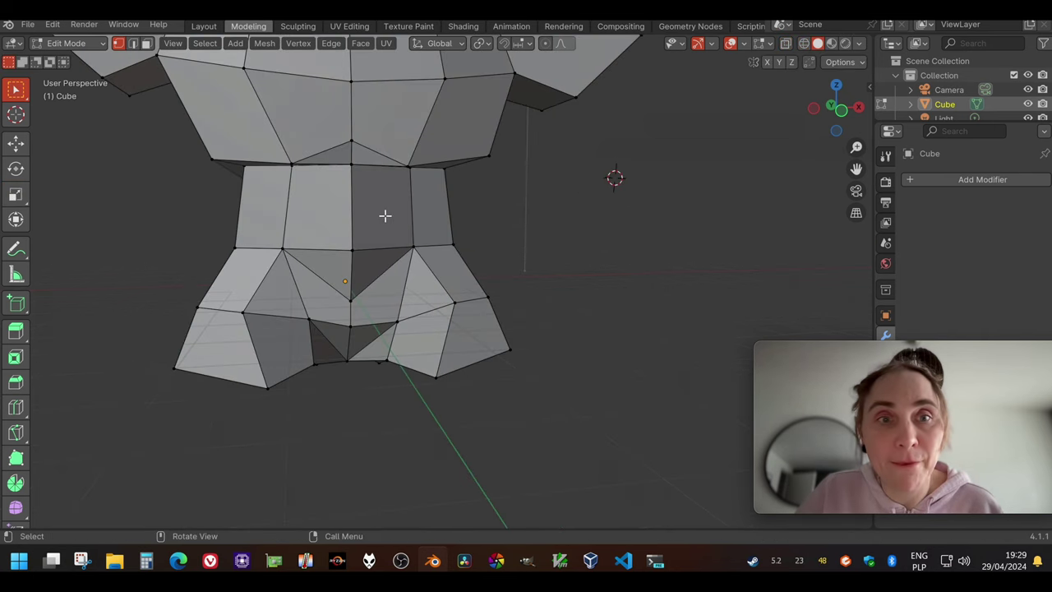
{"action": "scroll", "coordinate": [383, 216], "scroll_direction": "down", "scroll_amount": 3}
{"action": "middle_click_drag", "start_coordinate": [332, 208], "coordinate": [624, 207]}
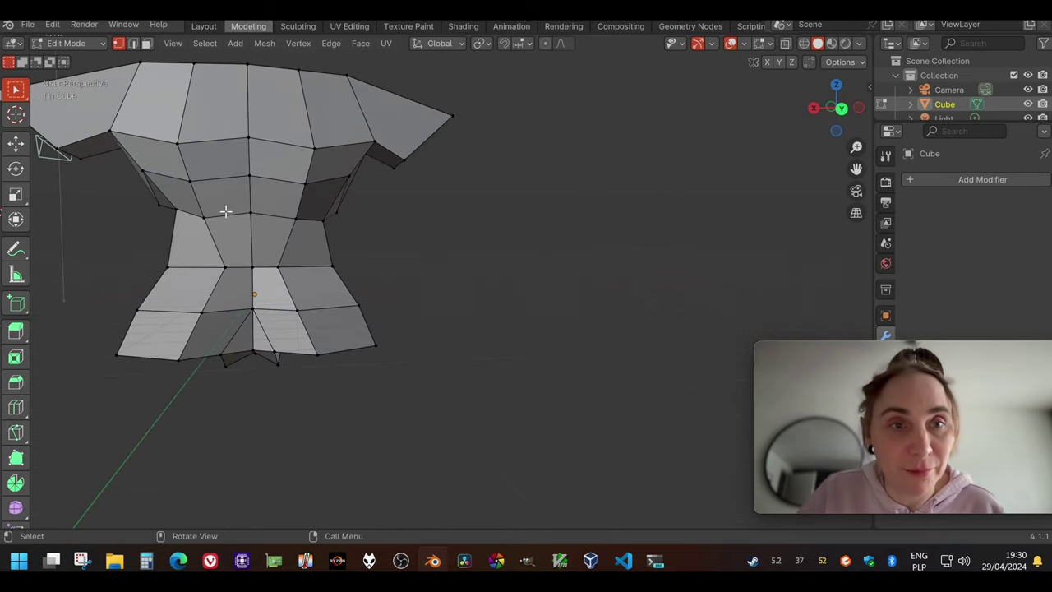
Lower a vertex on the left waist side along Z
{"action": "middle_click_drag", "start_coordinate": [225, 211], "coordinate": [207, 217]}
{"action": "left_click", "coordinate": [168, 205]}
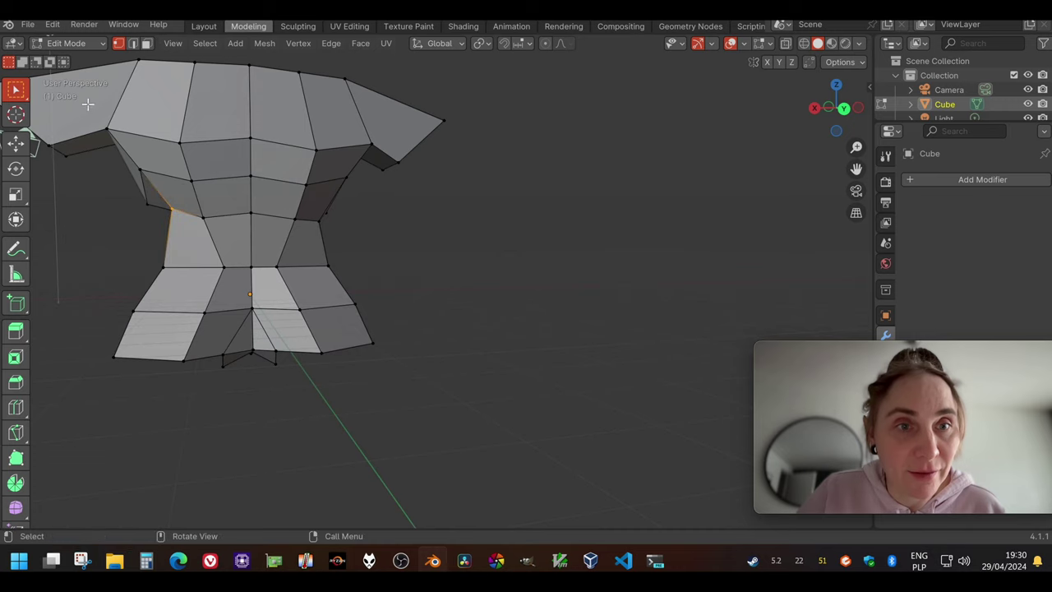
{"action": "left_click", "coordinate": [15, 141]}
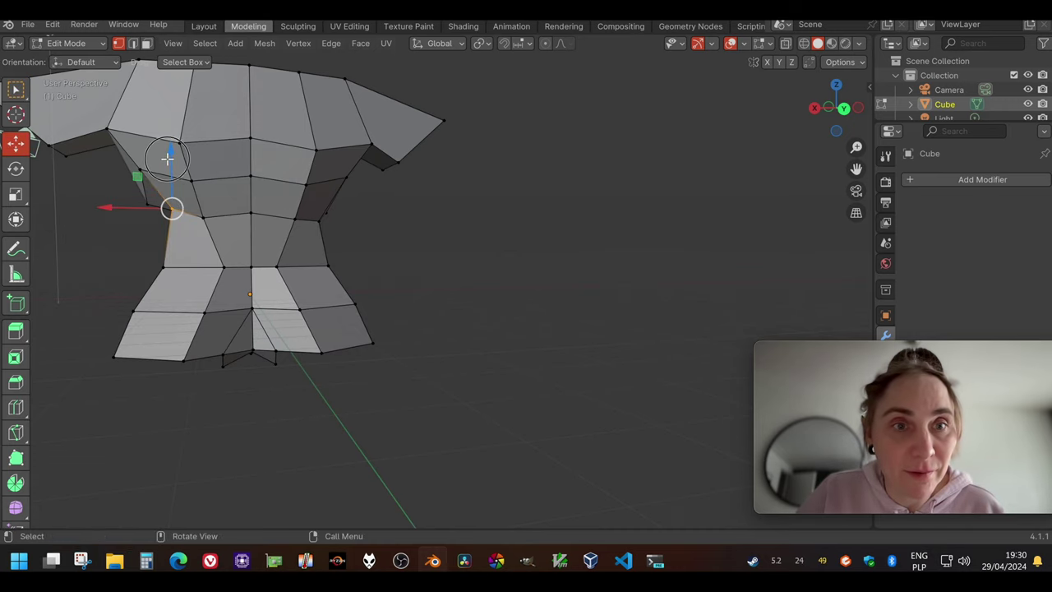
{"action": "left_click_drag", "start_coordinate": [170, 159], "coordinate": [168, 176]}
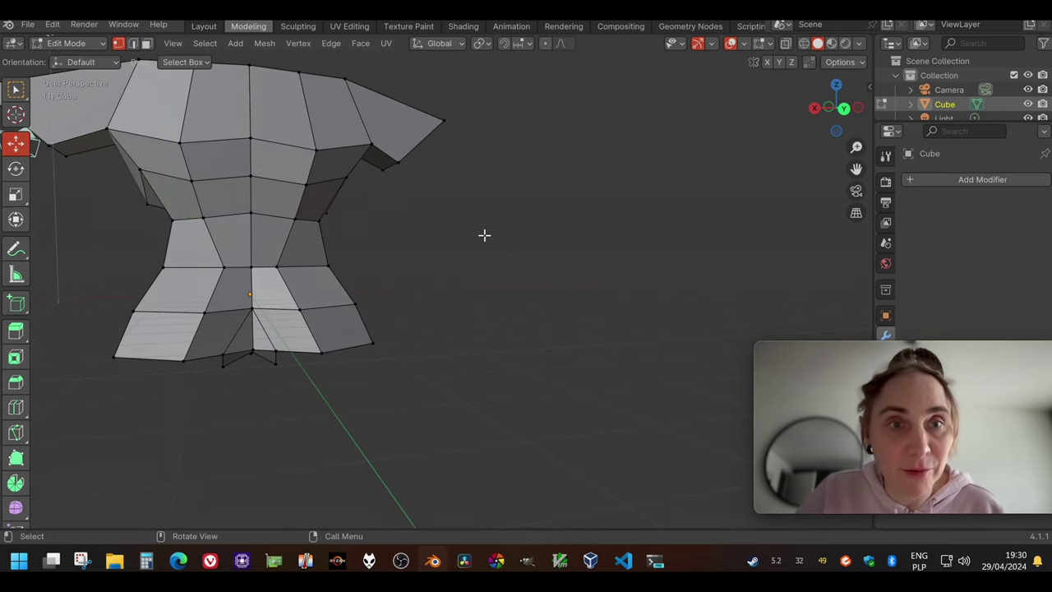
{"action": "middle_click_drag", "start_coordinate": [484, 235], "coordinate": [206, 134]}
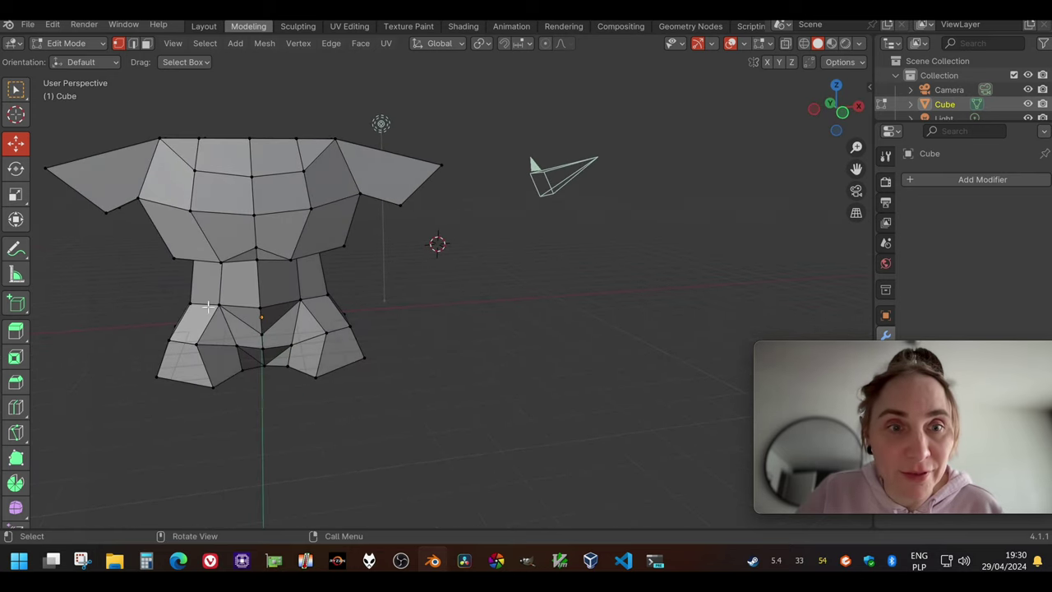
{"action": "middle_click_drag", "start_coordinate": [252, 367], "coordinate": [33, 337]}
Extrude the leg opening's bottom ring downward
{"action": "left_click", "coordinate": [16, 331]}
{"action": "left_click", "coordinate": [247, 325], "text": "alt"}
{"action": "left_click_drag", "start_coordinate": [273, 381], "coordinate": [267, 420]}
{"action": "key", "text": "w"}
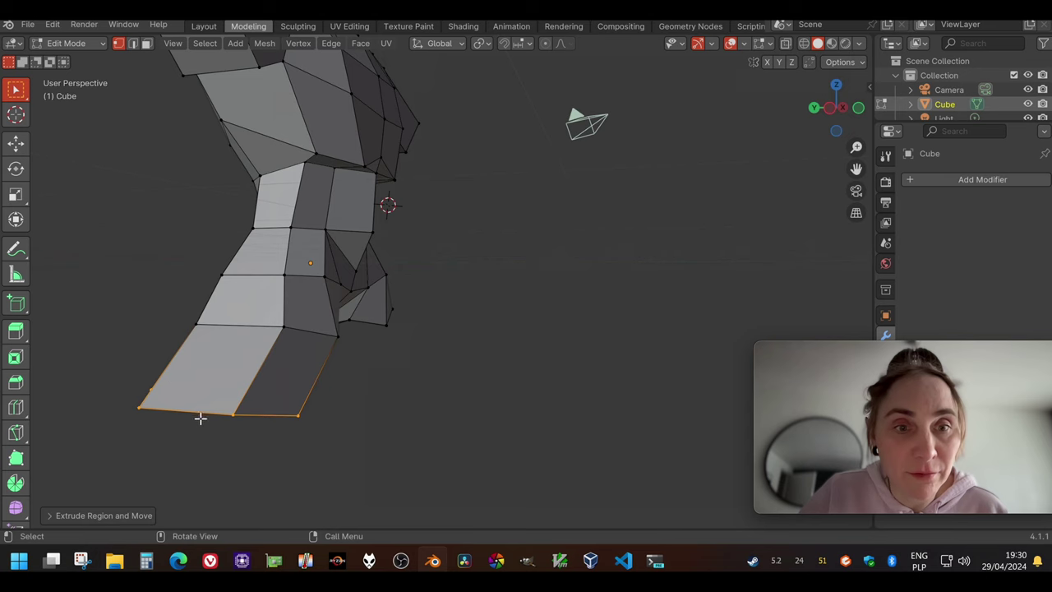
{"action": "middle_click_drag", "start_coordinate": [182, 413], "coordinate": [177, 353]}
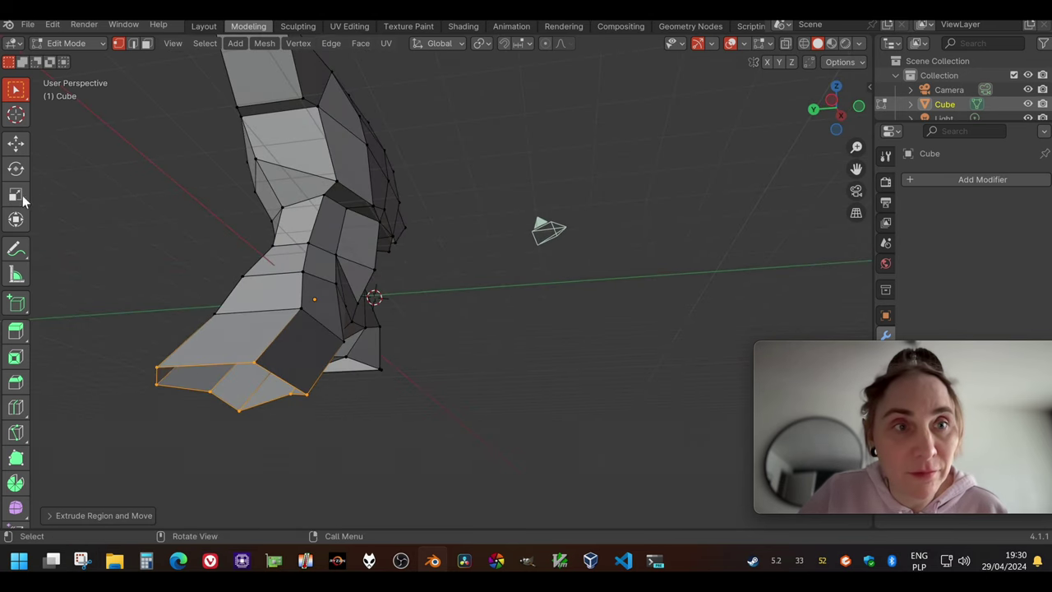
Shift the new leg ring sideways along X
{"action": "left_click", "coordinate": [16, 144]}
{"action": "middle_click_drag", "start_coordinate": [271, 384], "coordinate": [181, 438]}
{"action": "left_click_drag", "start_coordinate": [229, 417], "coordinate": [271, 432]}
{"action": "middle_click_drag", "start_coordinate": [362, 406], "coordinate": [317, 391]}
{"action": "left_click_drag", "start_coordinate": [415, 377], "coordinate": [469, 380]}
{"action": "middle_click_drag", "start_coordinate": [493, 390], "coordinate": [521, 379]}
{"action": "left_click_drag", "start_coordinate": [521, 379], "coordinate": [488, 399]}
{"action": "middle_click_drag", "start_coordinate": [488, 400], "coordinate": [386, 294]}
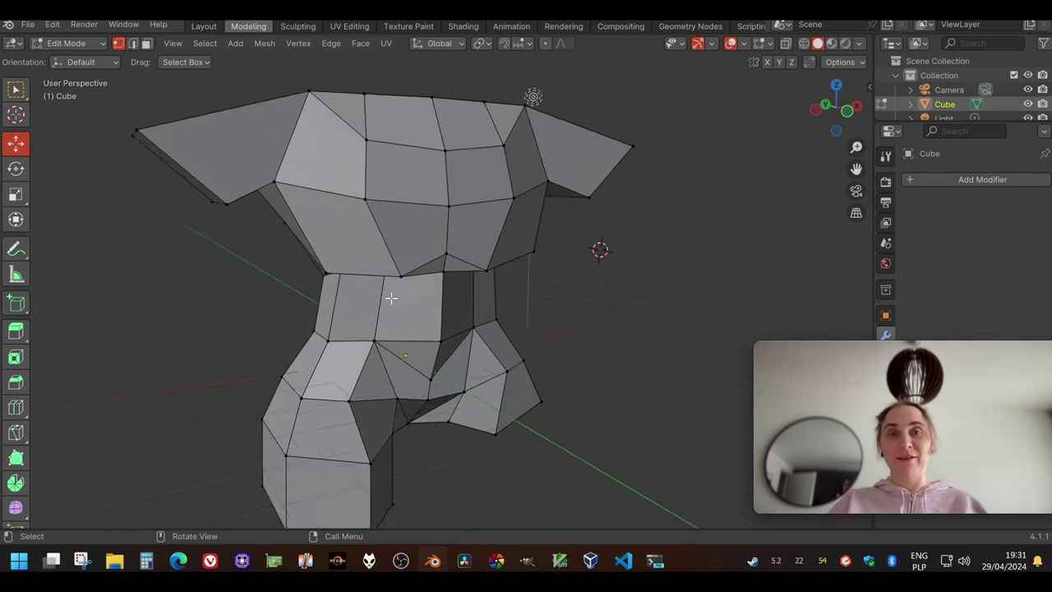
Orbit around the mesh to inspect the legs and the neck opening
{"action": "scroll", "coordinate": [309, 304], "scroll_direction": "down", "scroll_amount": 3}
{"action": "middle_click_drag", "start_coordinate": [309, 303], "coordinate": [320, 332]}
{"action": "middle_click_drag", "start_coordinate": [234, 326], "coordinate": [176, 312]}
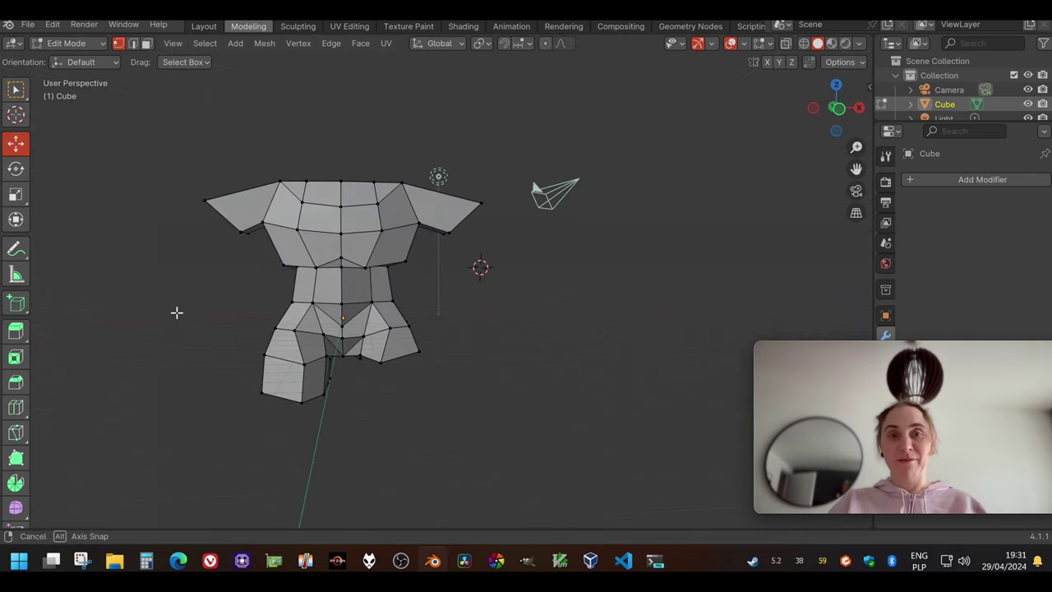
{"action": "middle_click_drag", "start_coordinate": [117, 384], "coordinate": [201, 313]}
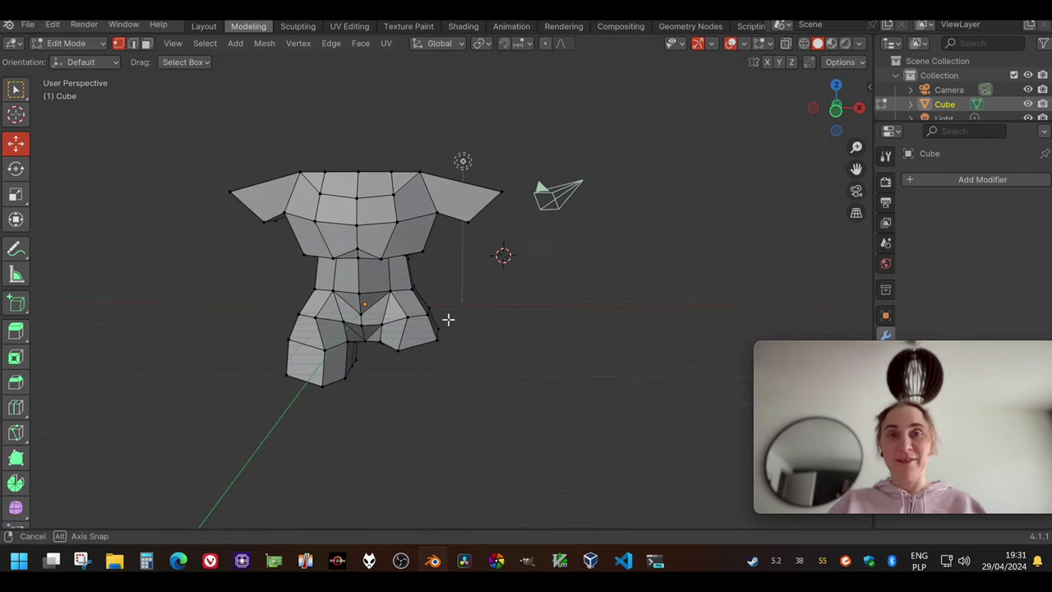
{"action": "middle_click_drag", "start_coordinate": [502, 315], "coordinate": [559, 306]}
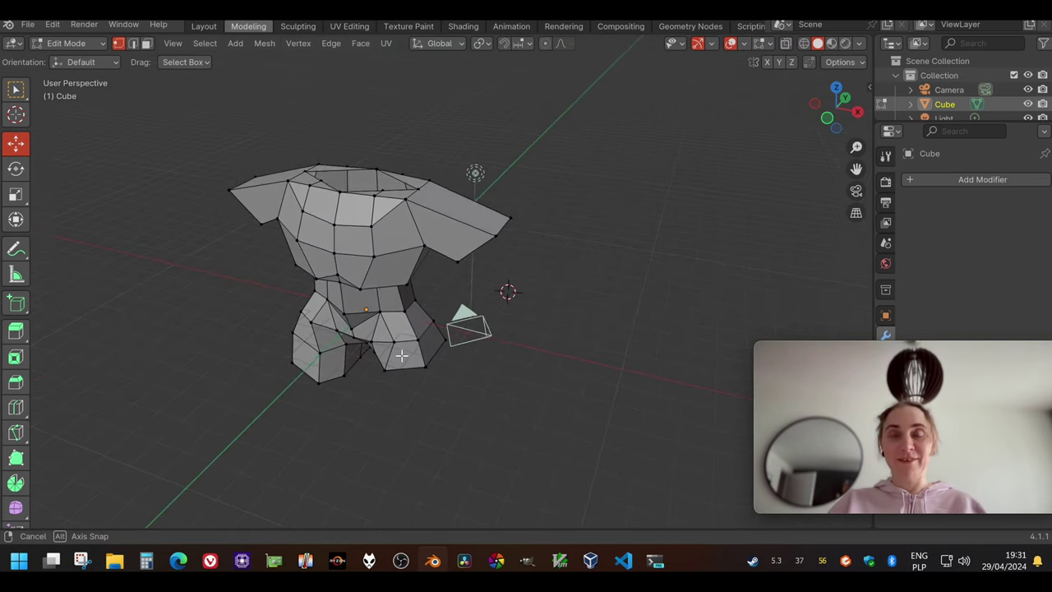
{"action": "middle_click_drag", "start_coordinate": [401, 355], "coordinate": [477, 327]}
{"action": "middle_click_drag", "start_coordinate": [556, 333], "coordinate": [92, 196]}
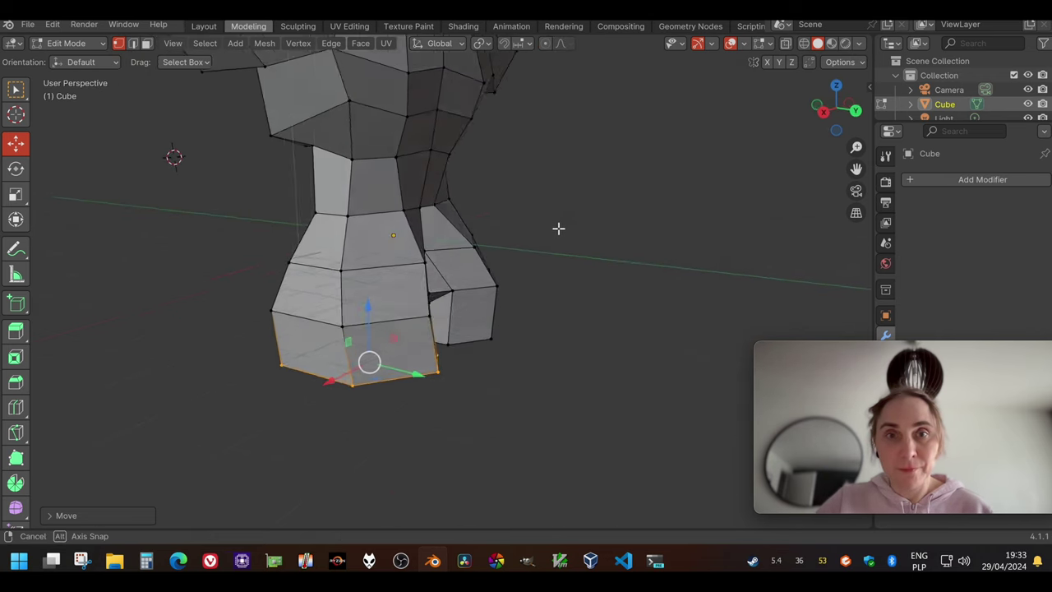
{"action": "middle_click_drag", "start_coordinate": [558, 227], "coordinate": [453, 258]}
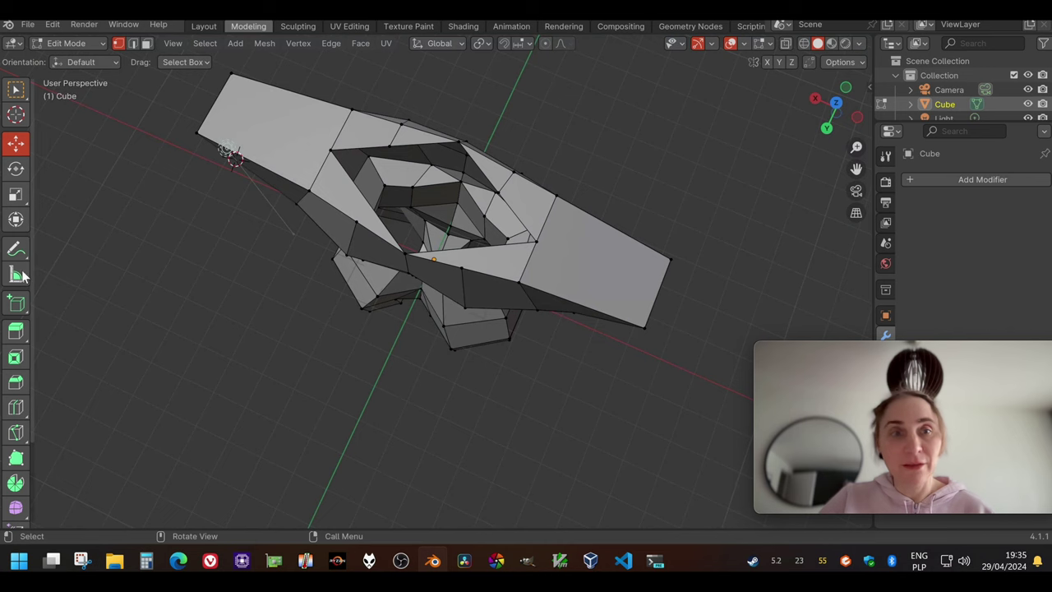
Knife-cut two new edges from the faces beside the neck opening to its rim
{"action": "scroll", "coordinate": [268, 272], "scroll_direction": "up", "scroll_amount": 1}
{"action": "middle_click_drag", "start_coordinate": [344, 249], "coordinate": [291, 292]}
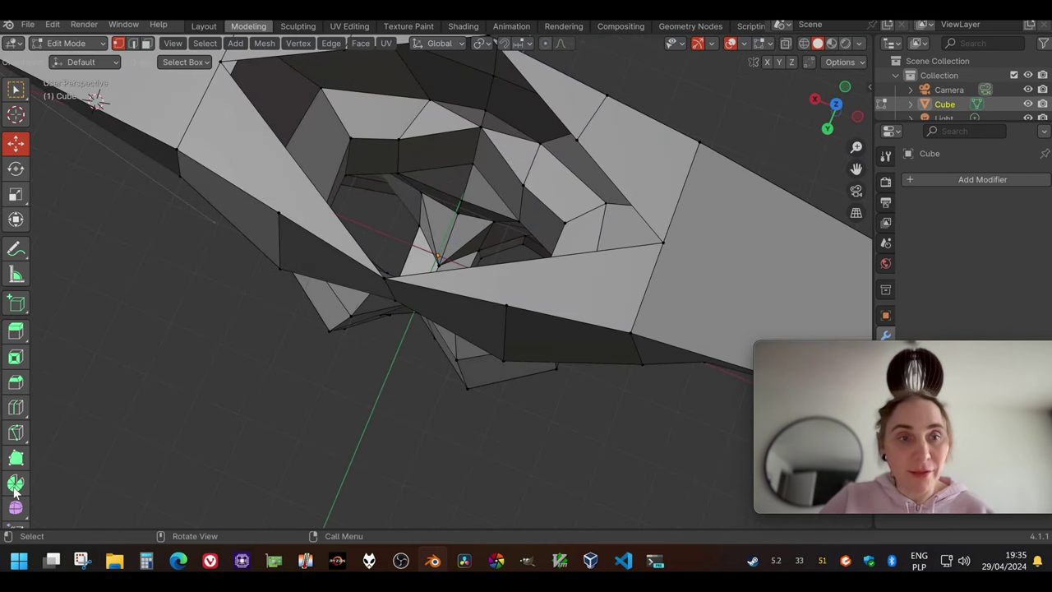
{"action": "left_click", "coordinate": [15, 432]}
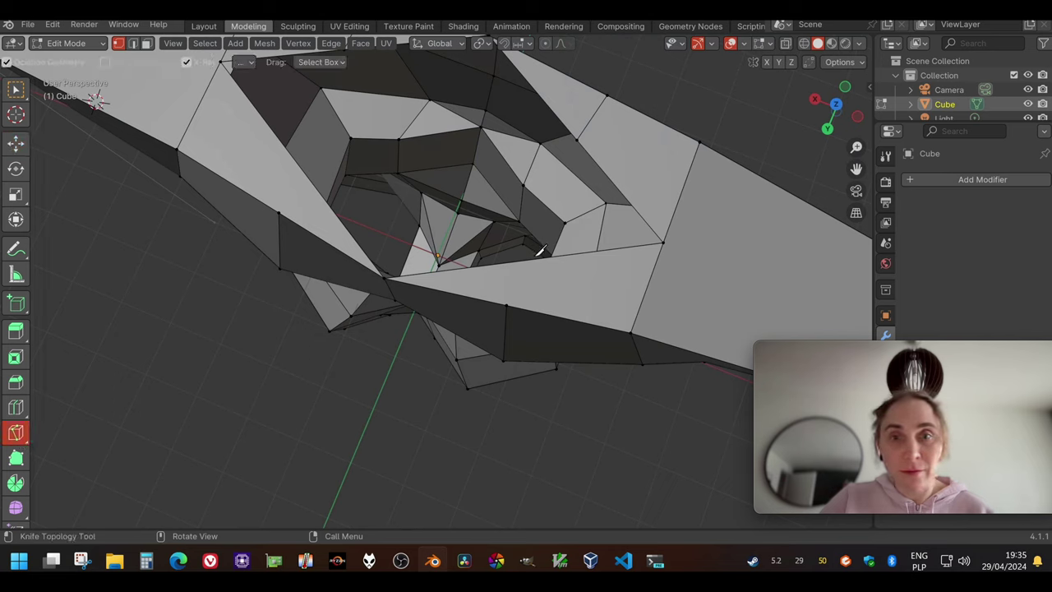
{"action": "left_click", "coordinate": [506, 305]}
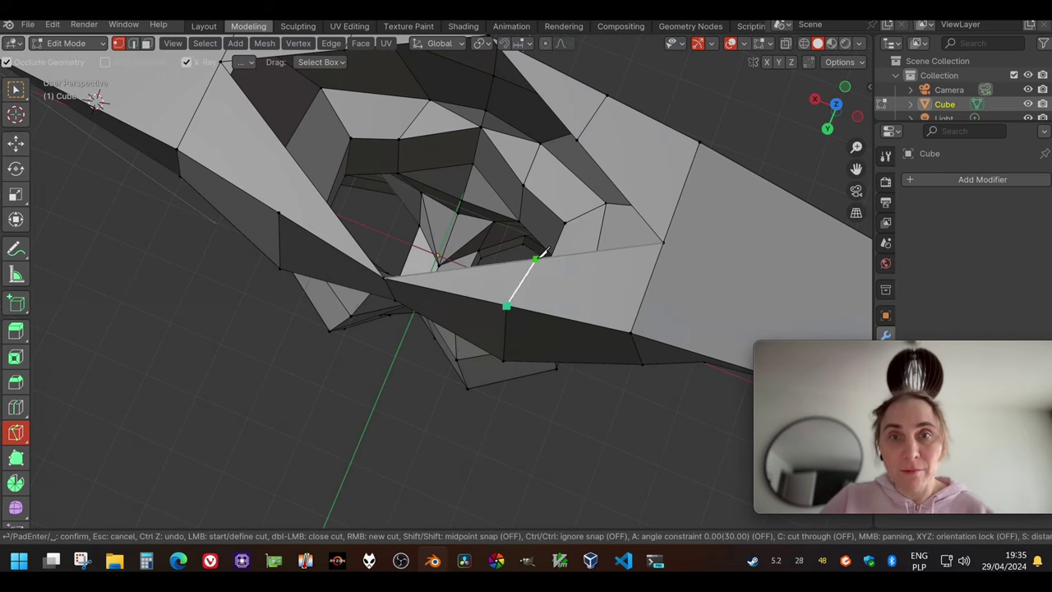
{"action": "left_click", "coordinate": [538, 256]}
{"action": "key", "text": "Return"}
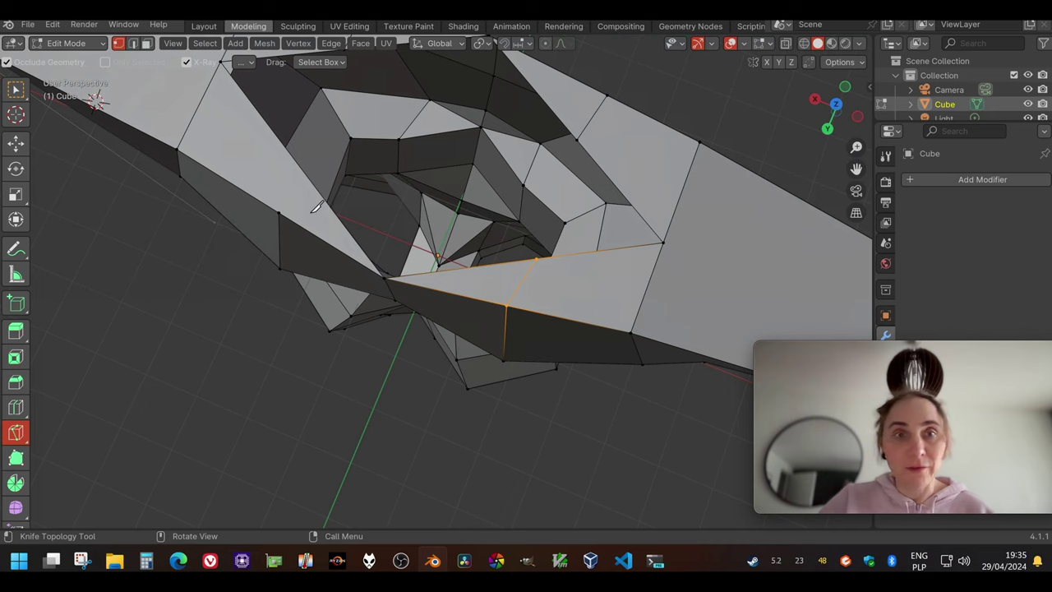
{"action": "left_click", "coordinate": [279, 212]}
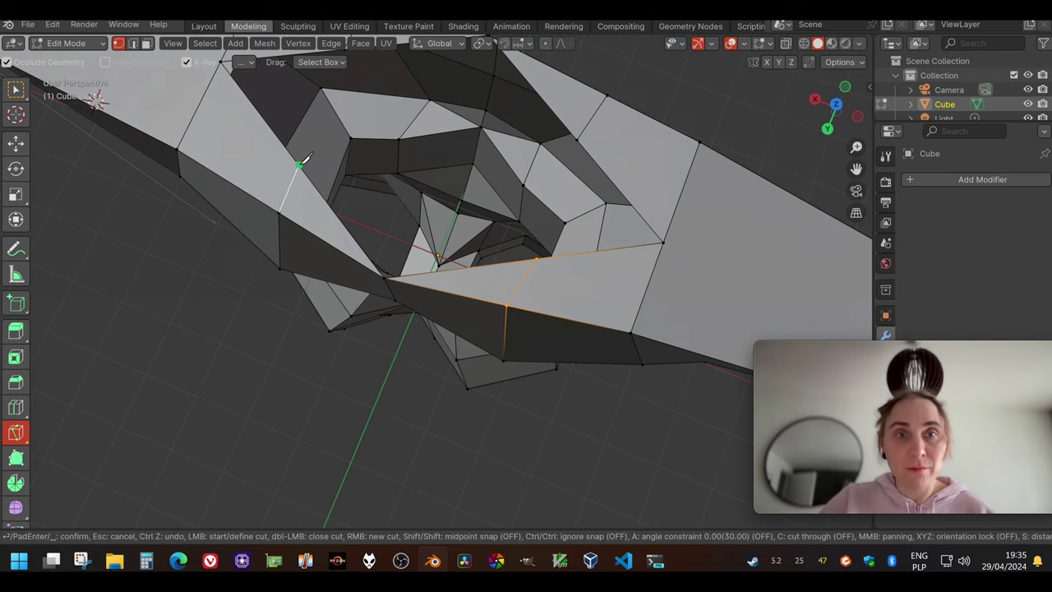
{"action": "left_click", "coordinate": [299, 164]}
{"action": "key", "text": "Return"}
{"action": "key", "text": "w"}
{"action": "middle_click_drag", "start_coordinate": [305, 160], "coordinate": [301, 357]}
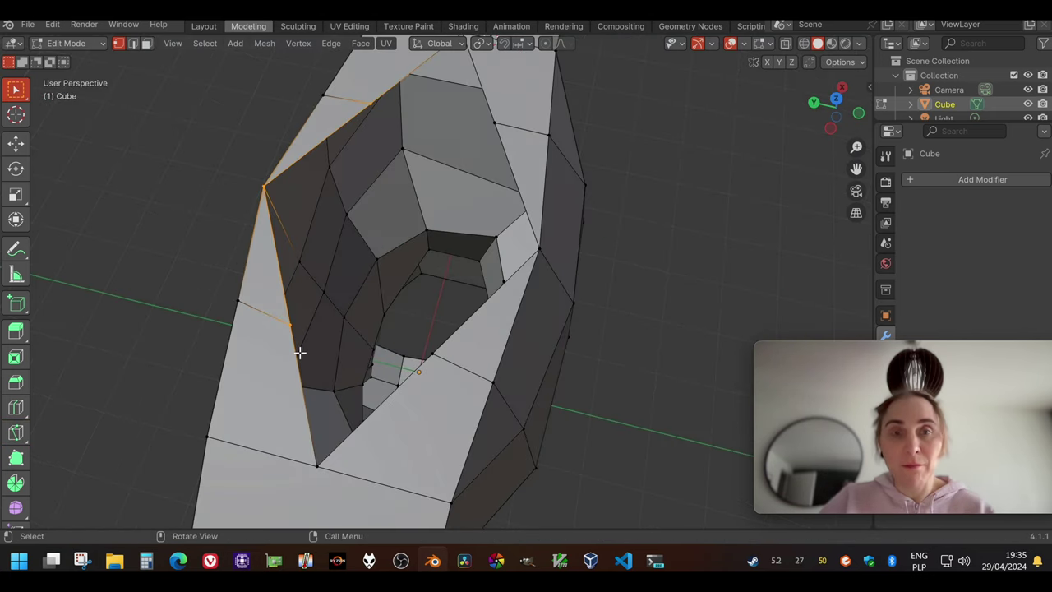
{"action": "left_click", "coordinate": [168, 235]}
{"action": "middle_click_drag", "start_coordinate": [132, 217], "coordinate": [406, 346]}
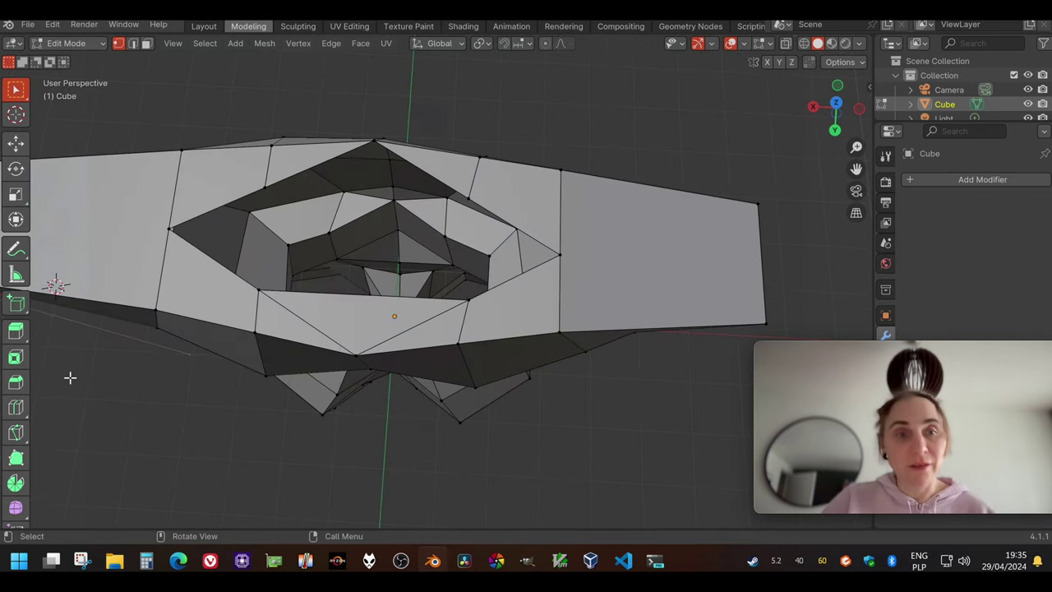
Knife-cut a vertical edge from the front face's bottom vertex up to the neck rim
{"action": "left_click", "coordinate": [16, 432]}
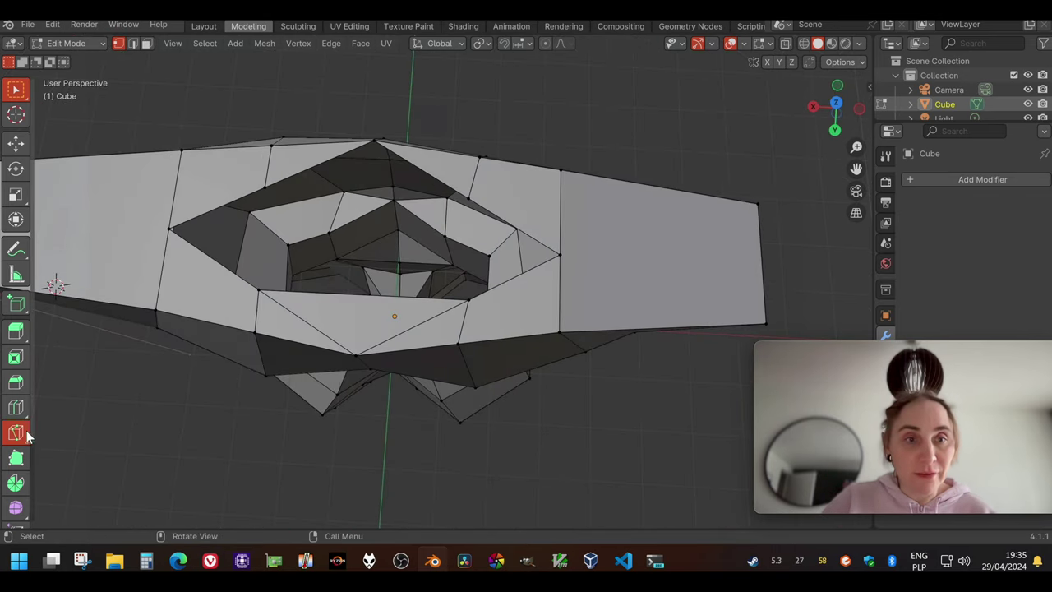
{"action": "left_click", "coordinate": [358, 351]}
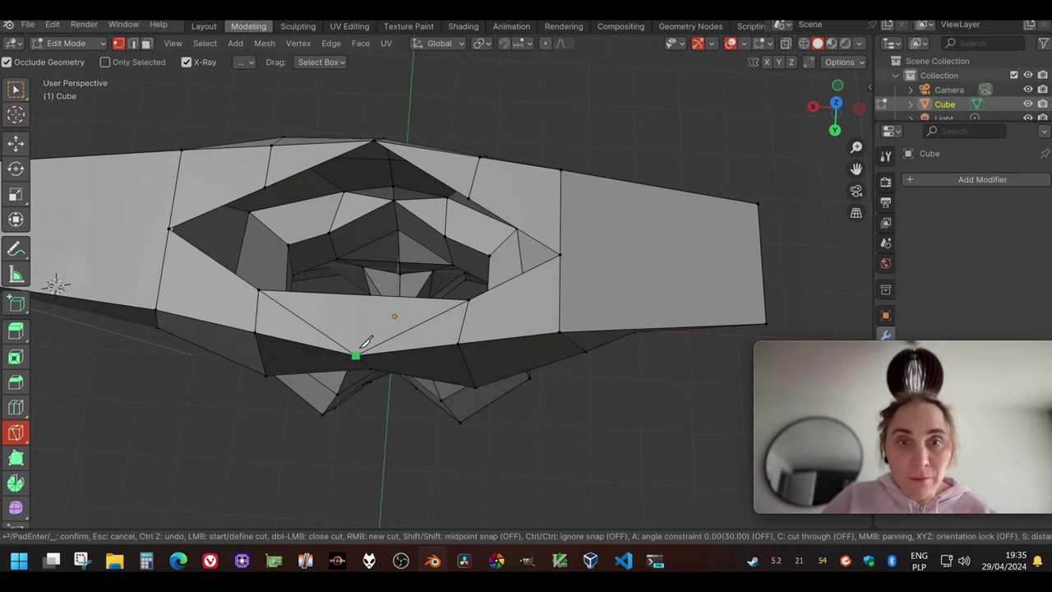
{"action": "left_click", "coordinate": [362, 292]}
{"action": "key", "text": "Return"}
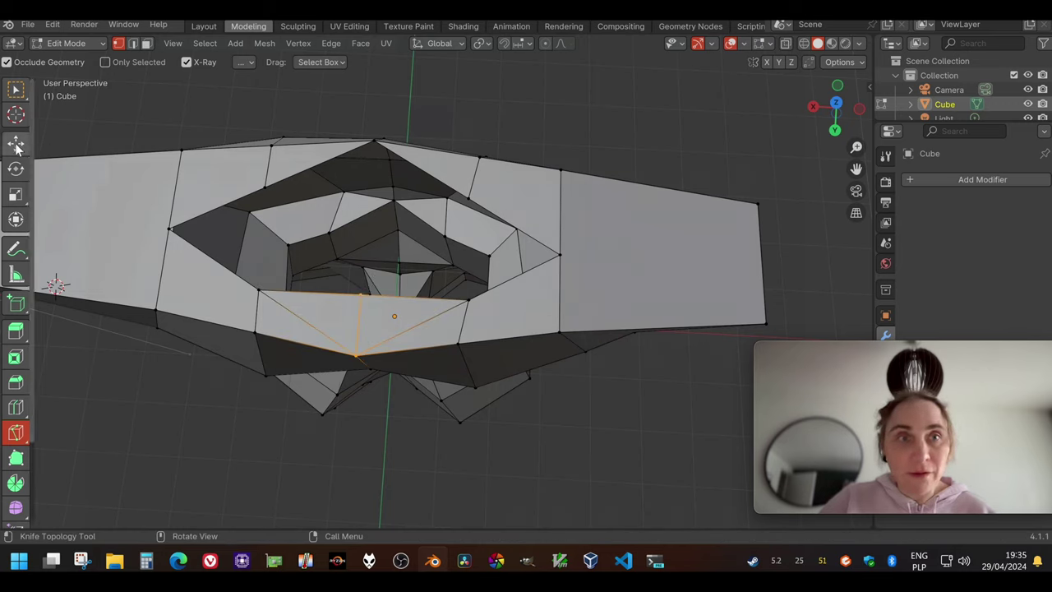
Raise the new front rim vertex upward along Z
{"action": "left_click", "coordinate": [16, 89]}
{"action": "left_click", "coordinate": [372, 339]}
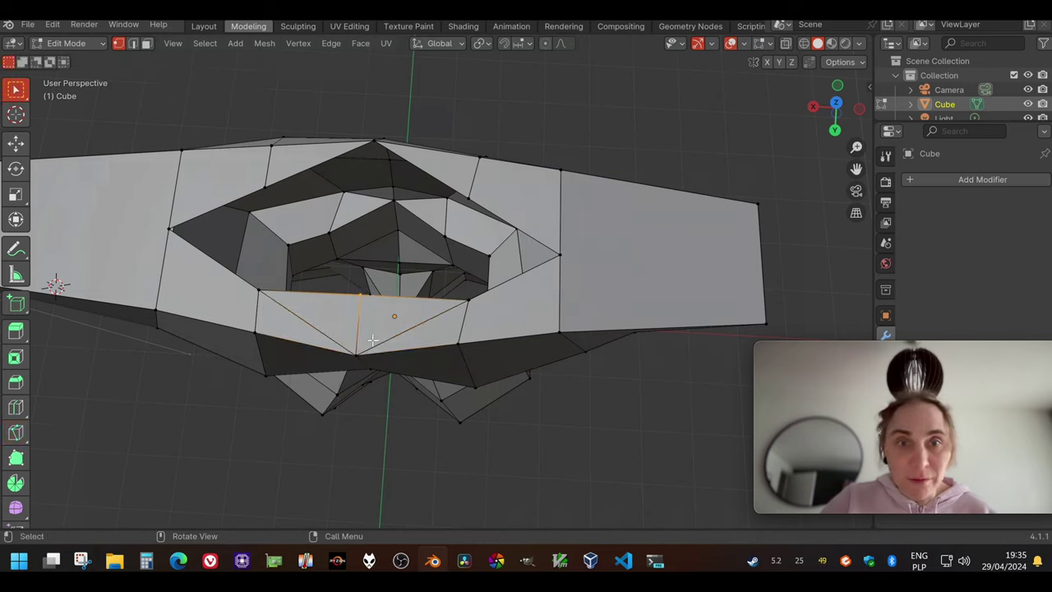
{"action": "left_click", "coordinate": [16, 142]}
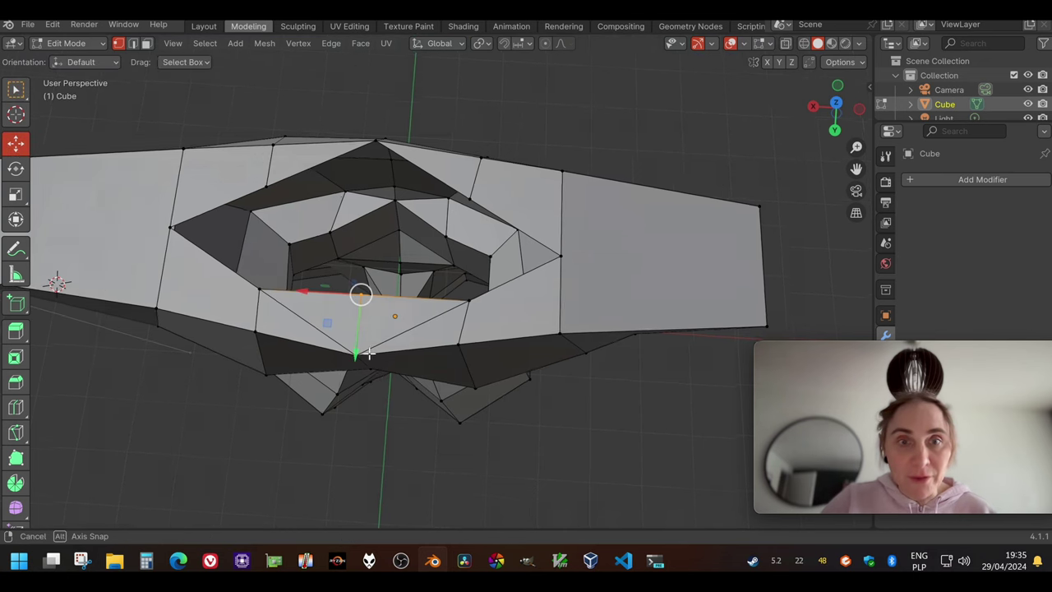
{"action": "middle_click_drag", "start_coordinate": [384, 383], "coordinate": [376, 270]}
{"action": "left_click_drag", "start_coordinate": [374, 266], "coordinate": [373, 250]}
{"action": "left_click", "coordinate": [15, 89]}
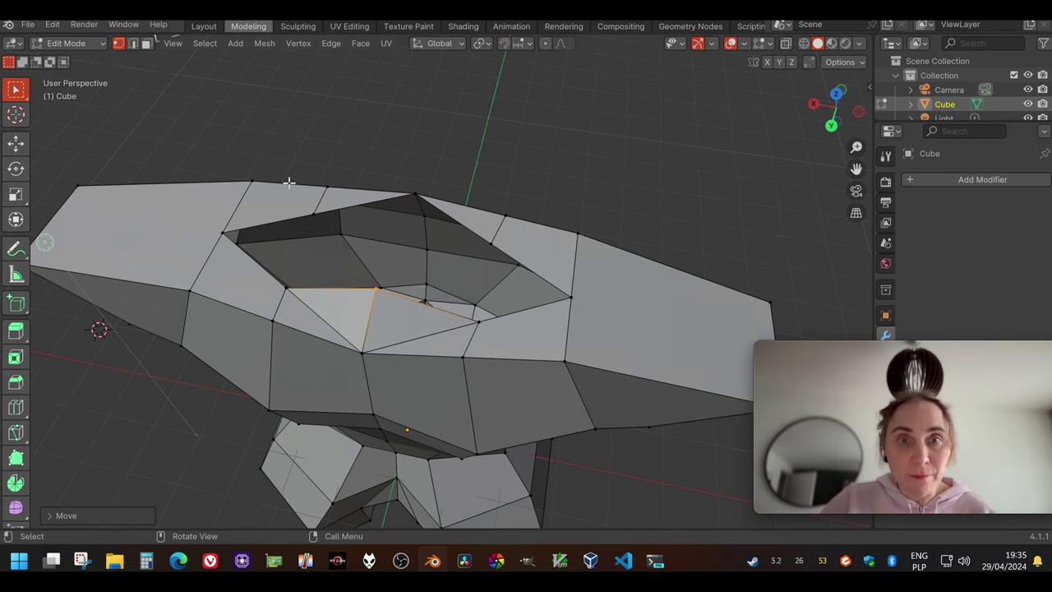
{"action": "middle_click_drag", "start_coordinate": [289, 182], "coordinate": [406, 320]}
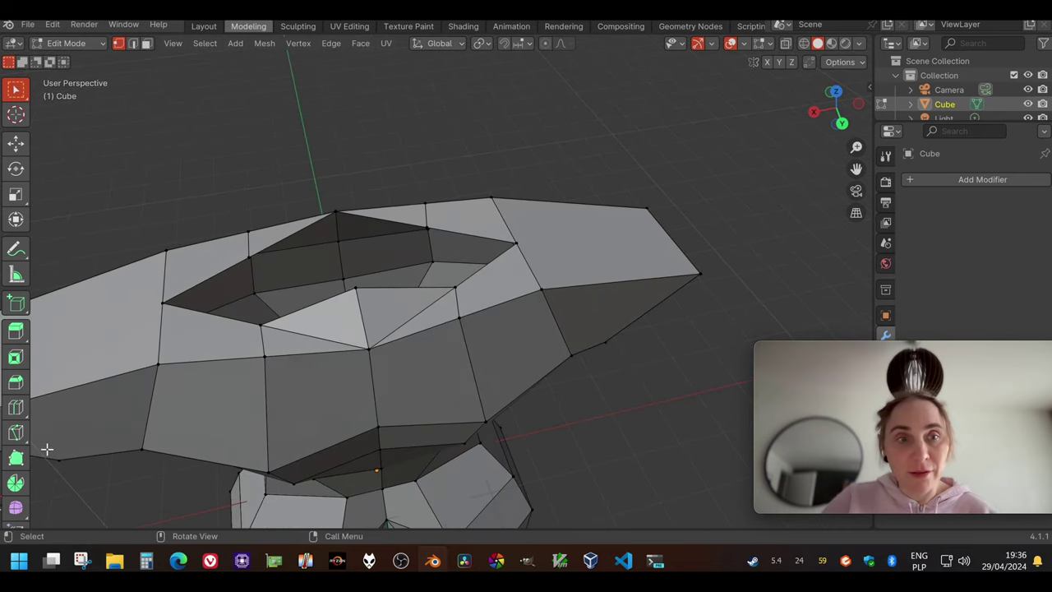
Add one more knife cut on the neck opening's edge
{"action": "left_click", "coordinate": [16, 436]}
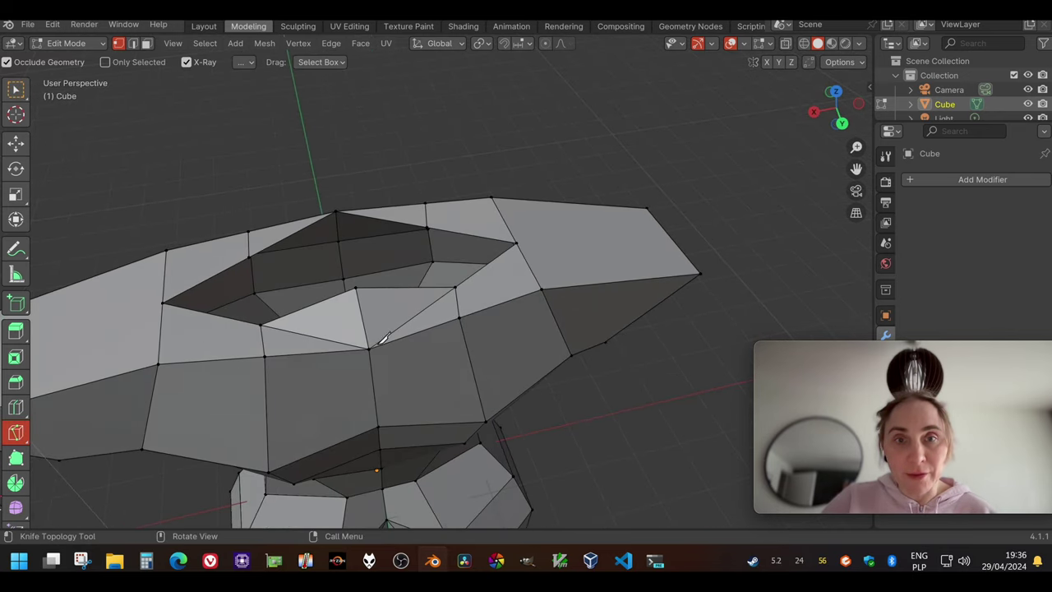
{"action": "left_click", "coordinate": [460, 316]}
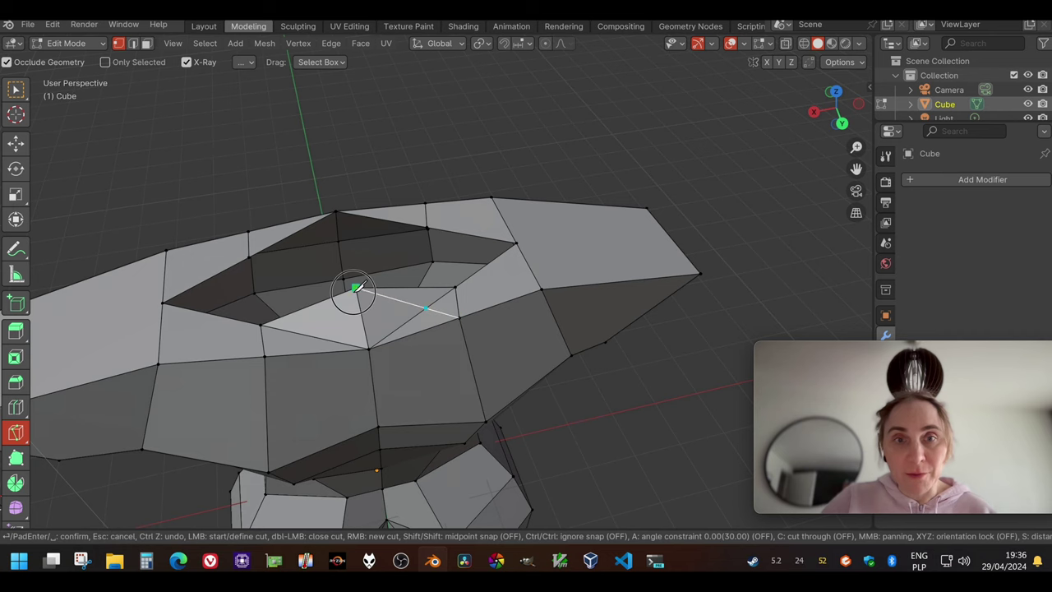
{"action": "key", "text": "Return"}
Box-select the fan of vertices below the neck opening and dissolve them
{"action": "key", "text": "w"}
{"action": "middle_click_drag", "start_coordinate": [396, 332], "coordinate": [386, 325]}
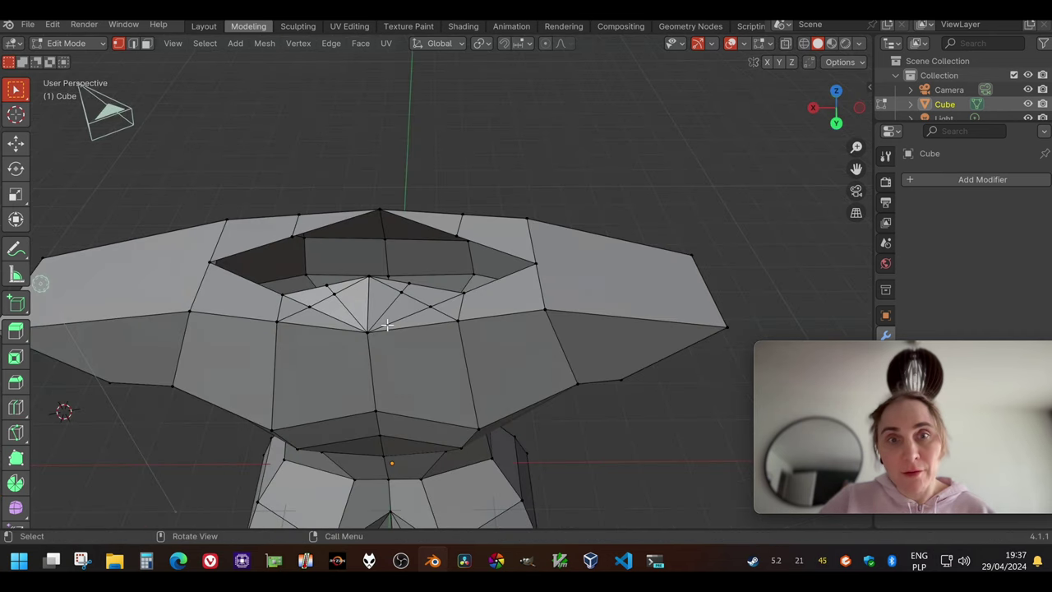
{"action": "left_click_drag", "start_coordinate": [433, 313], "coordinate": [394, 292]}
{"action": "right_click", "coordinate": [395, 320]}
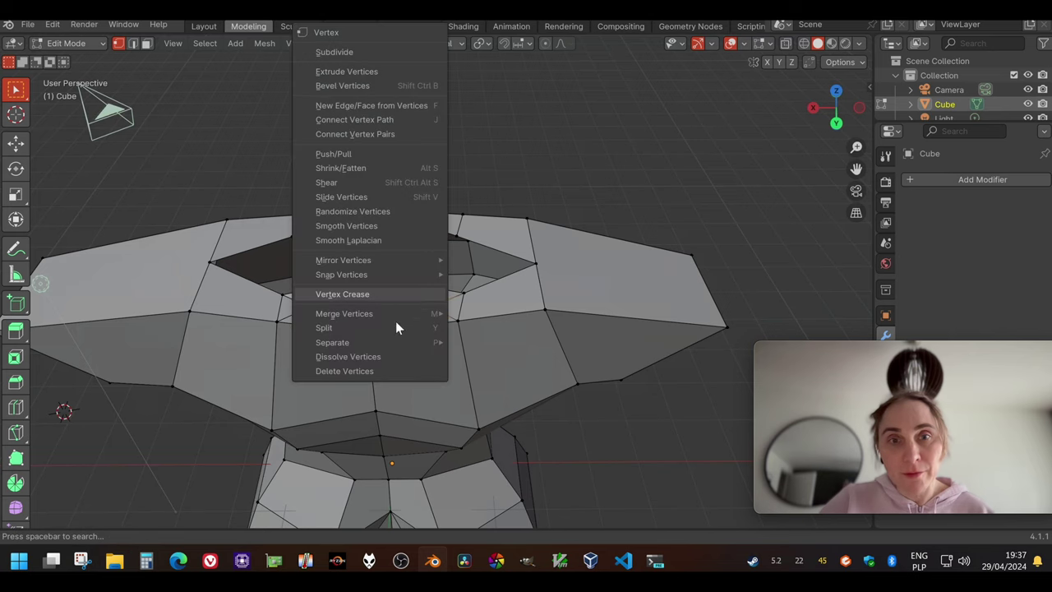
{"action": "left_click", "coordinate": [368, 355]}
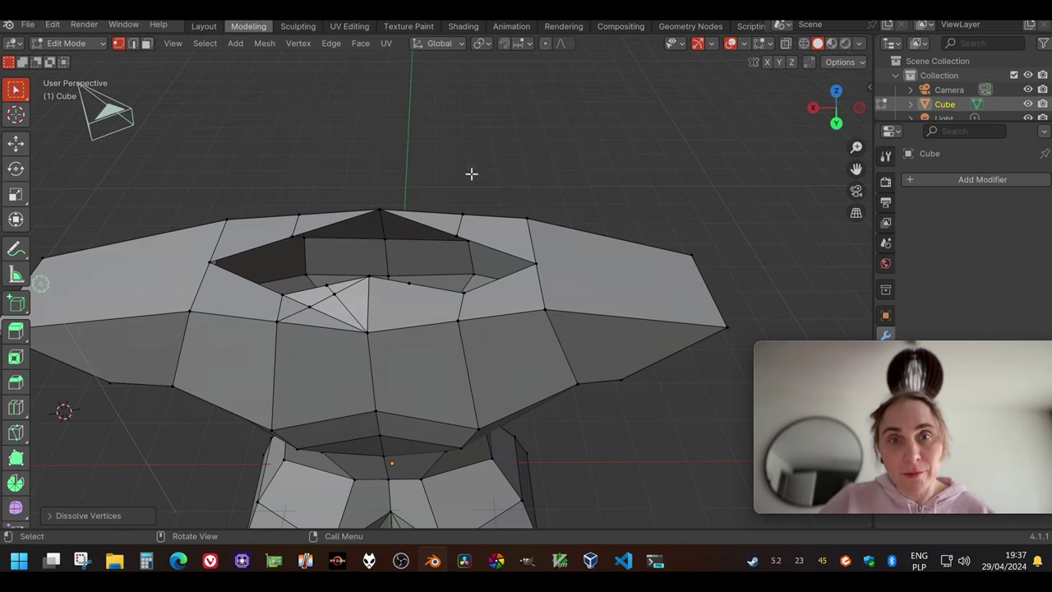
Recut the front of the neck with a new knife fan from the rim vertex
{"action": "key", "text": "k"}
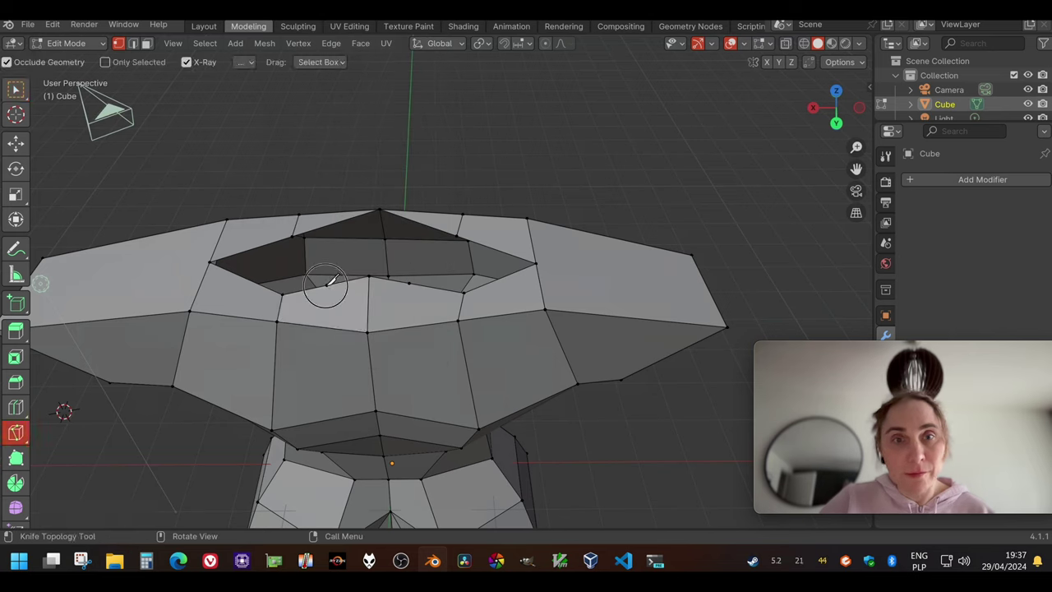
{"action": "left_click", "coordinate": [327, 286]}
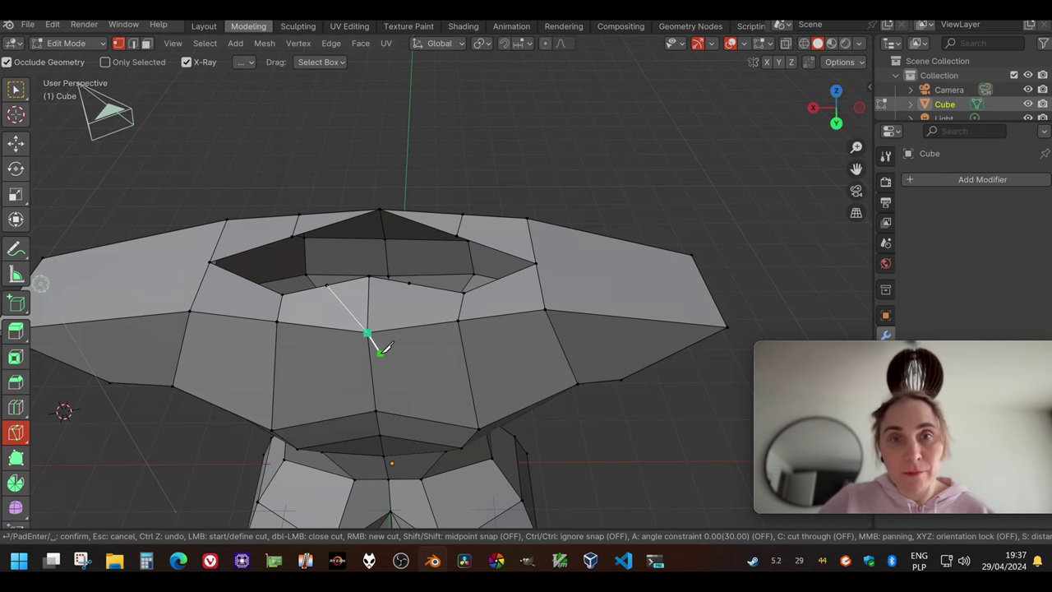
{"action": "key", "text": "Return"}
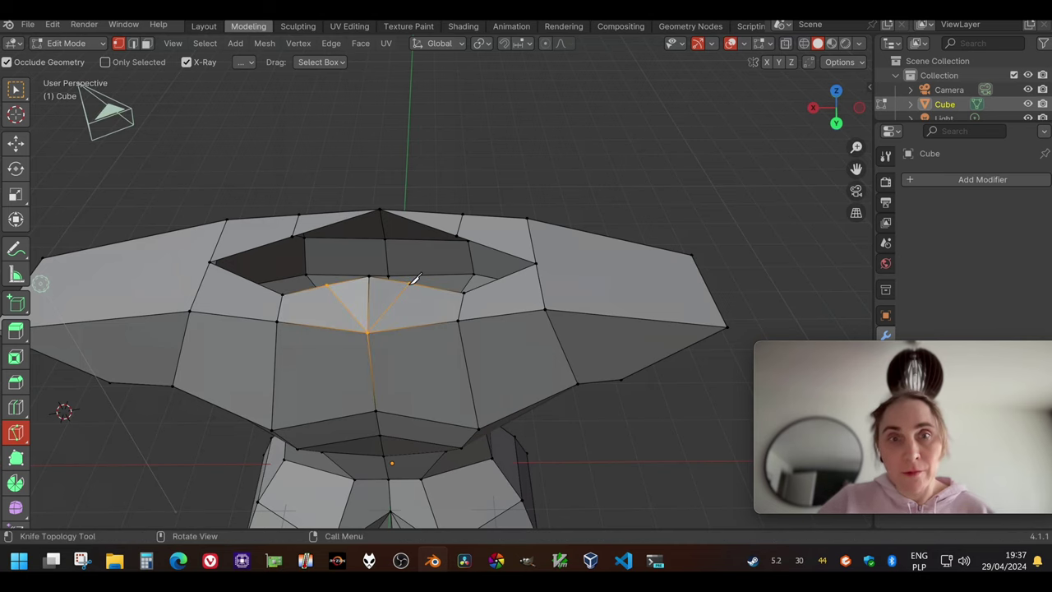
{"action": "middle_click_drag", "start_coordinate": [400, 362], "coordinate": [371, 365]}
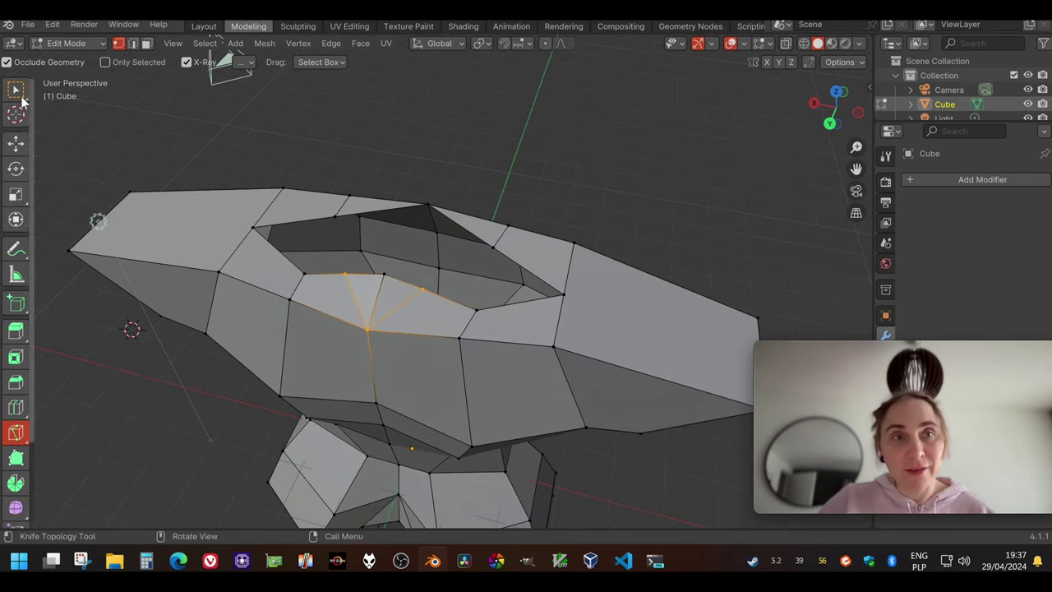
Dissolve the leftover rim vertex to merge two triangles into one face
{"action": "key", "text": "w"}
{"action": "left_click", "coordinate": [382, 276]}
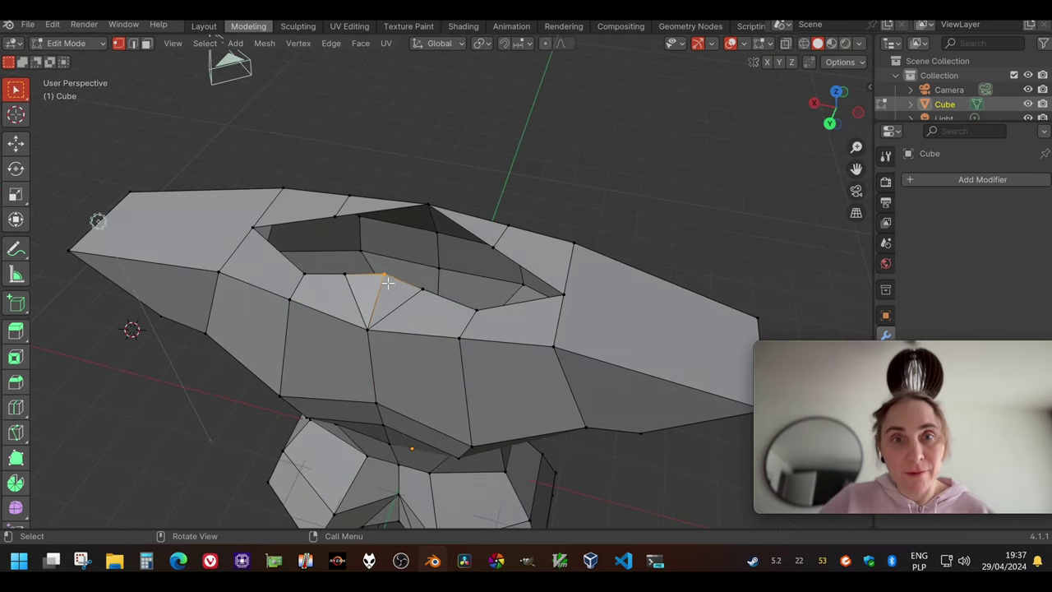
{"action": "key", "text": "ctrl+v"}
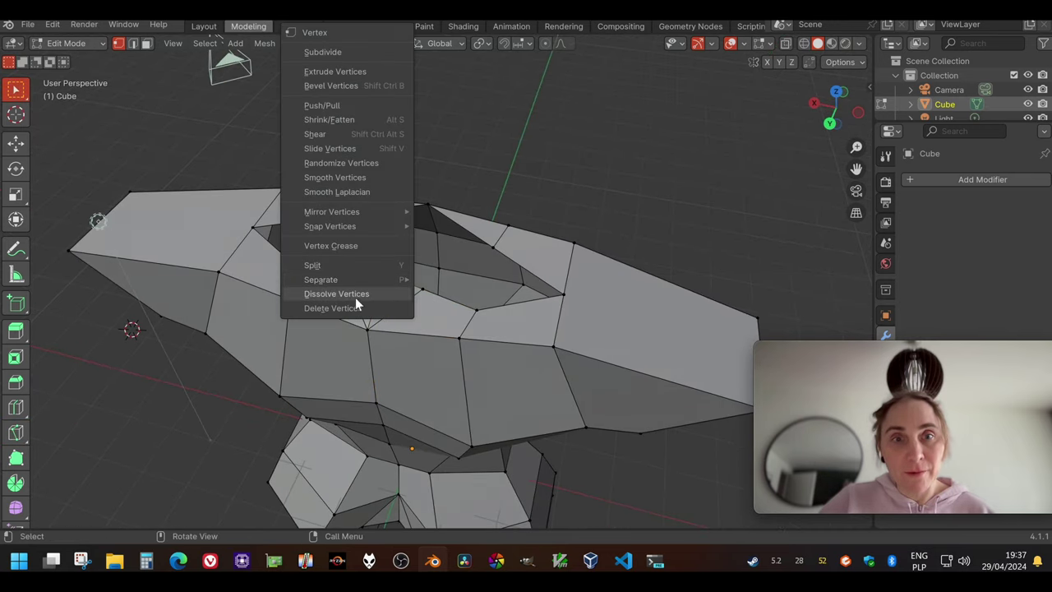
{"action": "left_click", "coordinate": [356, 298]}
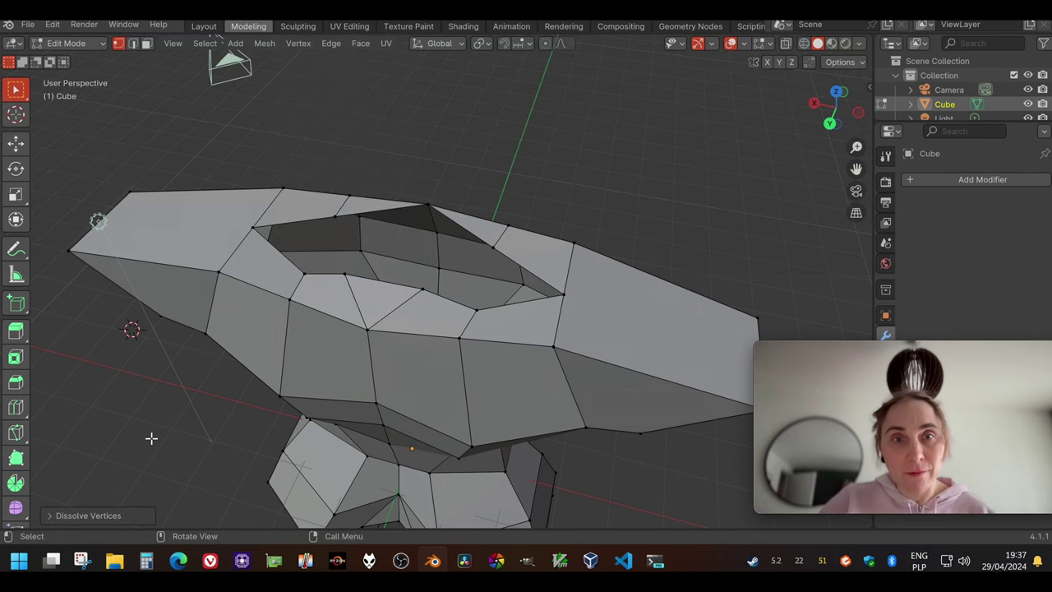
{"action": "mouse_move", "coordinate": [432, 399]}
{"action": "middle_mouse_down"}
{"action": "mouse_move", "coordinate": [380, 375]}
{"action": "mouse_move", "coordinate": [448, 370]}
{"action": "mouse_move", "coordinate": [488, 341]}
{"action": "mouse_move", "coordinate": [462, 303]}
{"action": "mouse_move", "coordinate": [450, 400]}
{"action": "middle_mouse_up"}
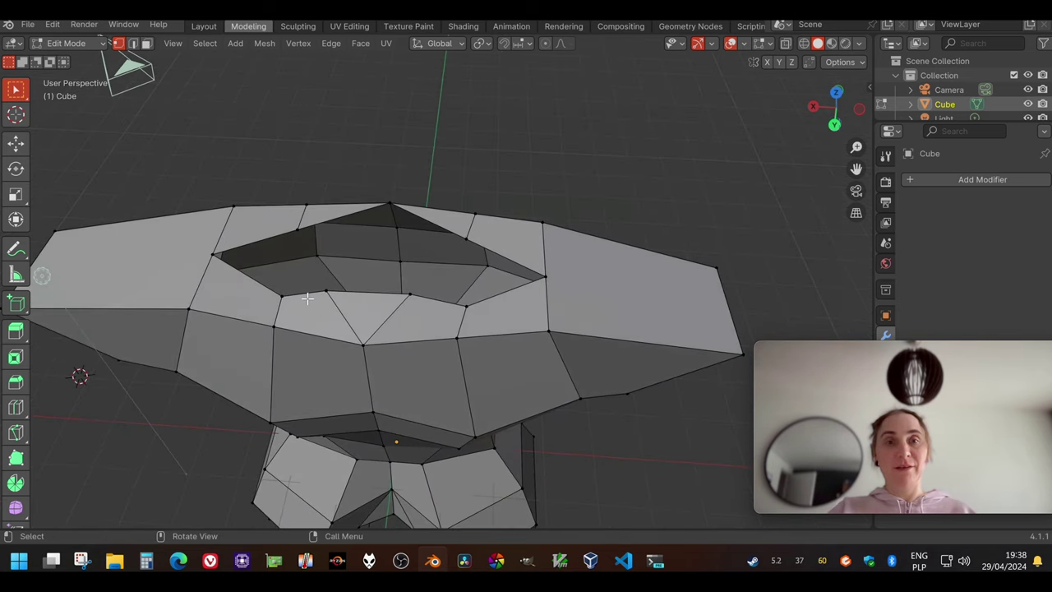
Select the three front rim vertices and drag them upward along Z
{"action": "left_click", "coordinate": [329, 291]}
{"action": "left_click", "coordinate": [409, 293], "text": "shift"}
{"action": "left_click", "coordinate": [359, 343], "text": "shift"}
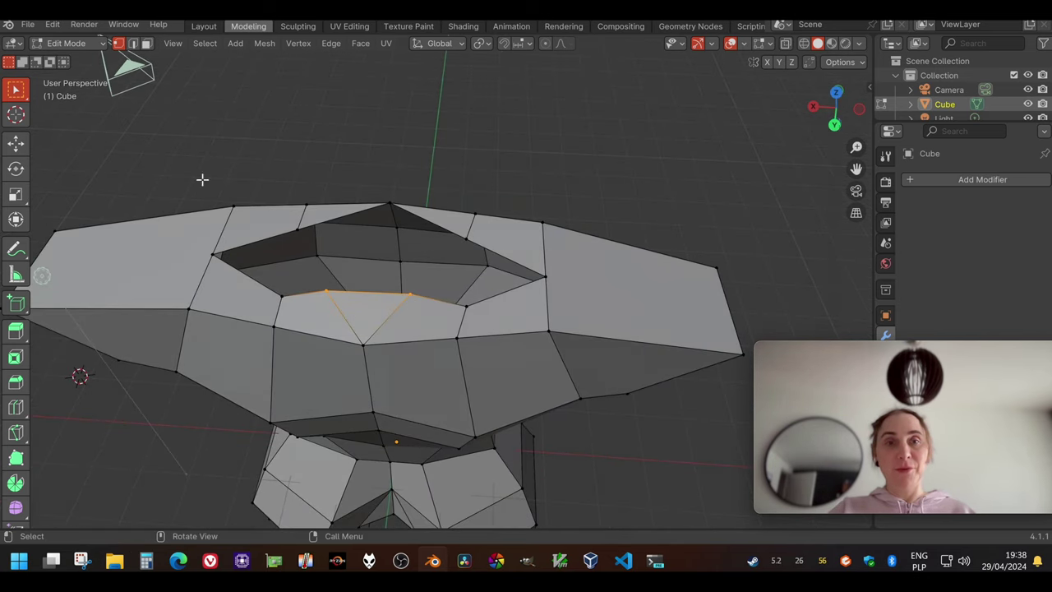
{"action": "left_click", "coordinate": [15, 143]}
{"action": "middle_click_drag", "start_coordinate": [176, 282], "coordinate": [368, 248]}
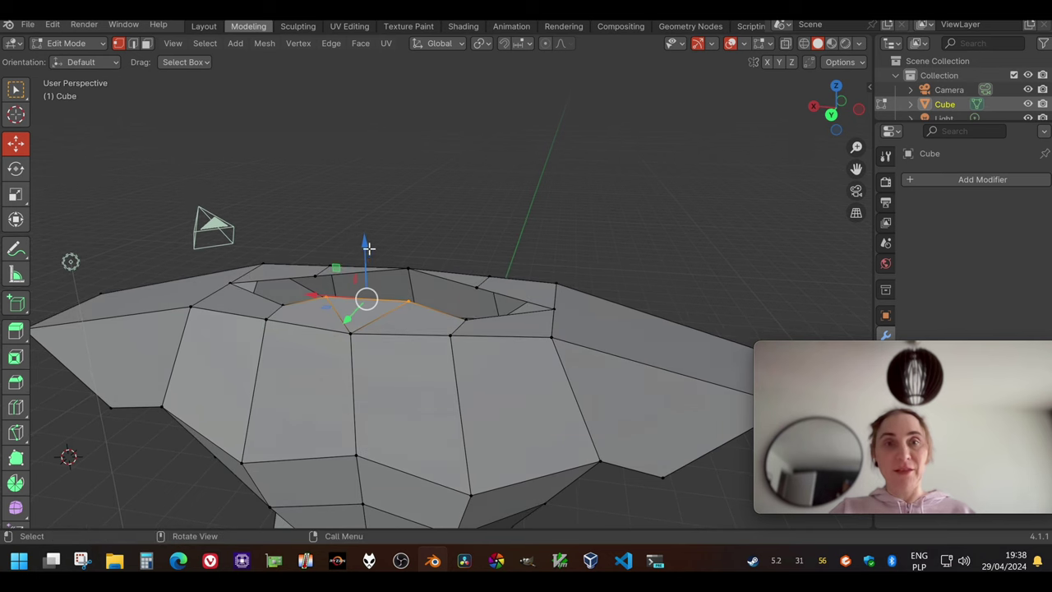
{"action": "left_click_drag", "start_coordinate": [364, 242], "coordinate": [364, 227]}
{"action": "left_click", "coordinate": [553, 281]}
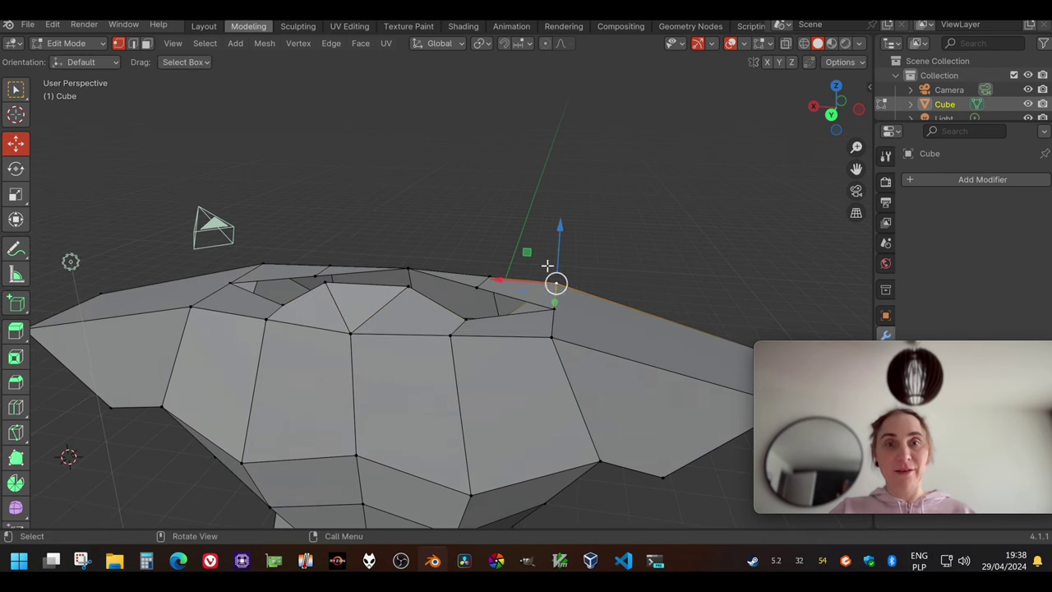
{"action": "middle_click_drag", "start_coordinate": [554, 282], "coordinate": [256, 368]}
Knife-cut an edge from the shoulder edge to the neck opening's corner
{"action": "left_click", "coordinate": [16, 458]}
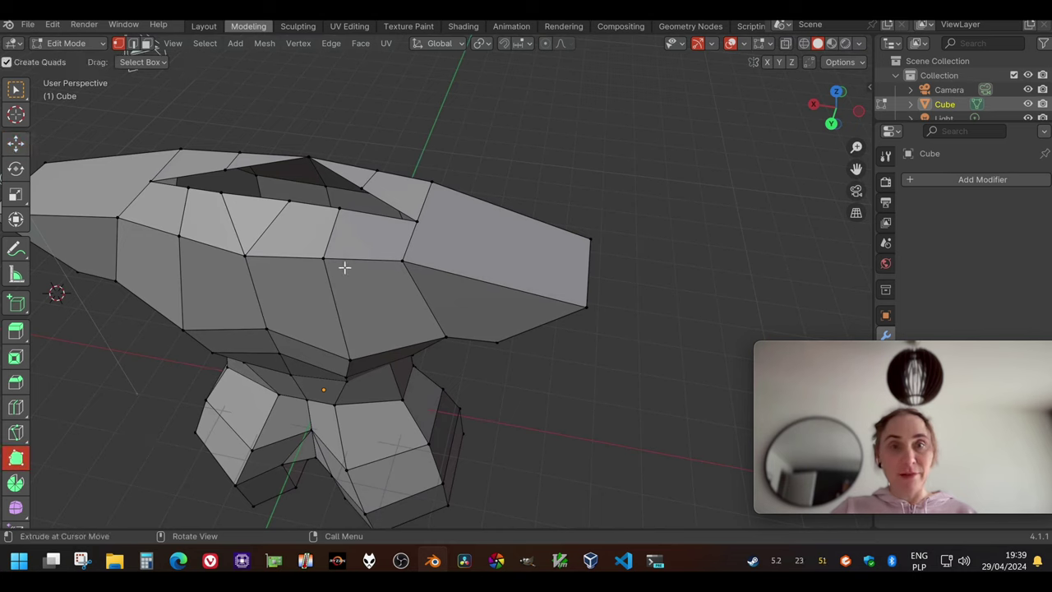
{"action": "left_click", "coordinate": [15, 432]}
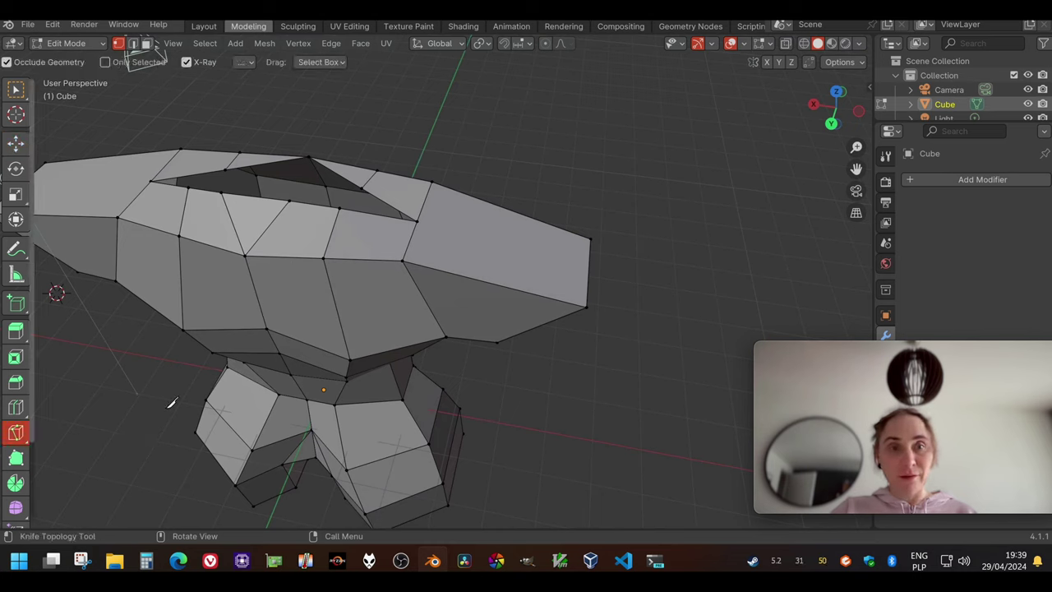
{"action": "left_click", "coordinate": [401, 259]}
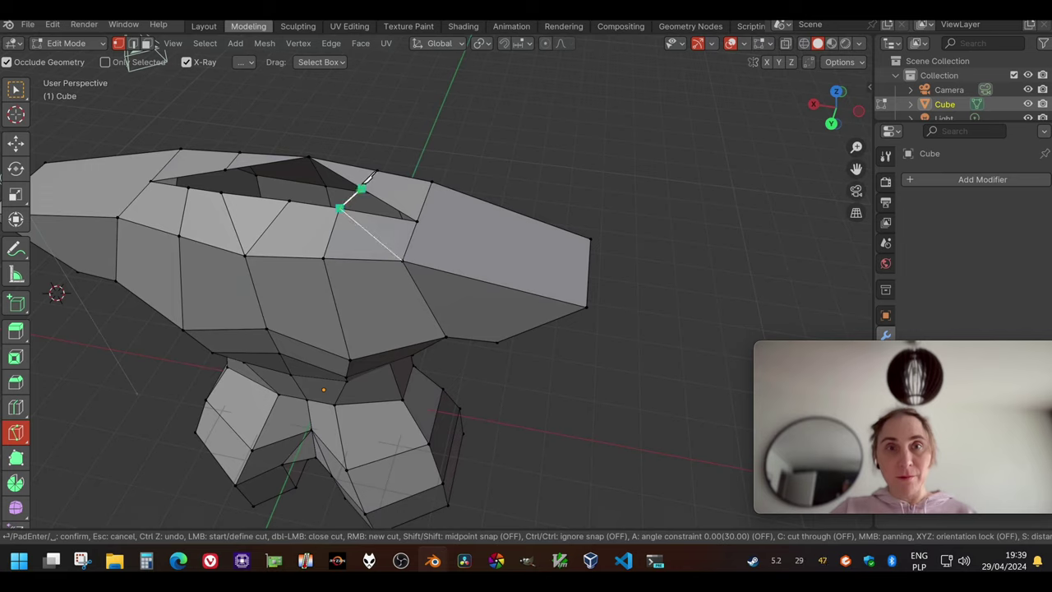
{"action": "left_click", "coordinate": [435, 181]}
{"action": "key", "text": "Return"}
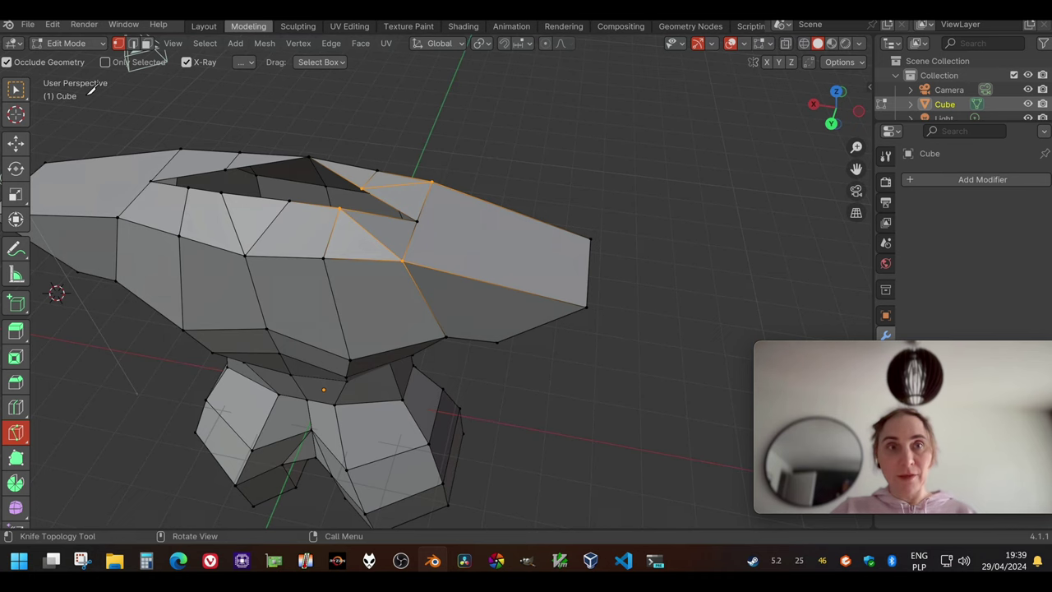
Fill the gap beside the neck with a triangular face using F
{"action": "left_click", "coordinate": [17, 87]}
{"action": "middle_click_drag", "start_coordinate": [380, 126], "coordinate": [316, 233]}
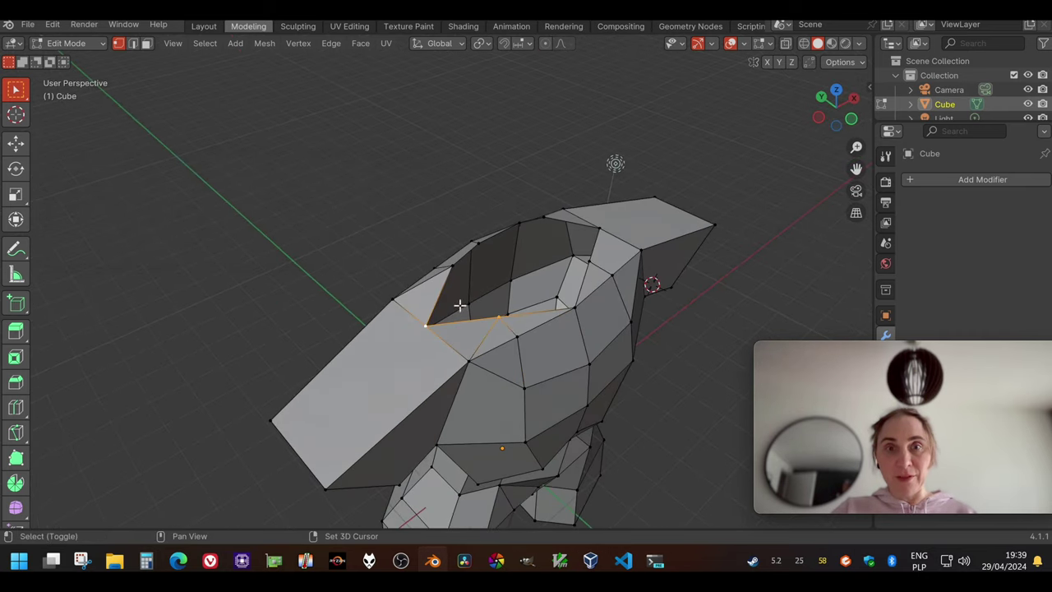
{"action": "key", "text": "f"}
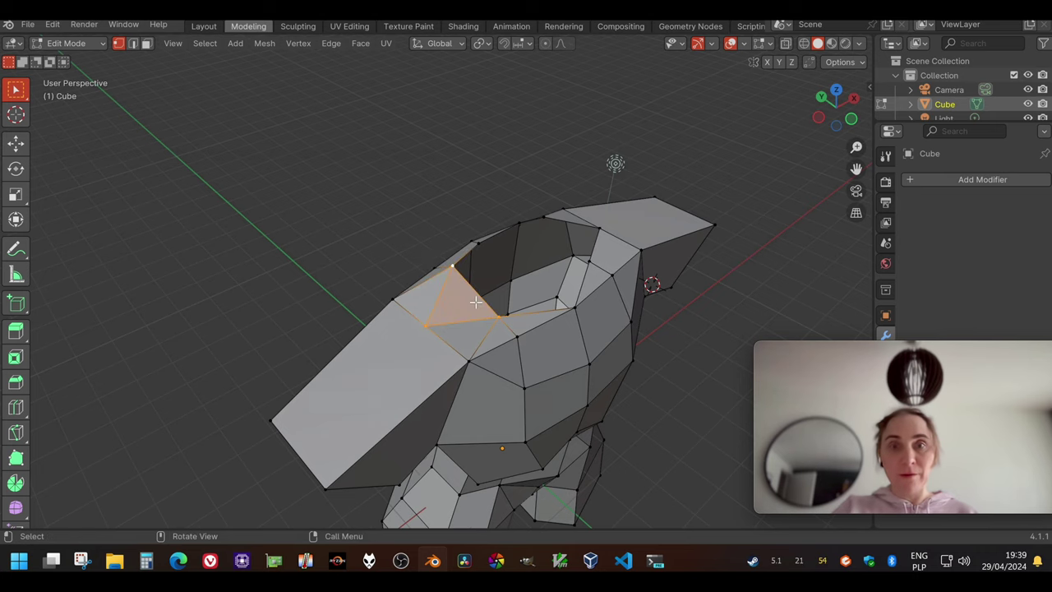
{"action": "left_click", "coordinate": [335, 219]}
{"action": "middle_click_drag", "start_coordinate": [564, 364], "coordinate": [293, 320]}
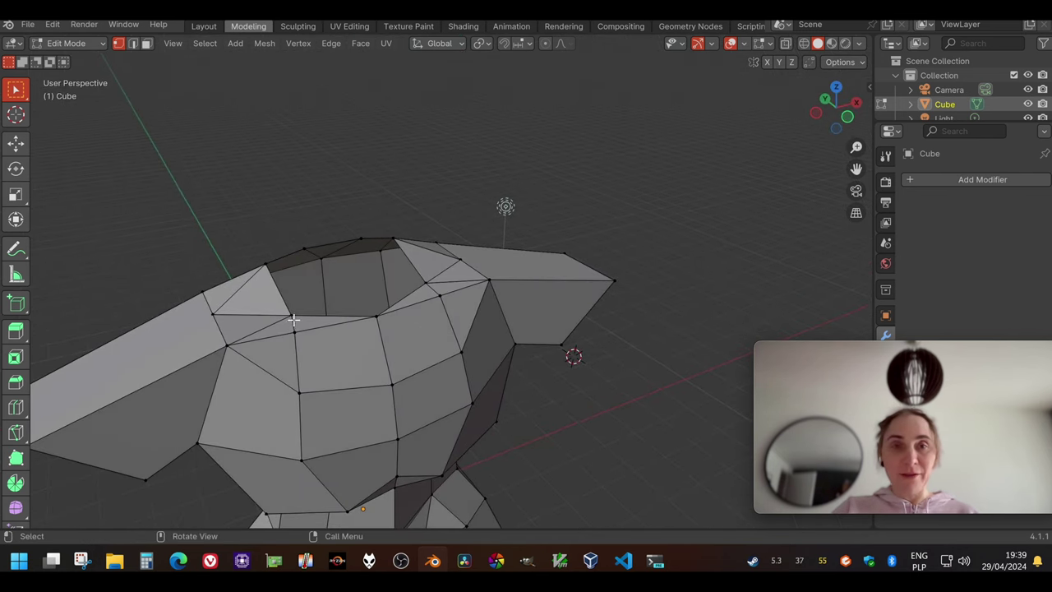
Select the front neck rim edge path and move it 0.38 m along Y
{"action": "left_click", "coordinate": [440, 295]}
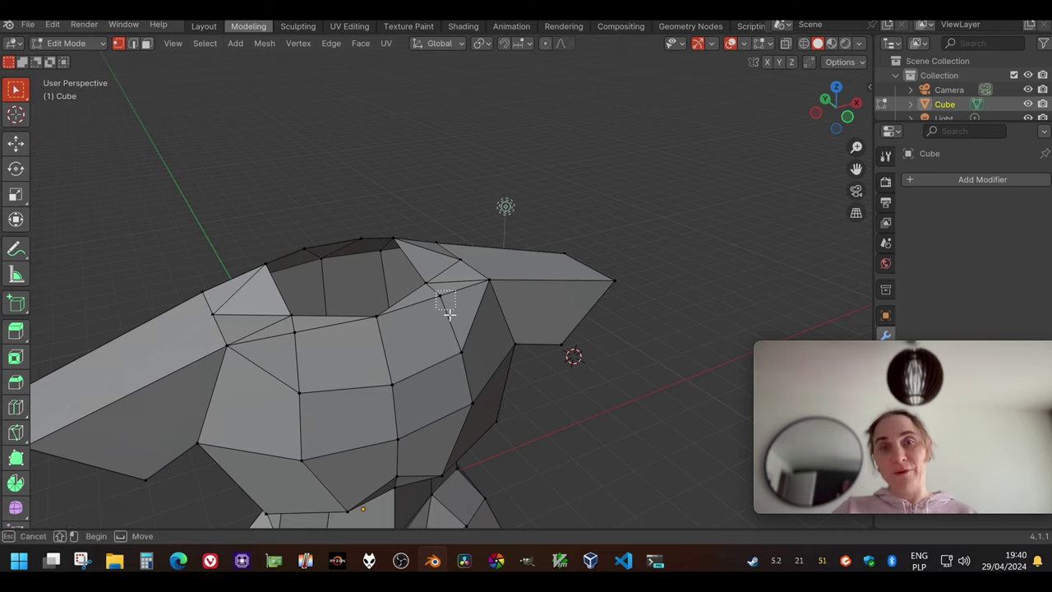
{"action": "left_click", "coordinate": [293, 332], "text": "ctrl"}
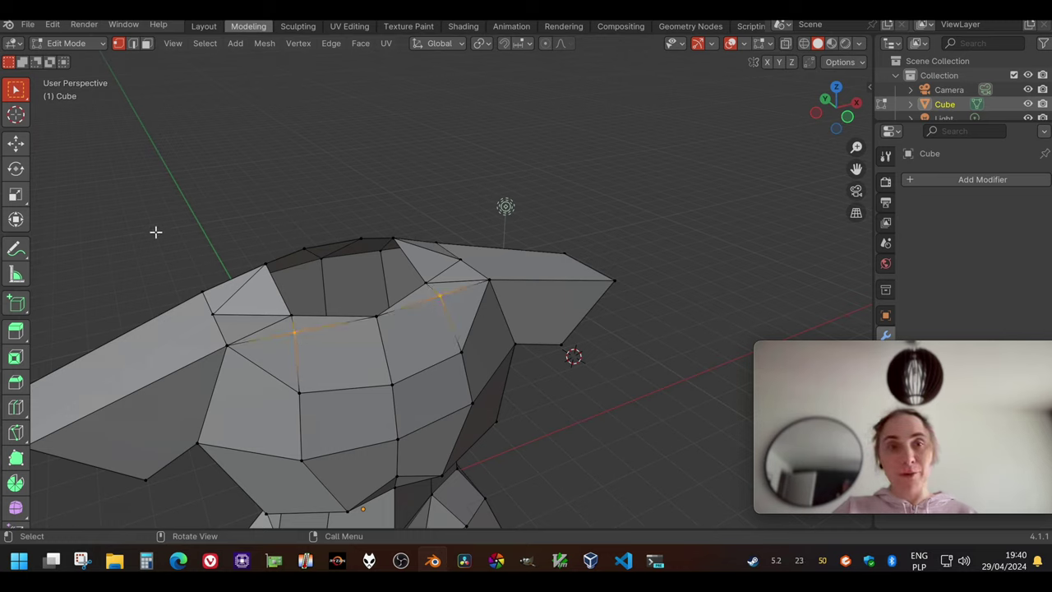
{"action": "left_click", "coordinate": [15, 146]}
{"action": "mouse_move", "coordinate": [352, 294]}
{"action": "left_mouse_down"}
{"action": "mouse_move", "coordinate": [368, 304]}
{"action": "mouse_move", "coordinate": [345, 276]}
{"action": "mouse_move", "coordinate": [361, 305]}
{"action": "mouse_move", "coordinate": [362, 296]}
{"action": "mouse_move", "coordinate": [348, 298]}
{"action": "left_mouse_up"}
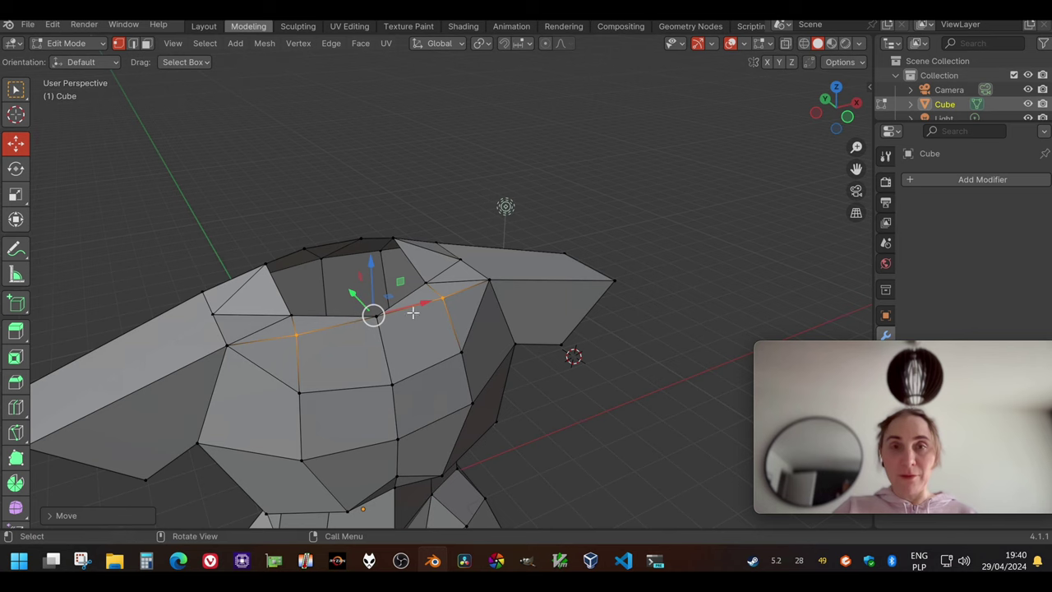
{"action": "left_click", "coordinate": [600, 168]}
{"action": "middle_click_drag", "start_coordinate": [366, 250], "coordinate": [285, 145]}
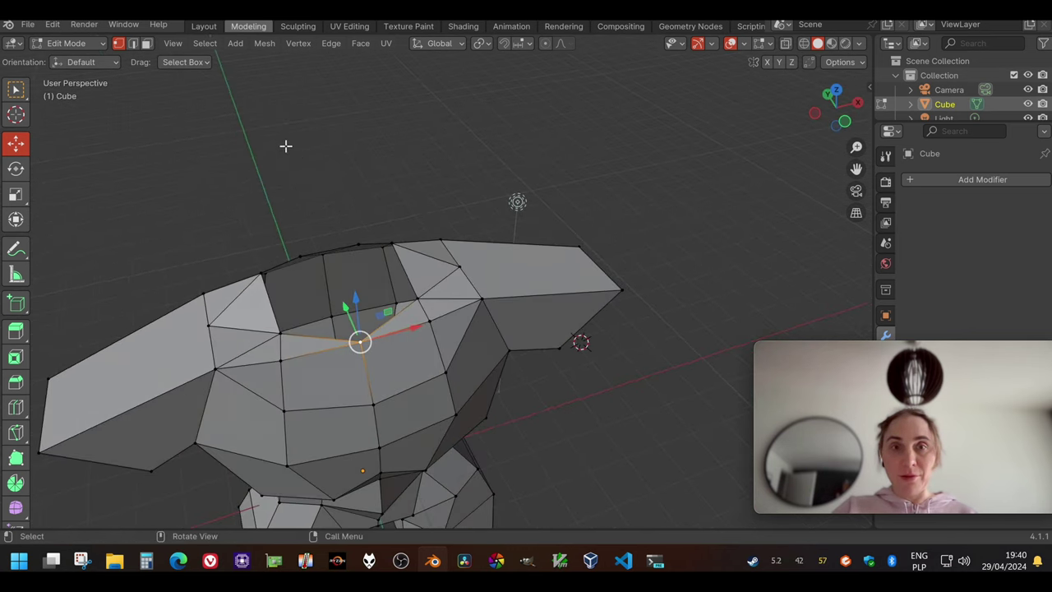
Select three vertices on the neck rim and orbit to inspect them
{"action": "left_click", "coordinate": [278, 333]}
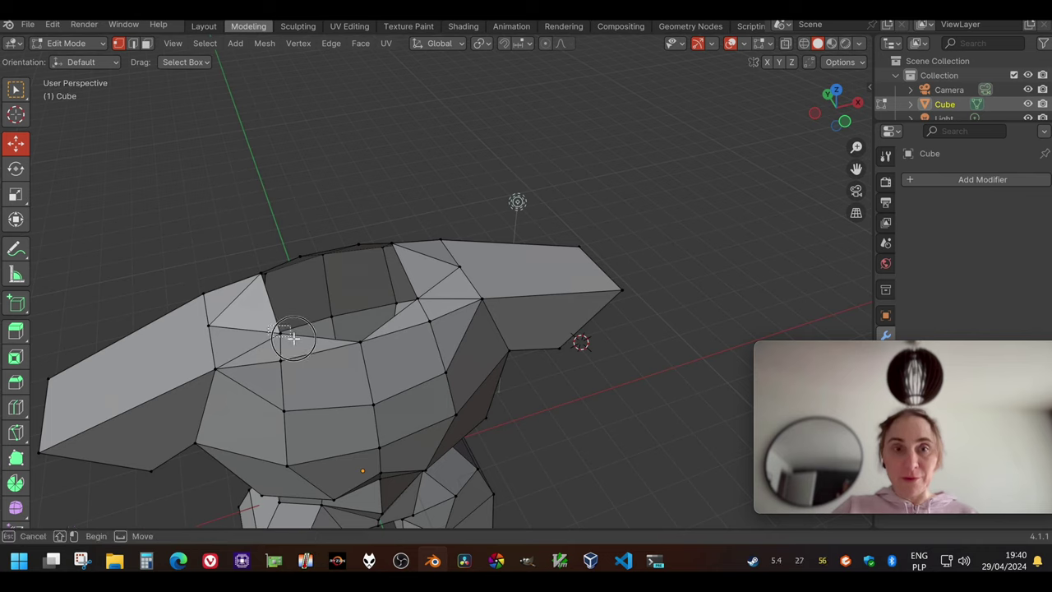
{"action": "left_click", "coordinate": [358, 341], "text": "shift"}
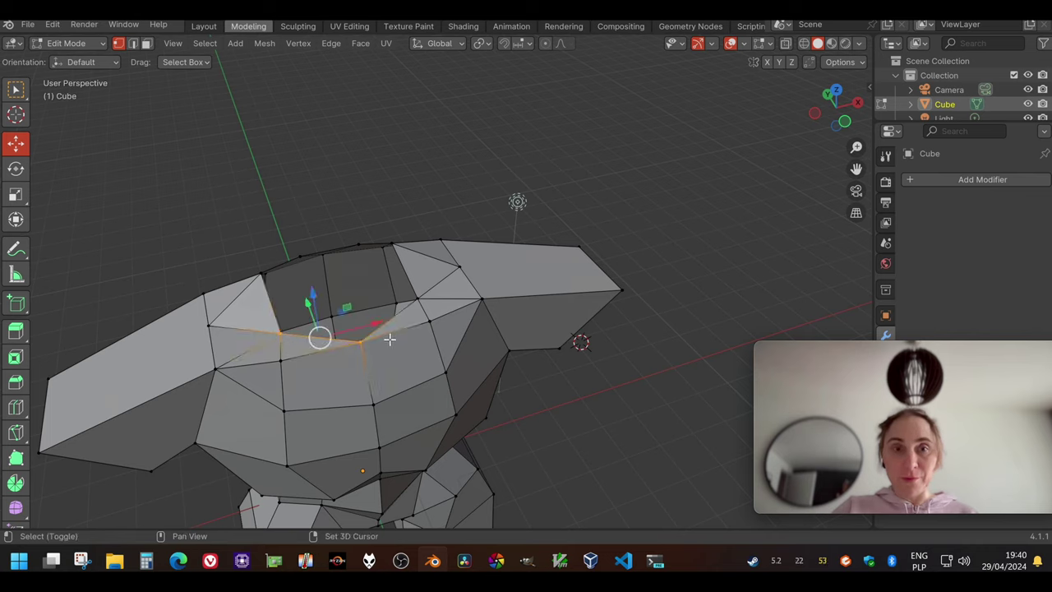
{"action": "left_click", "coordinate": [416, 299], "text": "shift"}
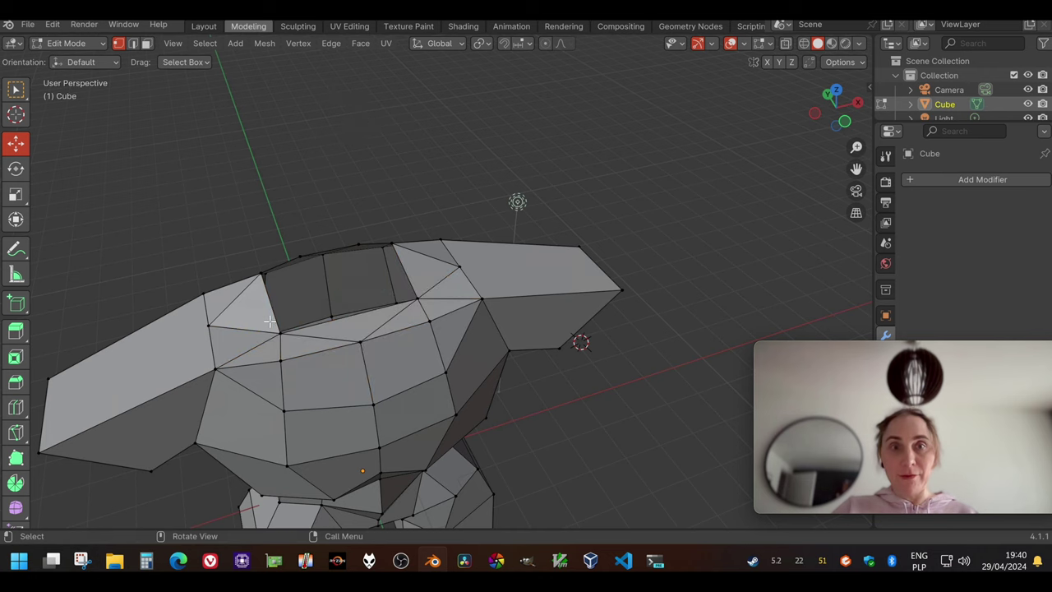
{"action": "middle_click_drag", "start_coordinate": [269, 320], "coordinate": [301, 355]}
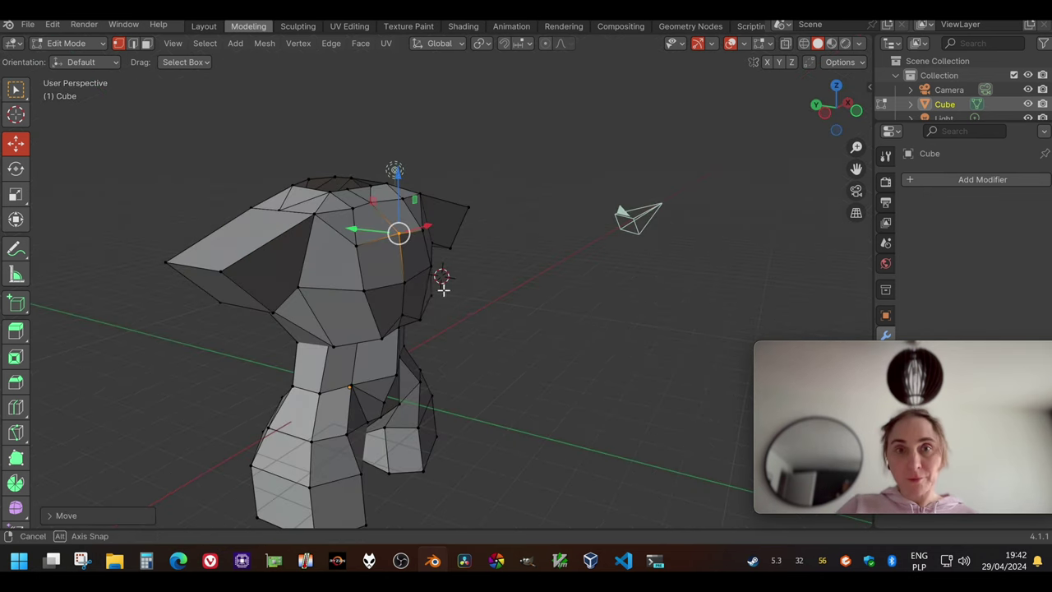
Move one neck-rim vertex -0.18 m along Y, then box-select the T-shirt section from the front
{"action": "middle_click_drag", "start_coordinate": [439, 276], "coordinate": [422, 289]}
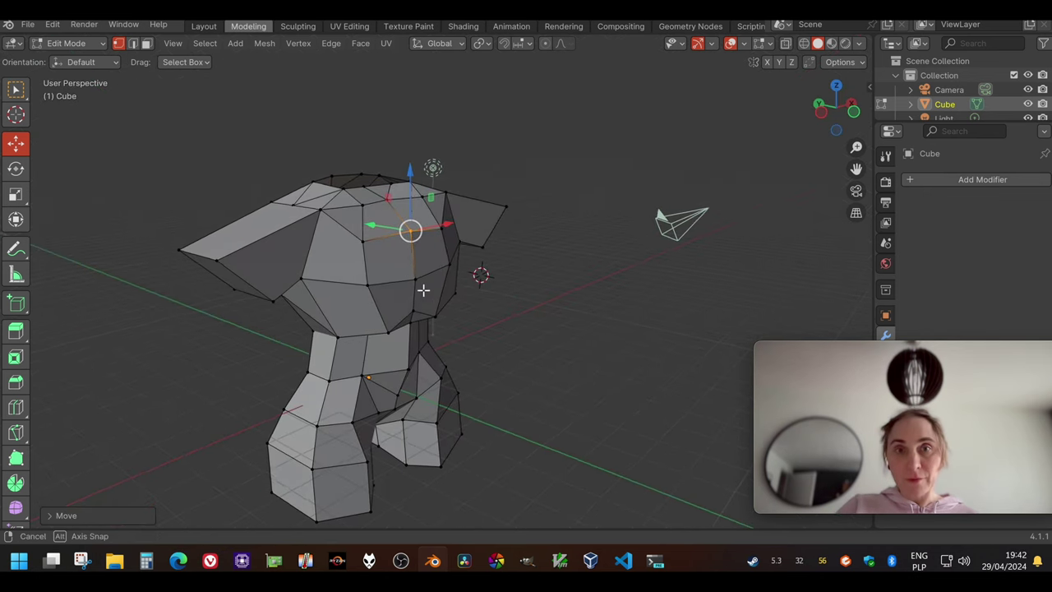
{"action": "left_click", "coordinate": [420, 286]}
{"action": "left_click_drag", "start_coordinate": [376, 271], "coordinate": [386, 272]}
{"action": "middle_click_drag", "start_coordinate": [578, 343], "coordinate": [403, 279]}
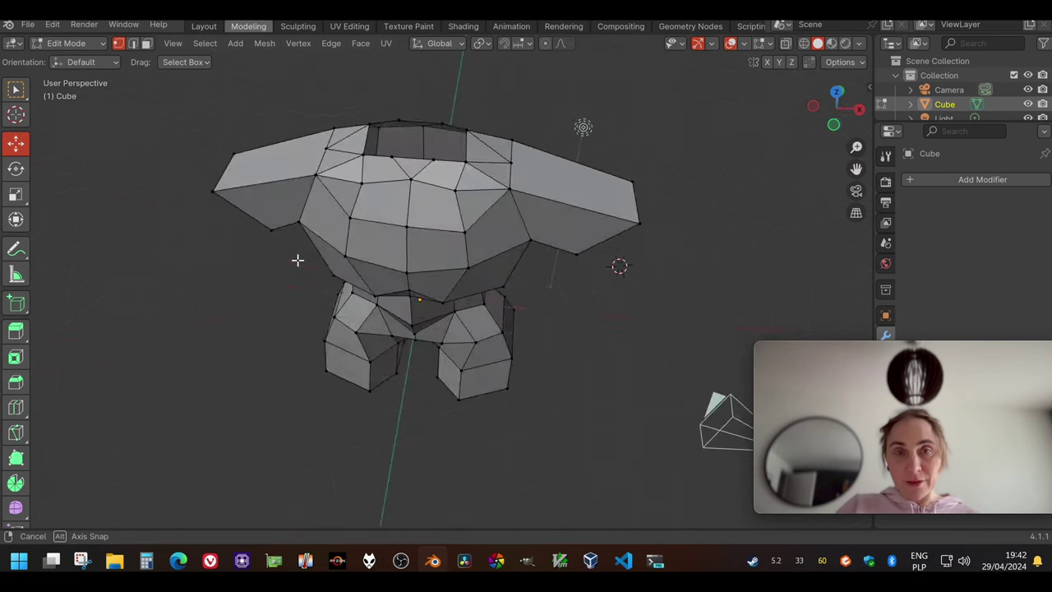
{"action": "left_click_drag", "start_coordinate": [178, 80], "coordinate": [795, 308]}
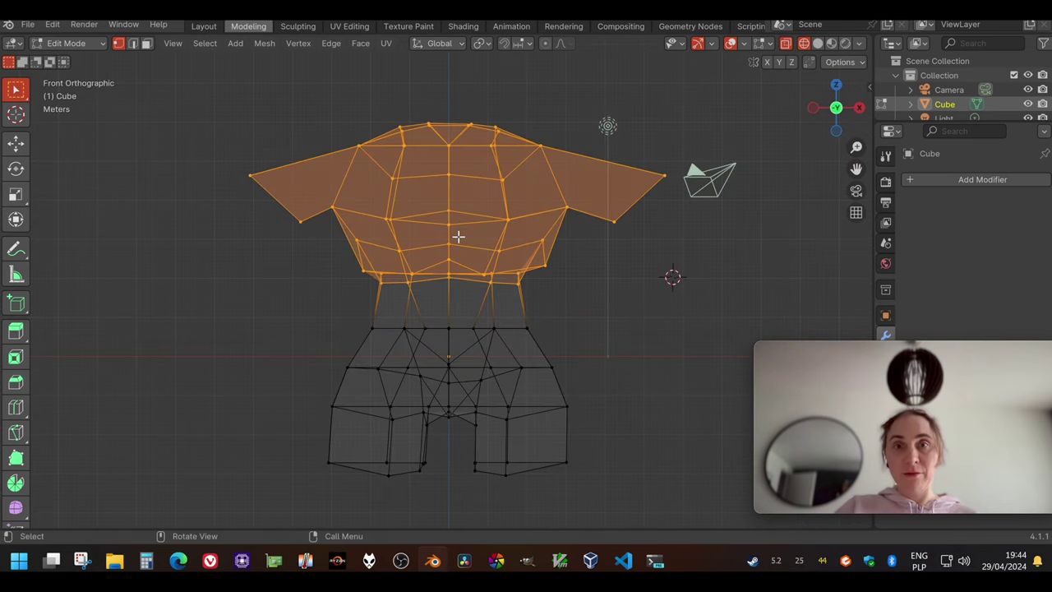
Scale the T-shirt section to 0.75 along X, then deselect and turn off X-ray
{"action": "left_click", "coordinate": [16, 194]}
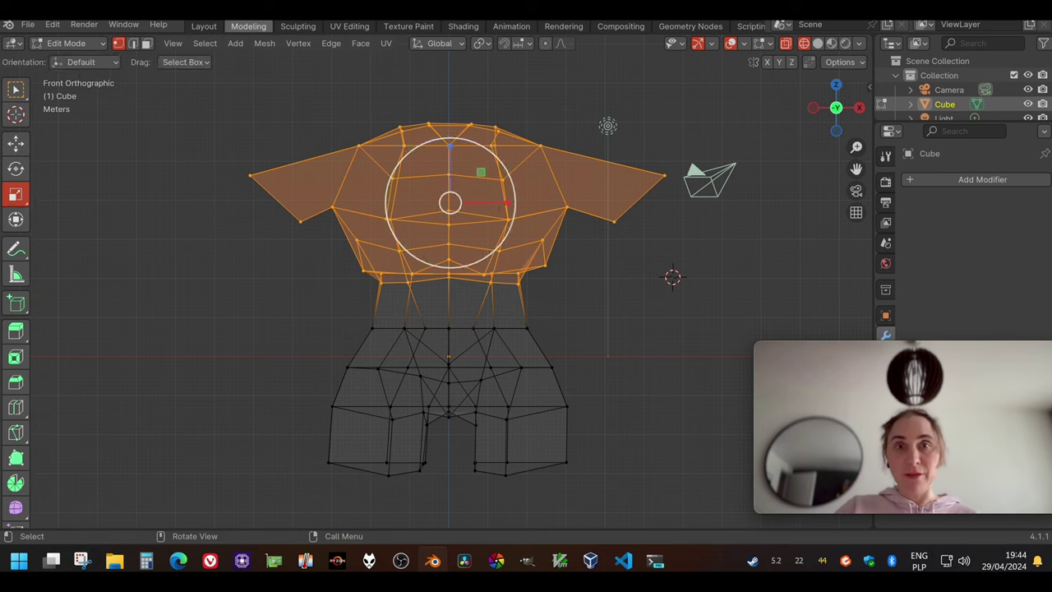
{"action": "left_click_drag", "start_coordinate": [506, 203], "coordinate": [490, 207]}
{"action": "left_click", "coordinate": [16, 93]}
{"action": "left_click", "coordinate": [263, 220]}
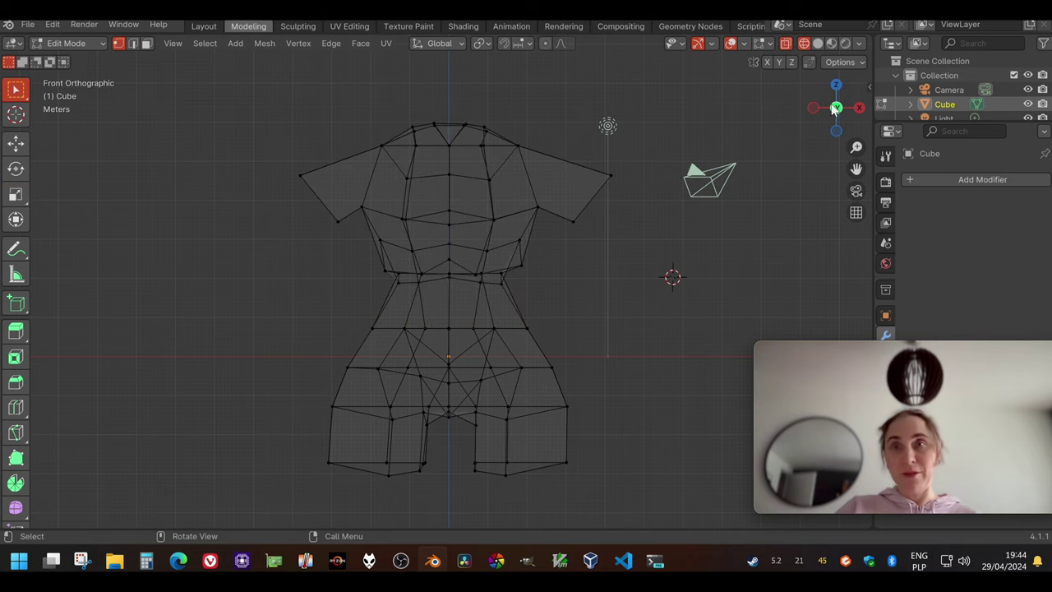
{"action": "left_click", "coordinate": [785, 42]}
{"action": "mouse_move", "coordinate": [751, 118]}
{"action": "middle_mouse_down"}
{"action": "mouse_move", "coordinate": [544, 224]}
{"action": "mouse_move", "coordinate": [427, 238]}
{"action": "mouse_move", "coordinate": [477, 260]}
{"action": "mouse_move", "coordinate": [588, 248]}
{"action": "mouse_move", "coordinate": [272, 392]}
{"action": "middle_mouse_up"}
{"action": "key", "text": "alt+z"}
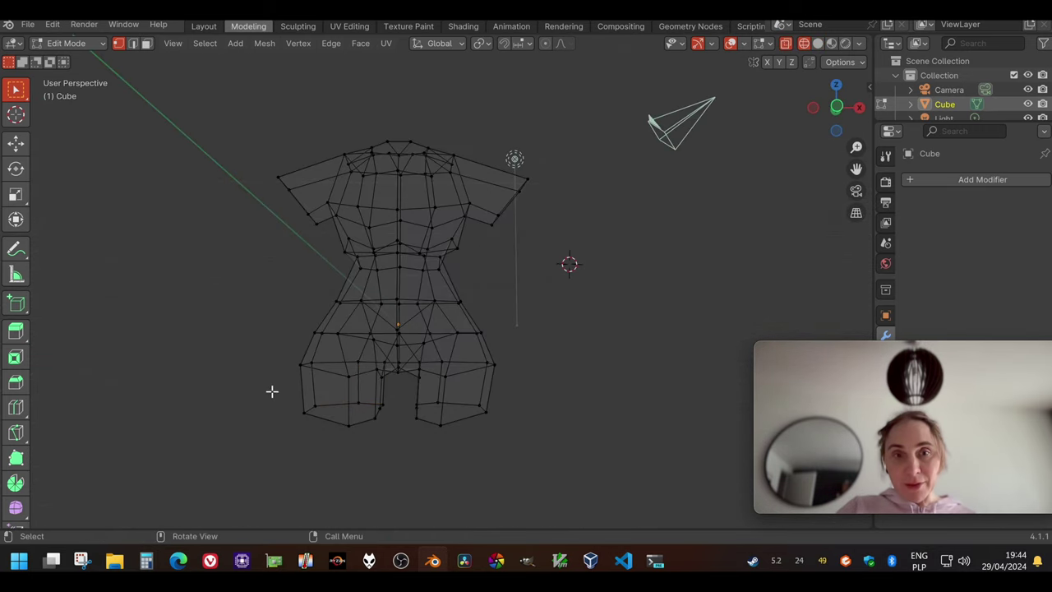
{"action": "left_click_drag", "start_coordinate": [258, 380], "coordinate": [563, 452]}
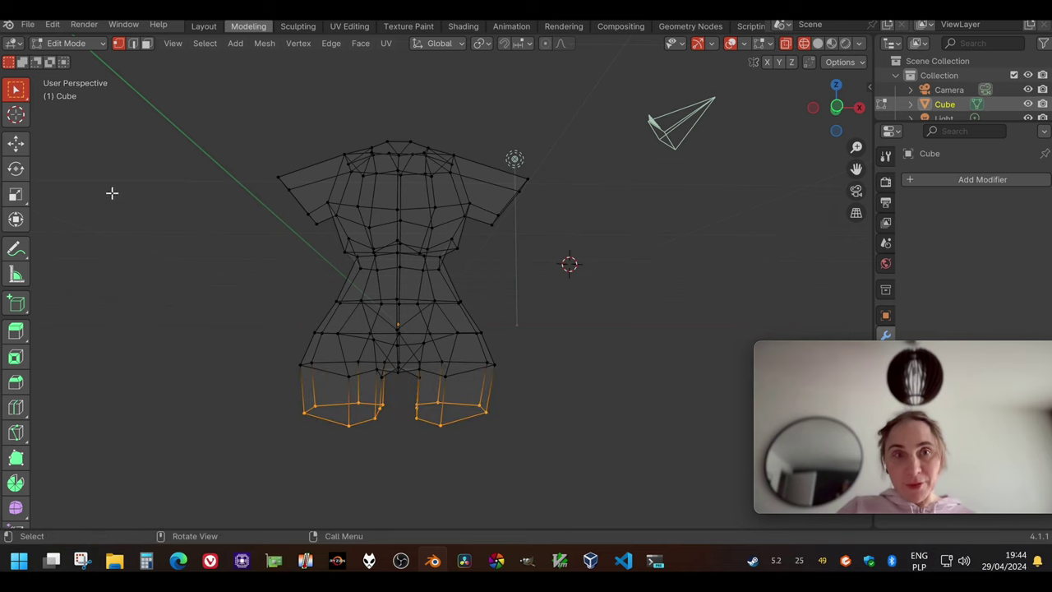
{"action": "left_click", "coordinate": [15, 194]}
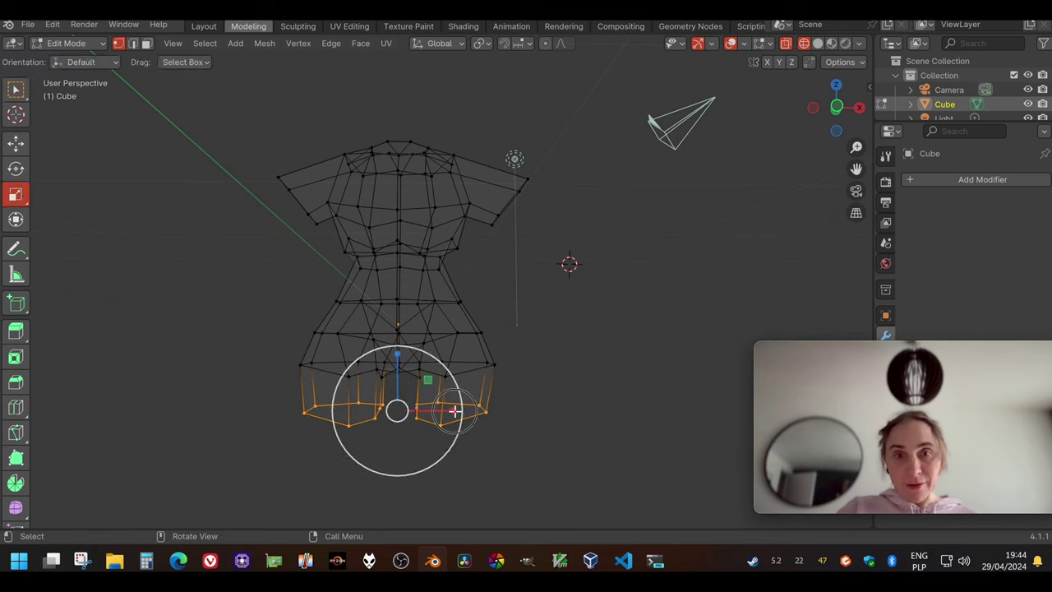
{"action": "left_click_drag", "start_coordinate": [463, 416], "coordinate": [431, 411]}
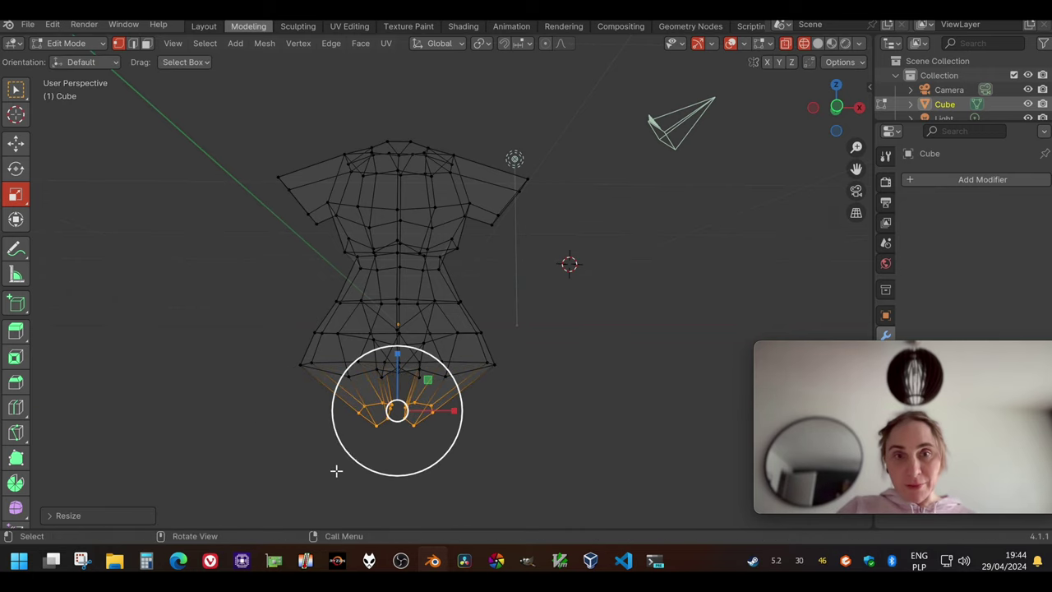
{"action": "left_click", "coordinate": [397, 415]}
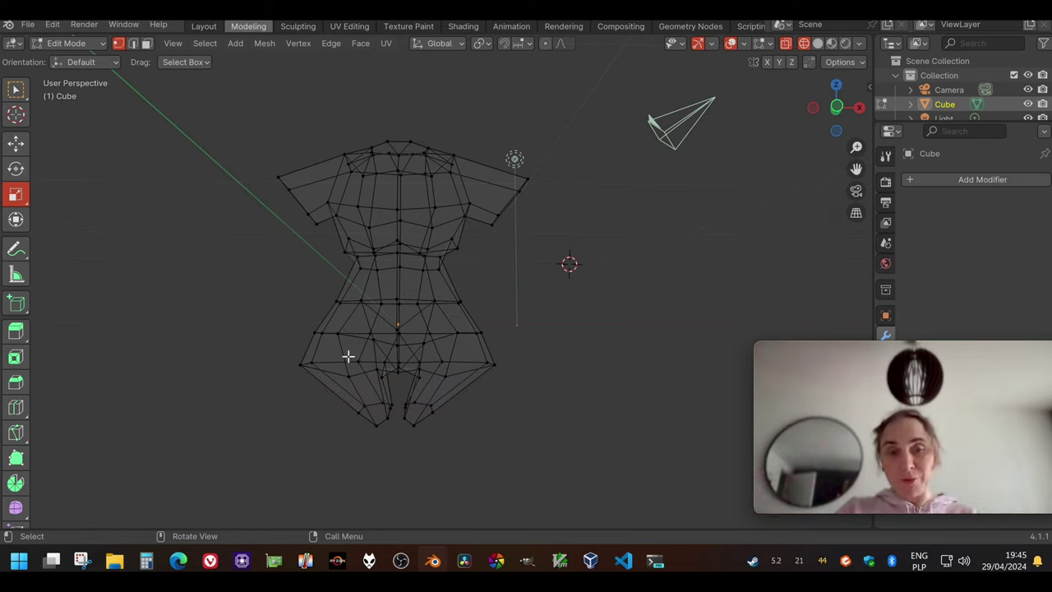
{"action": "key", "text": "ctrl+z"}
{"action": "key", "text": "ctrl+z"}
{"action": "key", "text": "ctrl+z"}
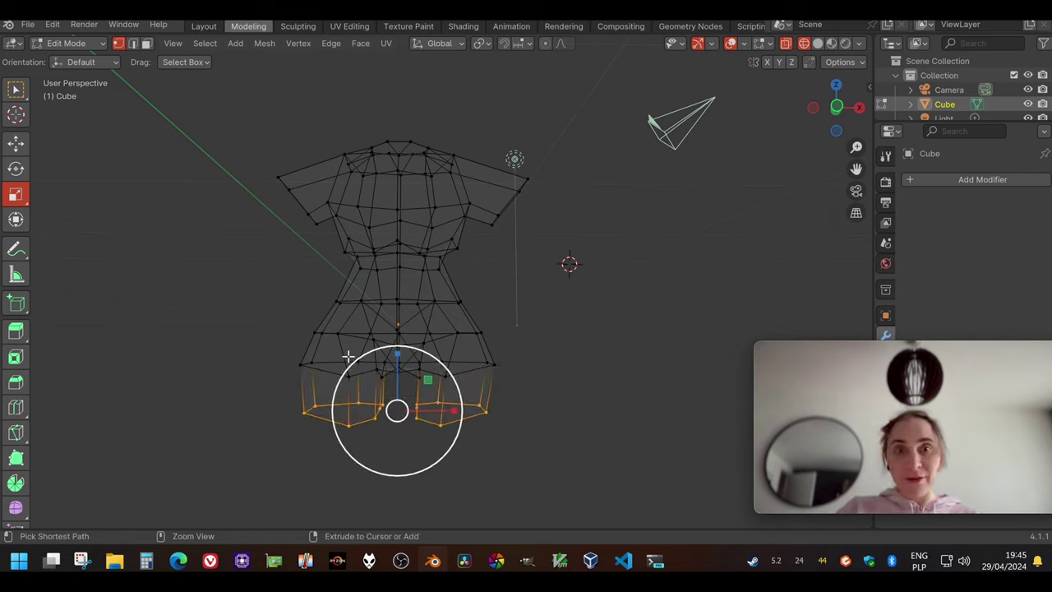
{"action": "key", "text": "ctrl+z"}
{"action": "left_click_drag", "start_coordinate": [263, 386], "coordinate": [340, 436]}
{"action": "left_click_drag", "start_coordinate": [521, 384], "coordinate": [469, 444], "text": "shift"}
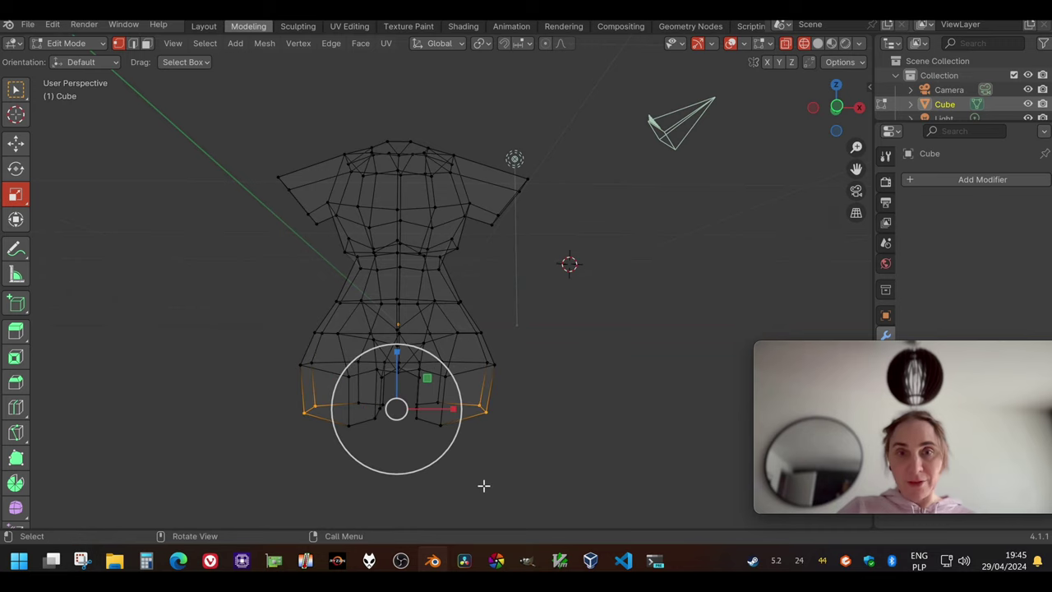
{"action": "left_click_drag", "start_coordinate": [452, 408], "coordinate": [438, 413]}
{"action": "key", "text": "ctrl+z"}
{"action": "key", "text": "ctrl+z"}
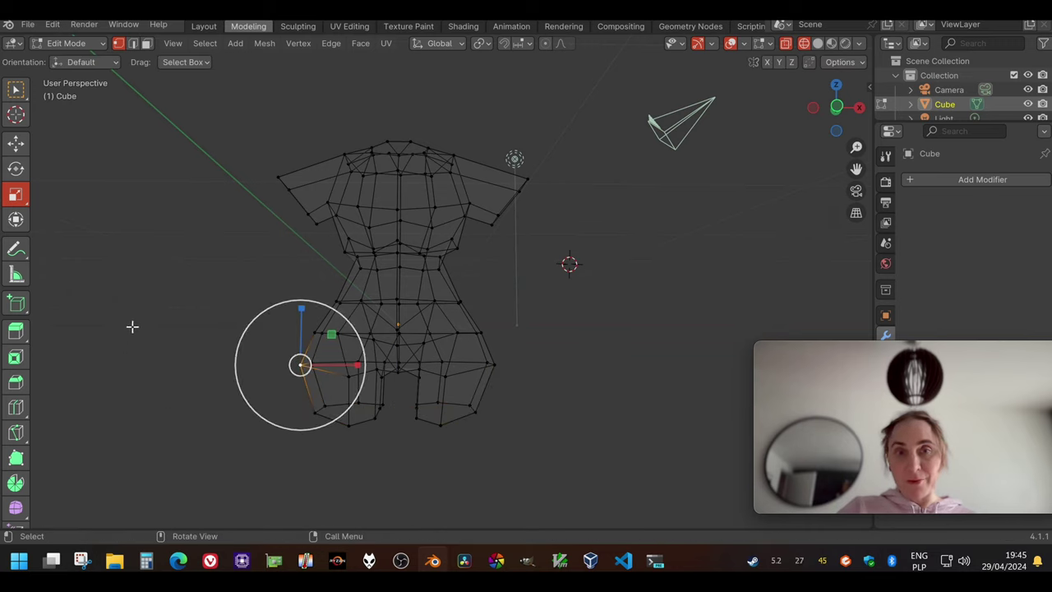
{"action": "left_click", "coordinate": [17, 90]}
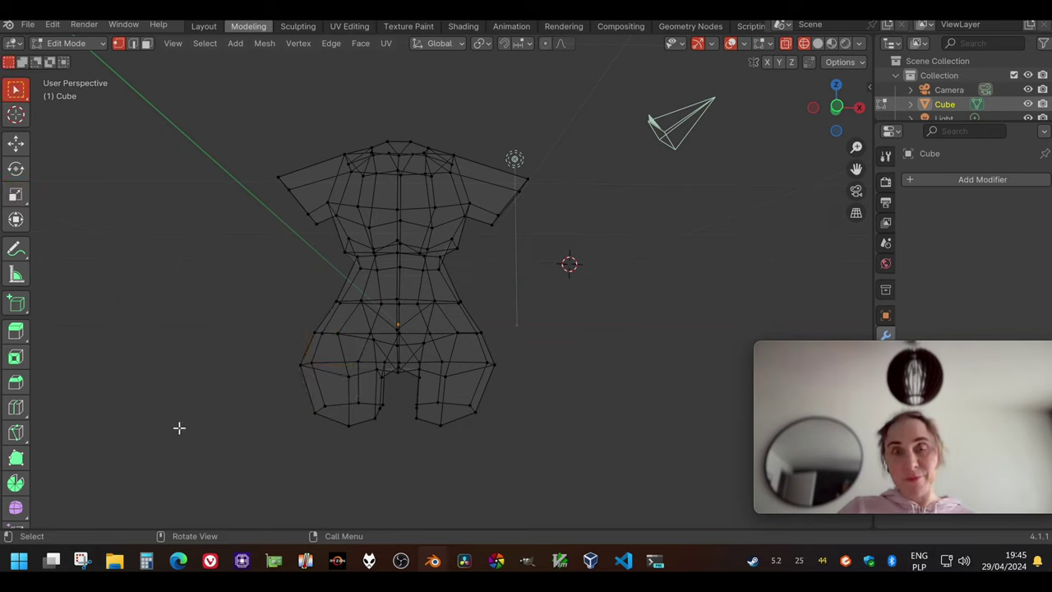
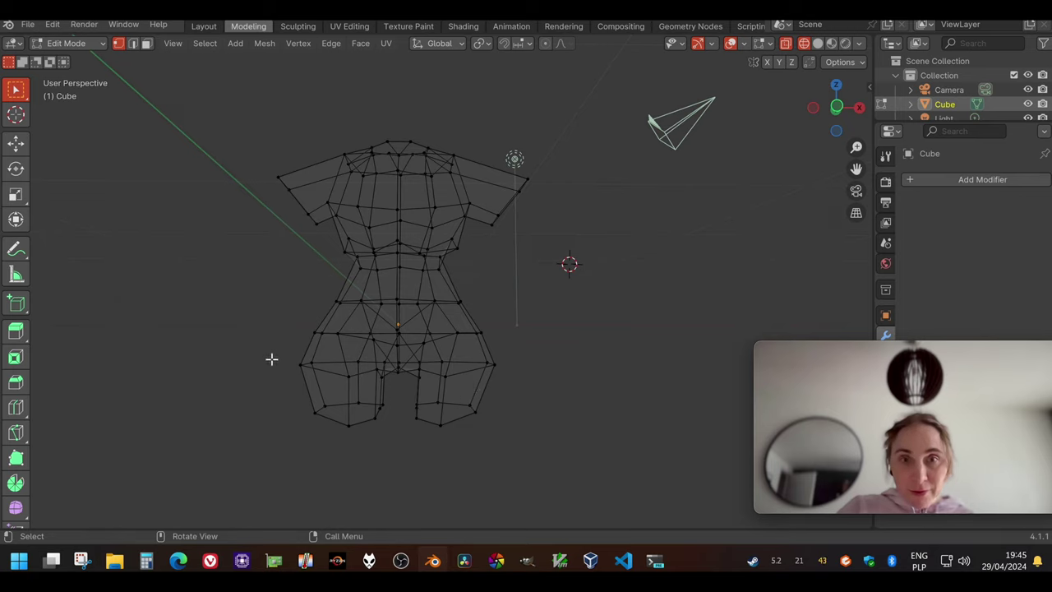
Scale the outer hip vertices on both sides to about 0.97 along X, then deselect
{"action": "left_click_drag", "start_coordinate": [273, 347], "coordinate": [320, 374]}
{"action": "left_click_drag", "start_coordinate": [543, 347], "coordinate": [473, 378]}
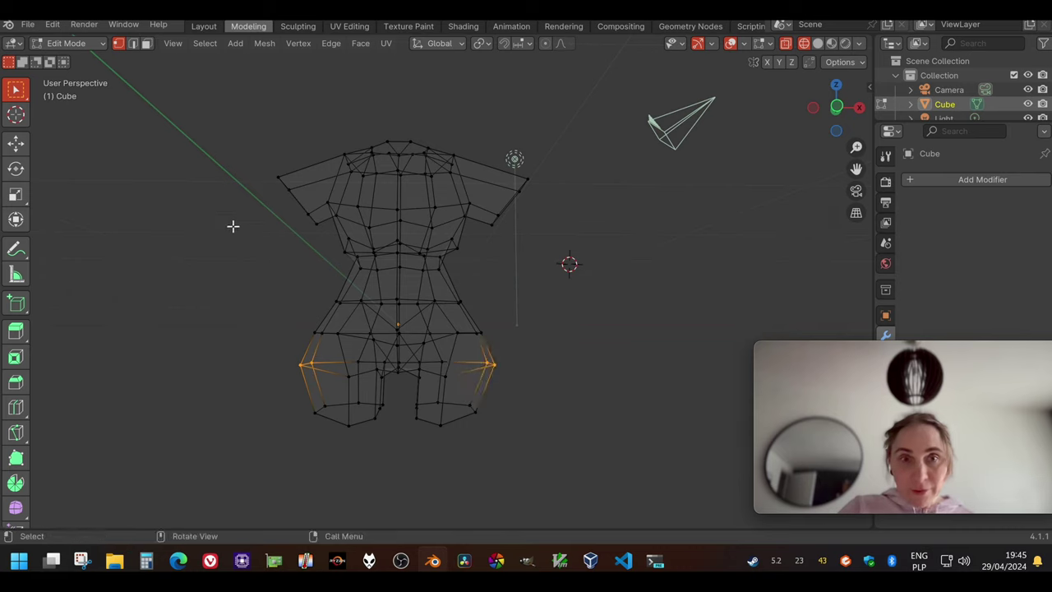
{"action": "left_click", "coordinate": [16, 194]}
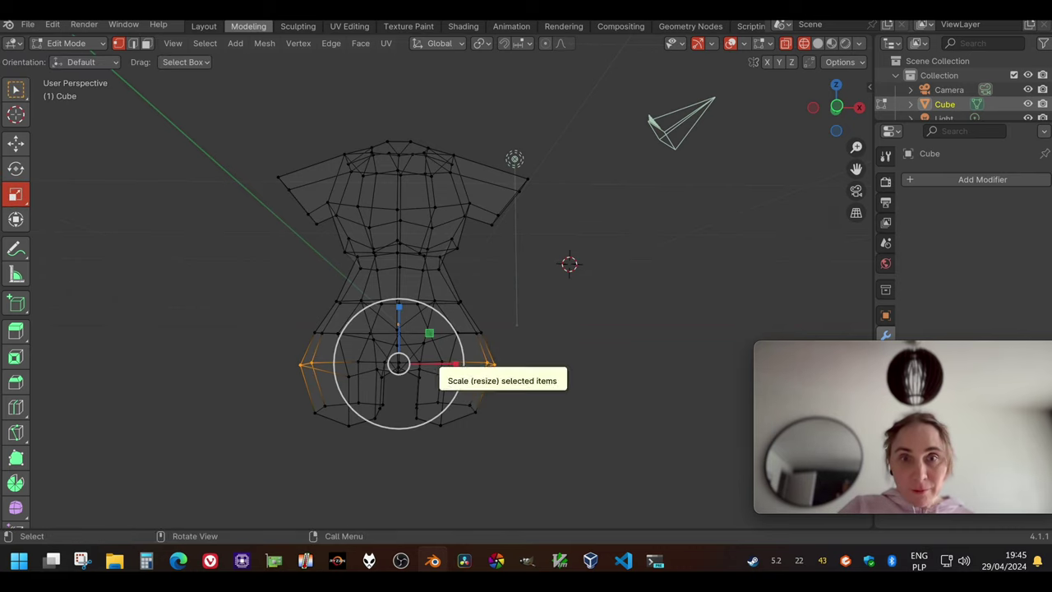
{"action": "left_click_drag", "start_coordinate": [455, 363], "coordinate": [450, 364]}
{"action": "left_click", "coordinate": [15, 89]}
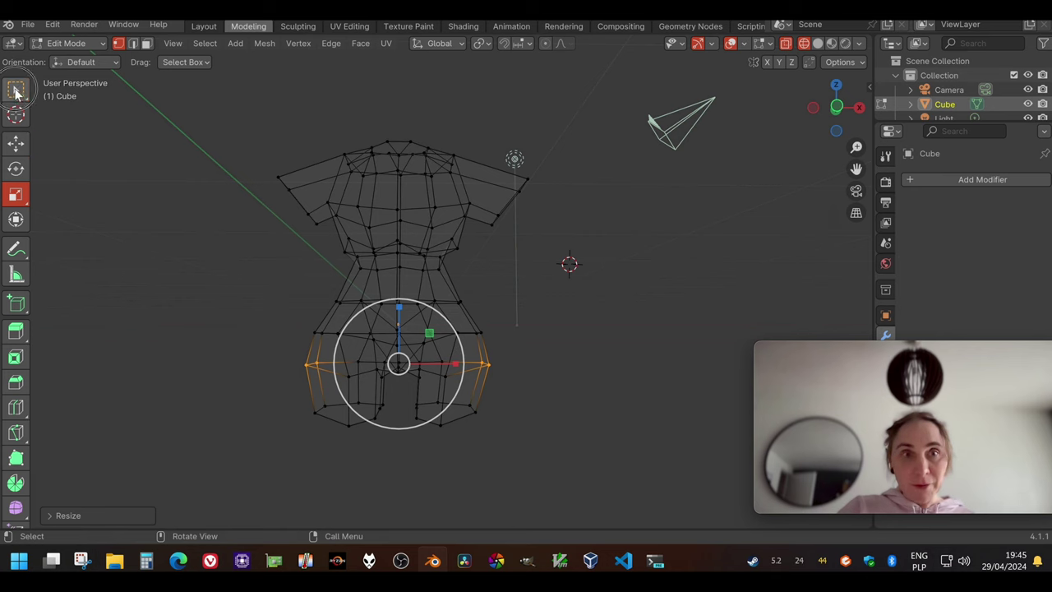
{"action": "key", "text": "alt+a"}
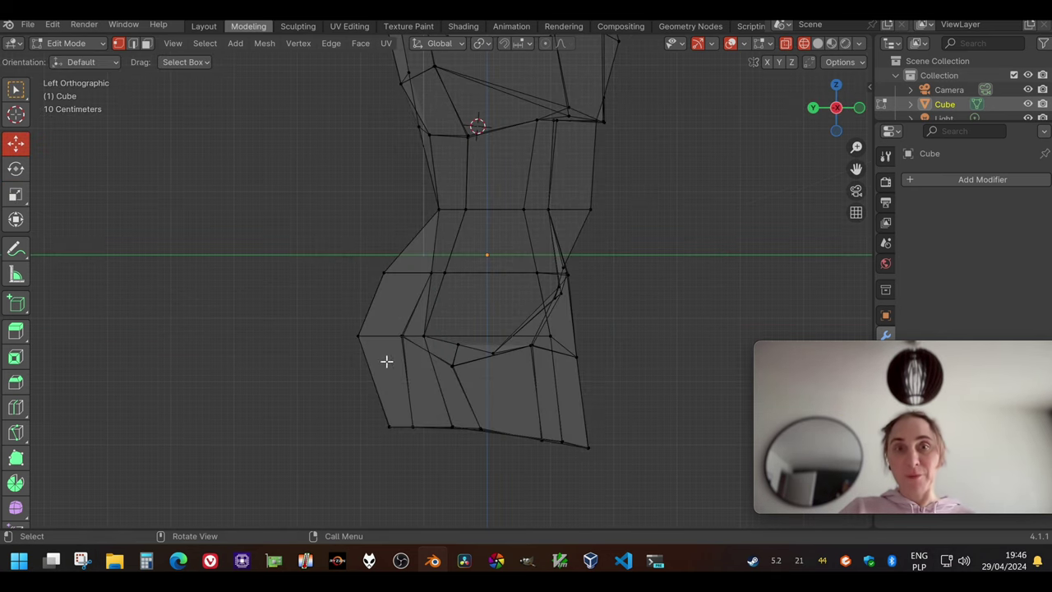
In Left Orthographic view, pull the protruding hip-side vertex downward
{"action": "left_click_drag", "start_coordinate": [314, 318], "coordinate": [371, 346]}
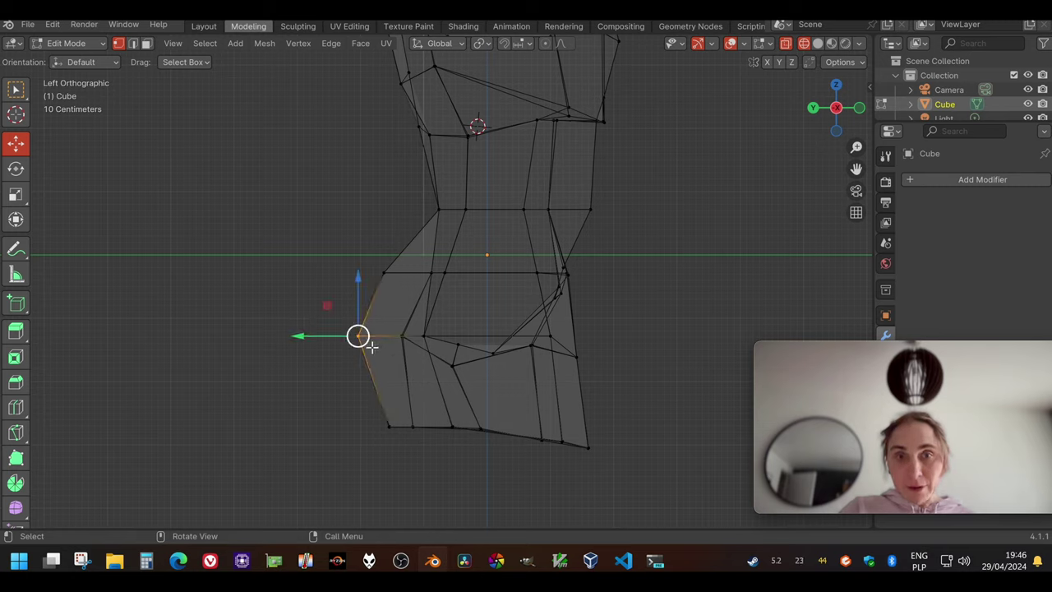
{"action": "left_click_drag", "start_coordinate": [355, 275], "coordinate": [411, 347]}
{"action": "key", "text": "alt+a"}
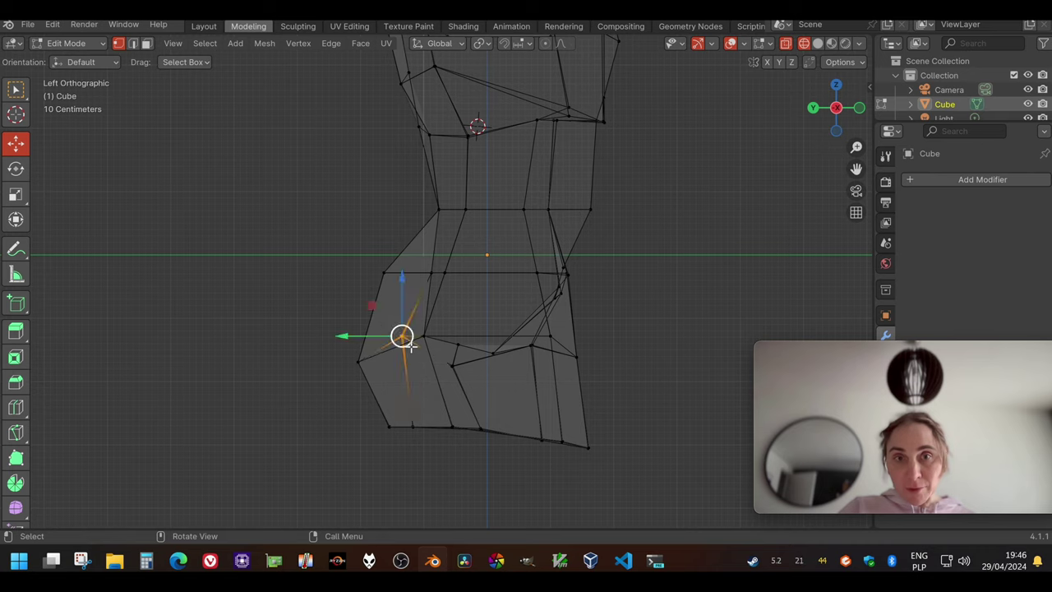
{"action": "left_click_drag", "start_coordinate": [401, 283], "coordinate": [403, 291]}
{"action": "key", "text": "alt+a"}
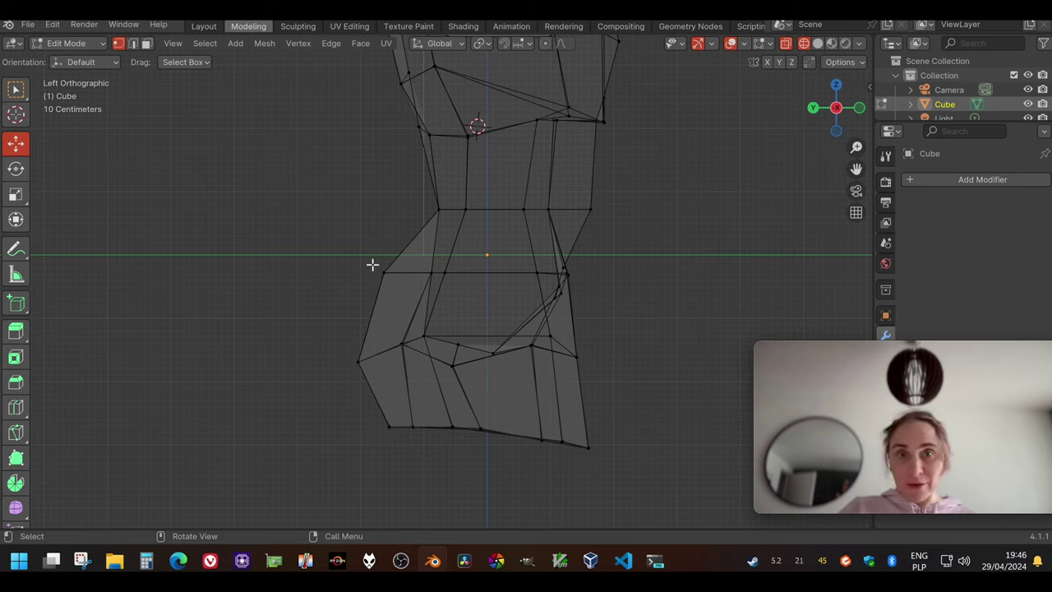
Reposition the belly, back-of-hip and crotch vertices, then switch to solid shading
{"action": "left_click_drag", "start_coordinate": [366, 263], "coordinate": [376, 284]}
{"action": "key", "text": "alt+a"}
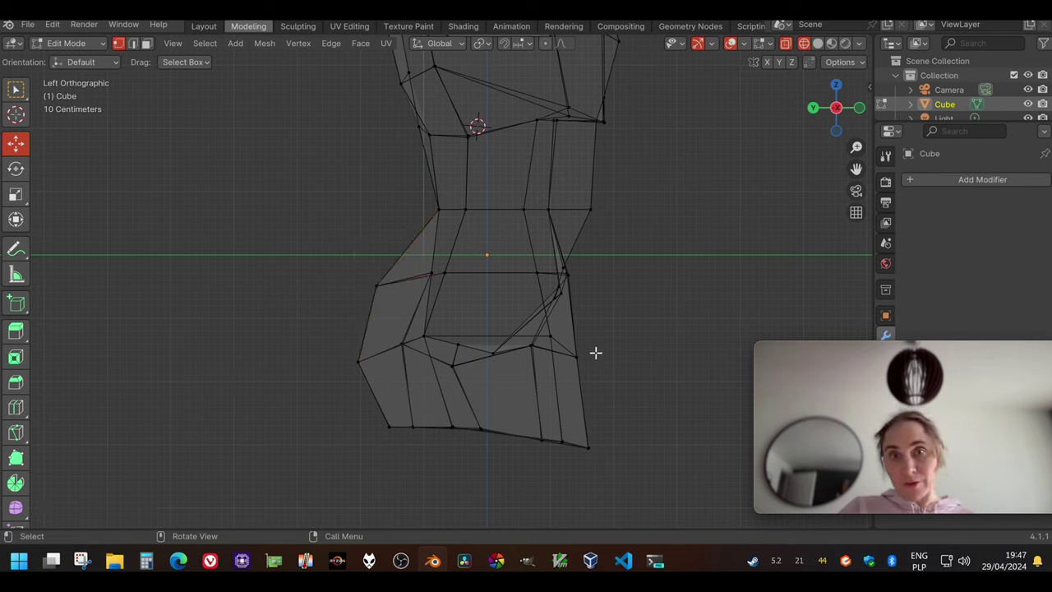
{"action": "left_click_drag", "start_coordinate": [595, 353], "coordinate": [583, 372]}
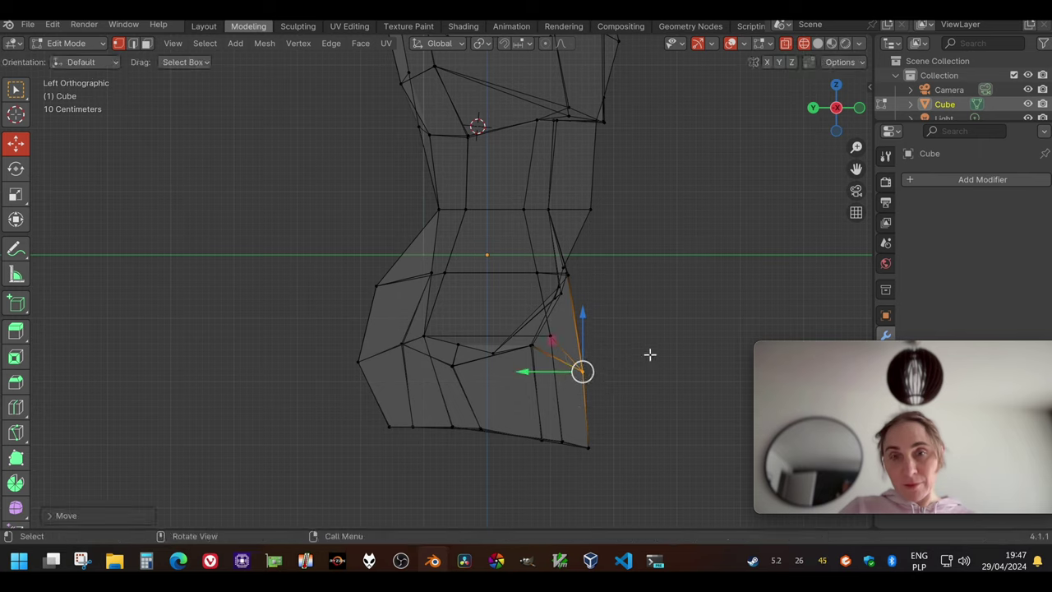
{"action": "key", "text": "alt+a"}
{"action": "left_click", "coordinate": [532, 346]}
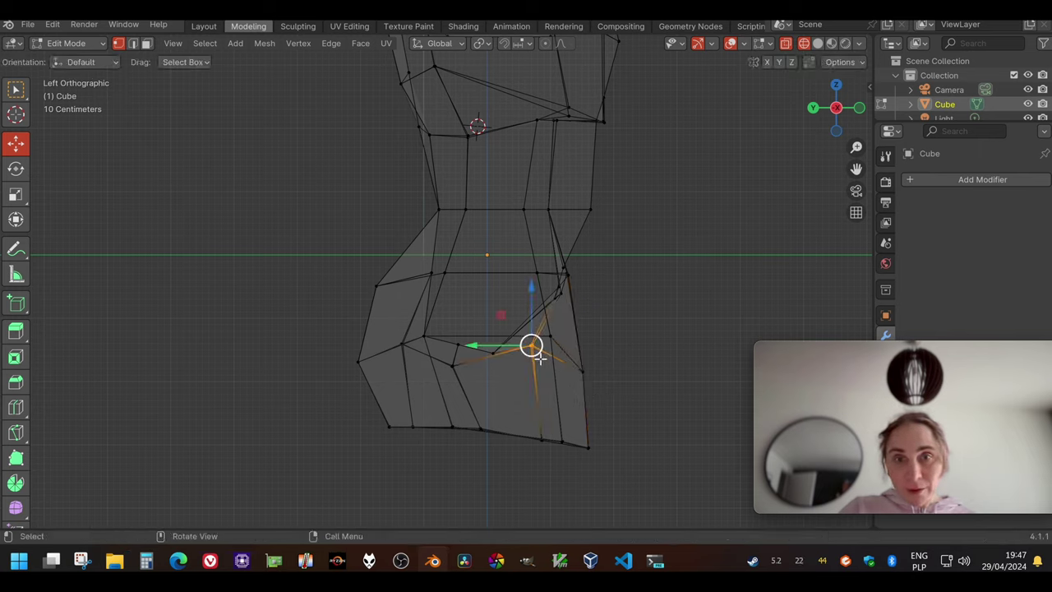
{"action": "mouse_move", "coordinate": [531, 345]}
{"action": "left_mouse_down"}
{"action": "mouse_move", "coordinate": [592, 399]}
{"action": "mouse_move", "coordinate": [540, 359]}
{"action": "left_mouse_up"}
{"action": "key", "text": "alt+a"}
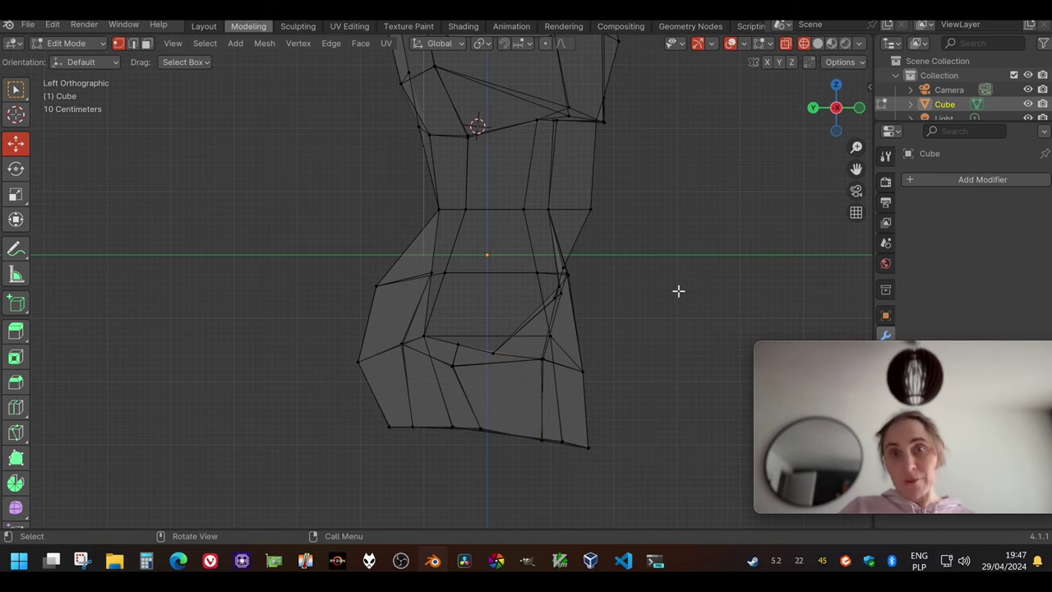
{"action": "left_click", "coordinate": [818, 42]}
{"action": "mouse_move", "coordinate": [641, 291]}
{"action": "middle_mouse_down"}
{"action": "mouse_move", "coordinate": [582, 322]}
{"action": "mouse_move", "coordinate": [512, 293]}
{"action": "mouse_move", "coordinate": [490, 303]}
{"action": "mouse_move", "coordinate": [652, 295]}
{"action": "middle_mouse_up"}
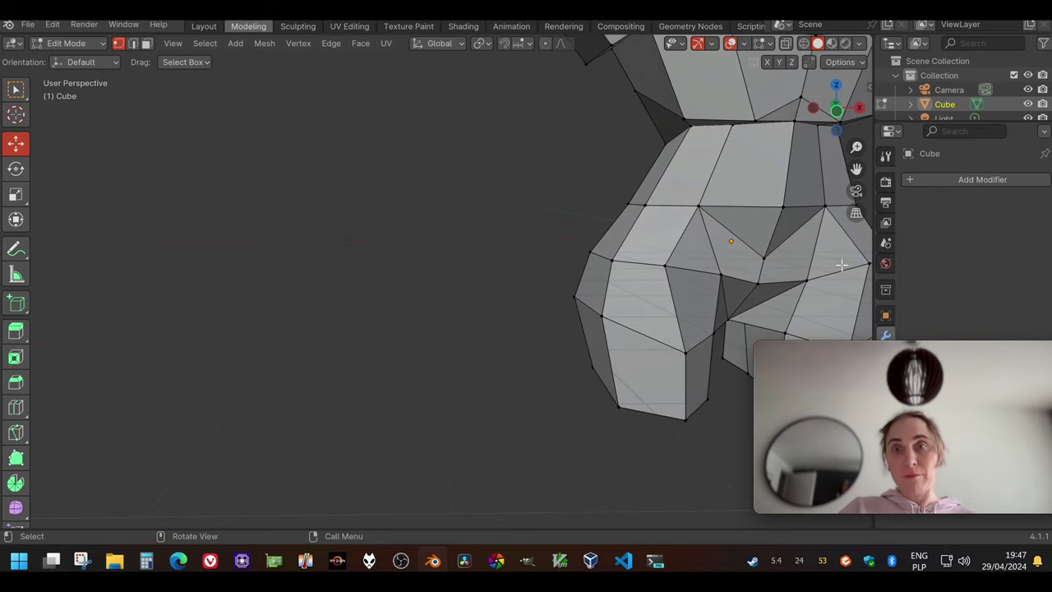
Orbit and zoom around the solid-shaded torso to inspect it
{"action": "middle_click_drag", "start_coordinate": [841, 265], "coordinate": [610, 340]}
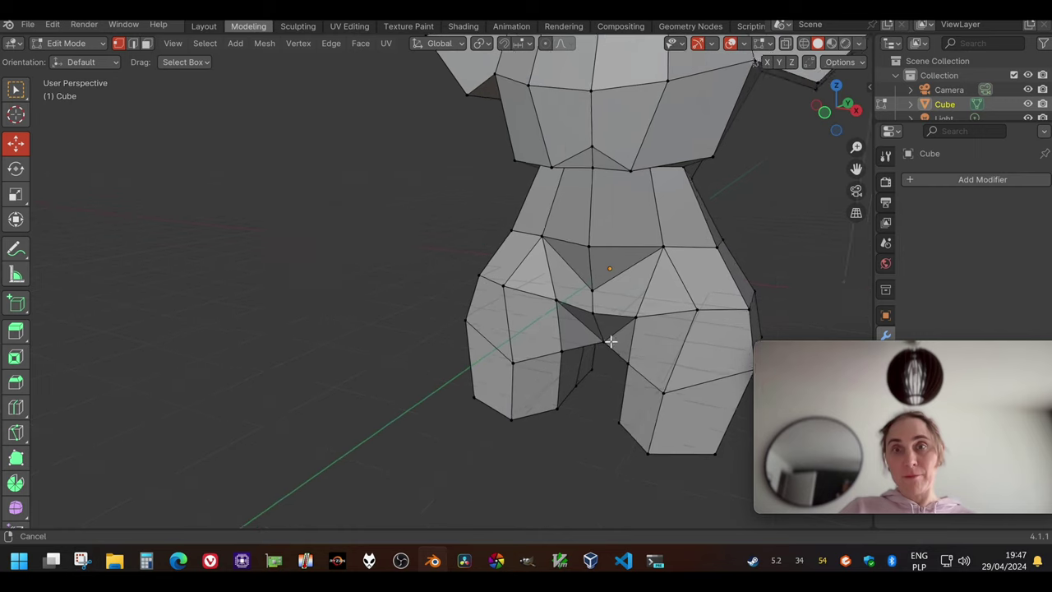
{"action": "scroll", "coordinate": [611, 341], "scroll_direction": "down", "scroll_amount": 2}
{"action": "scroll", "coordinate": [607, 344], "scroll_direction": "up", "scroll_amount": 4}
{"action": "scroll", "coordinate": [605, 345], "scroll_direction": "down", "scroll_amount": 6}
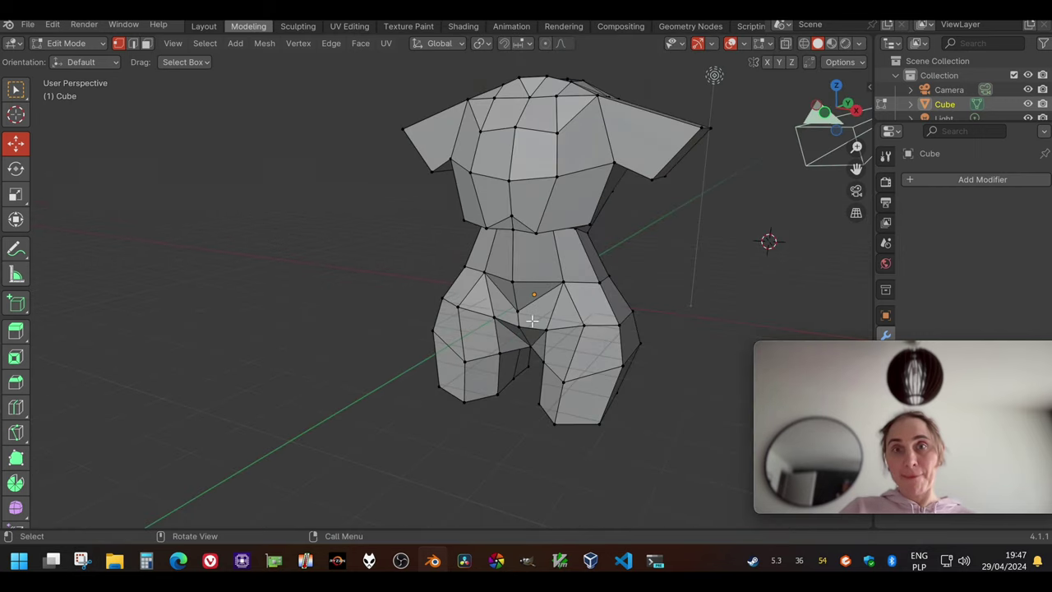
Turn to a front view, switch to see-through wireframe and select both legs' bottom vertices
{"action": "middle_click_drag", "start_coordinate": [532, 320], "coordinate": [698, 121]}
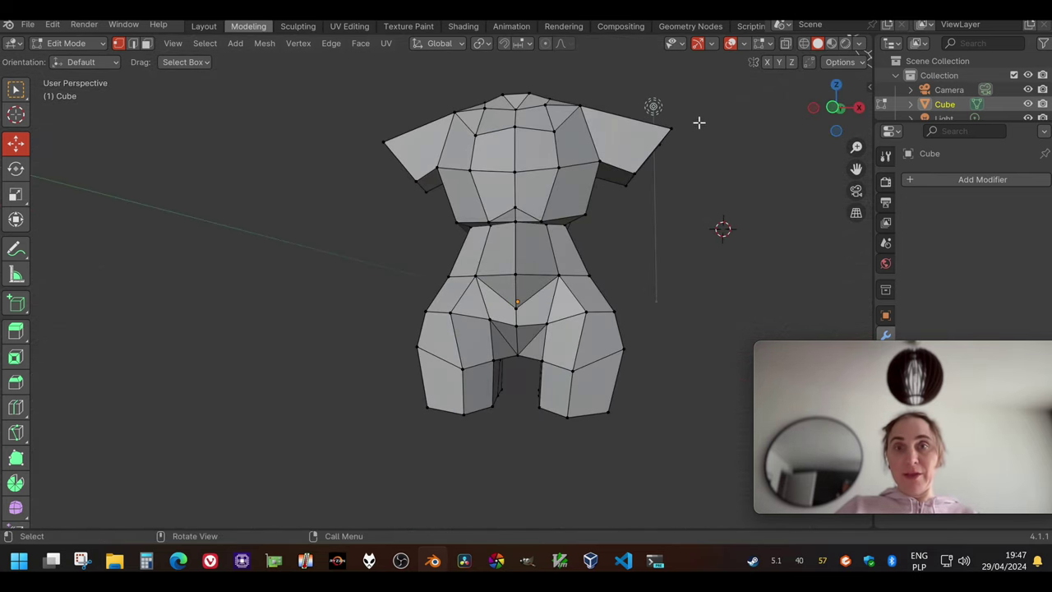
{"action": "left_click", "coordinate": [803, 44]}
{"action": "left_click_drag", "start_coordinate": [410, 373], "coordinate": [644, 456]}
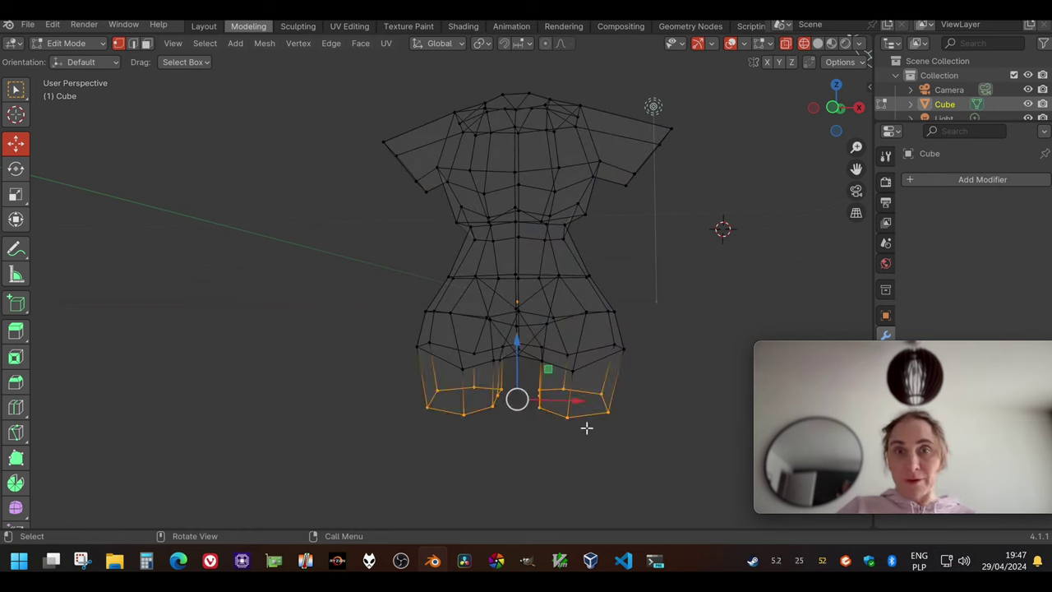
Extrude the bottom rings of both legs downward by about 8.086 m
{"action": "left_click", "coordinate": [16, 330]}
{"action": "left_click_drag", "start_coordinate": [509, 451], "coordinate": [512, 474]}
{"action": "scroll", "coordinate": [516, 471], "scroll_direction": "down", "scroll_amount": 1}
{"action": "scroll", "coordinate": [518, 468], "scroll_direction": "down", "scroll_amount": 10}
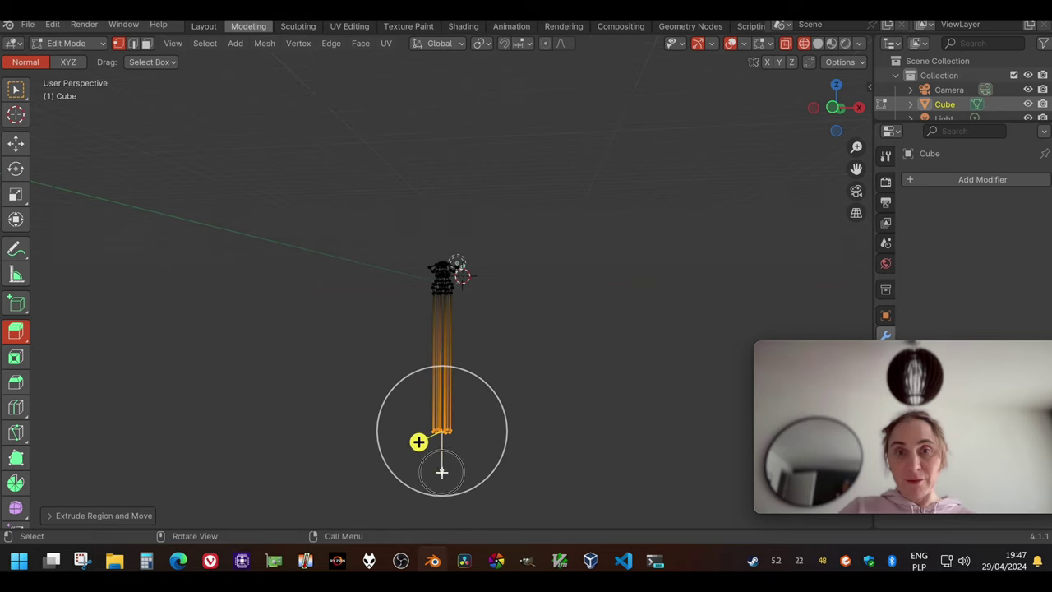
{"action": "left_click_drag", "start_coordinate": [441, 470], "coordinate": [453, 343]}
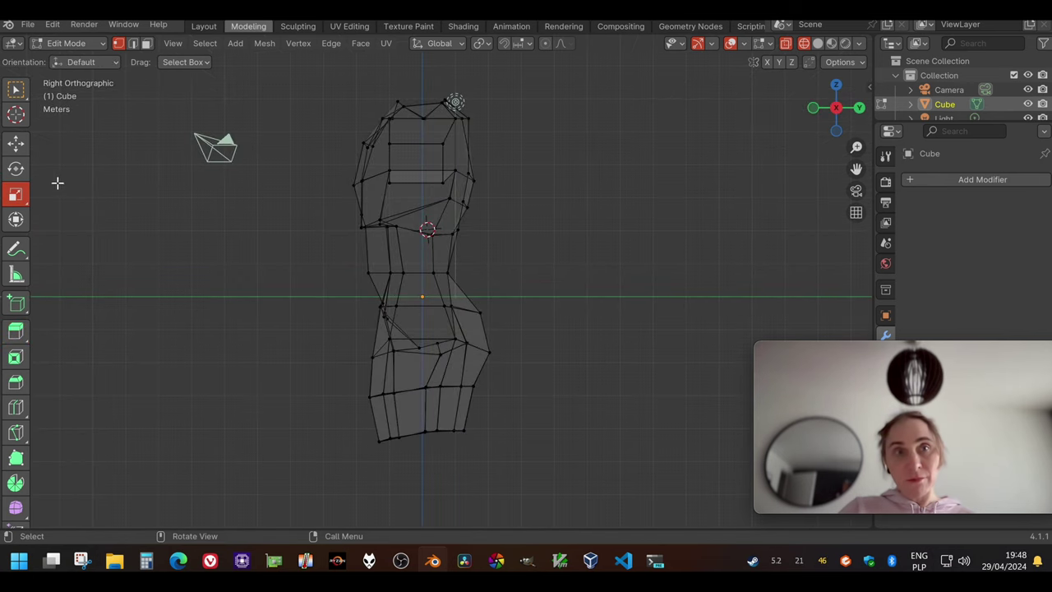
Narrow the lower leg faces to about 0.96 along Y, shift them back, then show solid shading
{"action": "left_click", "coordinate": [16, 89]}
{"action": "left_click_drag", "start_coordinate": [498, 380], "coordinate": [398, 448]}
{"action": "left_click_drag", "start_coordinate": [543, 462], "coordinate": [418, 380]}
{"action": "left_click", "coordinate": [25, 204]}
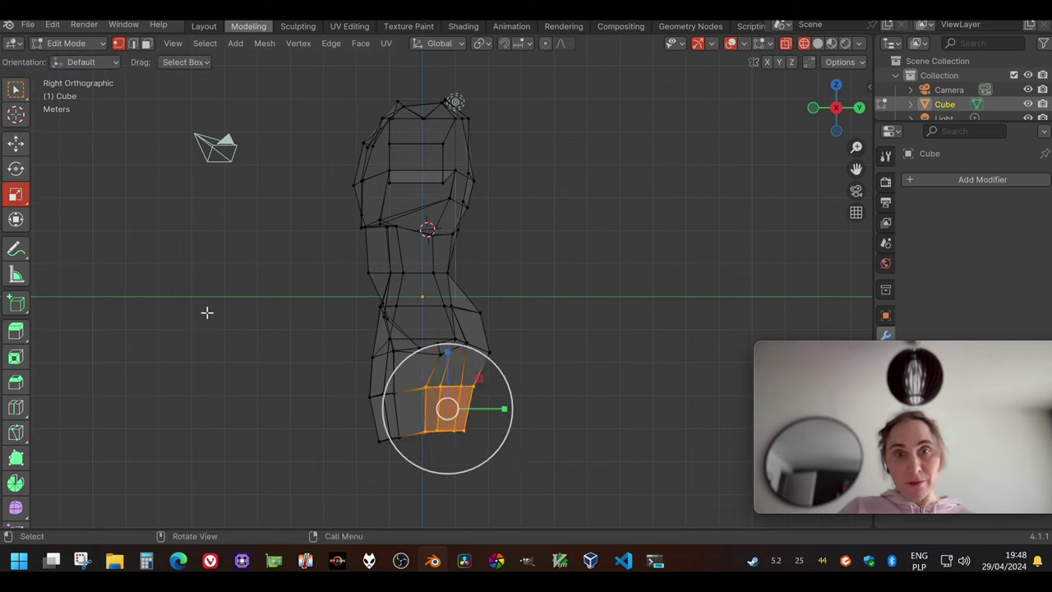
{"action": "left_click_drag", "start_coordinate": [504, 413], "coordinate": [514, 436]}
{"action": "left_click", "coordinate": [15, 143]}
{"action": "left_click", "coordinate": [516, 436]}
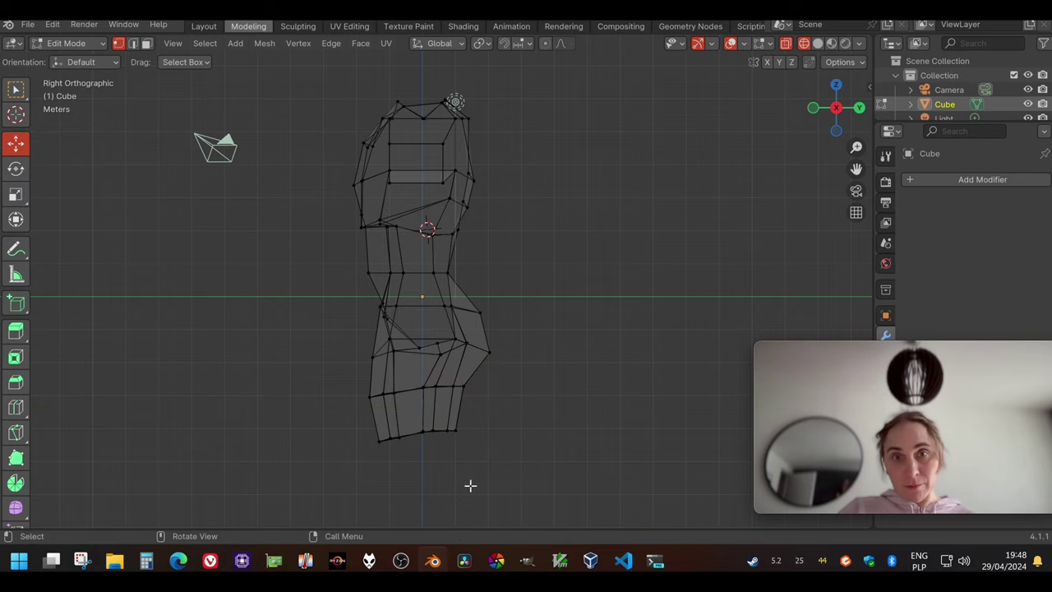
{"action": "left_click", "coordinate": [817, 43]}
{"action": "mouse_move", "coordinate": [297, 306]}
{"action": "middle_mouse_down"}
{"action": "mouse_move", "coordinate": [394, 310]}
{"action": "mouse_move", "coordinate": [357, 350]}
{"action": "mouse_move", "coordinate": [312, 353]}
{"action": "mouse_move", "coordinate": [369, 307]}
{"action": "middle_mouse_up"}
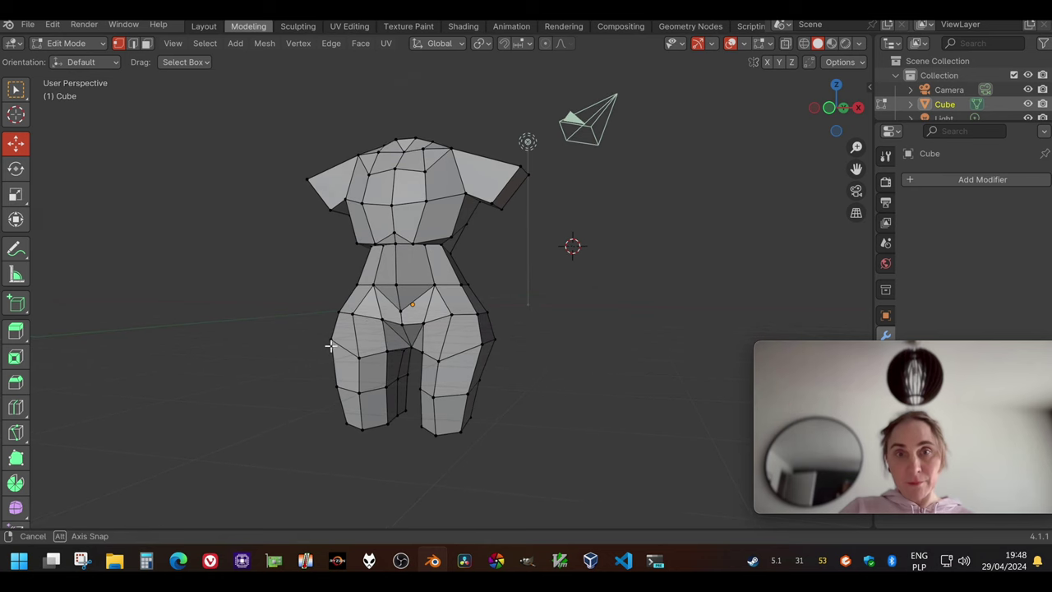
Try smoothing the whole mesh, undo it, deselect, and return to X-ray wireframe
{"action": "mouse_move", "coordinate": [328, 348]}
{"action": "middle_mouse_down"}
{"action": "mouse_move", "coordinate": [364, 336]}
{"action": "mouse_move", "coordinate": [358, 354]}
{"action": "mouse_move", "coordinate": [345, 357]}
{"action": "middle_mouse_up"}
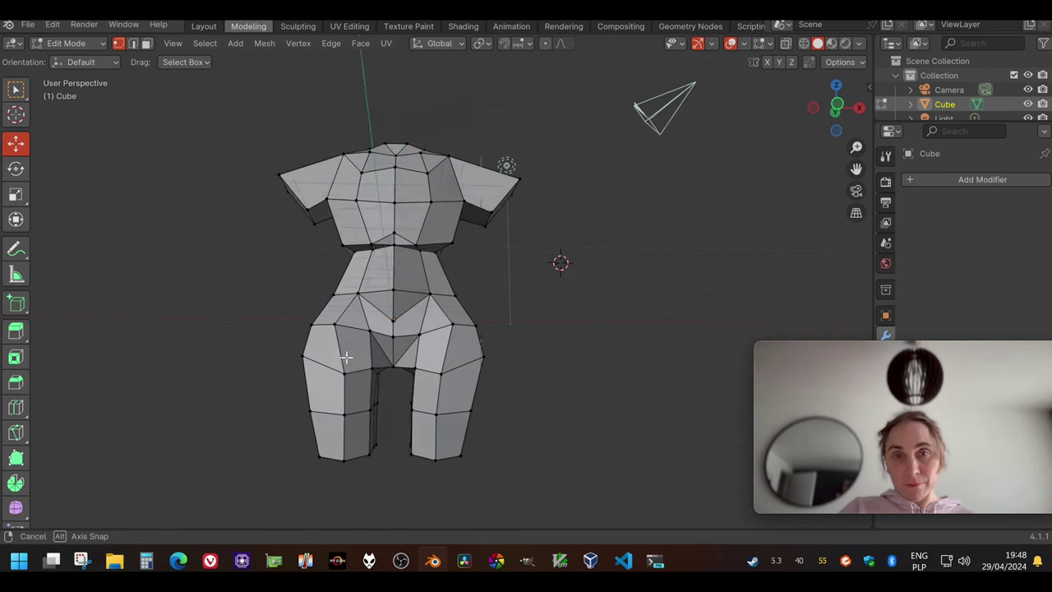
{"action": "key", "text": "a"}
{"action": "left_click", "coordinate": [15, 509]}
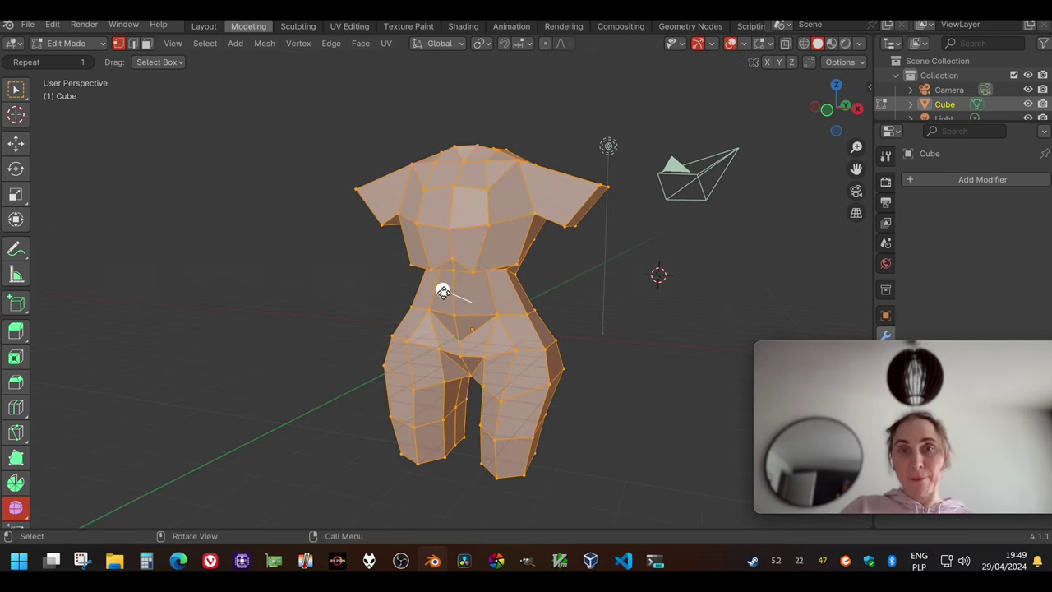
{"action": "left_click_drag", "start_coordinate": [443, 292], "coordinate": [534, 349]}
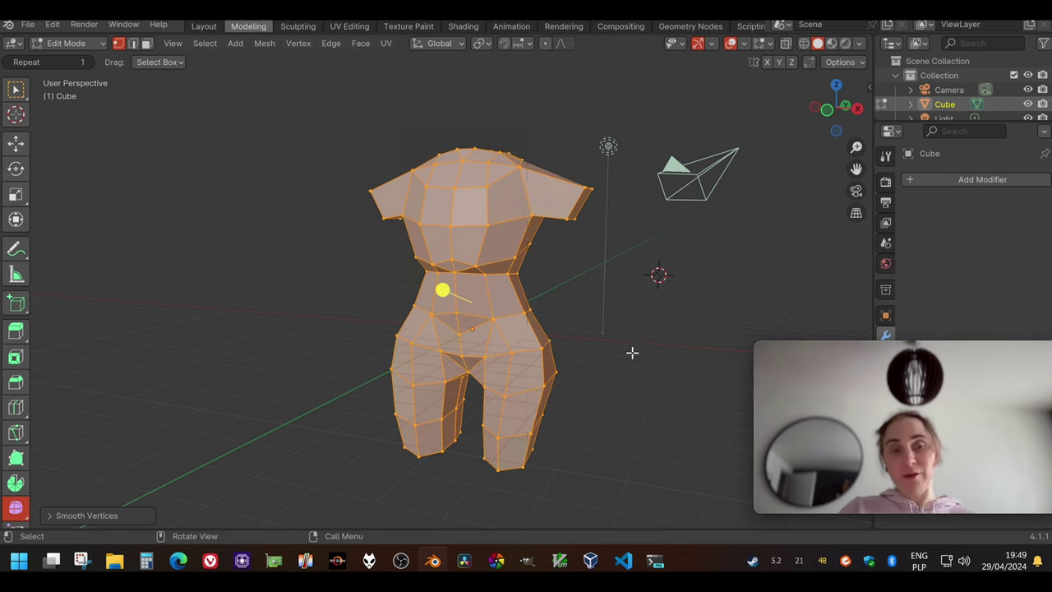
{"action": "key", "text": "ctrl+z"}
{"action": "left_click", "coordinate": [15, 89]}
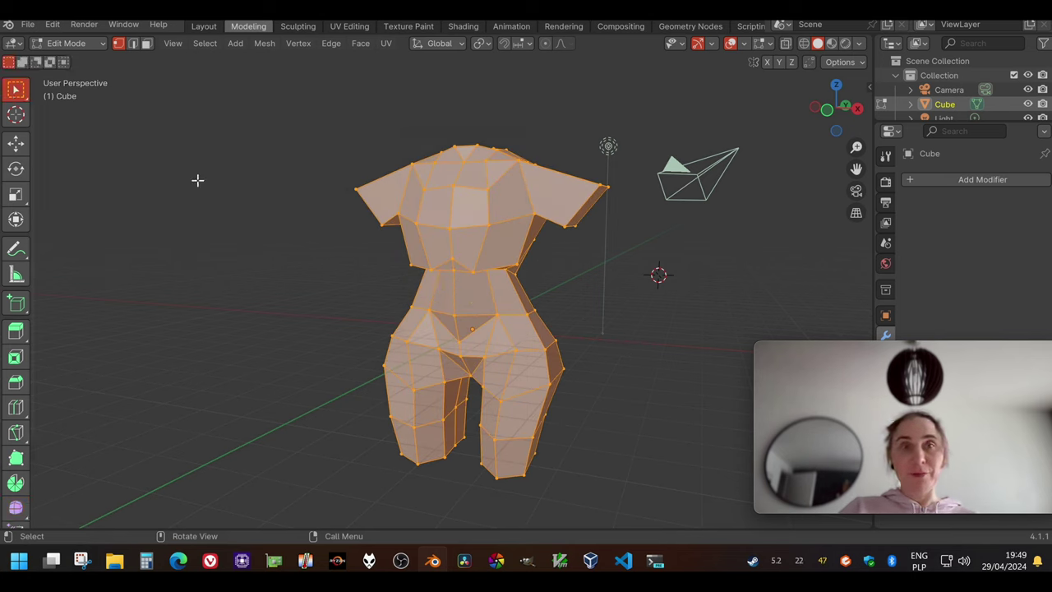
{"action": "left_click", "coordinate": [264, 216]}
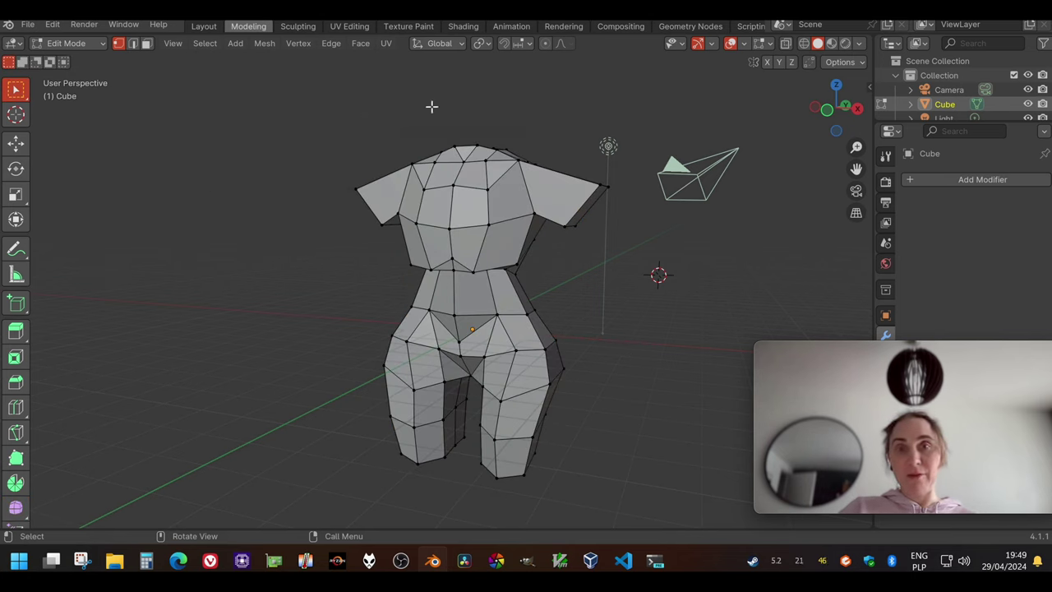
{"action": "left_click", "coordinate": [804, 44]}
Subdivide the whole torso mesh and smooth its vertices
{"action": "left_click_drag", "start_coordinate": [298, 110], "coordinate": [662, 512]}
{"action": "right_click", "coordinate": [492, 312]}
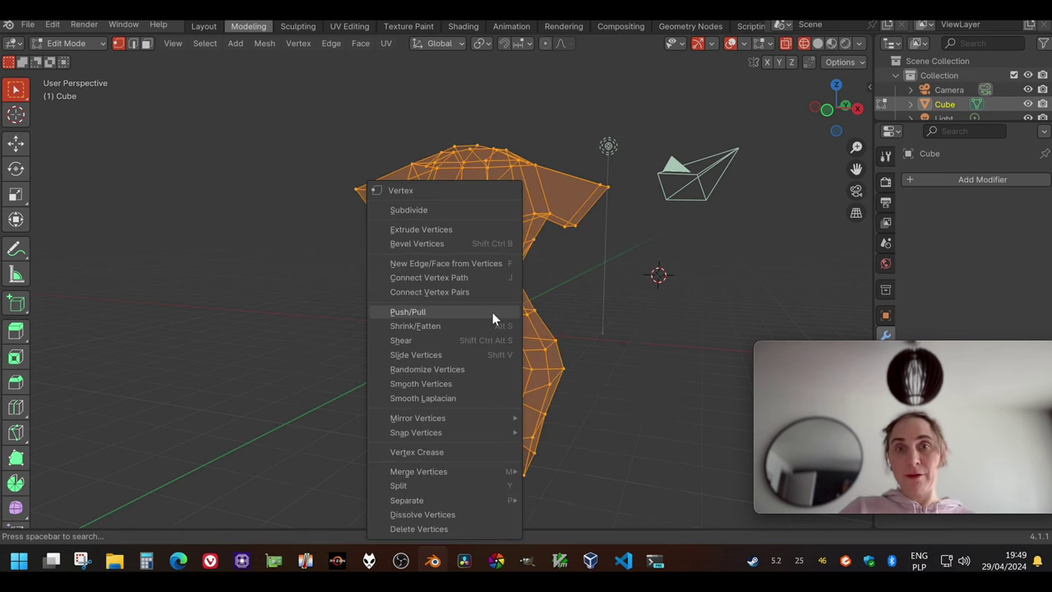
{"action": "left_click", "coordinate": [426, 211]}
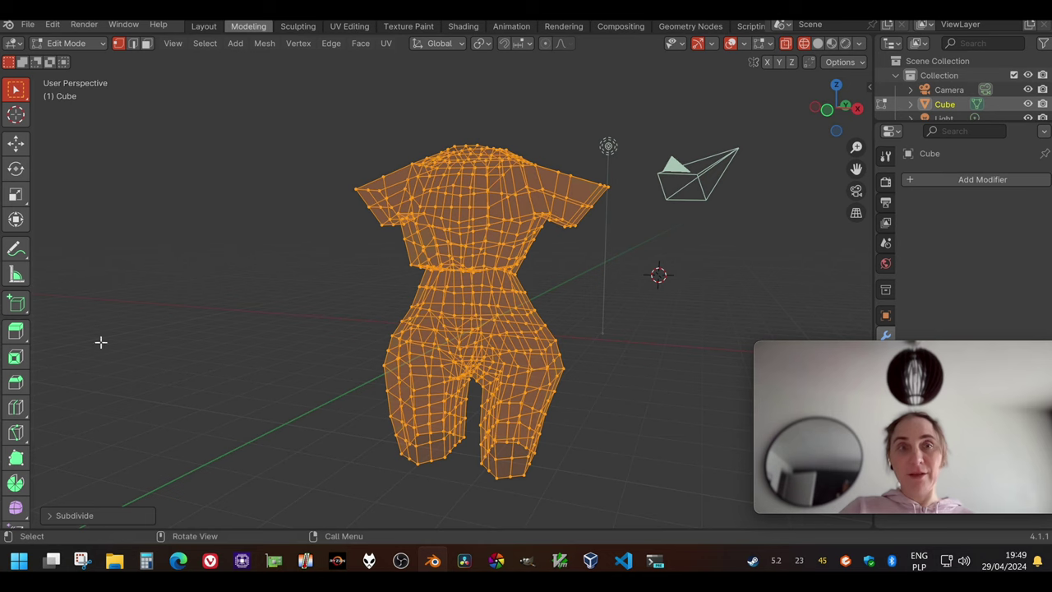
{"action": "left_click", "coordinate": [14, 509]}
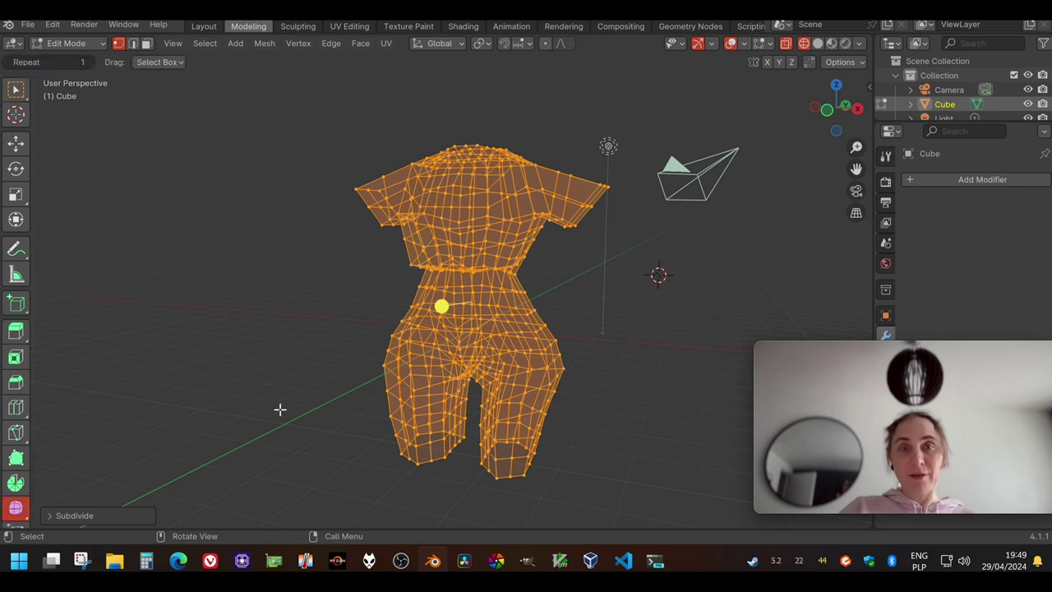
{"action": "left_click_drag", "start_coordinate": [444, 308], "coordinate": [620, 283]}
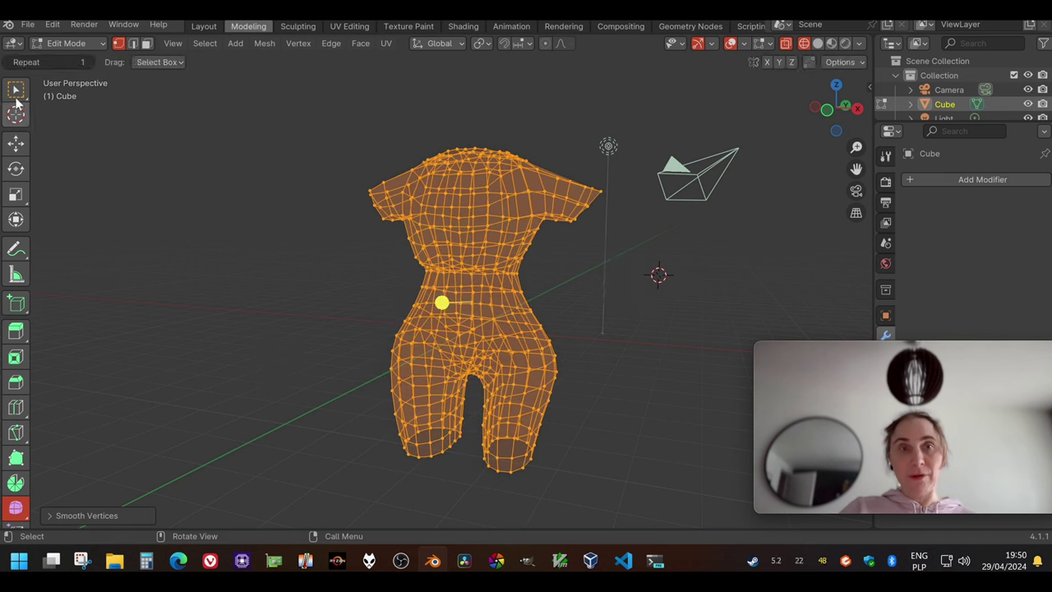
Deselect the torso, show it with solid shading and orbit around it
{"action": "left_click", "coordinate": [15, 89]}
{"action": "left_click", "coordinate": [710, 124]}
{"action": "left_click", "coordinate": [817, 43]}
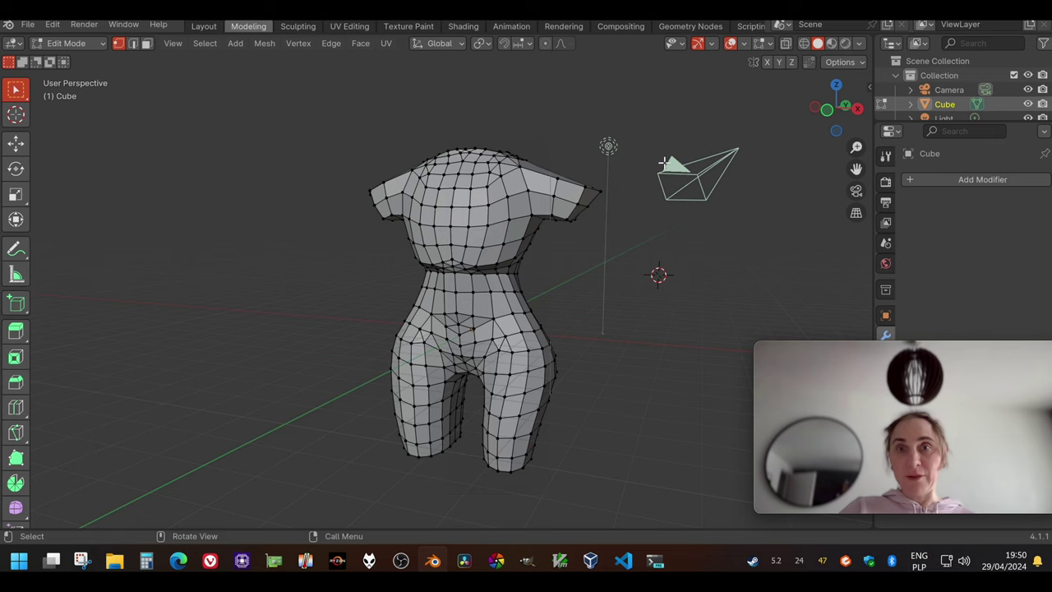
{"action": "mouse_move", "coordinate": [352, 295]}
{"action": "middle_mouse_down"}
{"action": "mouse_move", "coordinate": [289, 289]}
{"action": "mouse_move", "coordinate": [328, 275]}
{"action": "mouse_move", "coordinate": [425, 328]}
{"action": "mouse_move", "coordinate": [279, 288]}
{"action": "mouse_move", "coordinate": [411, 316]}
{"action": "mouse_move", "coordinate": [307, 333]}
{"action": "mouse_move", "coordinate": [25, 319]}
{"action": "middle_mouse_up"}
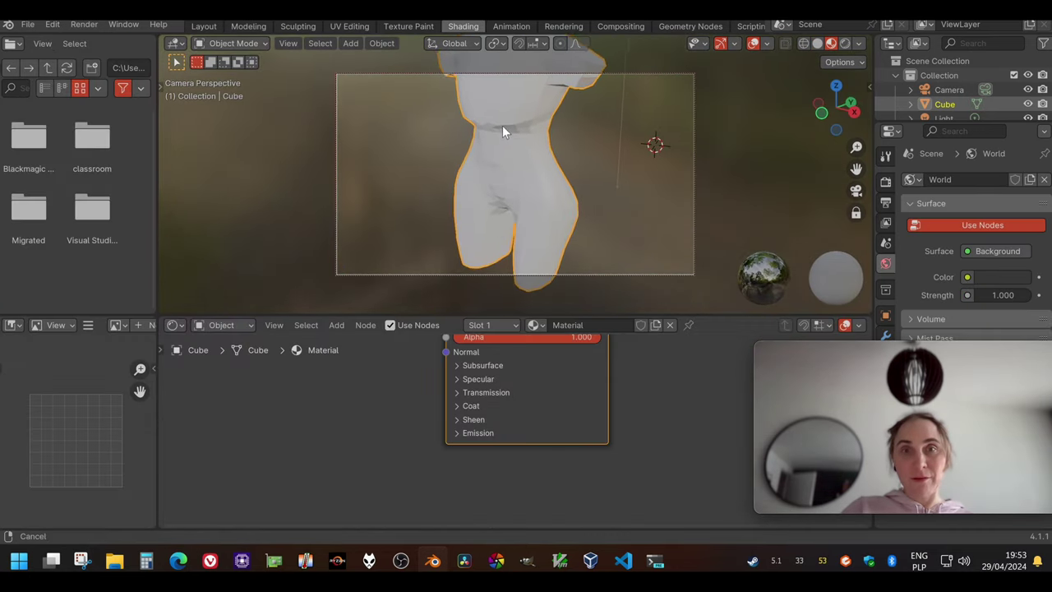
Frame the torso lower in the camera view and render a test image
{"action": "scroll", "coordinate": [502, 124], "scroll_direction": "down", "scroll_amount": 2}
{"action": "middle_click_drag", "start_coordinate": [498, 145], "coordinate": [498, 171], "text": "shift"}
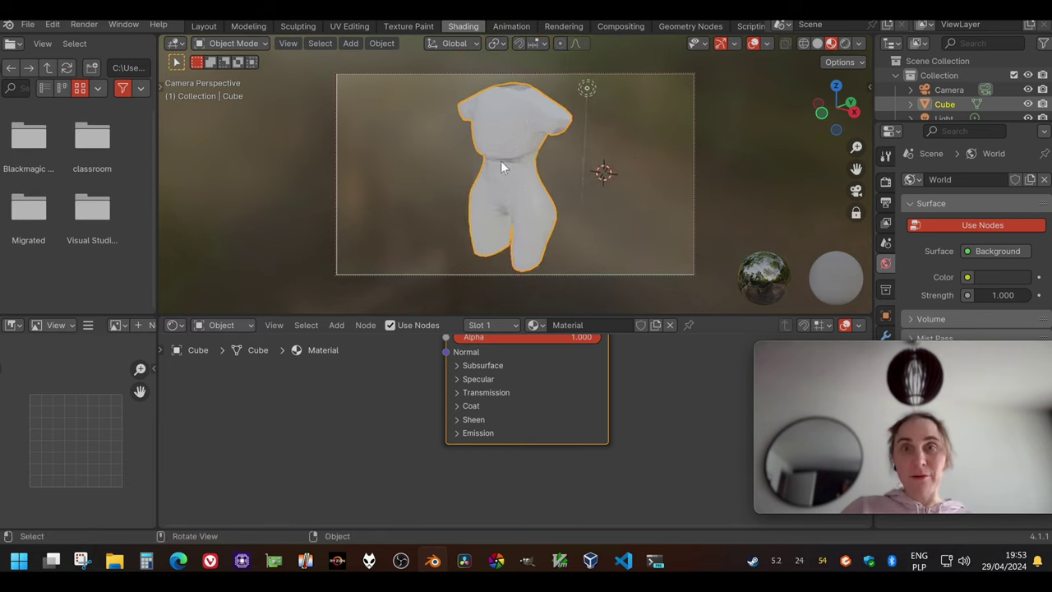
{"action": "left_click", "coordinate": [84, 24]}
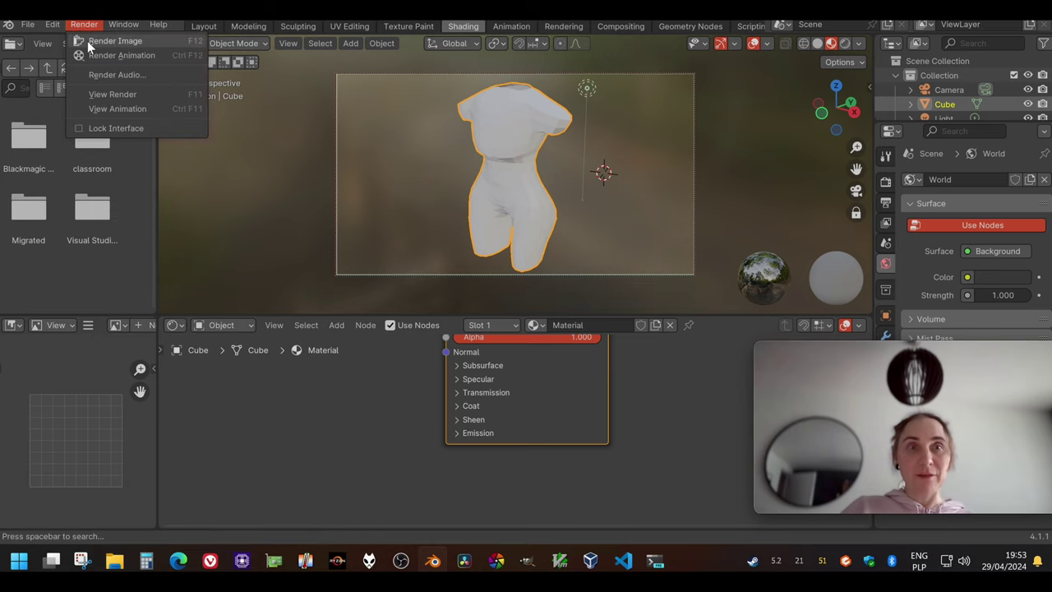
{"action": "left_click", "coordinate": [88, 40]}
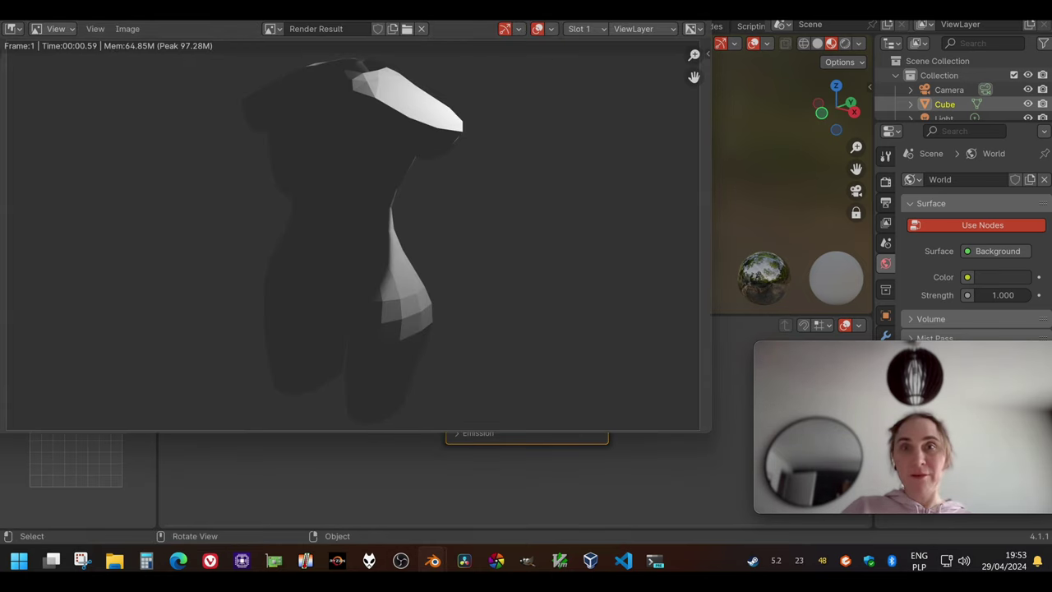
{"action": "key", "text": "Escape"}
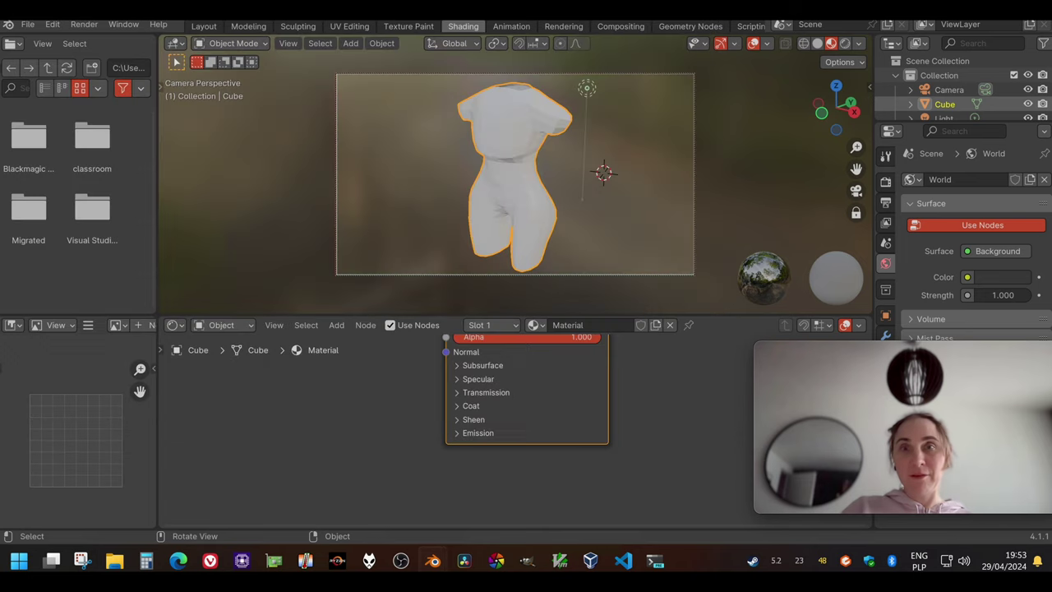
From the top view, deselect the torso and select the light
{"action": "left_click", "coordinate": [835, 87]}
{"action": "left_click_drag", "start_coordinate": [587, 133], "coordinate": [638, 170]}
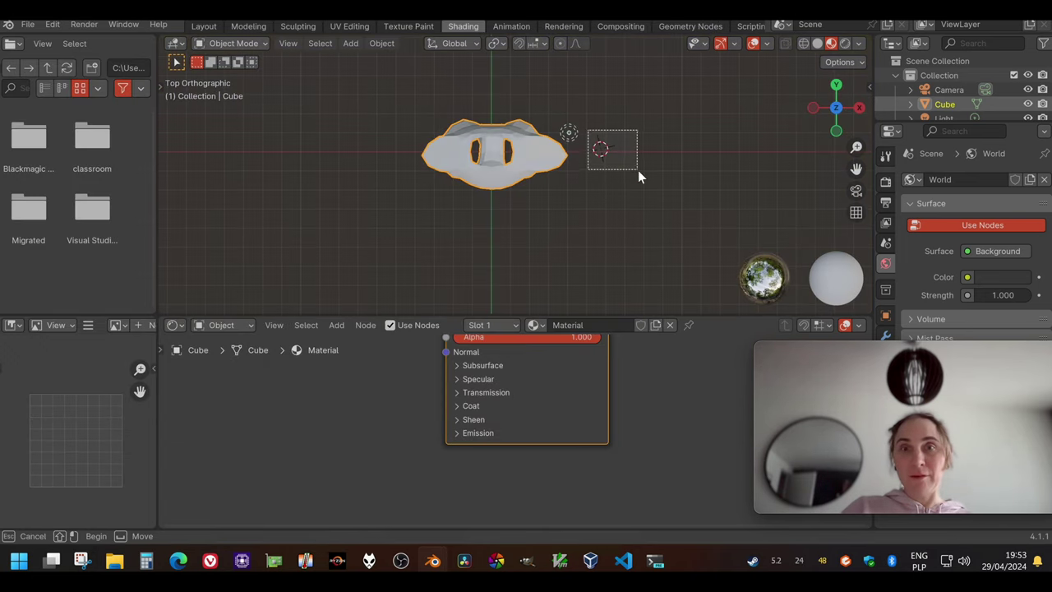
{"action": "left_click", "coordinate": [569, 137]}
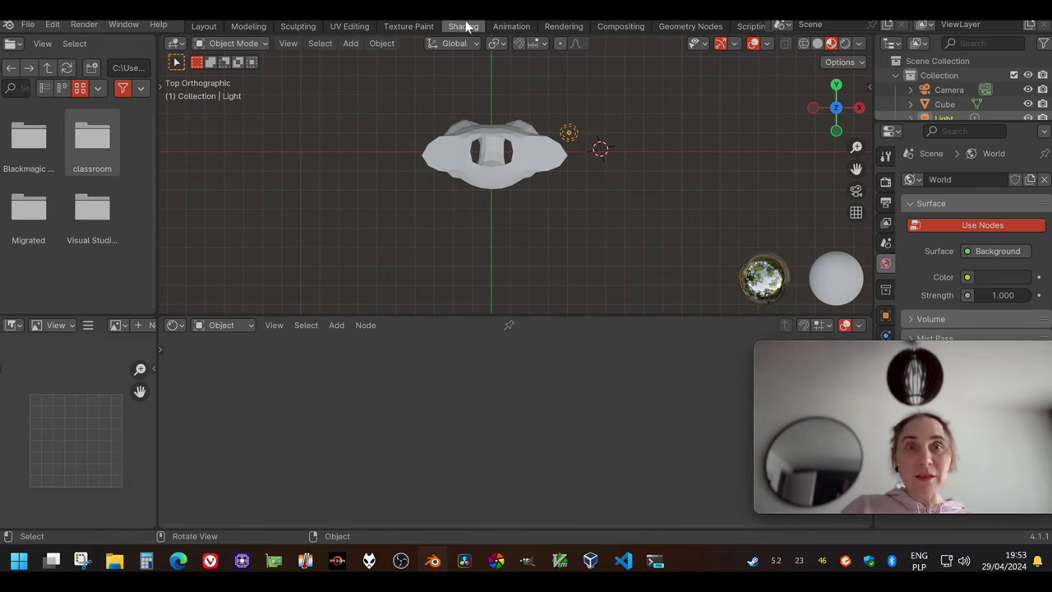
In the Layout top view, drag the light down and to the left of the torso
{"action": "left_click", "coordinate": [194, 30]}
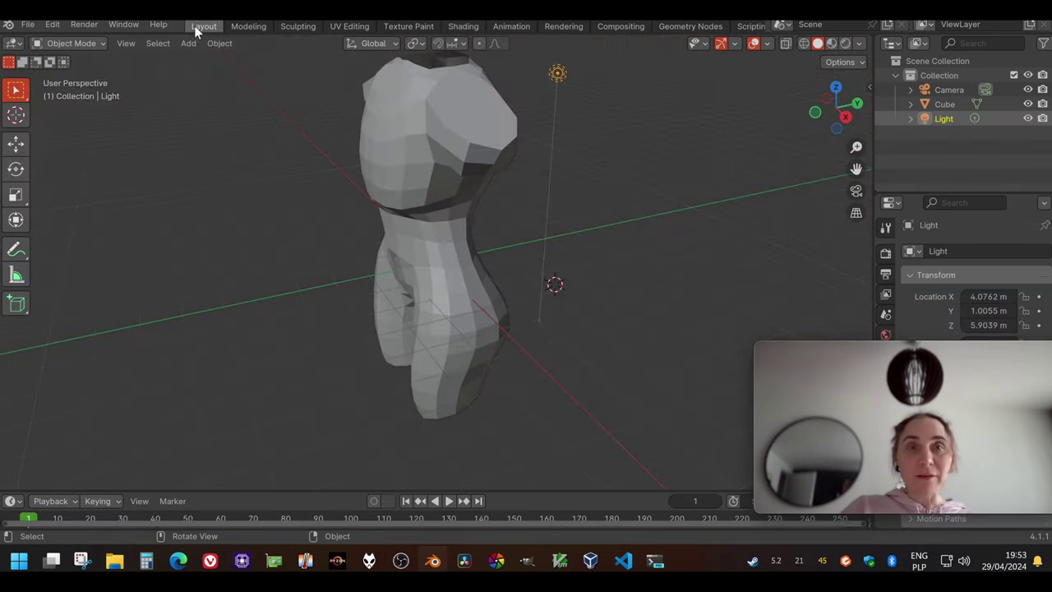
{"action": "left_click", "coordinate": [836, 89]}
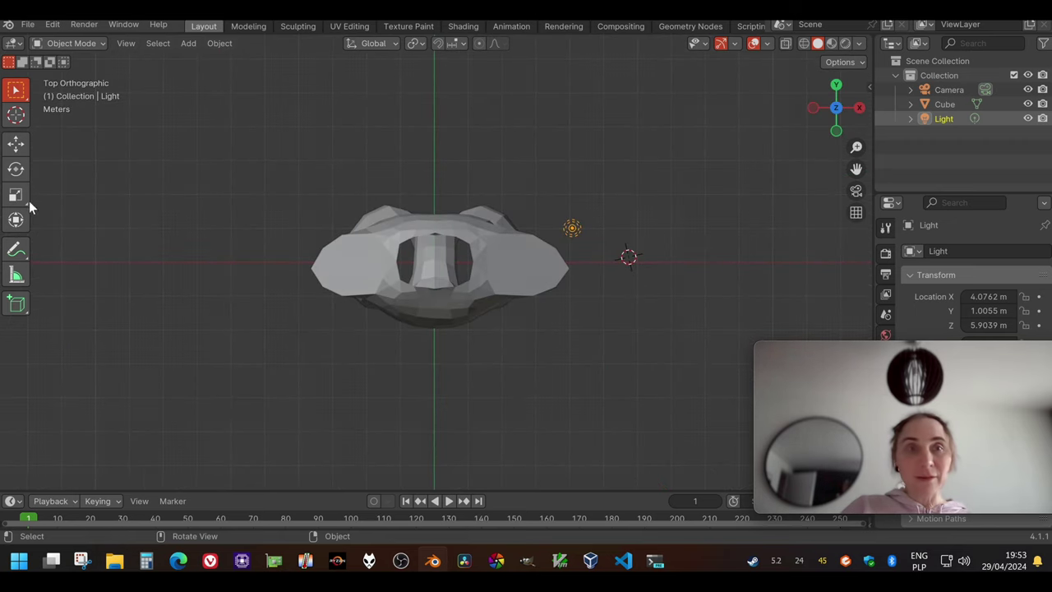
{"action": "left_click", "coordinate": [16, 143]}
{"action": "left_click_drag", "start_coordinate": [563, 230], "coordinate": [246, 431]}
{"action": "scroll", "coordinate": [375, 358], "scroll_direction": "up", "scroll_amount": 1}
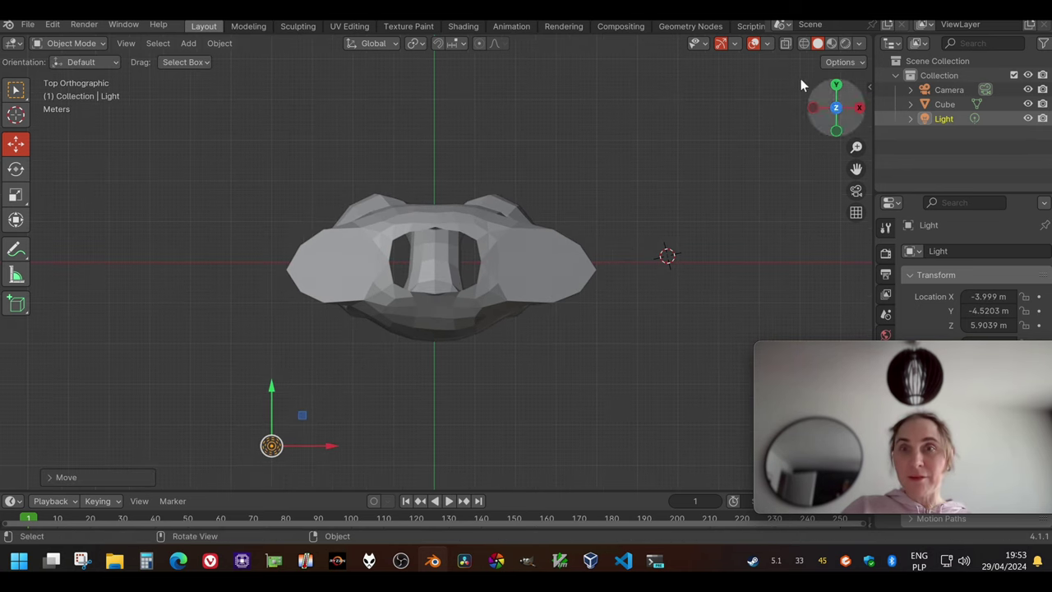
Under Material Preview, refine the light position and push it out to about Y -9.28 m
{"action": "left_click", "coordinate": [831, 43]}
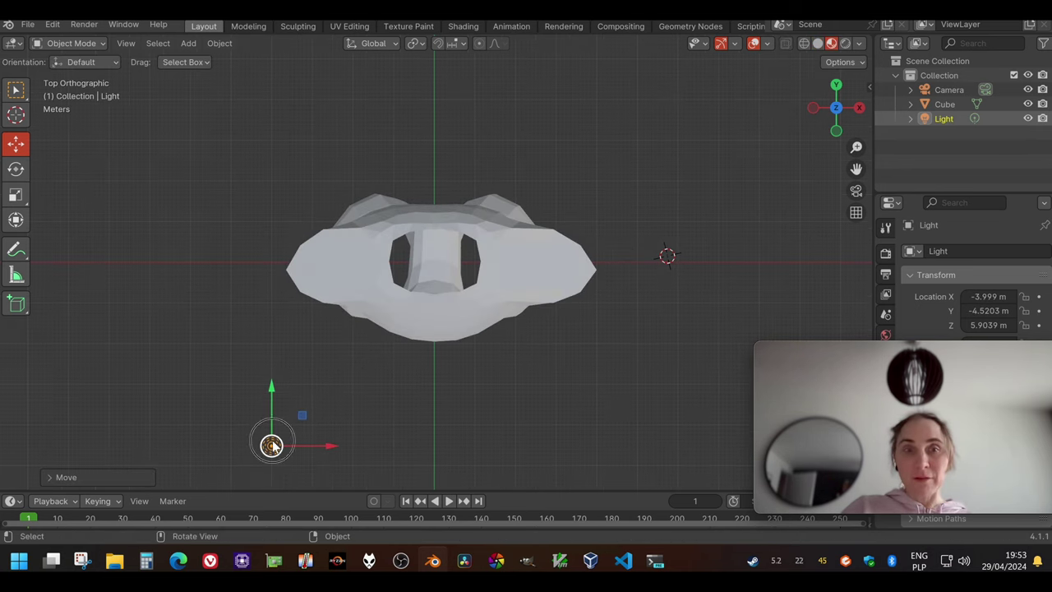
{"action": "left_click_drag", "start_coordinate": [272, 445], "coordinate": [668, 140]}
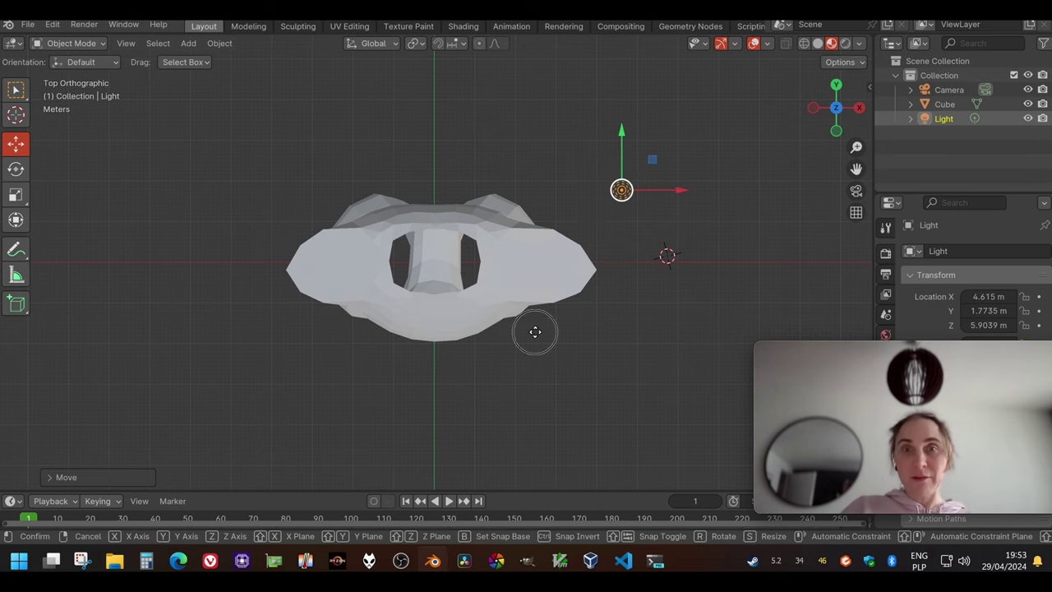
{"action": "left_click_drag", "start_coordinate": [535, 333], "coordinate": [301, 448]}
{"action": "scroll", "coordinate": [391, 348], "scroll_direction": "up", "scroll_amount": 2}
{"action": "scroll", "coordinate": [391, 348], "scroll_direction": "down", "scroll_amount": 4}
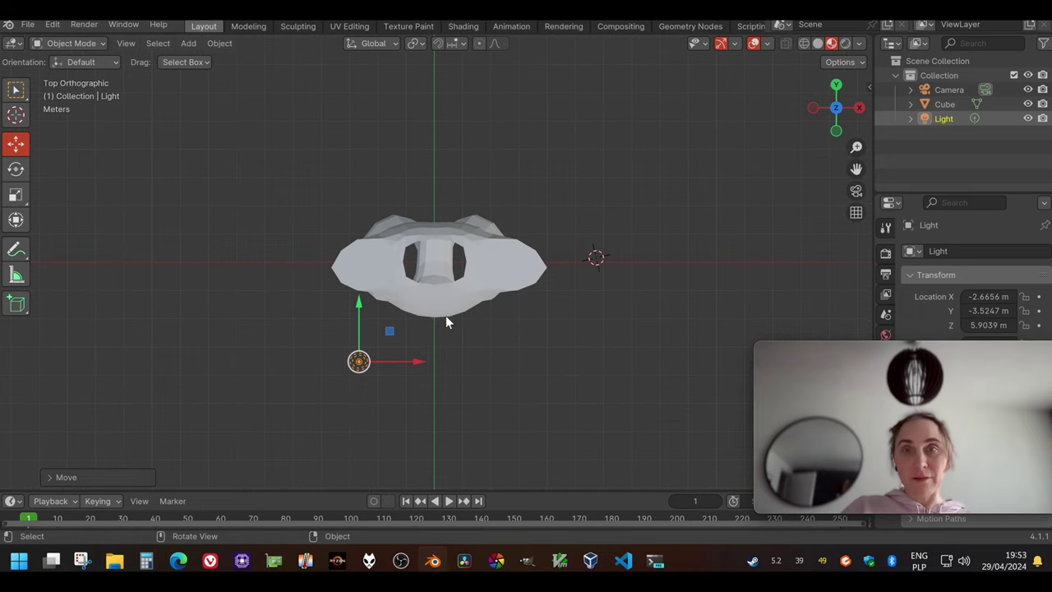
{"action": "middle_click_drag", "start_coordinate": [483, 259], "coordinate": [383, 240]}
{"action": "left_click_drag", "start_coordinate": [391, 233], "coordinate": [379, 182]}
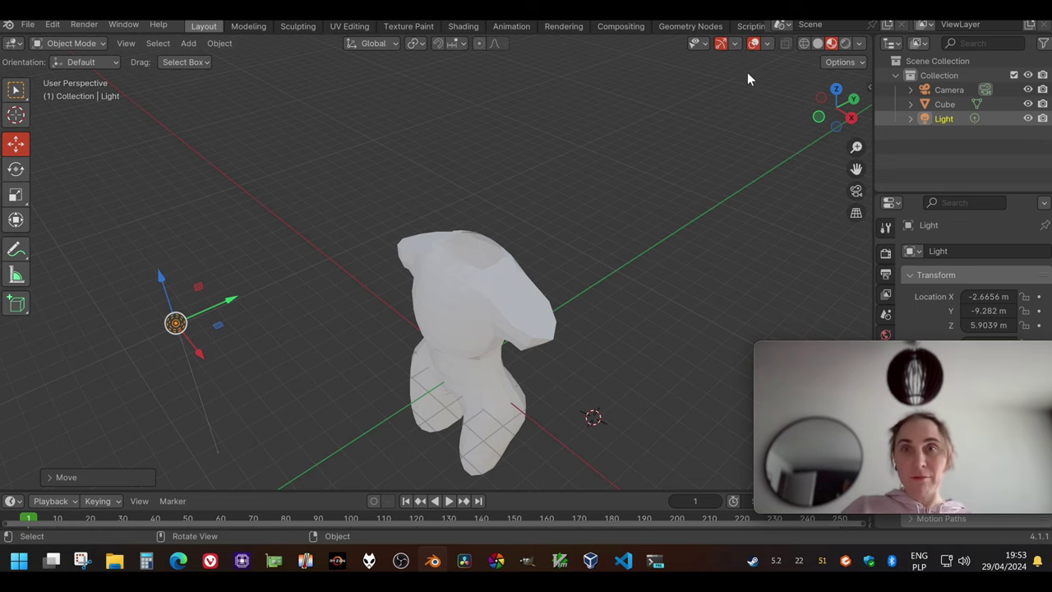
Render the relit torso, zoom around the result, close it and orbit back to the torso
{"action": "left_click", "coordinate": [84, 24]}
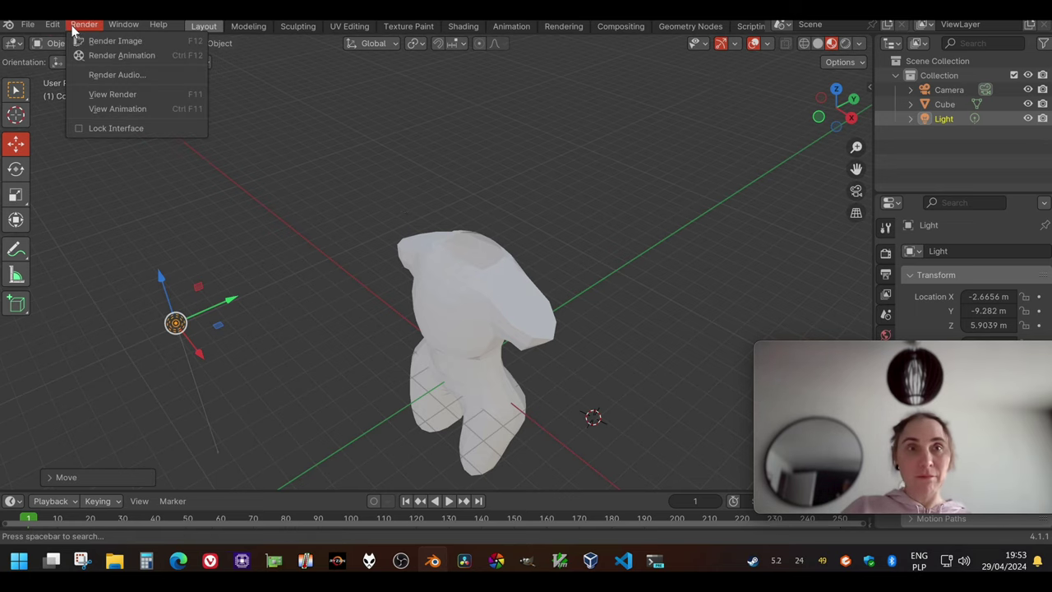
{"action": "left_click", "coordinate": [81, 43]}
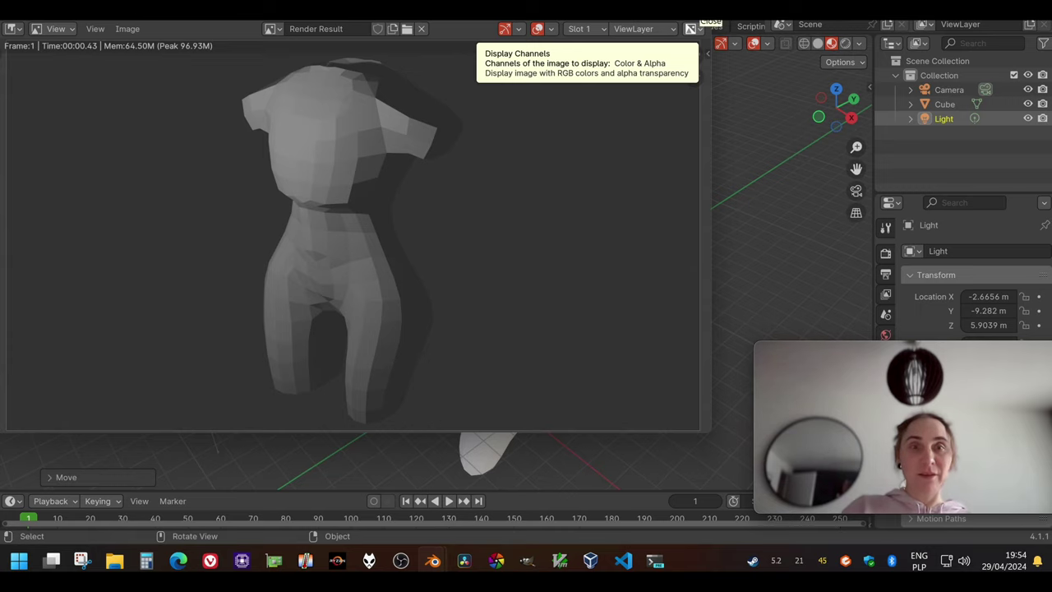
{"action": "scroll", "coordinate": [378, 218], "scroll_direction": "up", "scroll_amount": 8}
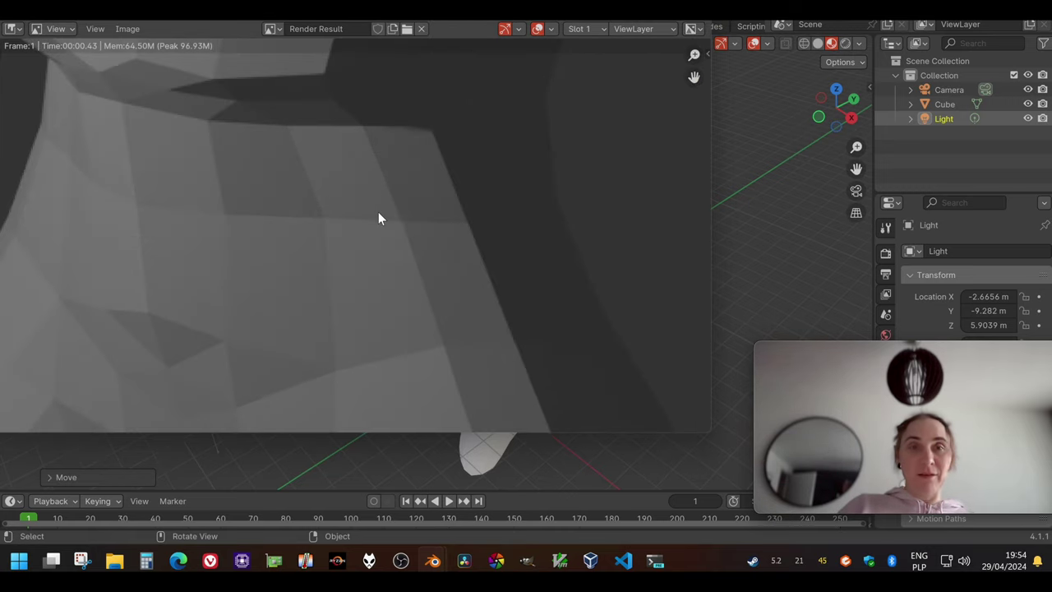
{"action": "scroll", "coordinate": [378, 216], "scroll_direction": "up", "scroll_amount": 4}
{"action": "scroll", "coordinate": [379, 218], "scroll_direction": "down", "scroll_amount": 15}
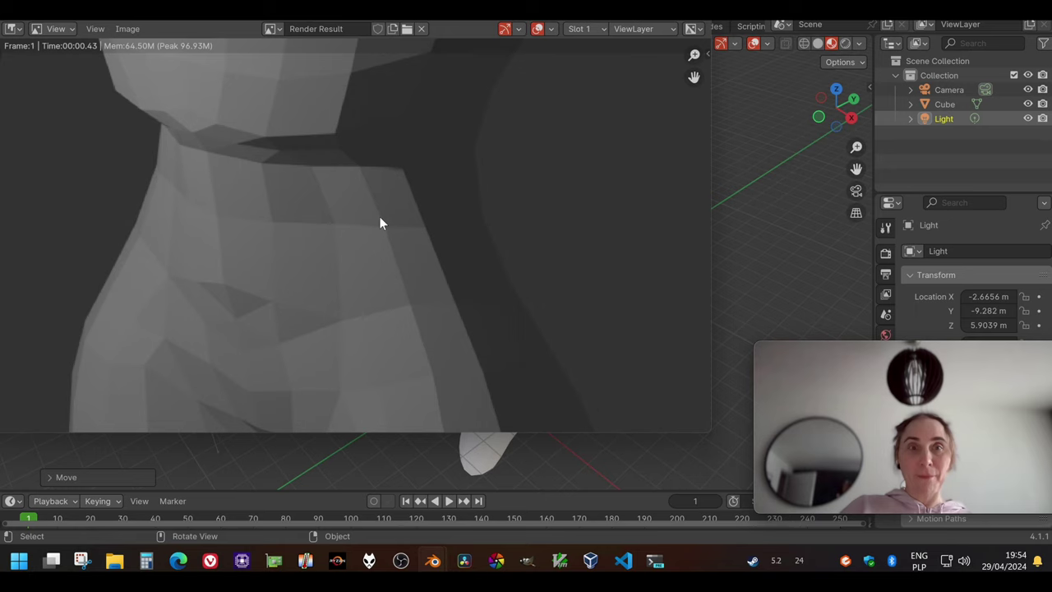
{"action": "scroll", "coordinate": [287, 145], "scroll_direction": "up", "scroll_amount": 4}
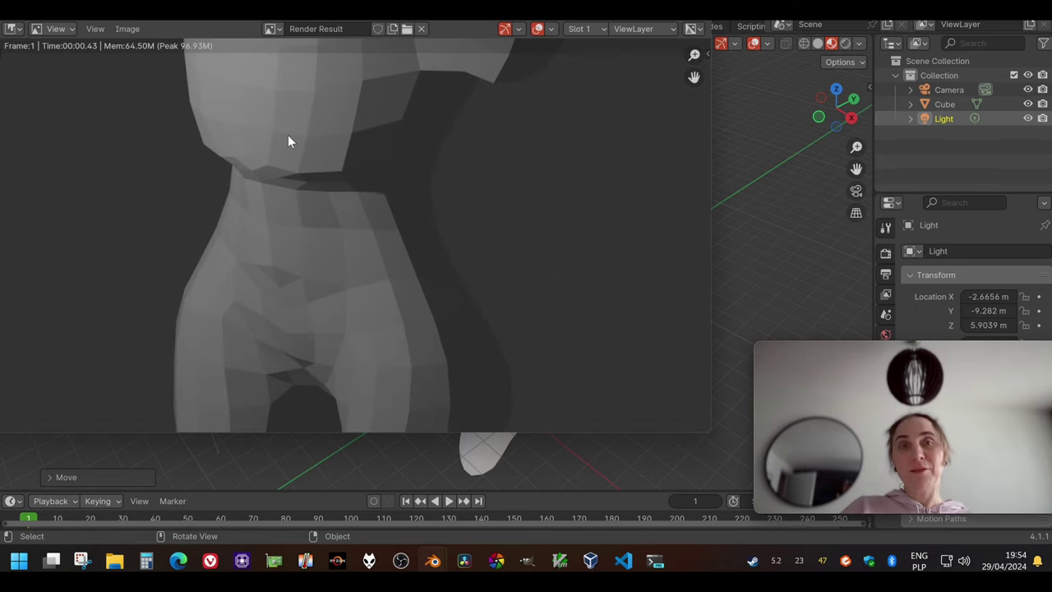
{"action": "scroll", "coordinate": [288, 134], "scroll_direction": "down", "scroll_amount": 2}
{"action": "scroll", "coordinate": [290, 134], "scroll_direction": "down", "scroll_amount": 1}
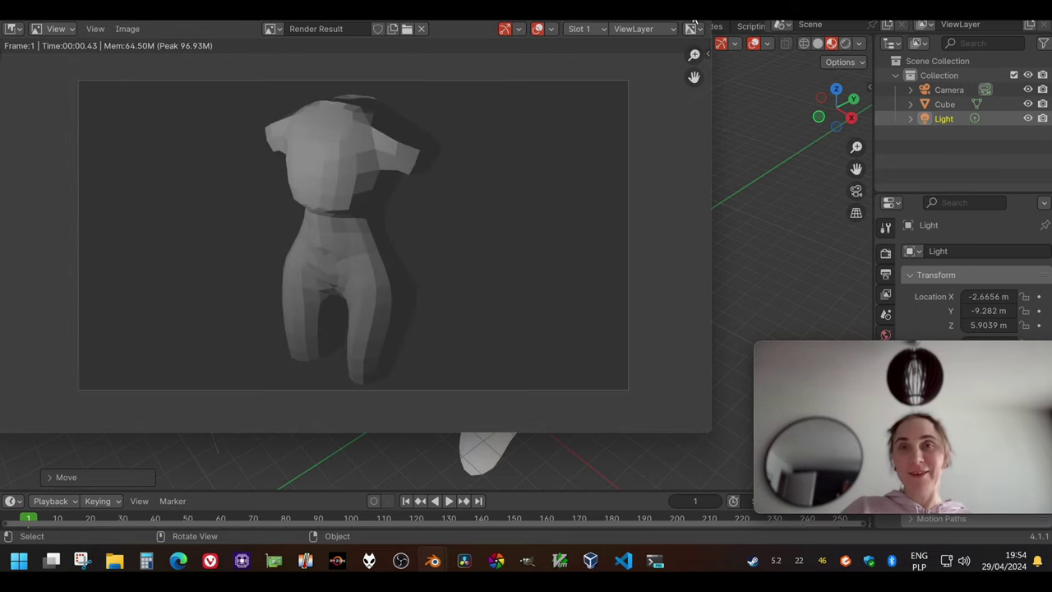
{"action": "key", "text": "Escape"}
{"action": "middle_click_drag", "start_coordinate": [419, 377], "coordinate": [468, 341]}
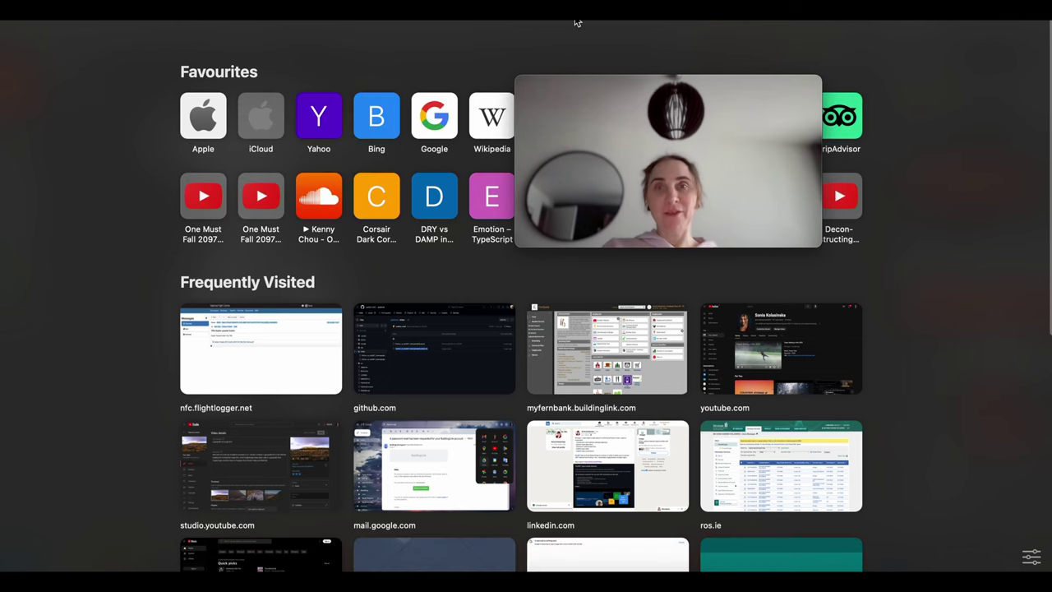
Search Google for 'how to make smooth material in blender' to get the Shade Smooth answer
{"action": "type", "text": "how to make"}
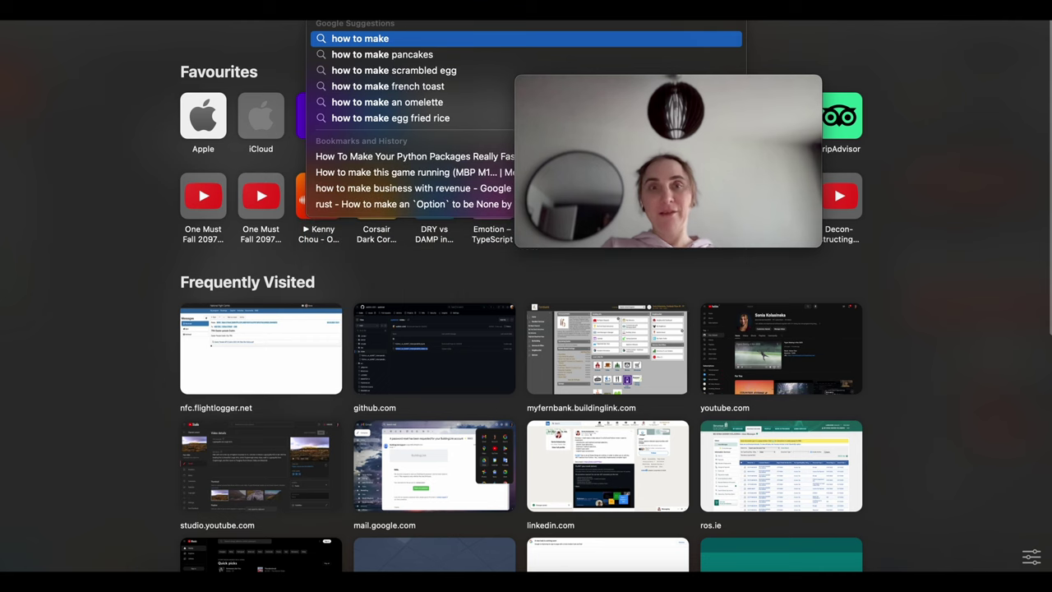
{"action": "type", "text": " smooth mater"}
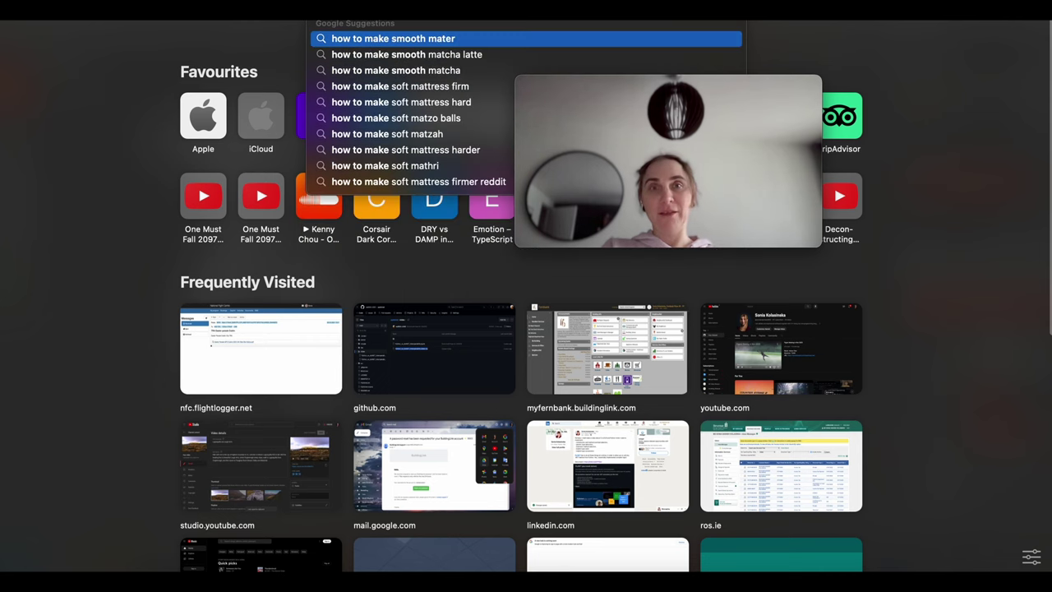
{"action": "type", "text": "ial in ble"}
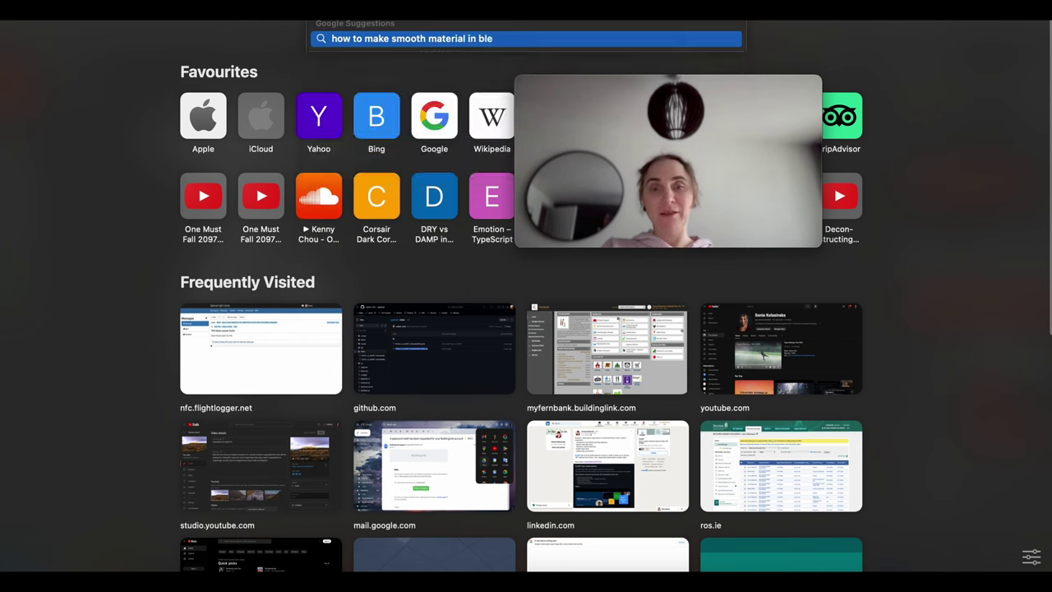
{"action": "type", "text": "nder"}
{"action": "key", "text": "Return"}
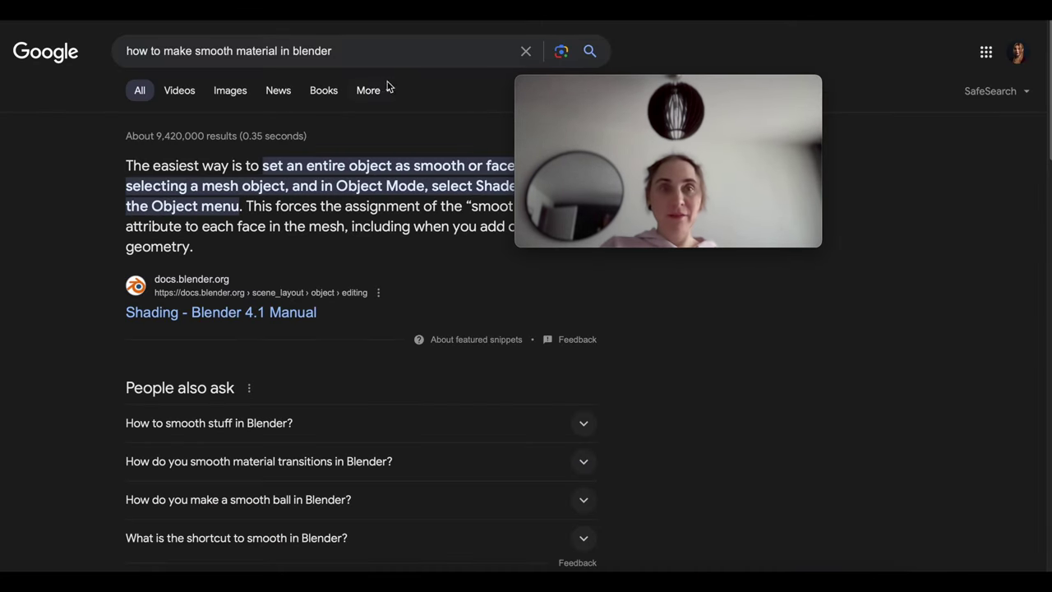
{"action": "left_click_drag", "start_coordinate": [617, 81], "coordinate": [779, 98]}
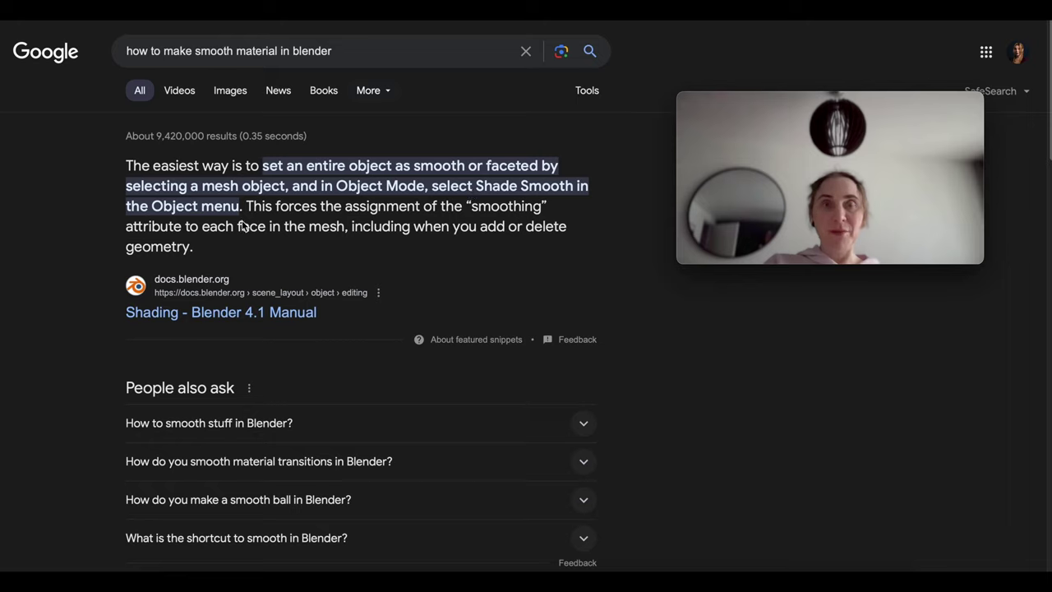
{"action": "key", "text": "ctrl+Up"}
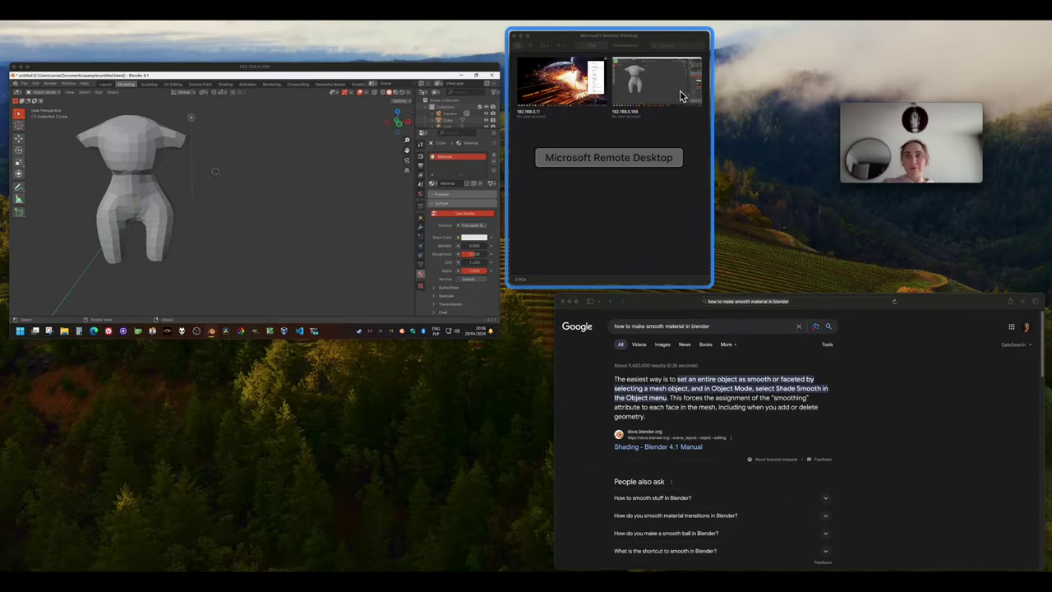
Back in Blender, show the torso in Wireframe shading and box-select the entire mesh
{"action": "left_click", "coordinate": [319, 212]}
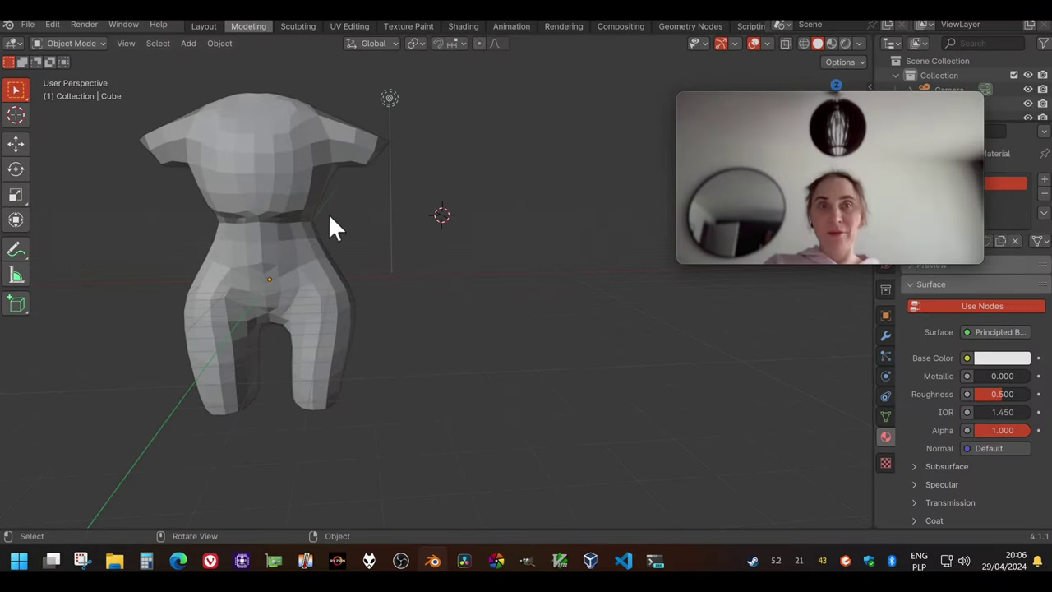
{"action": "left_click", "coordinate": [804, 43]}
{"action": "left_click_drag", "start_coordinate": [129, 64], "coordinate": [511, 460]}
{"action": "middle_click_drag", "start_coordinate": [386, 341], "coordinate": [238, 118]}
{"action": "left_click", "coordinate": [218, 44]}
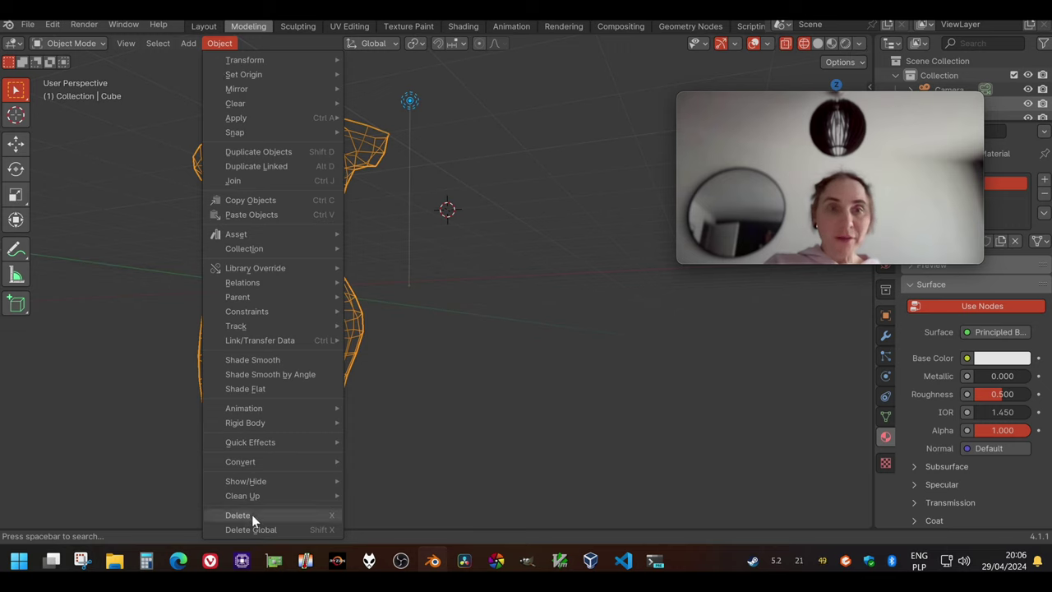
Apply Shade Smooth by Angle to the torso and inspect it in Material Preview
{"action": "left_click", "coordinate": [292, 377]}
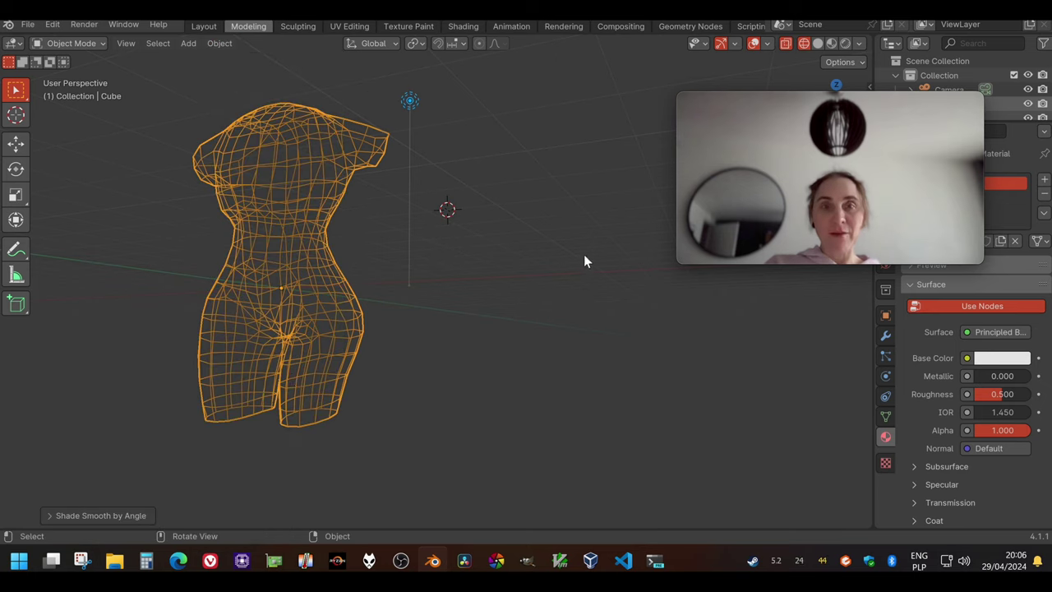
{"action": "left_click", "coordinate": [831, 42]}
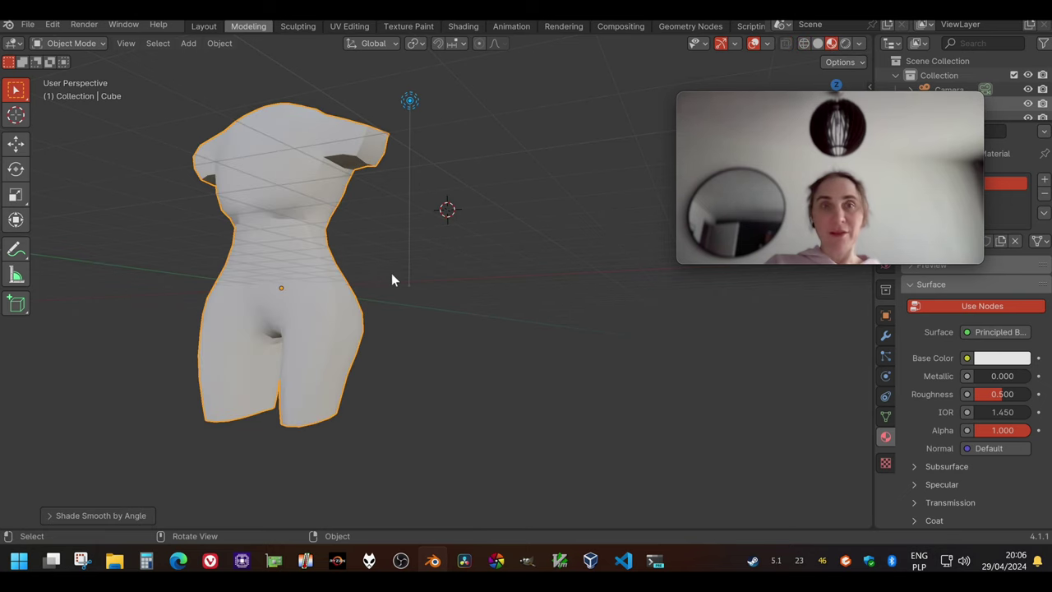
{"action": "middle_click_drag", "start_coordinate": [313, 237], "coordinate": [275, 321]}
{"action": "scroll", "coordinate": [253, 337], "scroll_direction": "up", "scroll_amount": 5}
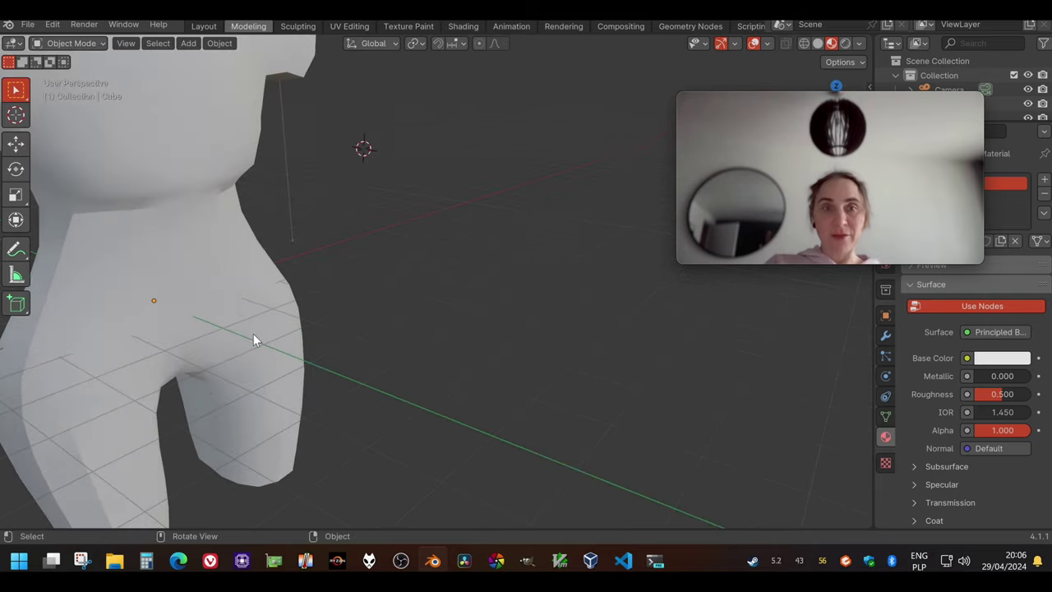
{"action": "middle_click_drag", "start_coordinate": [153, 378], "coordinate": [53, 387]}
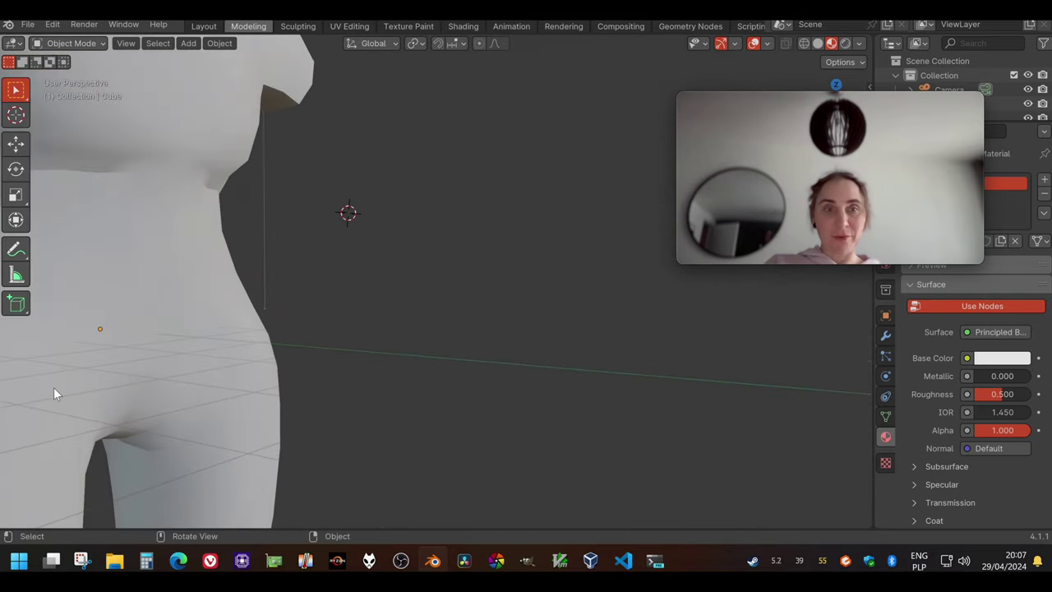
{"action": "scroll", "coordinate": [53, 387], "scroll_direction": "down", "scroll_amount": 3}
{"action": "scroll", "coordinate": [140, 376], "scroll_direction": "up", "scroll_amount": 3}
{"action": "middle_click_drag", "start_coordinate": [141, 375], "coordinate": [92, 365]}
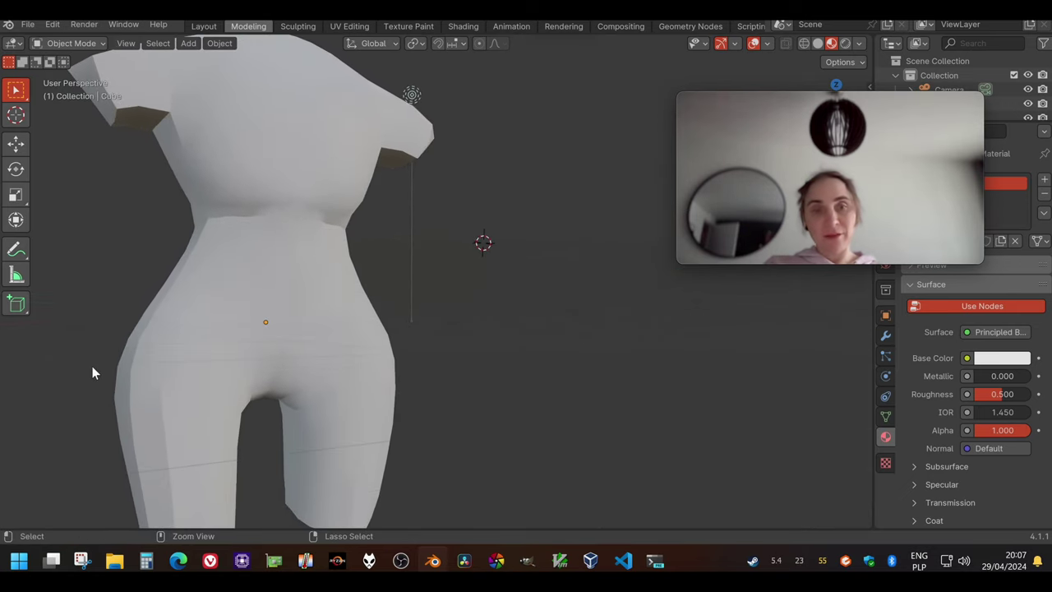
Undo that, apply plain Shade Smooth, check it in Rendered shading, then switch to Layout
{"action": "key", "text": "a"}
{"action": "key", "text": "ctrl+z"}
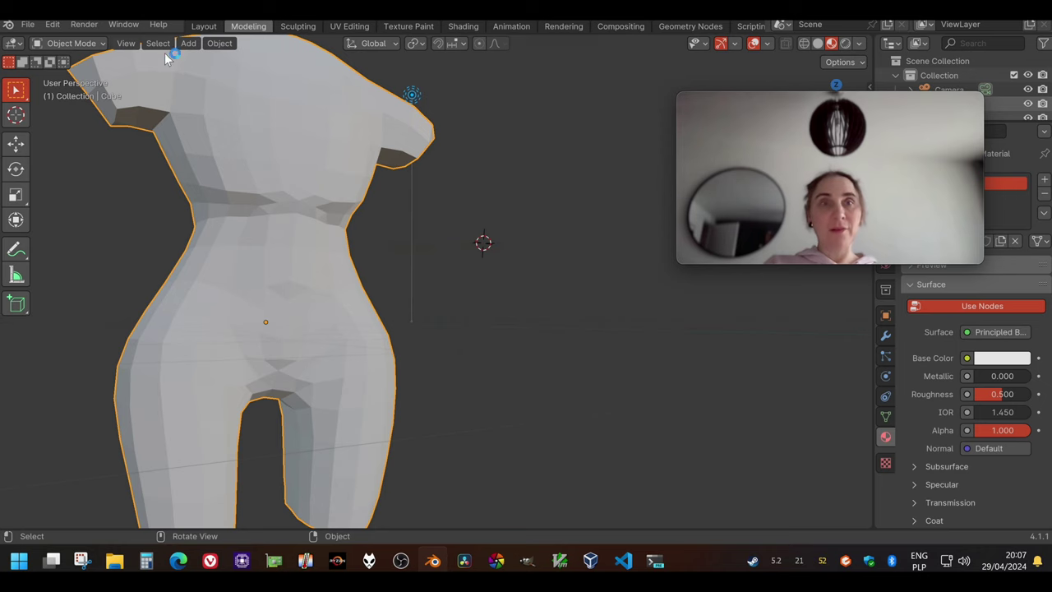
{"action": "left_click", "coordinate": [219, 44]}
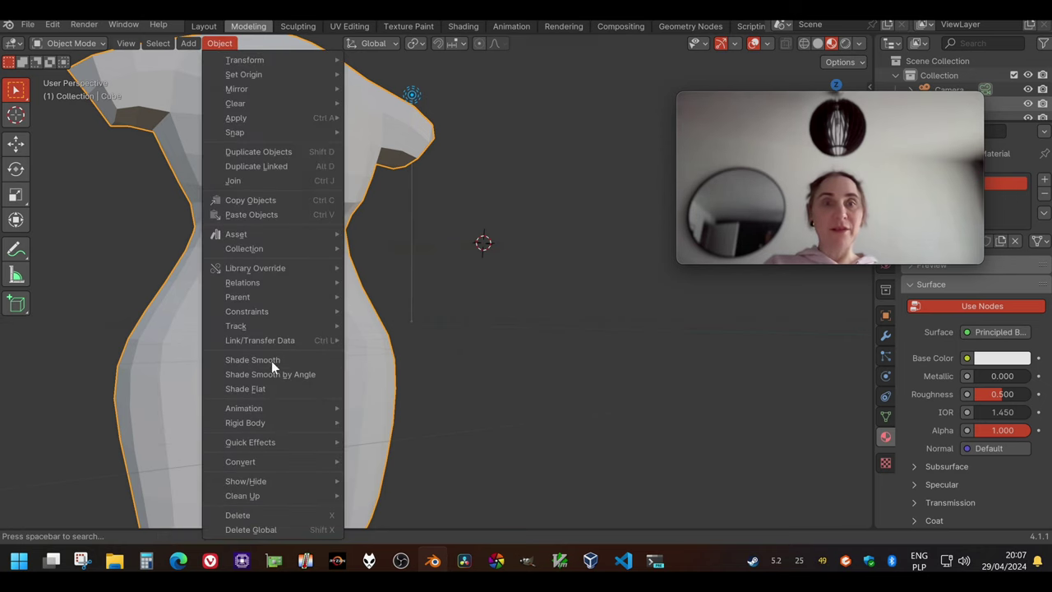
{"action": "left_click", "coordinate": [275, 360]}
{"action": "middle_click_drag", "start_coordinate": [394, 352], "coordinate": [281, 385]}
{"action": "left_click", "coordinate": [845, 43]}
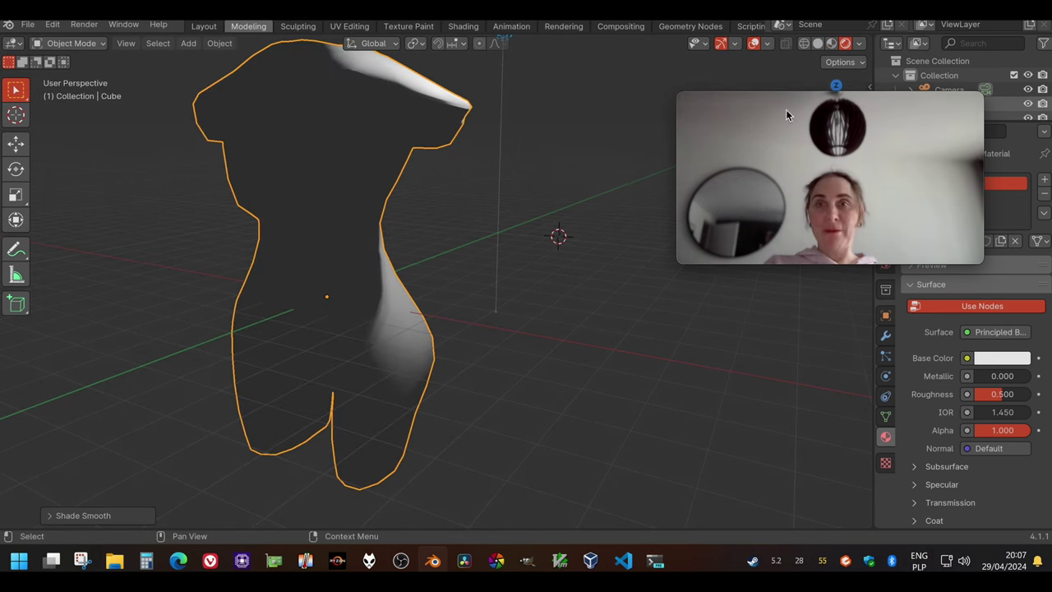
{"action": "mouse_move", "coordinate": [785, 110]}
{"action": "middle_mouse_down"}
{"action": "mouse_move", "coordinate": [377, 246]}
{"action": "mouse_move", "coordinate": [329, 44]}
{"action": "middle_mouse_up"}
{"action": "scroll", "coordinate": [377, 247], "scroll_direction": "up", "scroll_amount": 3}
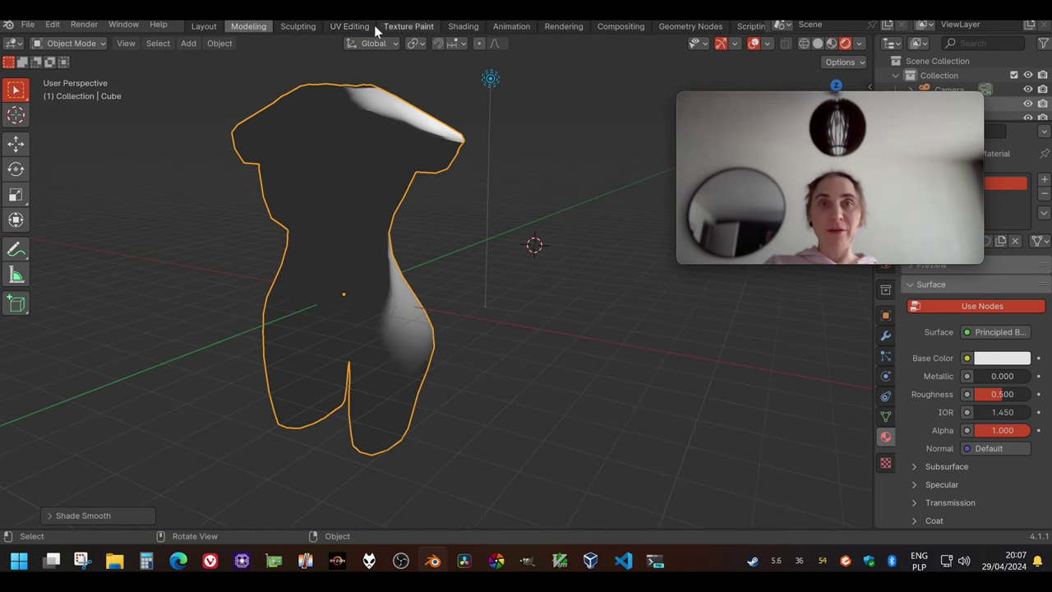
{"action": "left_click", "coordinate": [216, 27]}
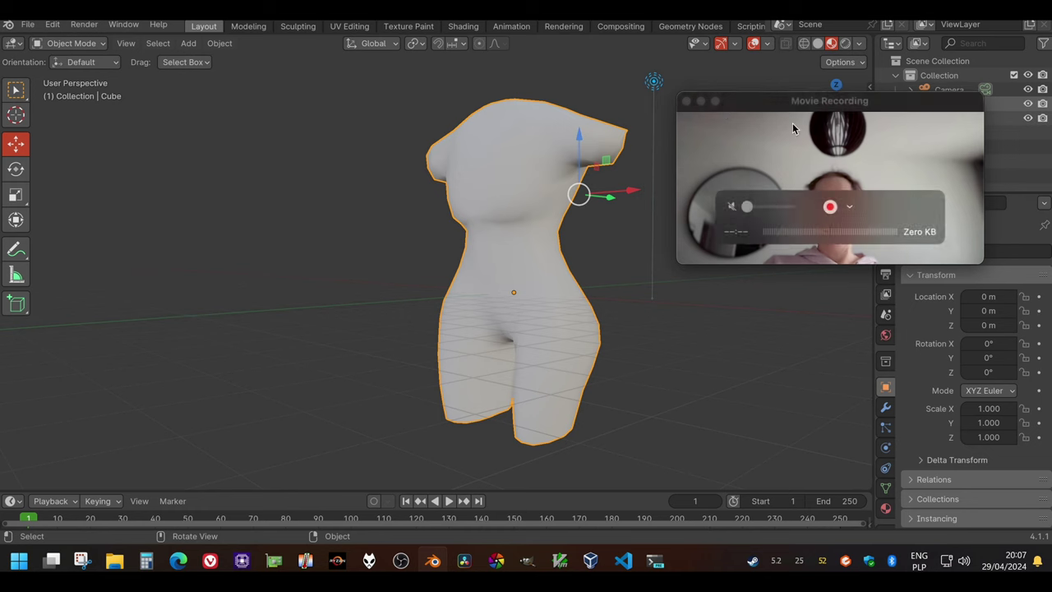
In Top view, move the Light forward to about X 6.16 m, Y -12.53 m
{"action": "left_click_drag", "start_coordinate": [792, 122], "coordinate": [122, 367]}
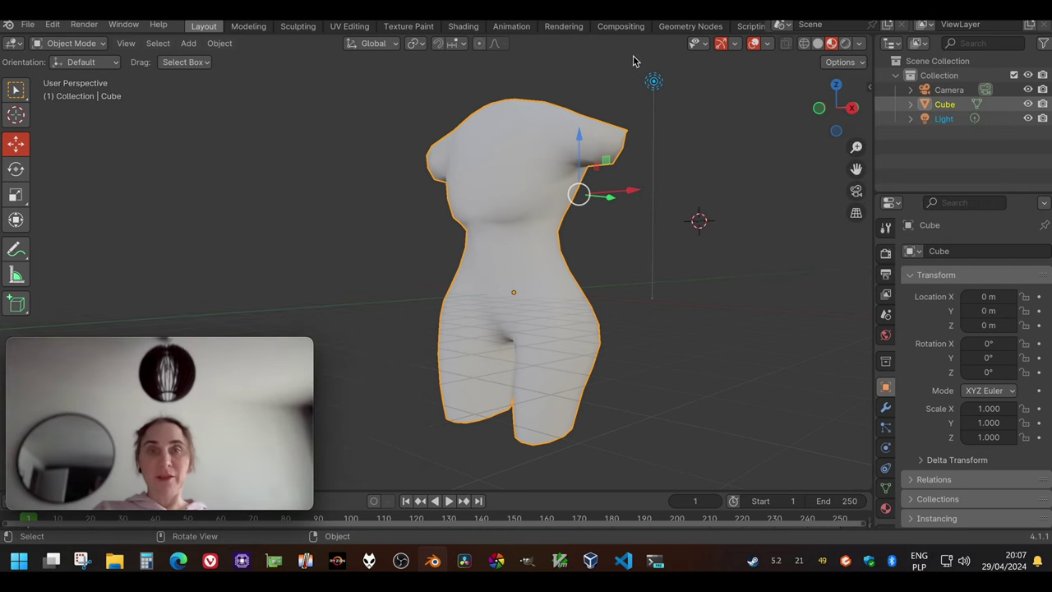
{"action": "left_click", "coordinate": [834, 87]}
{"action": "scroll", "coordinate": [444, 186], "scroll_direction": "up", "scroll_amount": 2}
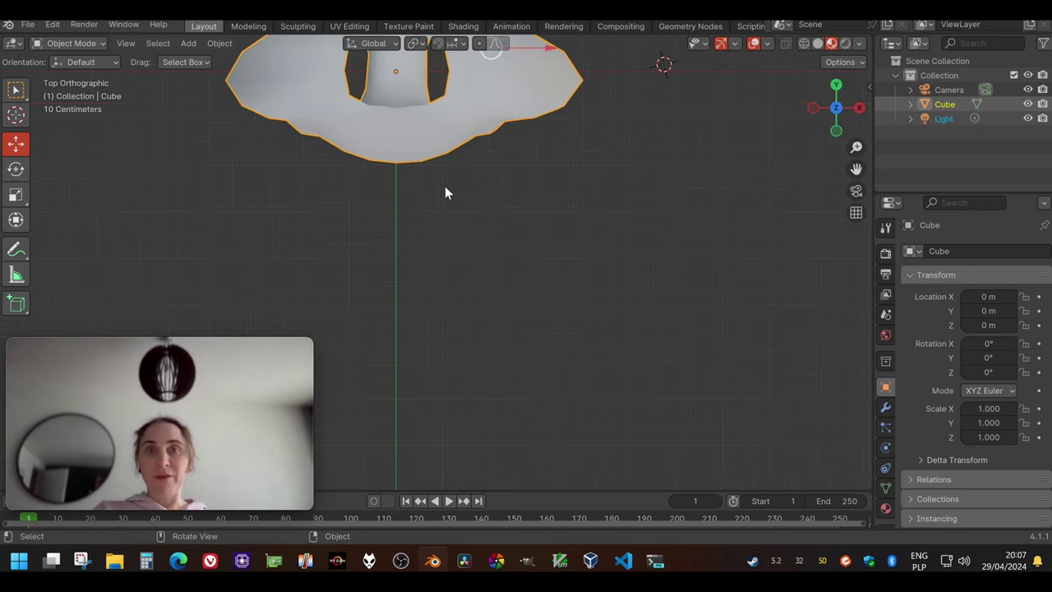
{"action": "scroll", "coordinate": [446, 173], "scroll_direction": "down", "scroll_amount": 4}
{"action": "scroll", "coordinate": [542, 158], "scroll_direction": "down", "scroll_amount": 1}
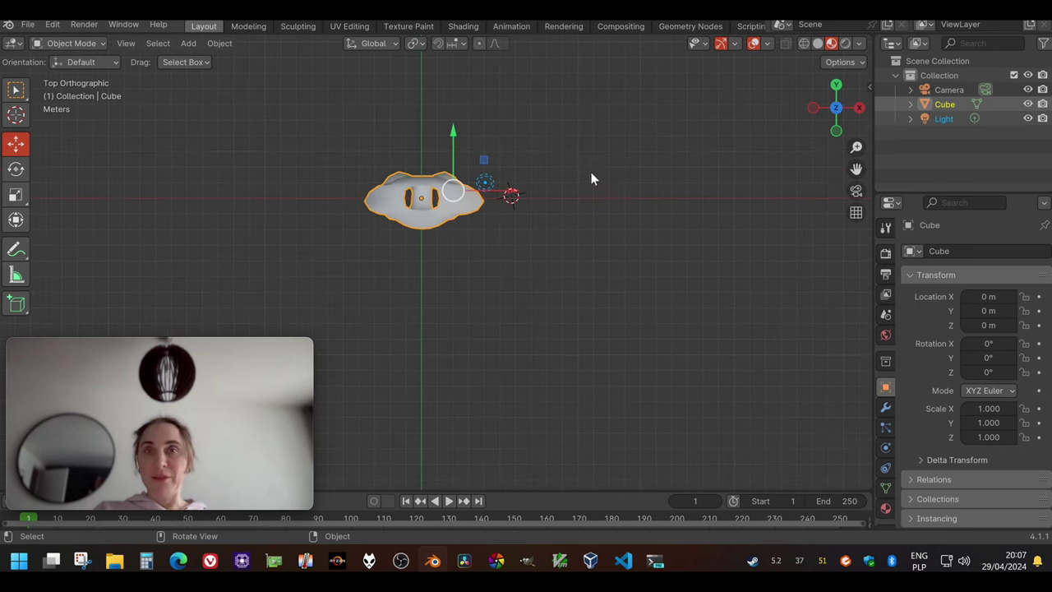
{"action": "left_click", "coordinate": [485, 182]}
{"action": "left_click_drag", "start_coordinate": [484, 182], "coordinate": [517, 394]}
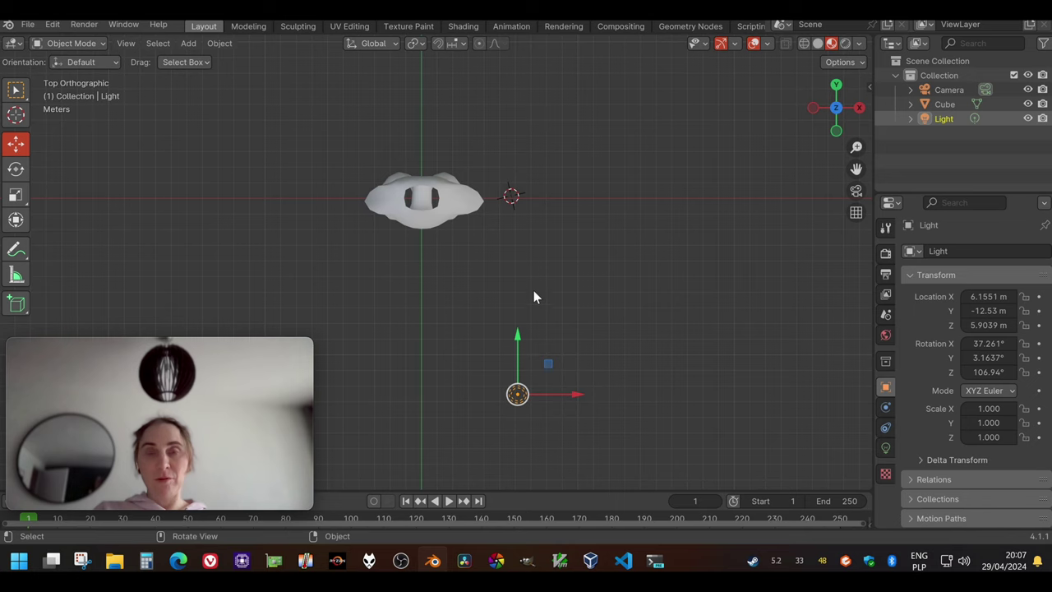
Orbit back to perspective and view the dimly lit torso in Rendered shading
{"action": "middle_click_drag", "start_coordinate": [575, 243], "coordinate": [487, 189]}
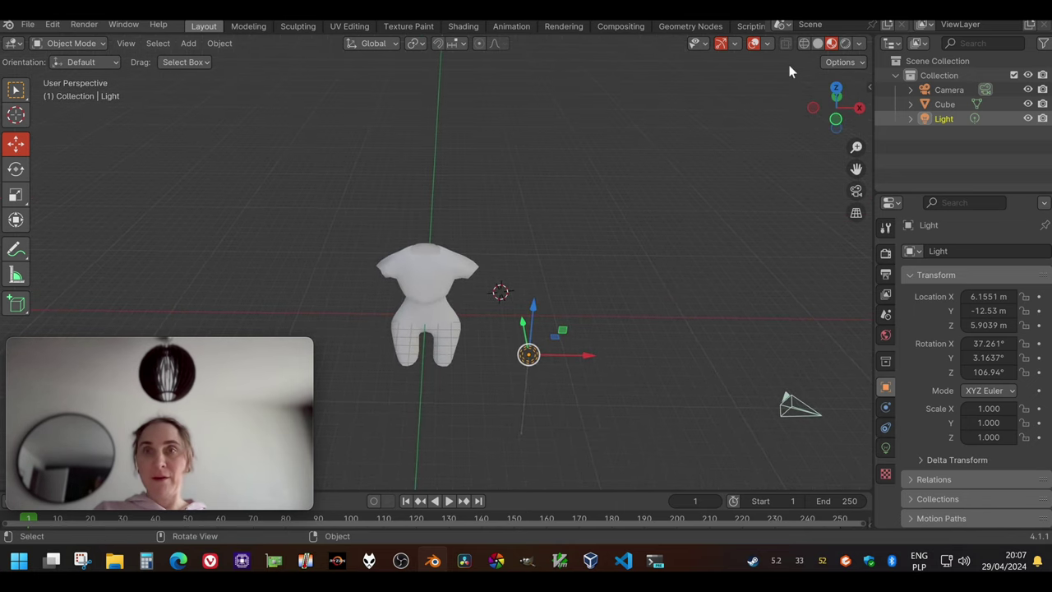
{"action": "left_click", "coordinate": [832, 44]}
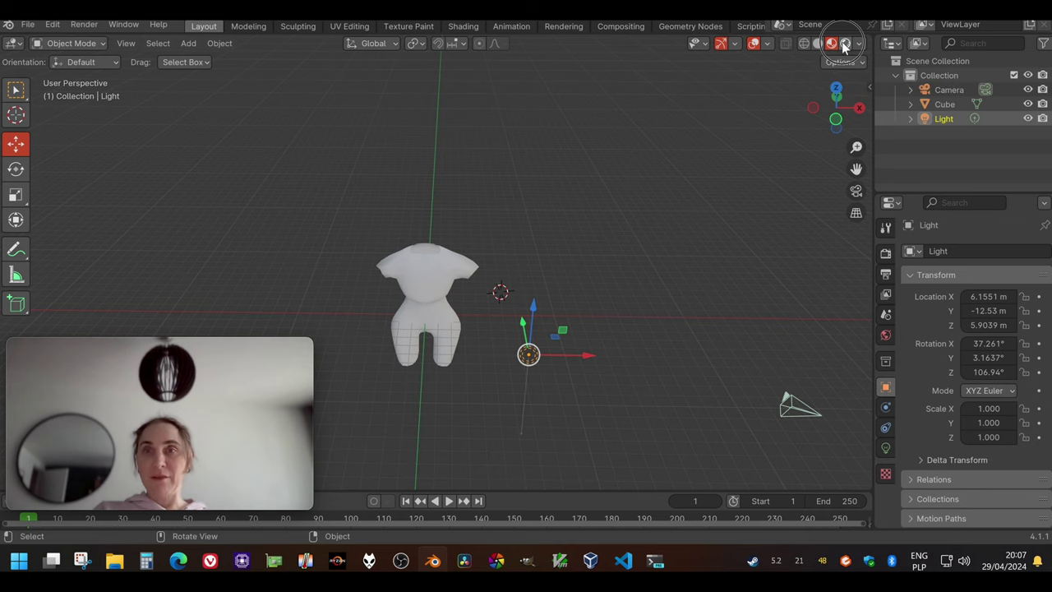
{"action": "mouse_move", "coordinate": [591, 281]}
{"action": "middle_mouse_down"}
{"action": "mouse_move", "coordinate": [574, 283]}
{"action": "mouse_move", "coordinate": [564, 231]}
{"action": "mouse_move", "coordinate": [555, 286]}
{"action": "middle_mouse_up"}
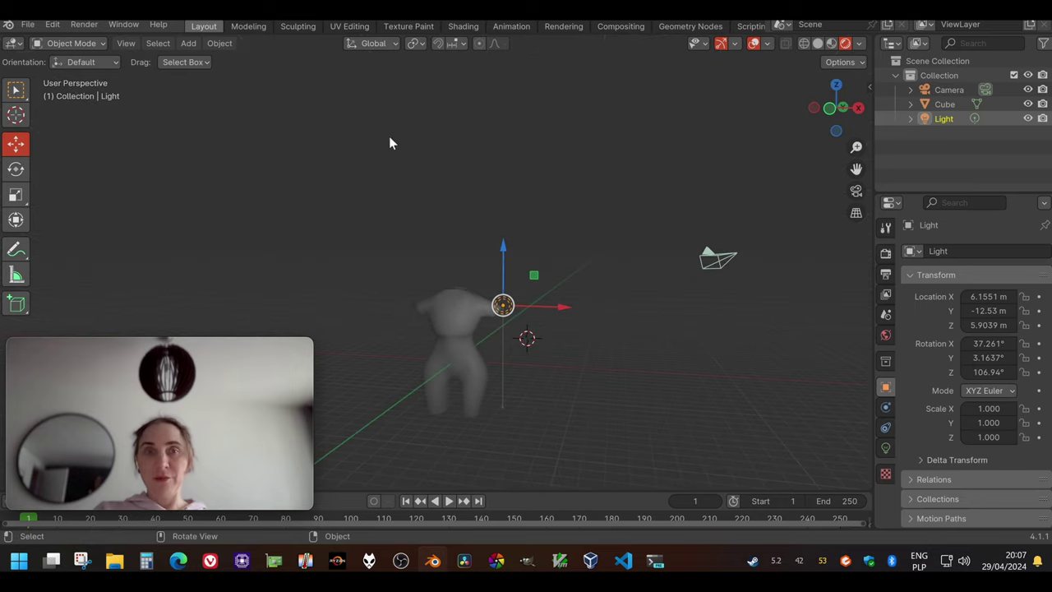
{"action": "left_click", "coordinate": [86, 25]}
{"action": "left_click", "coordinate": [111, 42]}
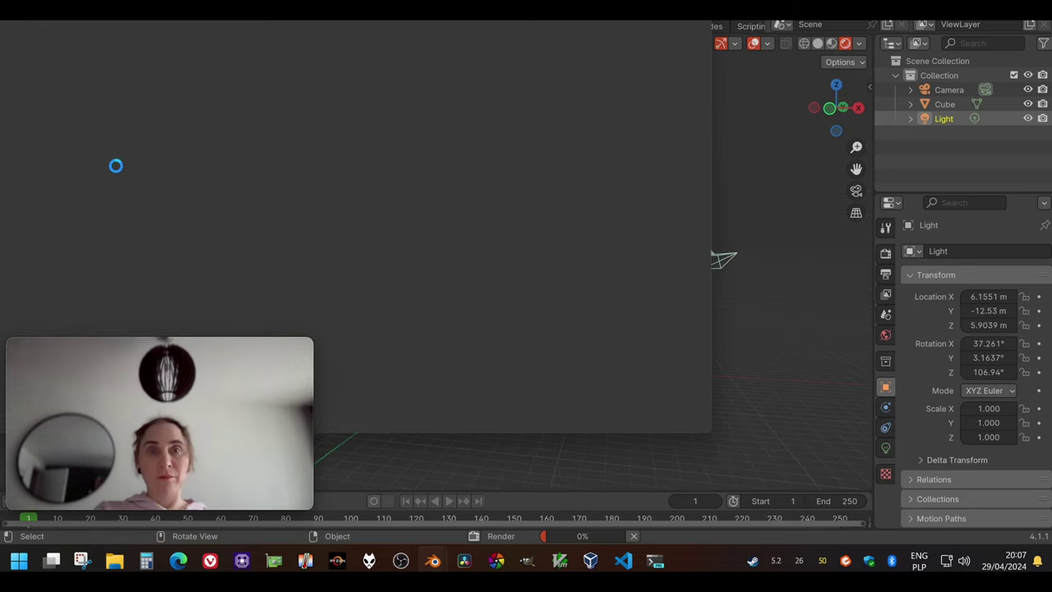
{"action": "scroll", "coordinate": [241, 204], "scroll_direction": "up", "scroll_amount": 3}
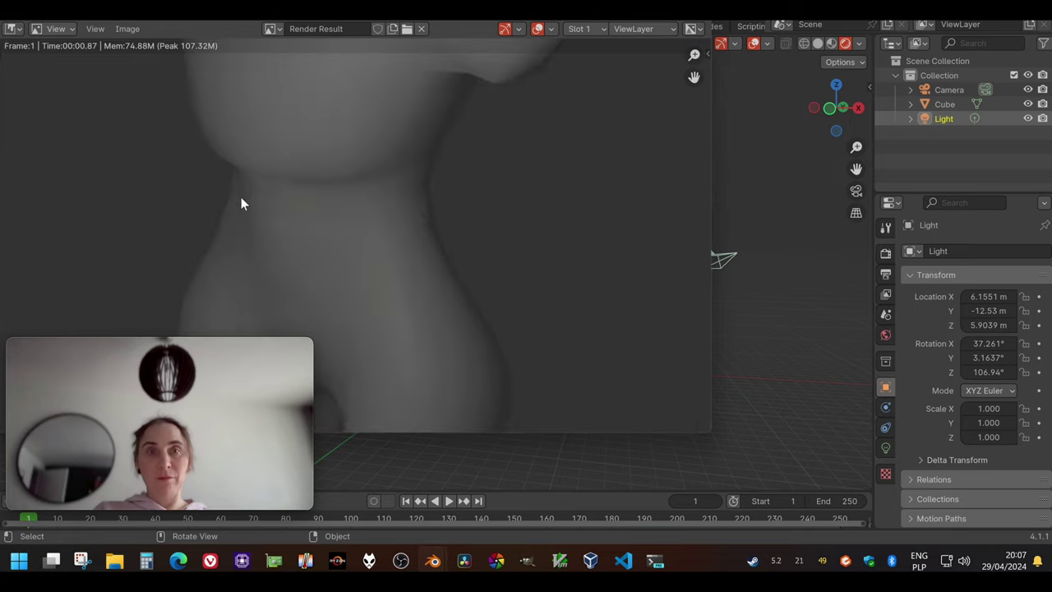
{"action": "scroll", "coordinate": [239, 192], "scroll_direction": "down", "scroll_amount": 2}
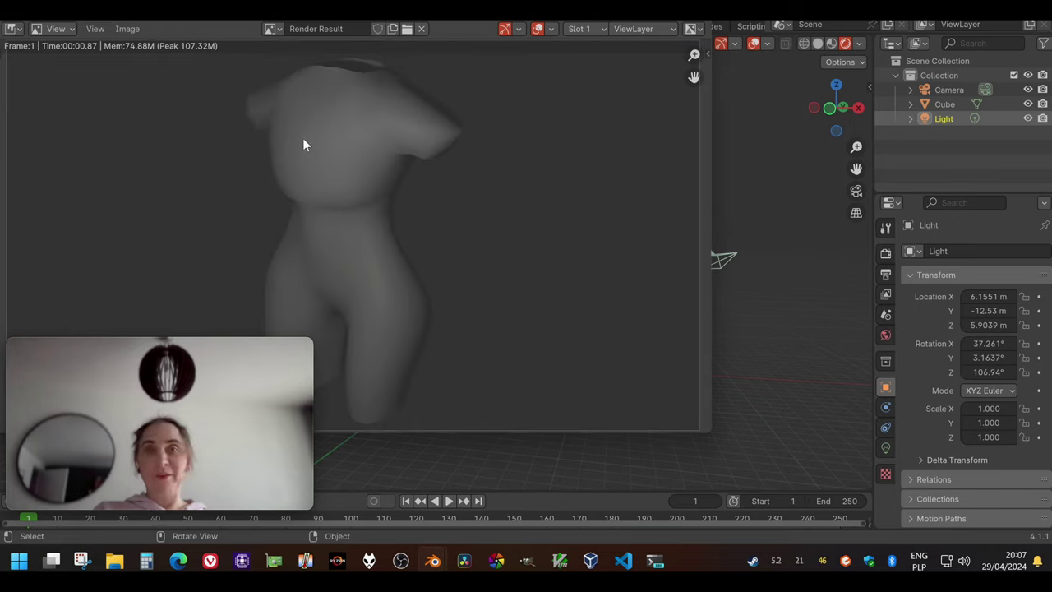
{"action": "middle_click_drag", "start_coordinate": [302, 143], "coordinate": [379, 190]}
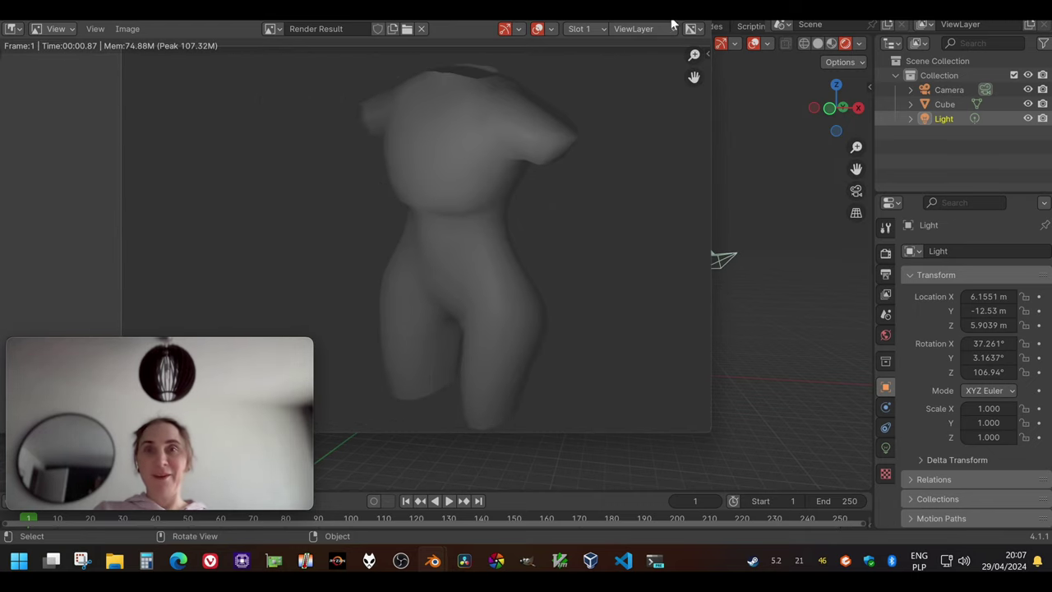
{"action": "key", "text": "Escape"}
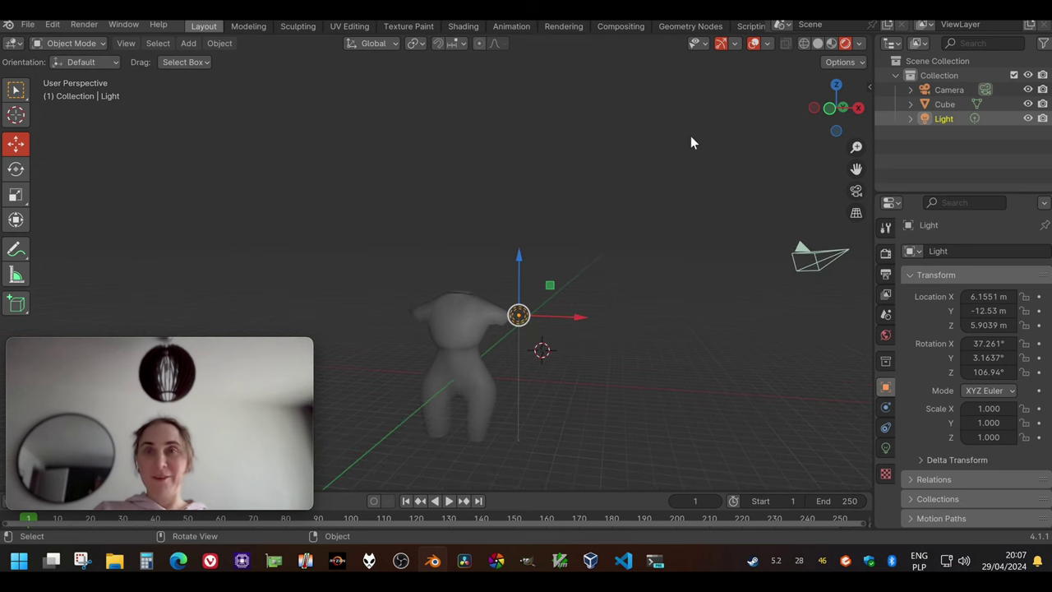
From camera view, place the Light at about X 8.31, Y -4.68, Z 5.67 m
{"action": "left_click", "coordinate": [855, 190]}
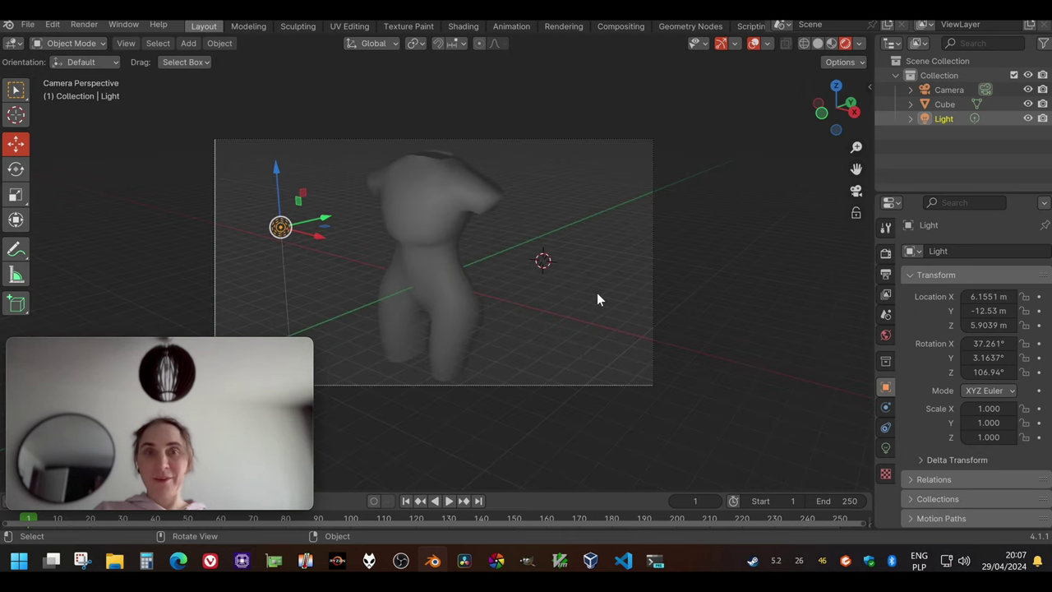
{"action": "key", "text": "g"}
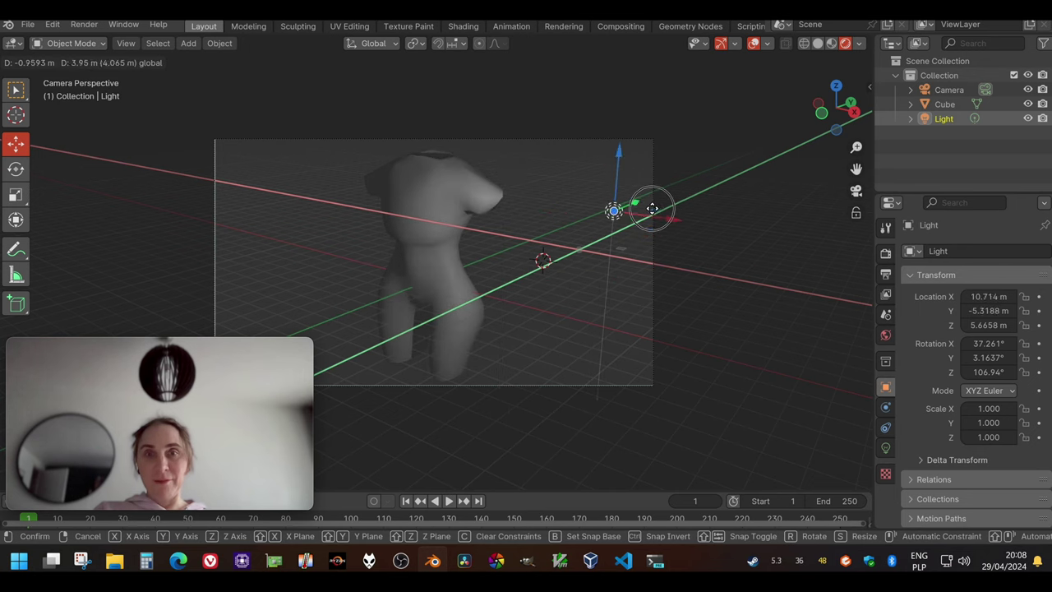
{"action": "left_click", "coordinate": [621, 188]}
{"action": "mouse_move", "coordinate": [622, 188]}
{"action": "middle_mouse_down"}
{"action": "mouse_move", "coordinate": [520, 222]}
{"action": "mouse_move", "coordinate": [593, 219]}
{"action": "mouse_move", "coordinate": [707, 245]}
{"action": "mouse_move", "coordinate": [457, 235]}
{"action": "mouse_move", "coordinate": [461, 141]}
{"action": "mouse_move", "coordinate": [168, 244]}
{"action": "mouse_move", "coordinate": [240, 242]}
{"action": "middle_mouse_up"}
{"action": "mouse_move", "coordinate": [356, 268]}
{"action": "middle_mouse_down"}
{"action": "mouse_move", "coordinate": [106, 258]}
{"action": "mouse_move", "coordinate": [526, 273]}
{"action": "mouse_move", "coordinate": [500, 305]}
{"action": "mouse_move", "coordinate": [451, 300]}
{"action": "mouse_move", "coordinate": [439, 279]}
{"action": "mouse_move", "coordinate": [341, 343]}
{"action": "middle_mouse_up"}
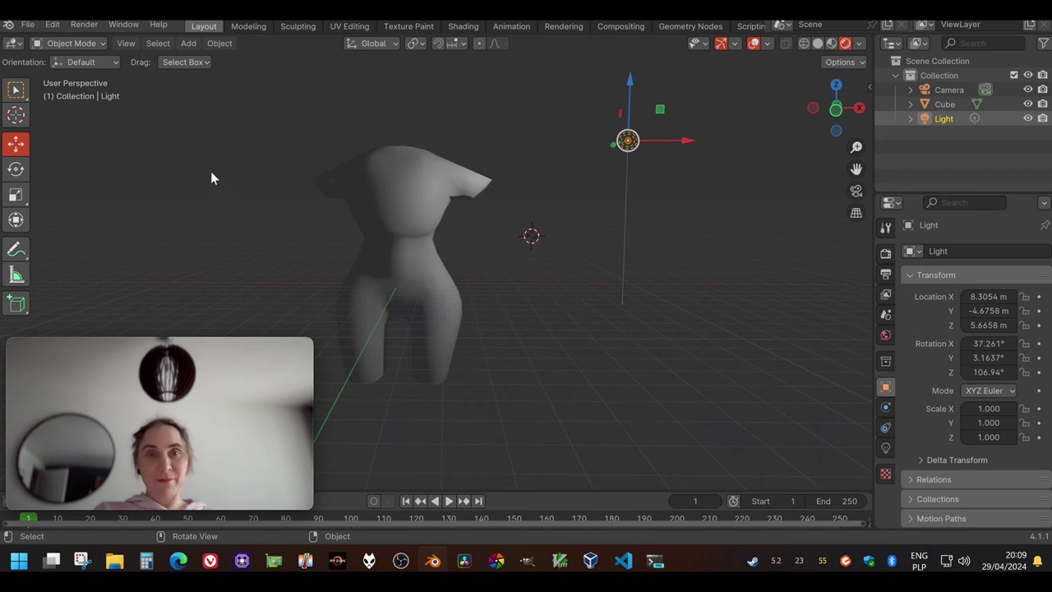
{"action": "middle_click_drag", "start_coordinate": [281, 106], "coordinate": [295, 123]}
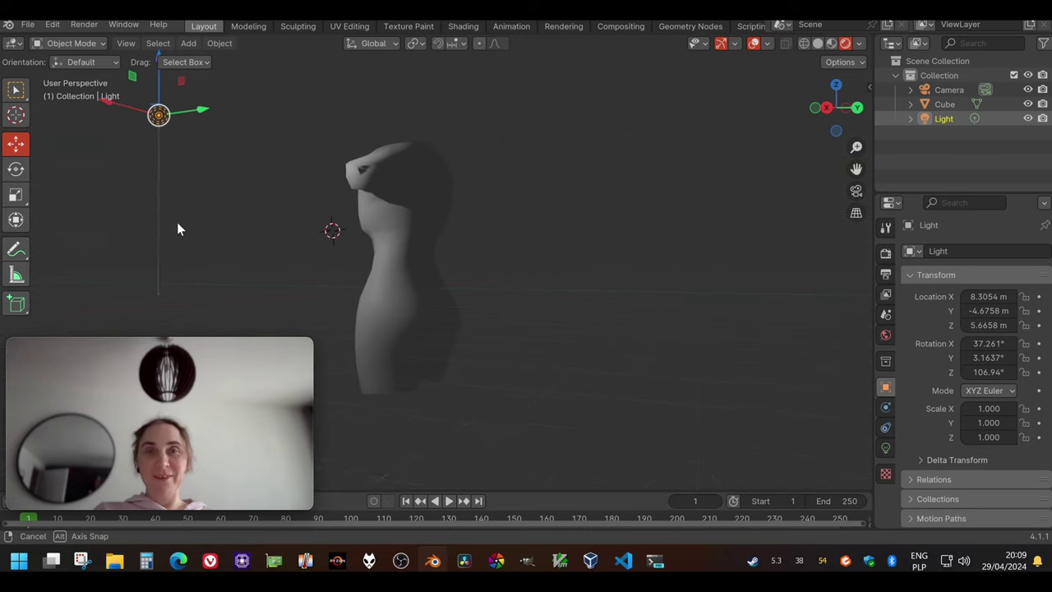